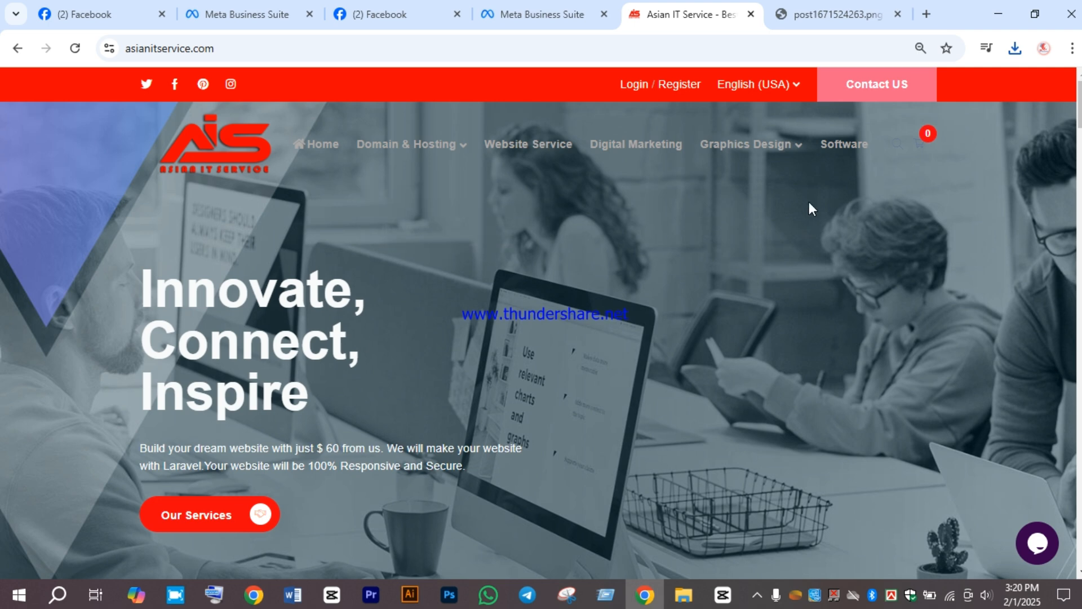
Step: Look over the Asian IT Service home page and its service offerings, and switch to the CapCut project 0201
mouse_move(799, 148)
mouse_move(435, 150)
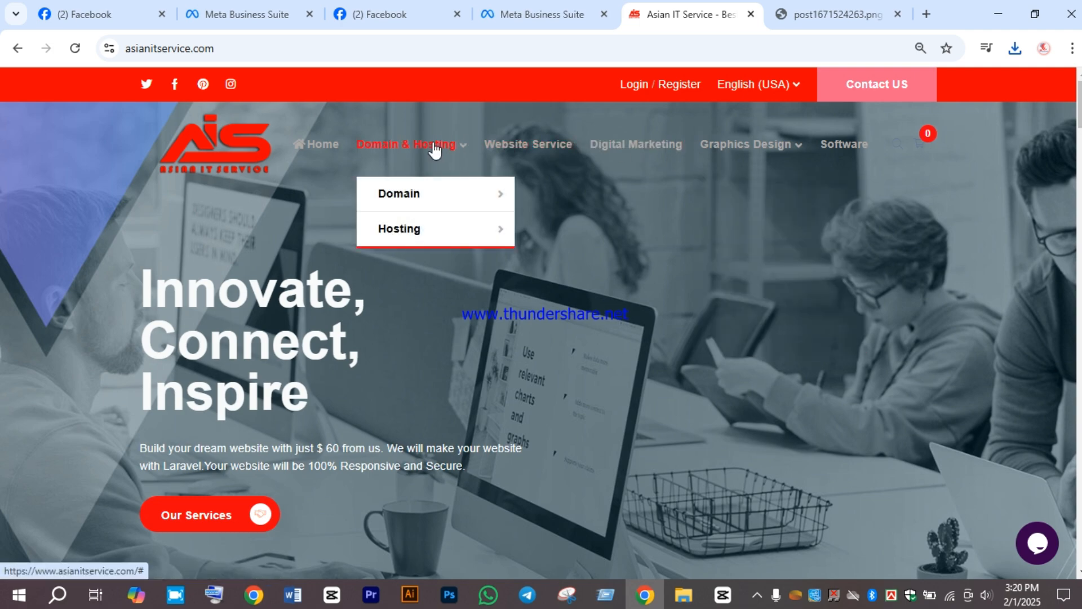
scroll(755, 379, down, 10)
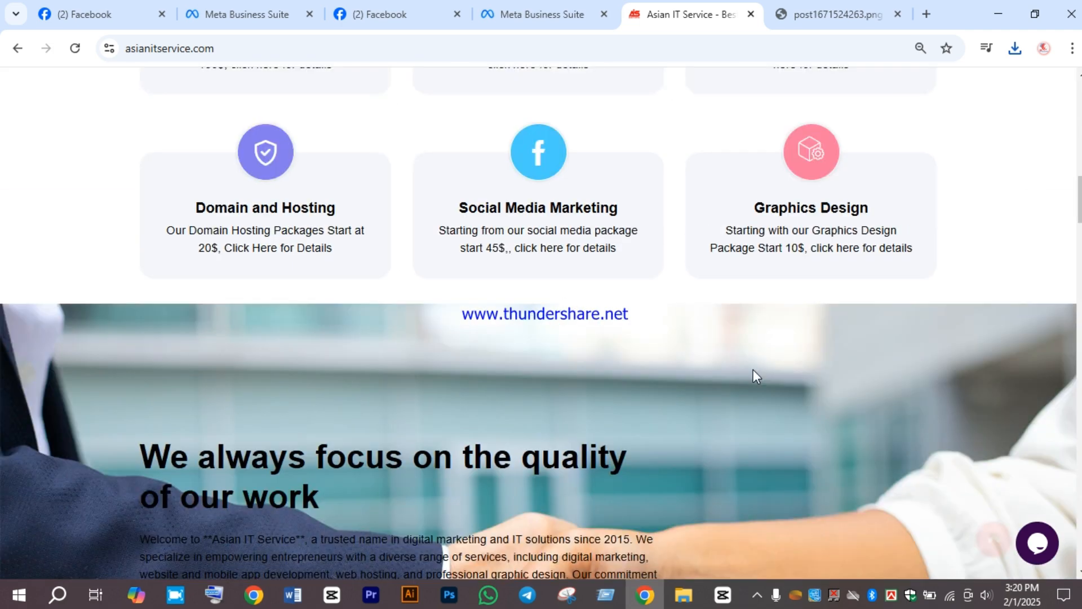
scroll(753, 369, down, 5)
scroll(753, 370, up, 15)
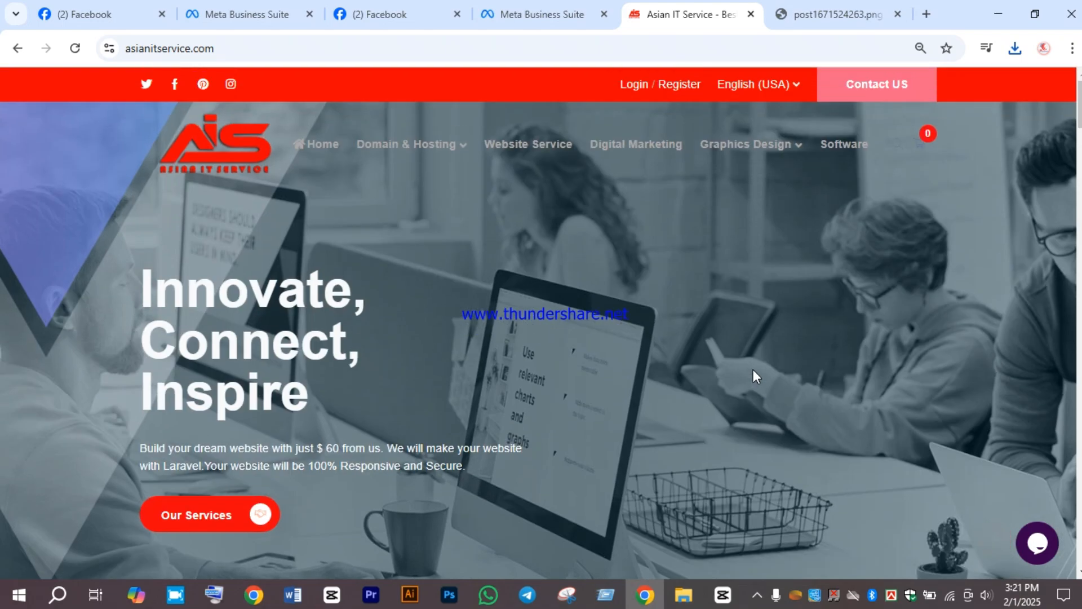
click(733, 588)
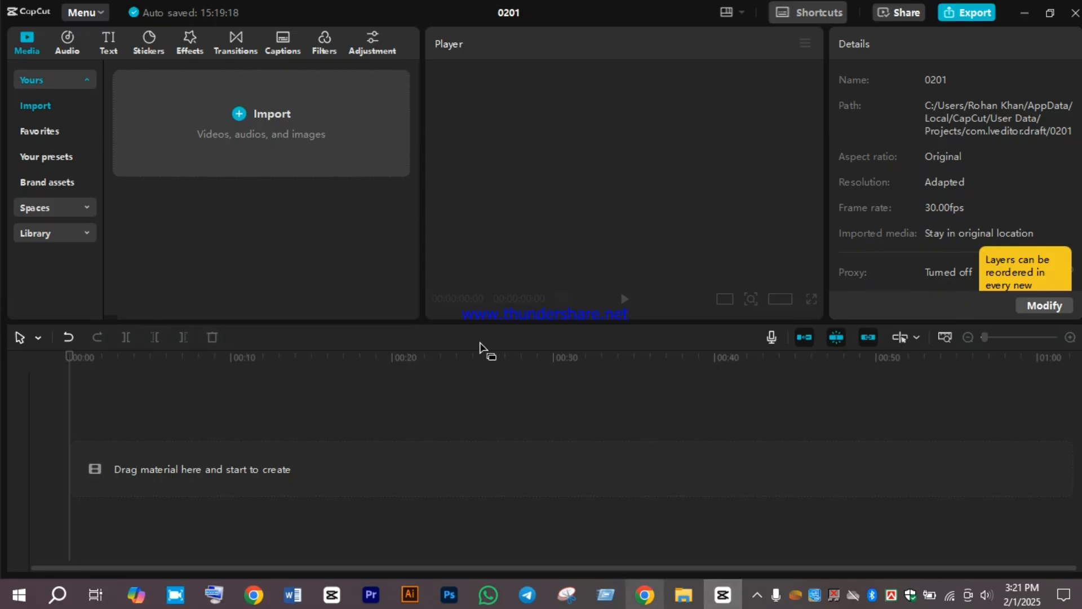
click(269, 93)
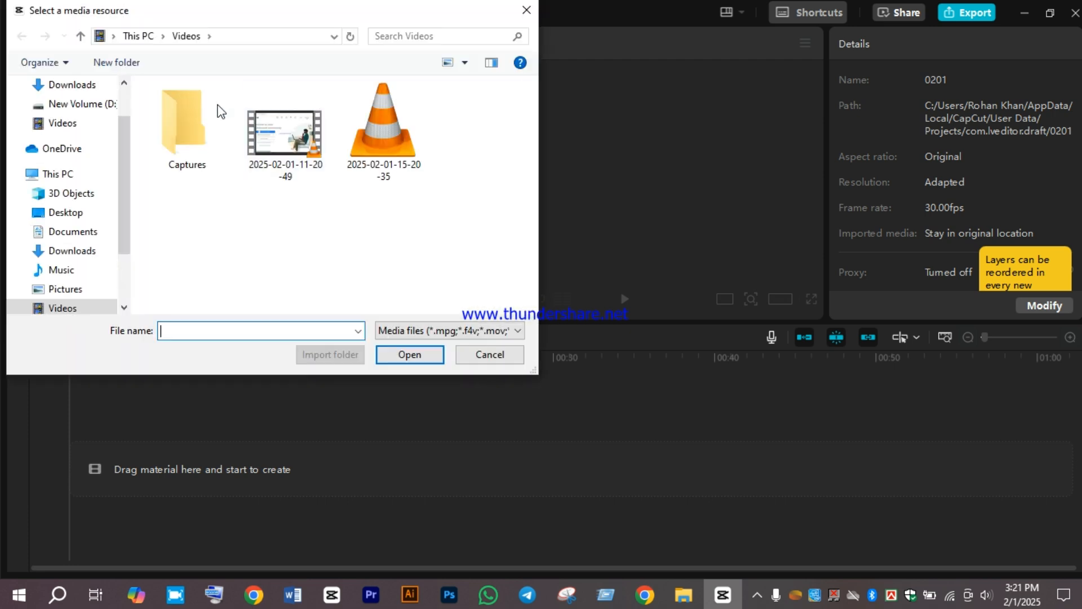
click(59, 212)
click(71, 237)
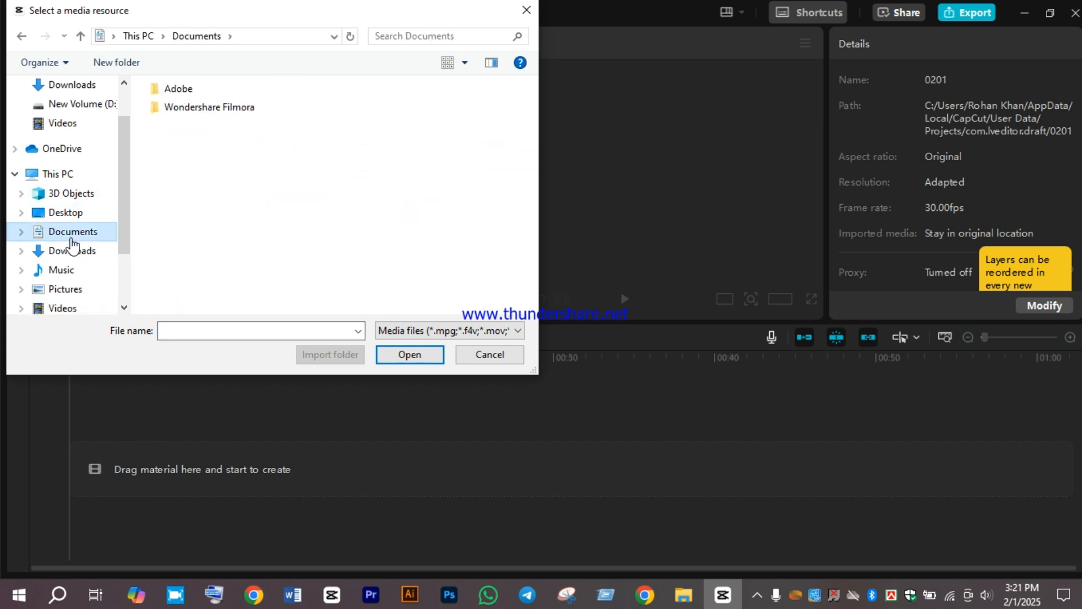
click(71, 250)
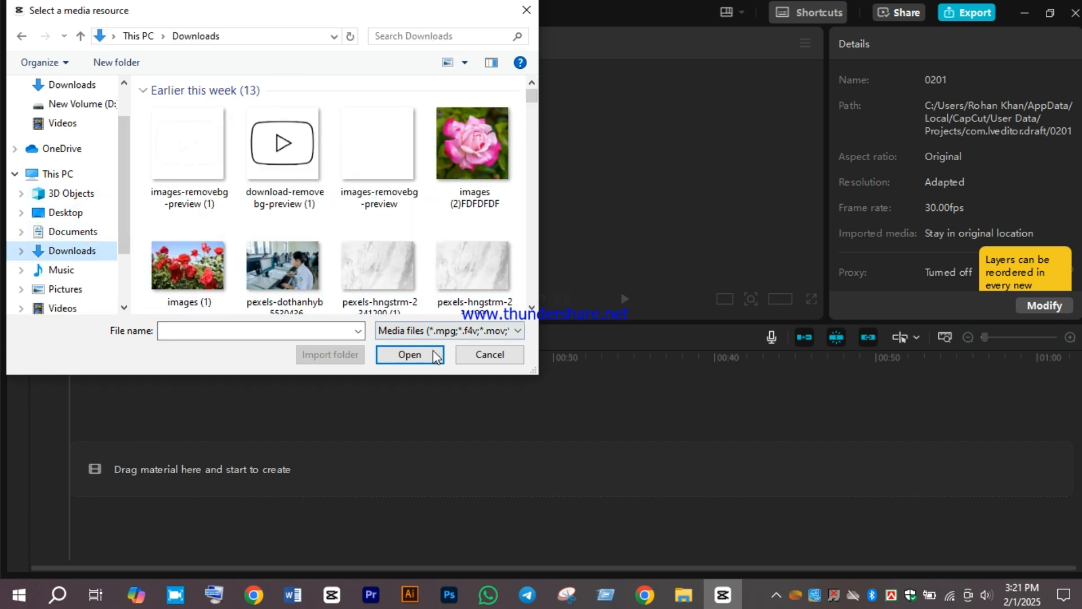
click(493, 356)
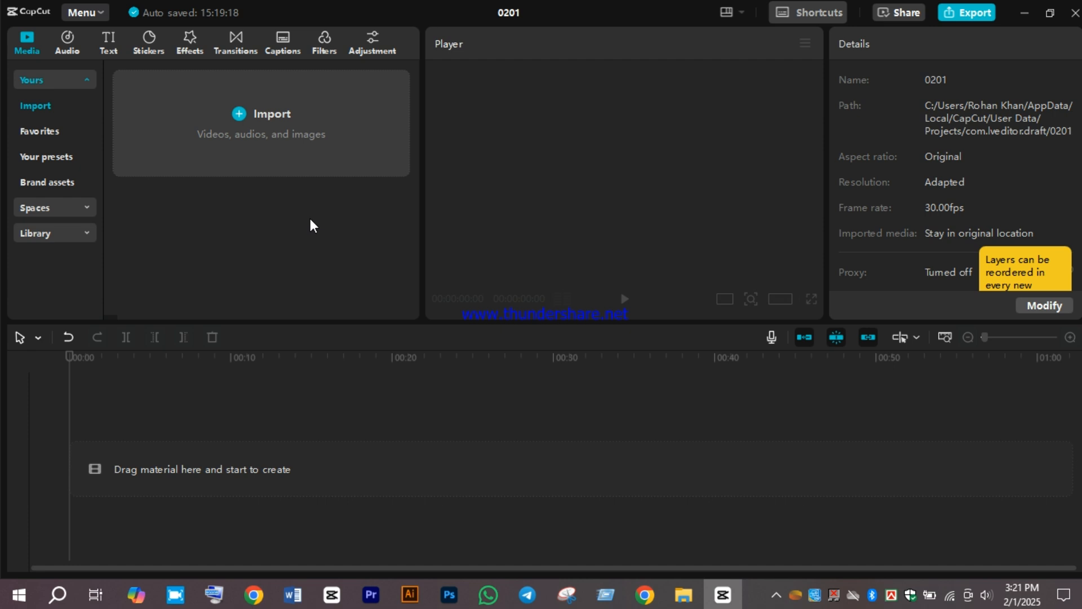
Step: Import the Asian It Service Logo image from its folder on the New Volume (D:) drive into the project media
click(300, 122)
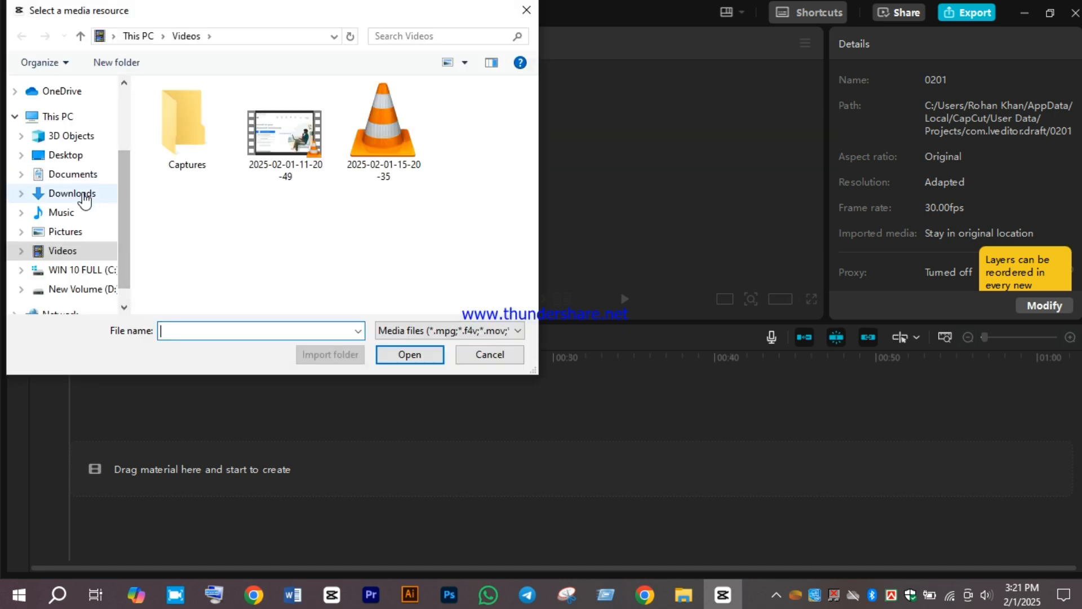
scroll(84, 199, down, 1)
click(84, 248)
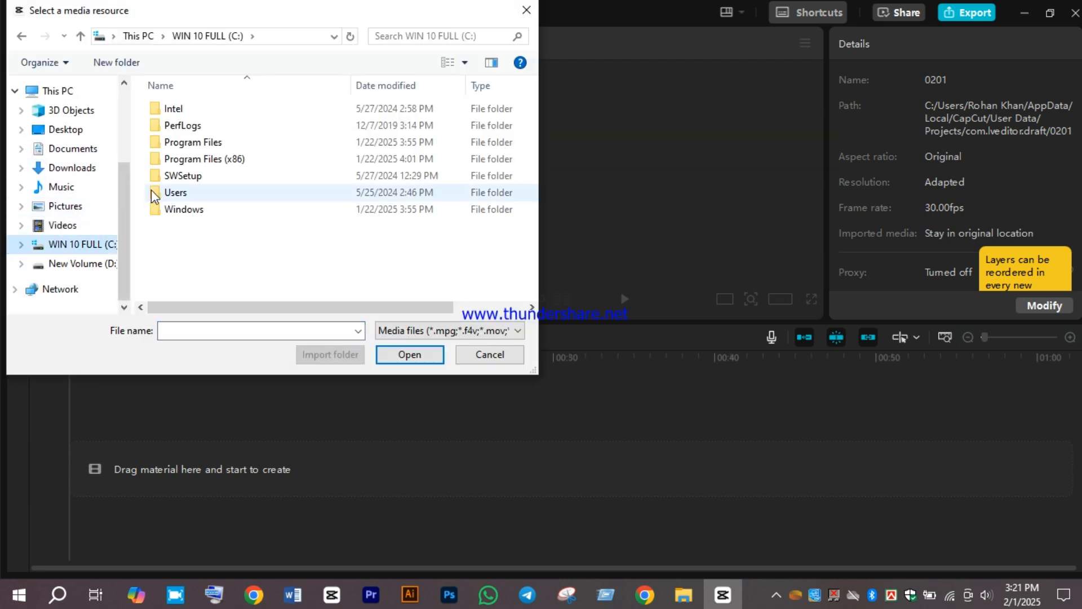
click(84, 264)
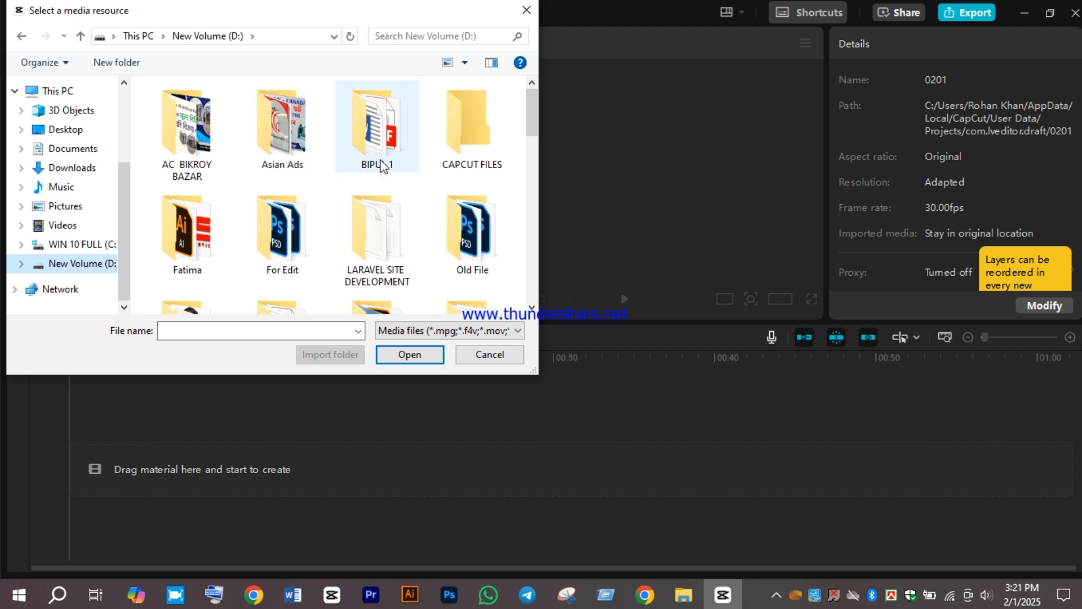
double_click(217, 232)
double_click(276, 124)
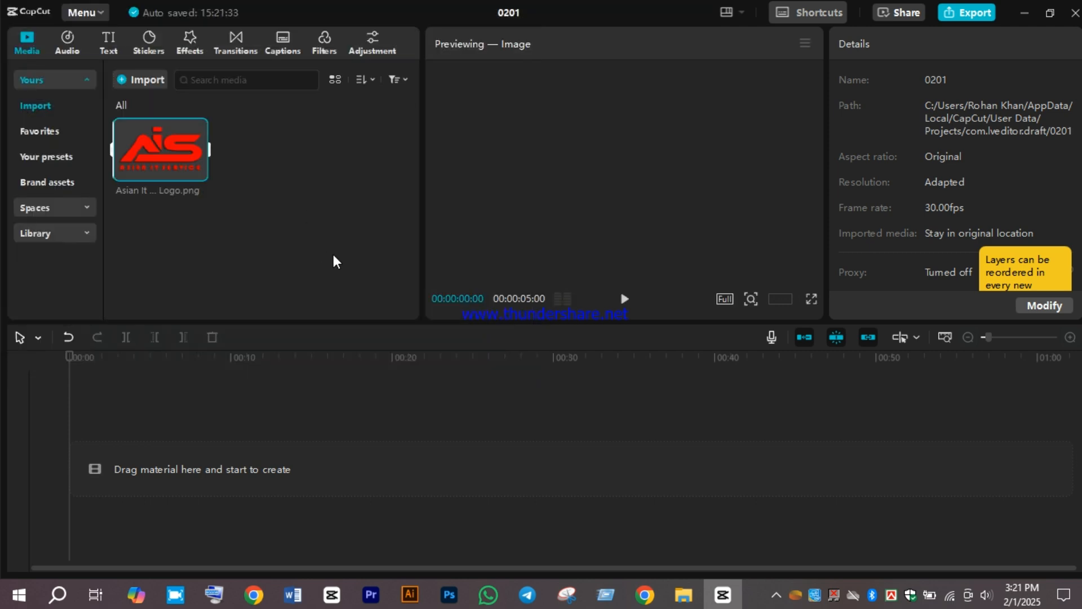
mouse_move(141, 144)
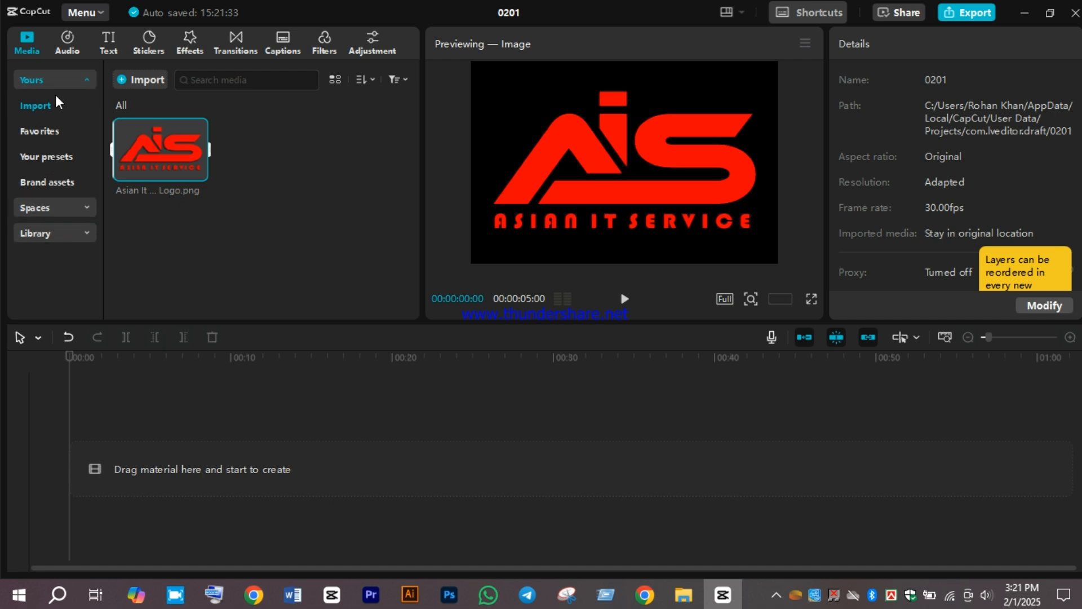
click(131, 76)
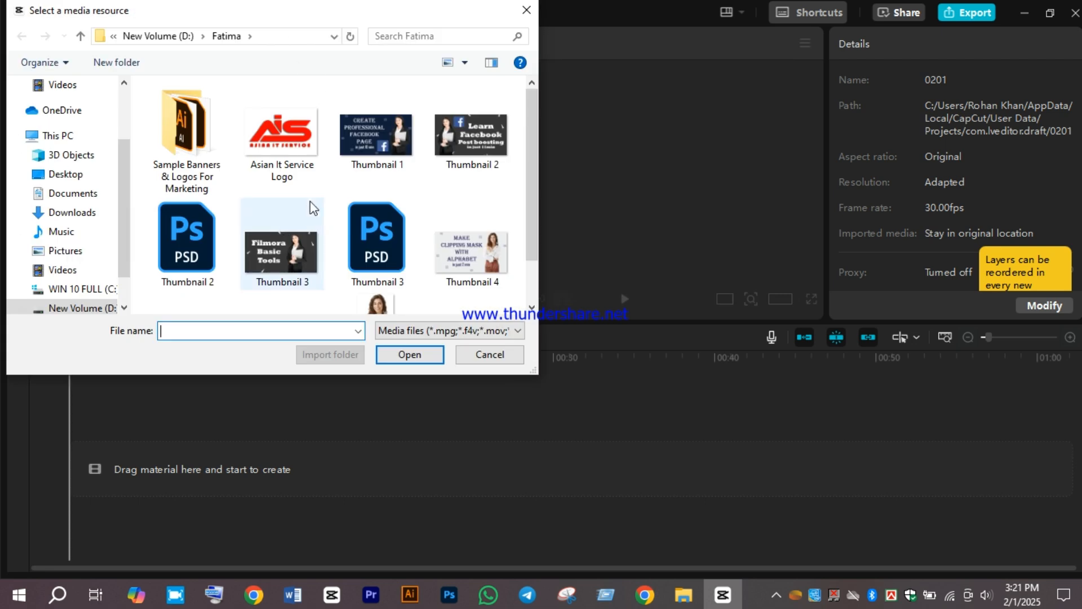
click(486, 354)
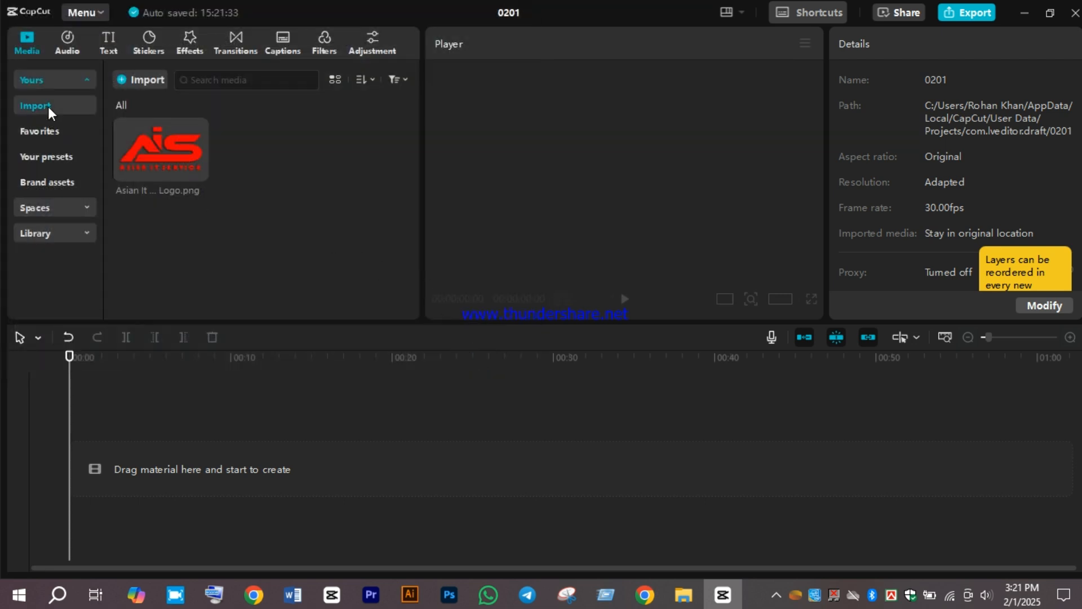
Step: Add the black 6-second clip from the Library's Trending category to Favorites and view the Favorites list
click(47, 133)
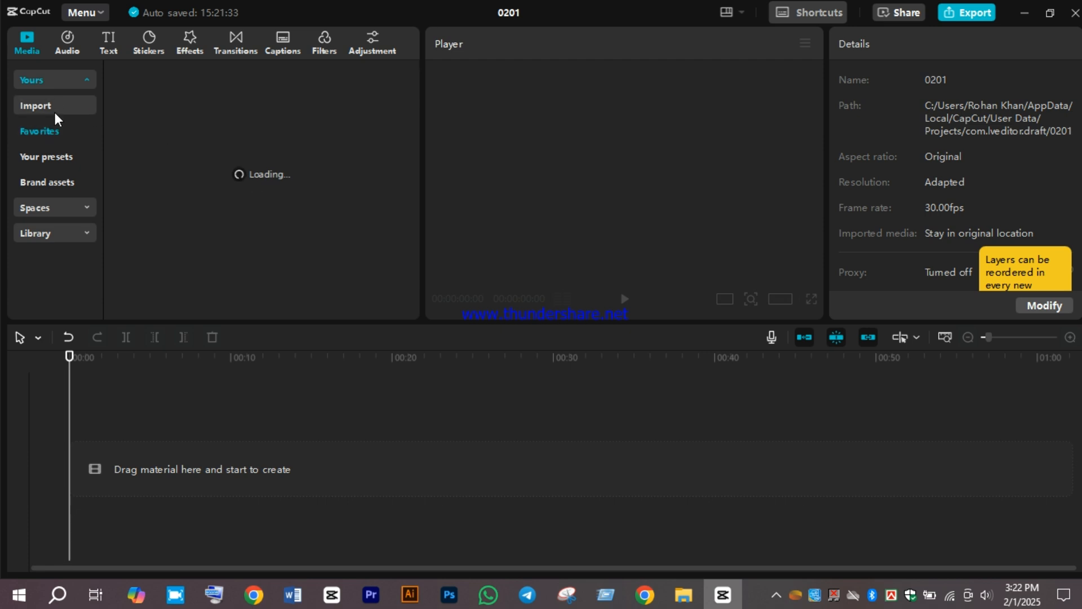
click(62, 234)
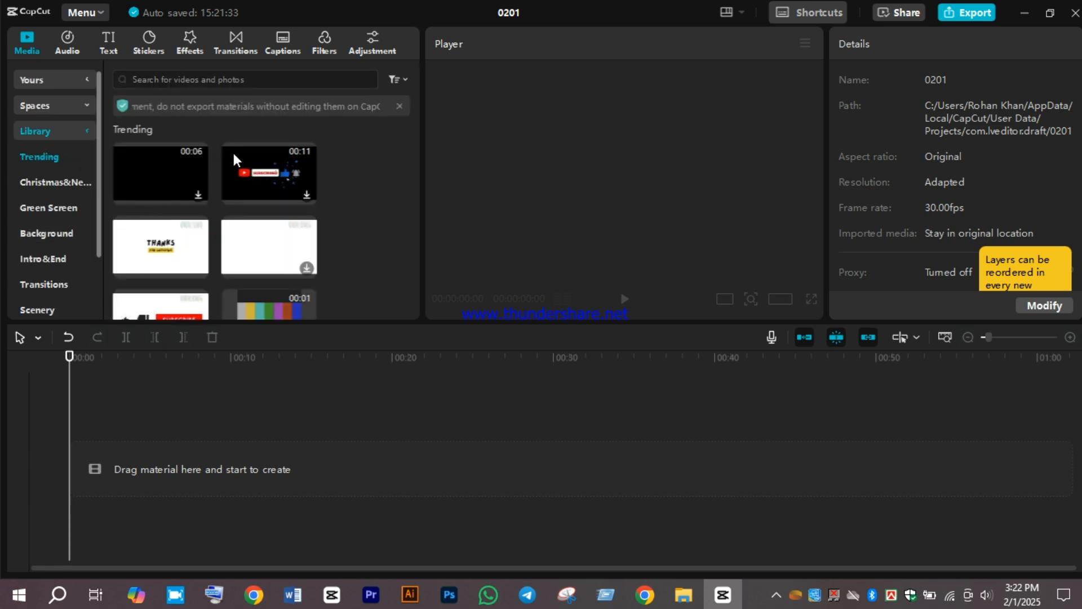
mouse_move(191, 191)
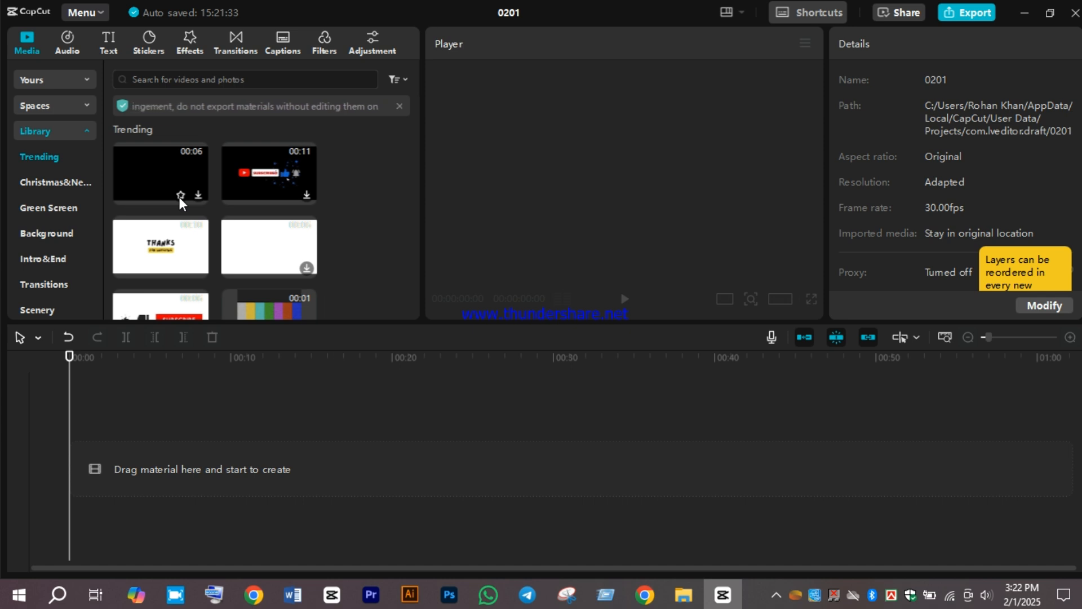
click(56, 80)
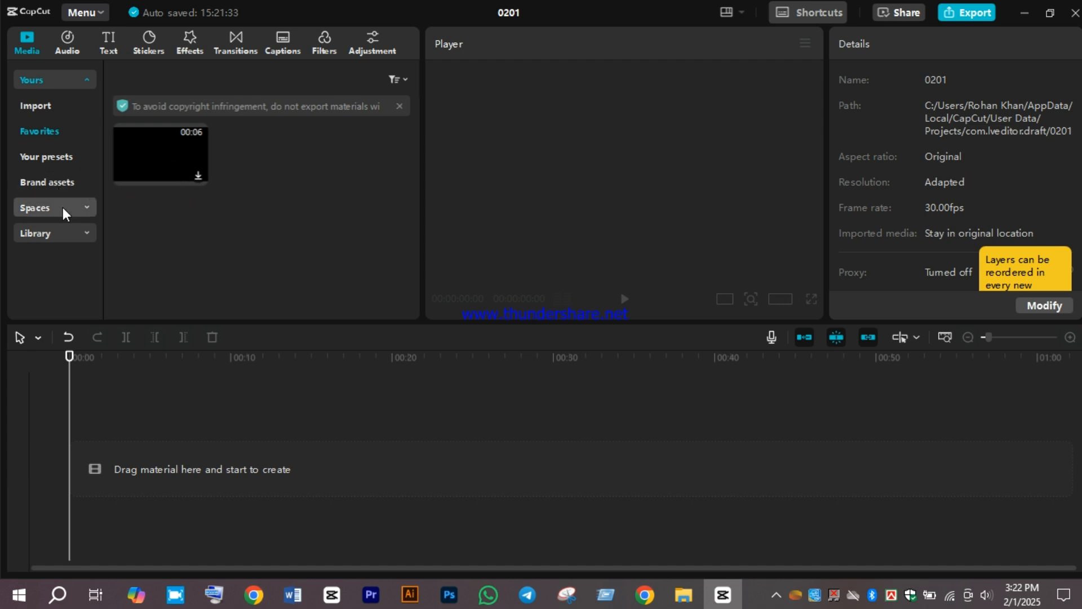
Step: Search the stock media Library for "laptop"
click(65, 232)
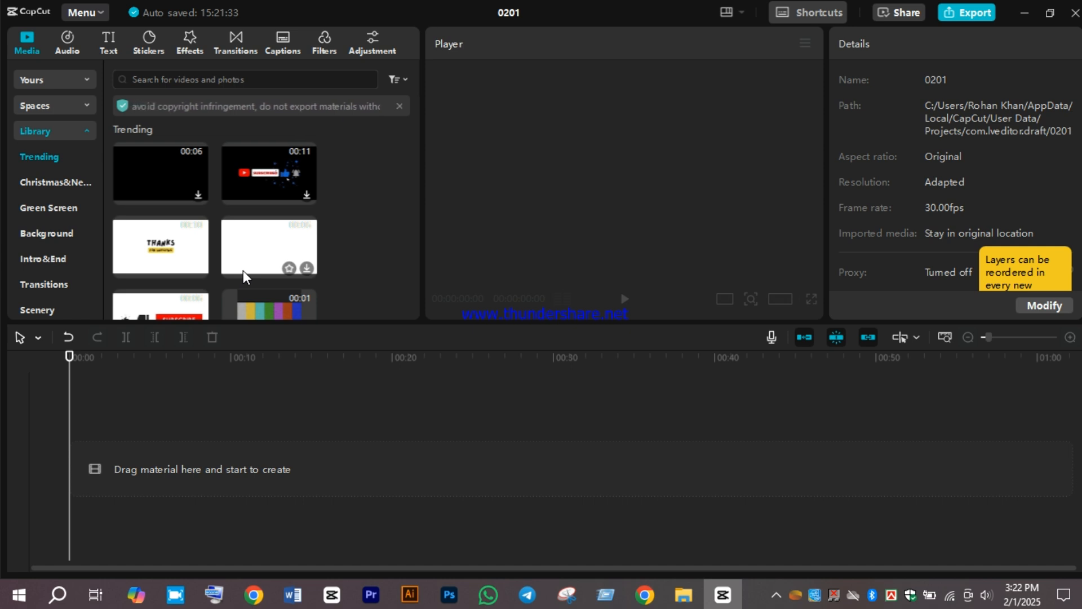
click(248, 80)
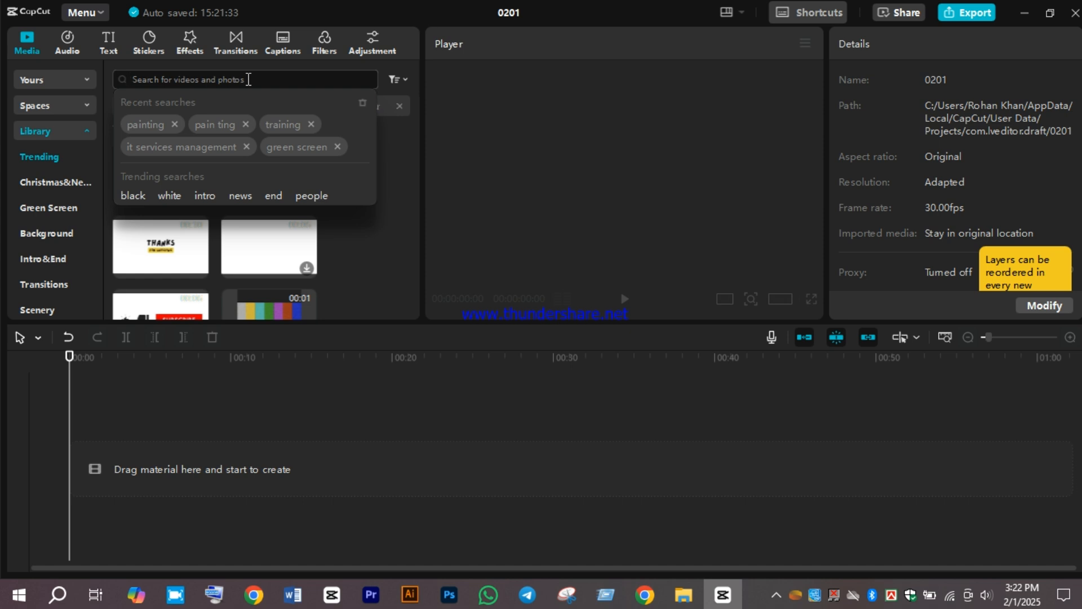
text(la)
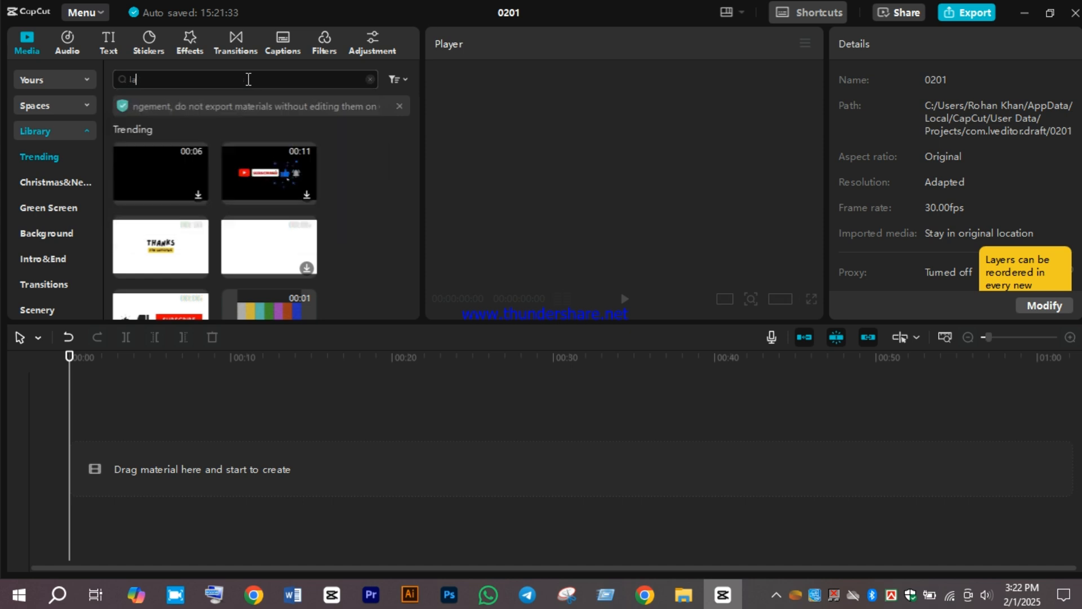
text(p[top)
key(BackSpace)
key(BackSpace)
key(BackSpace)
key(BackSpace)
text(top)
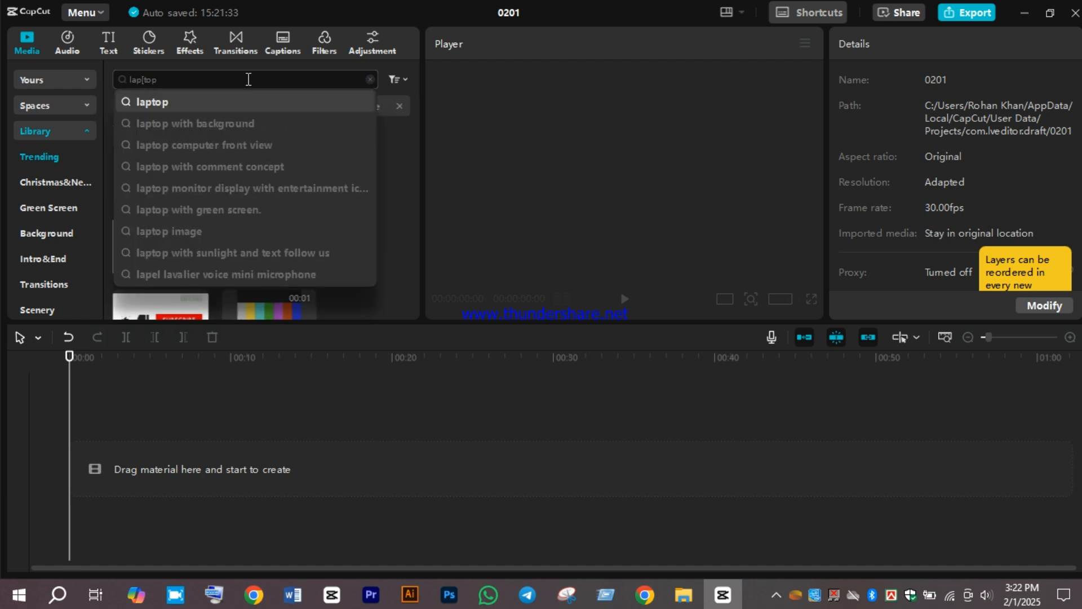
key(BackSpace)
key(BackSpace)
key(BackSpace)
key(BackSpace)
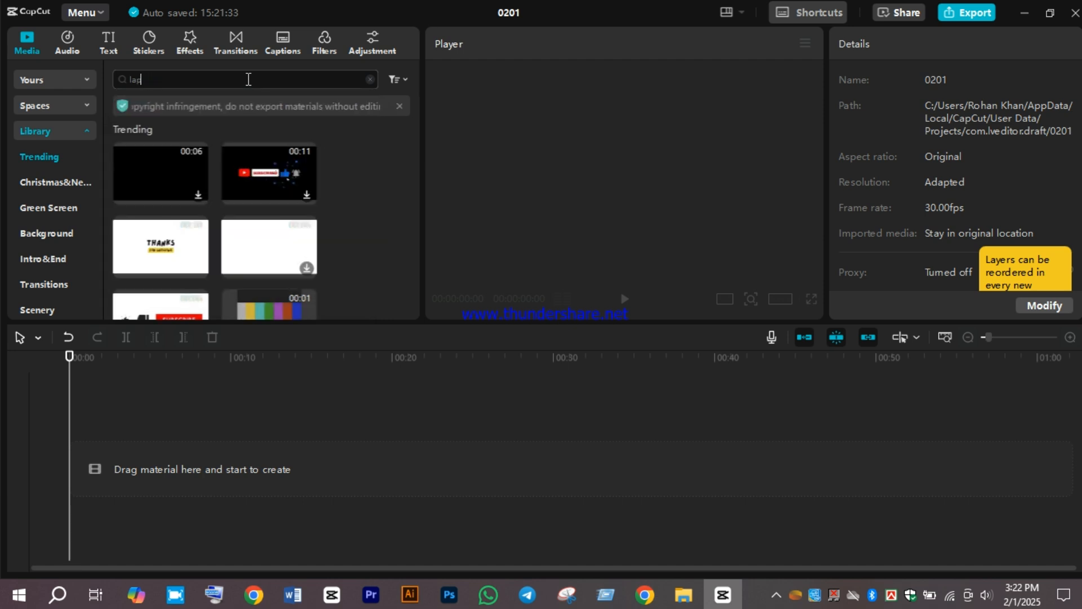
text(ptop)
key(Return)
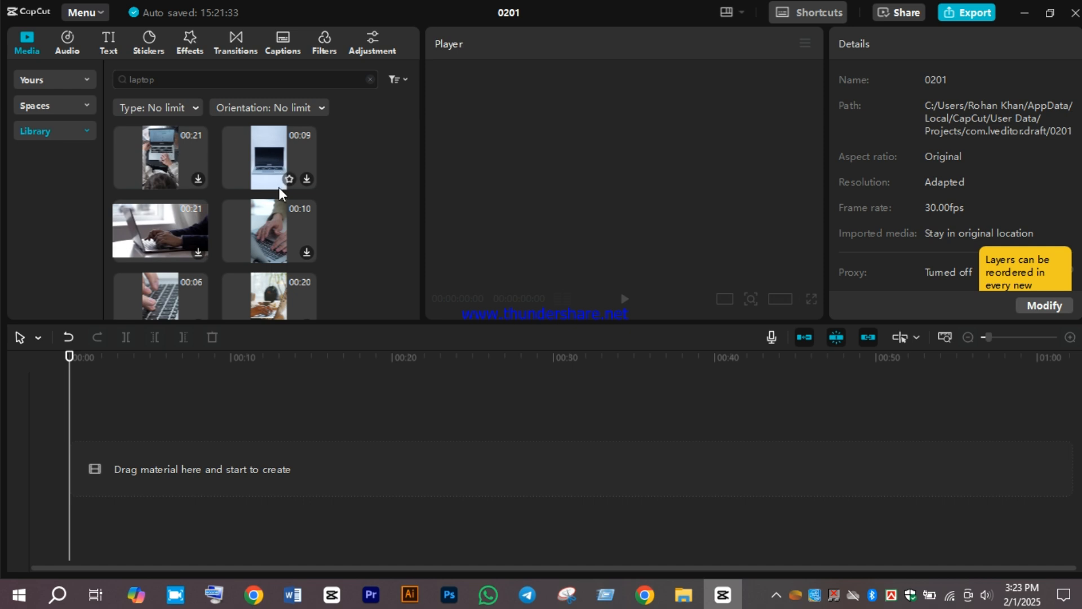
Step: Download the landscape 21-second clip of a man typing on a laptop and place it at the start of the timeline
click(151, 231)
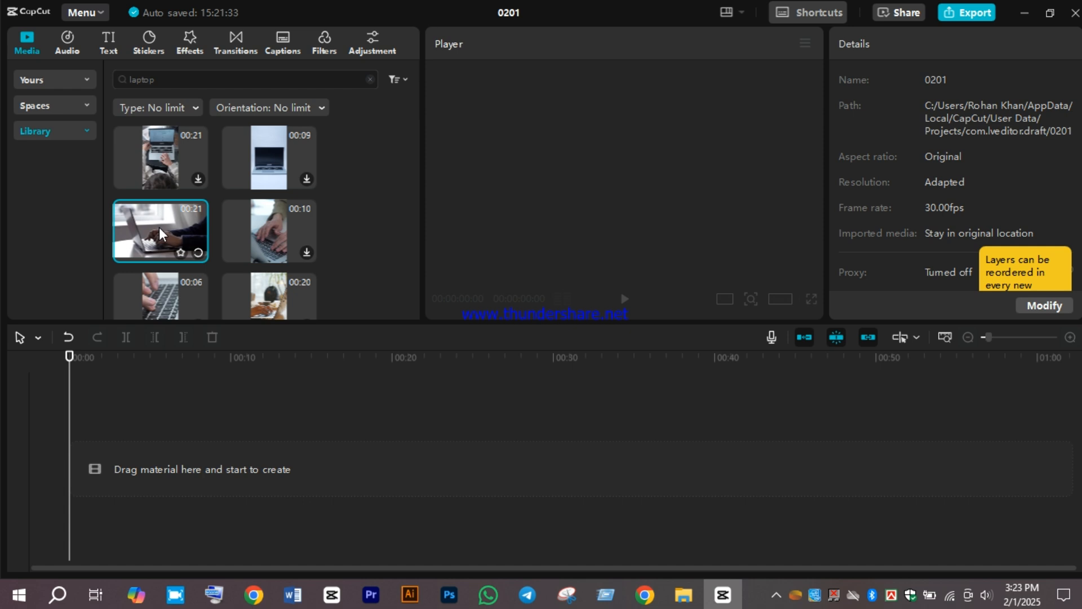
drag(163, 232, 127, 347)
drag(134, 249, 185, 466)
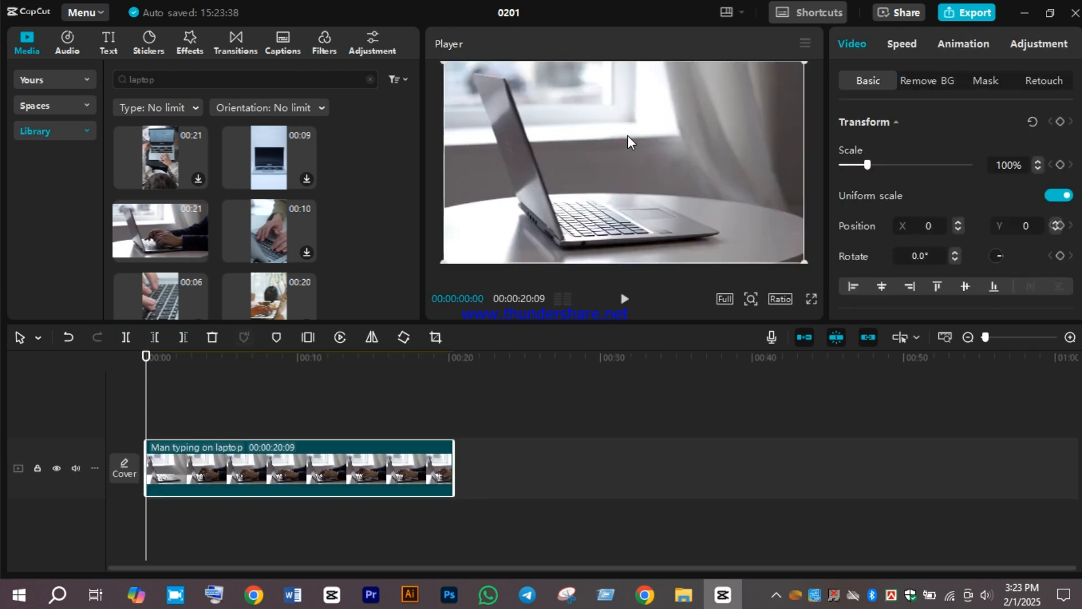
Step: Set the project's aspect ratio to 16:9
click(781, 299)
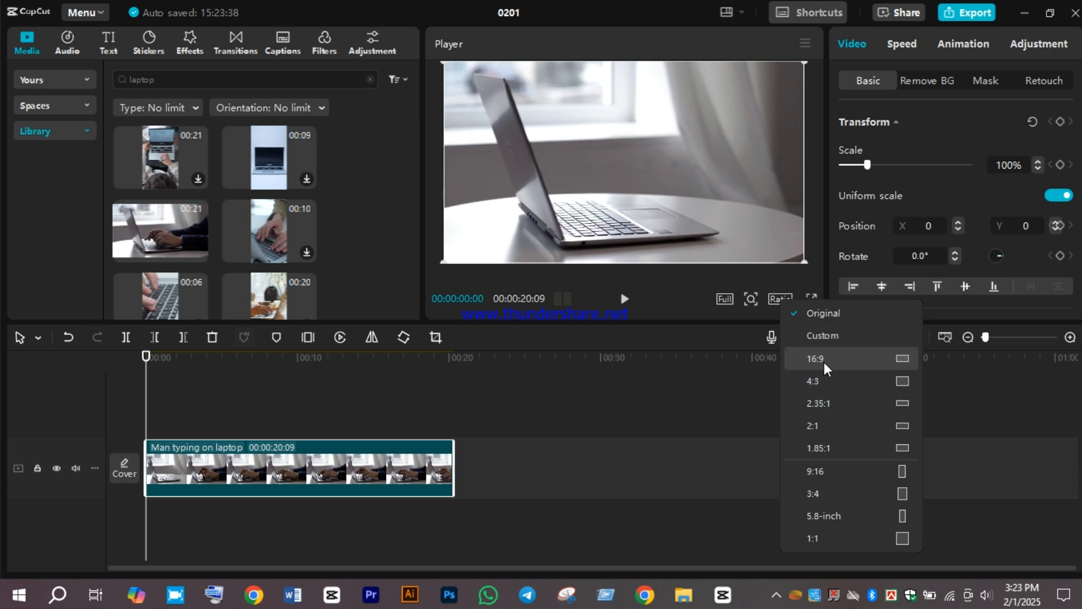
click(824, 362)
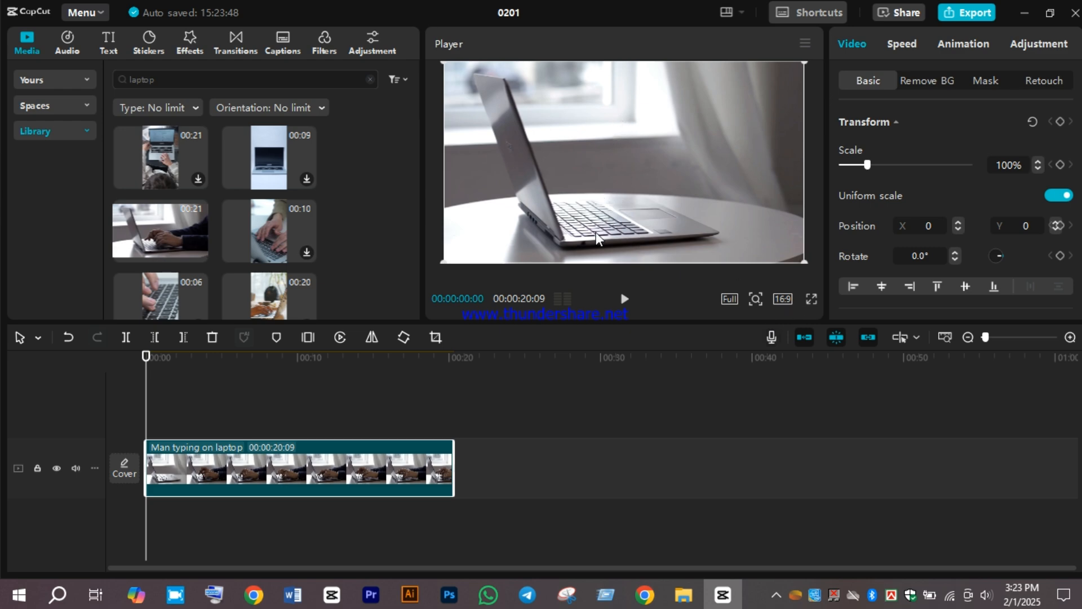
click(783, 300)
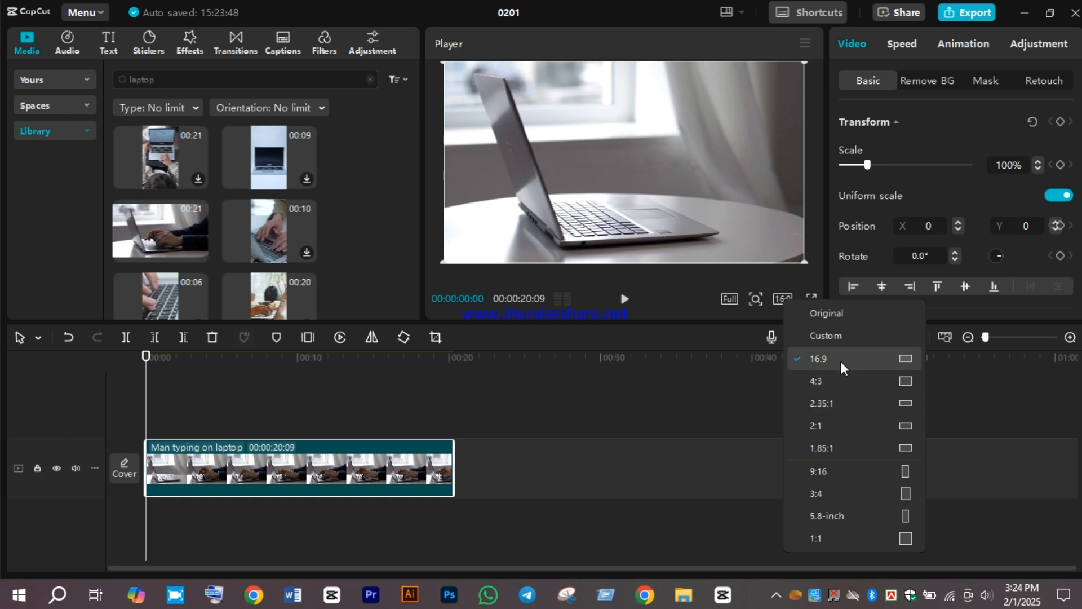
mouse_move(645, 594)
click(348, 451)
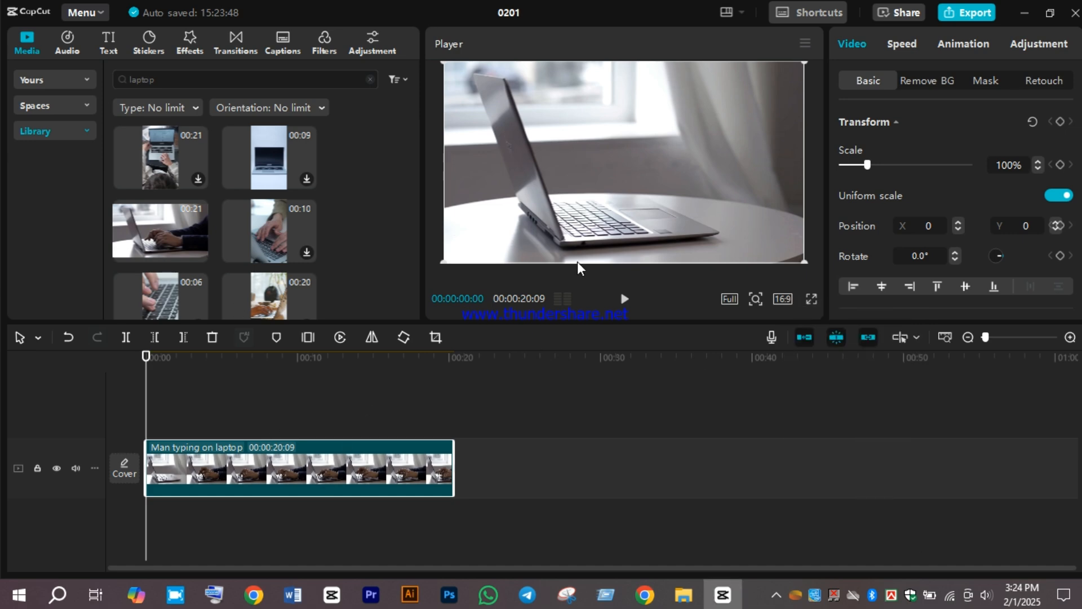
Step: Clear the "laptop" search from the stock media Library
scroll(295, 212, down, 2)
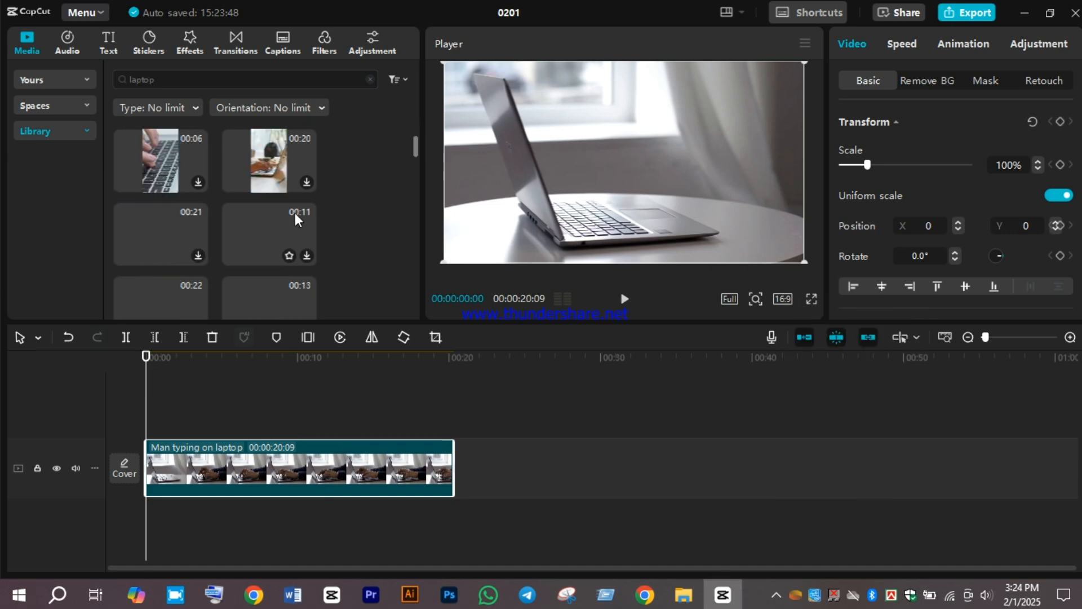
click(278, 81)
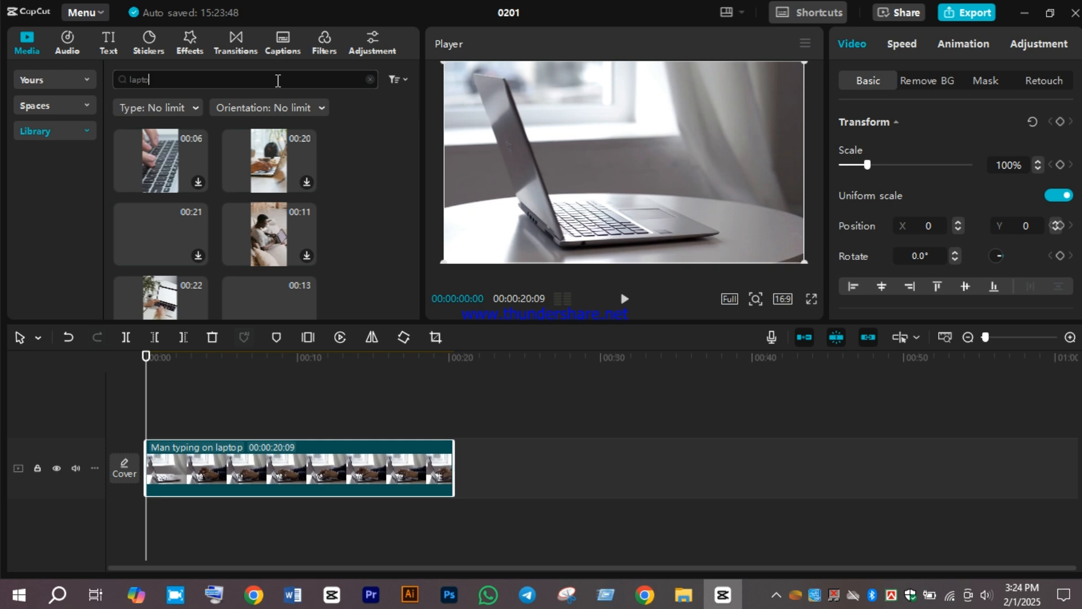
key(BackSpace)
key(BackSpace)
key(BackSpace)
key(BackSpace)
key(BackSpace)
key(BackSpace)
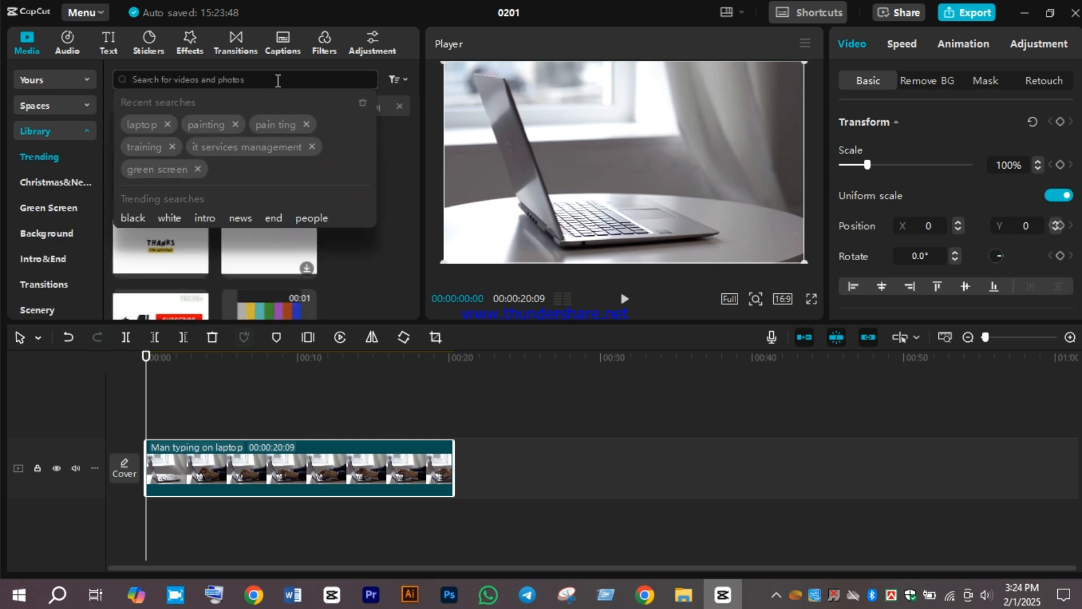
text(Grap)
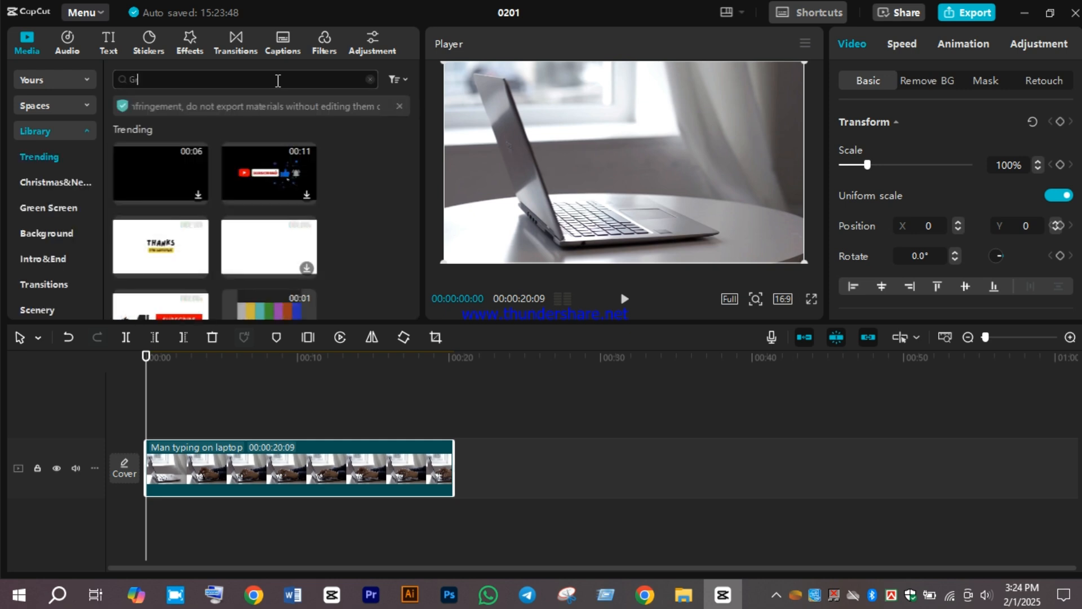
key(BackSpace)
key(BackSpace)
key(BackSpace)
key(BackSpace)
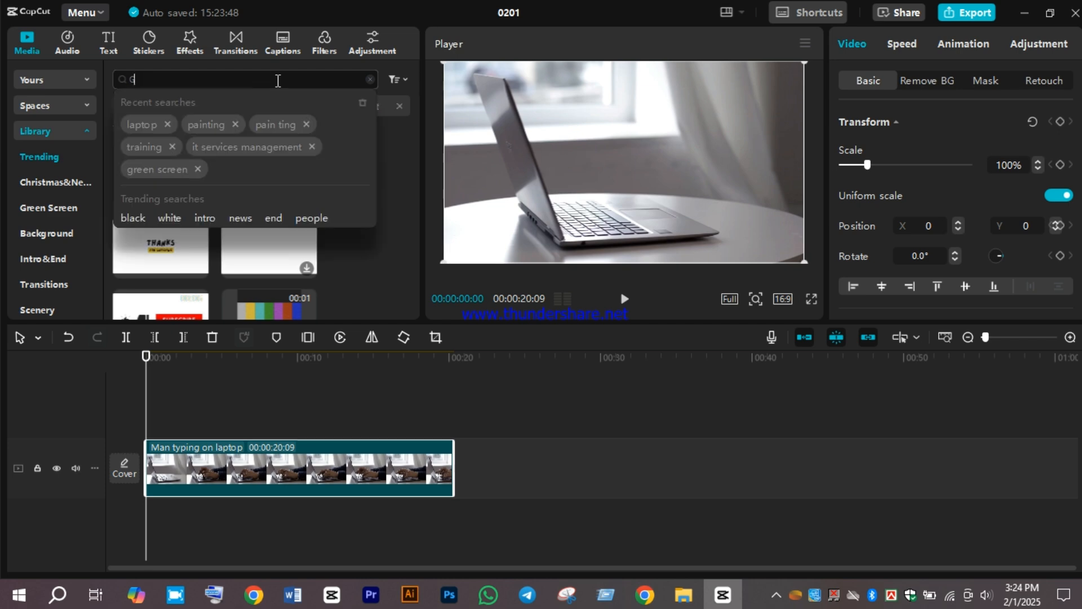
Step: Search the Library for "Digital Design" and place the landscape 6-second digital marketing clip after the laptop typing clip on the timeline
text(Digit)
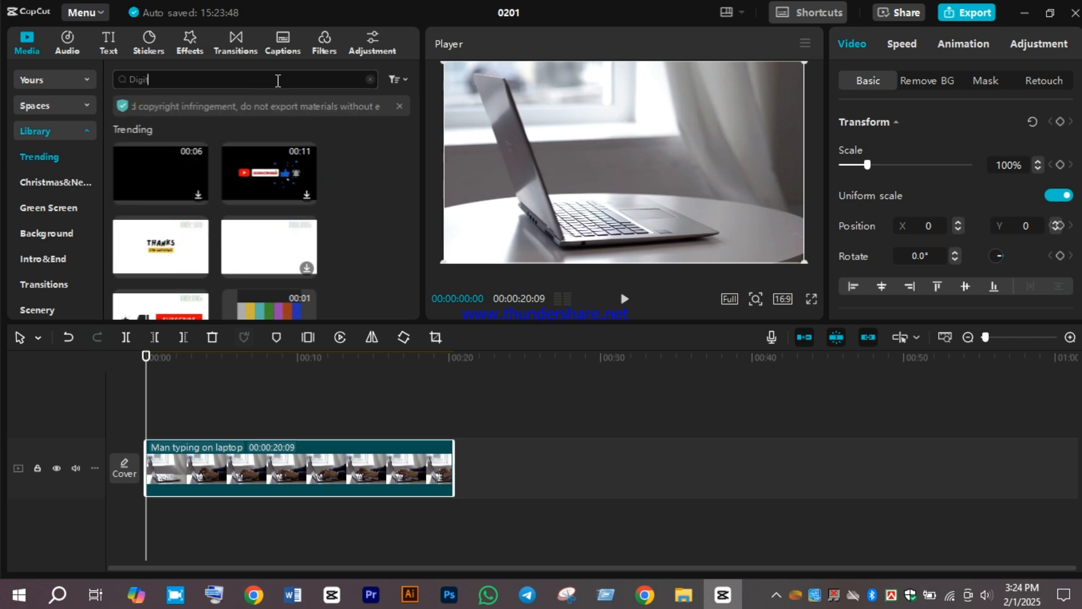
text(al De3sign)
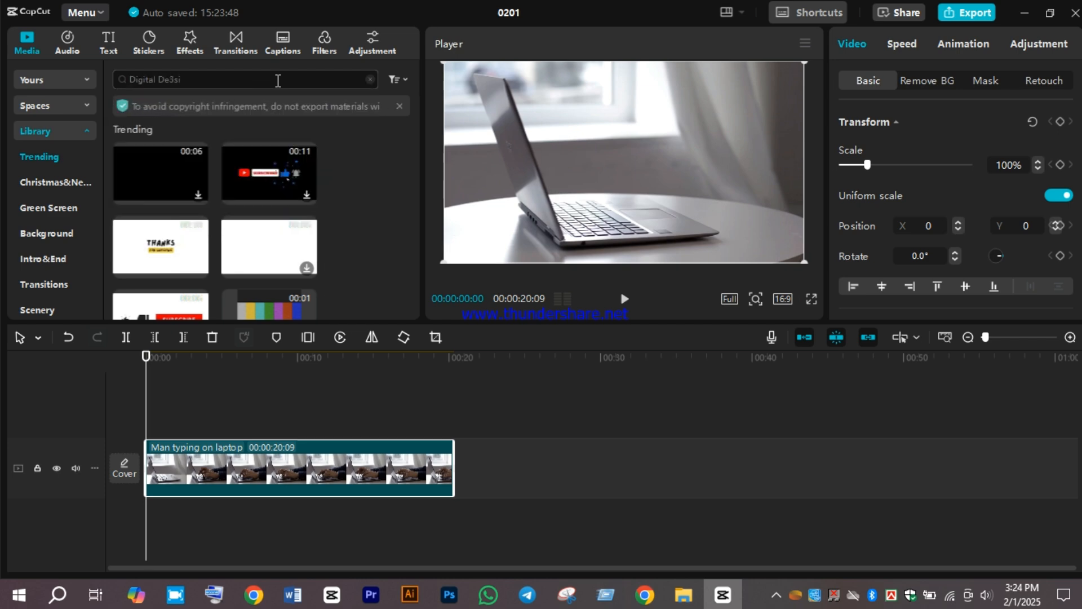
key(BackSpace)
key(BackSpace)
key(BackSpace)
key(BackSpace)
key(BackSpace)
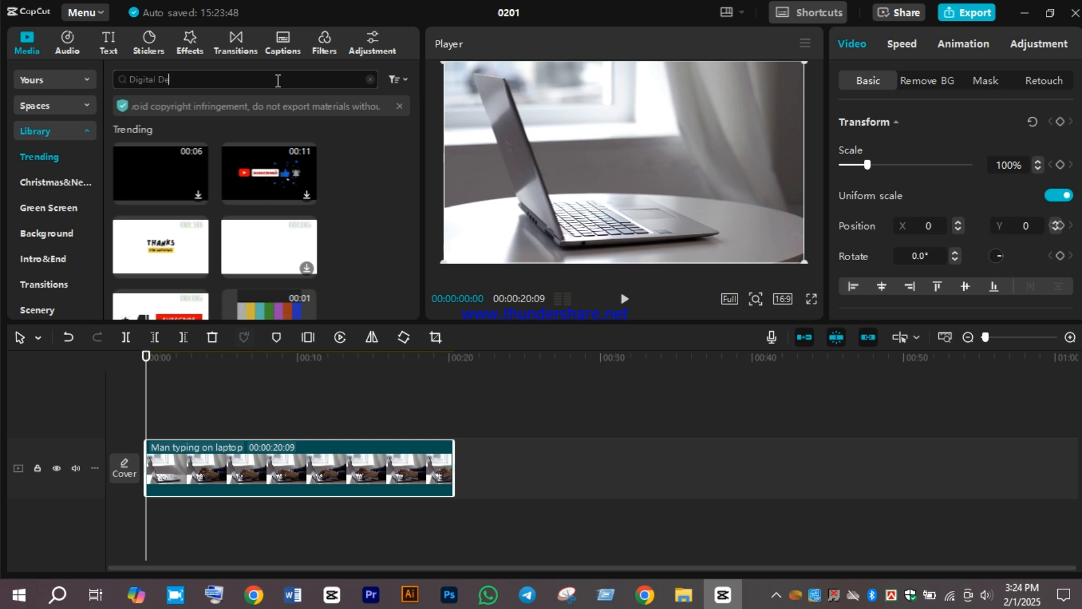
text(sign)
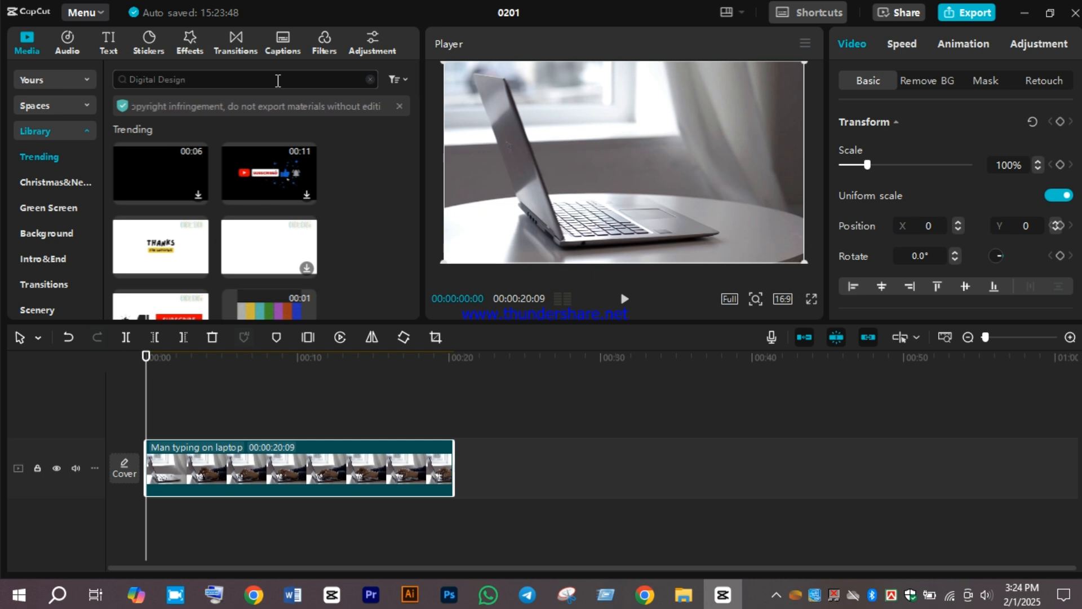
key(Return)
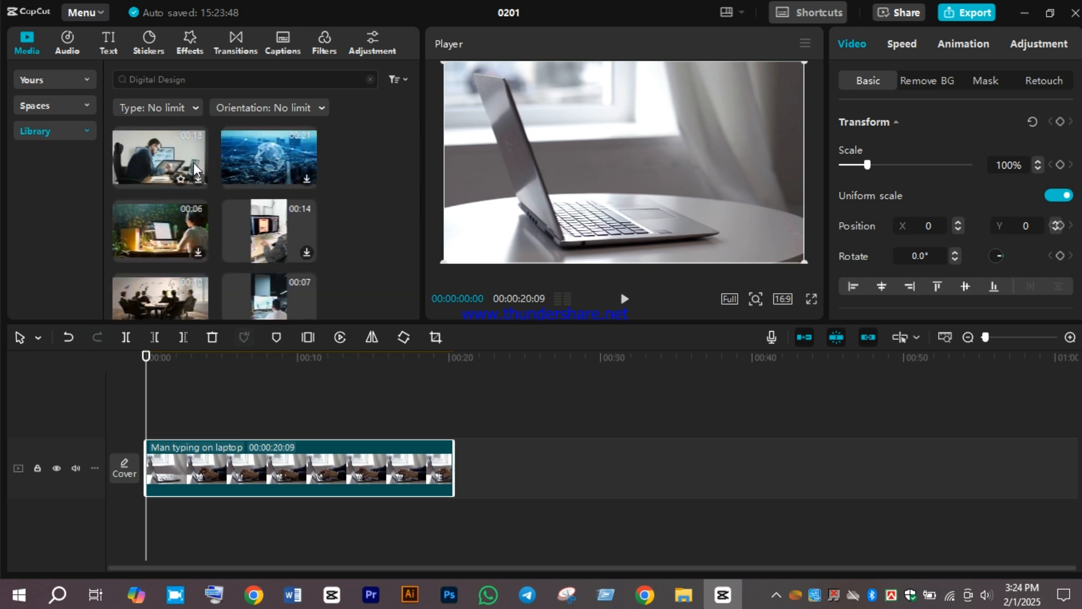
drag(166, 231, 462, 474)
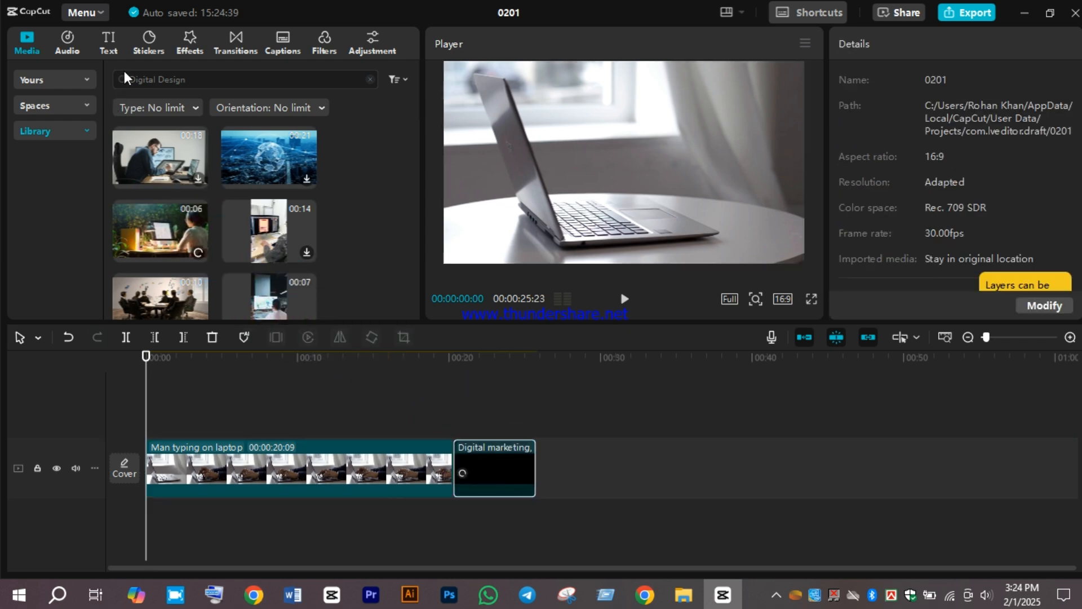
Step: Search the stock media Library for "white background" using the suggested term
drag(206, 79, 126, 82)
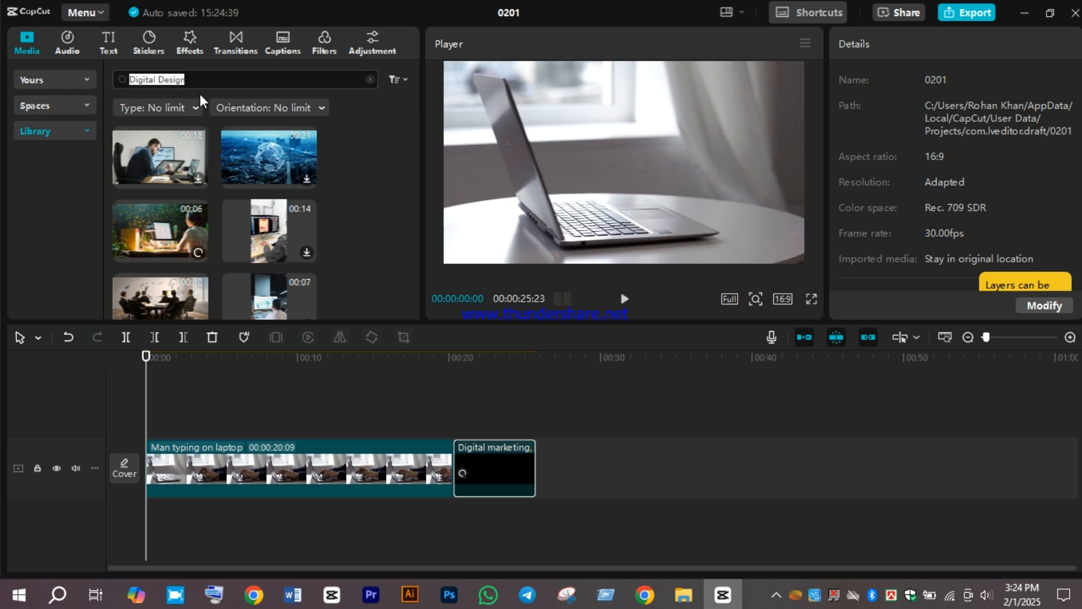
text(white b)
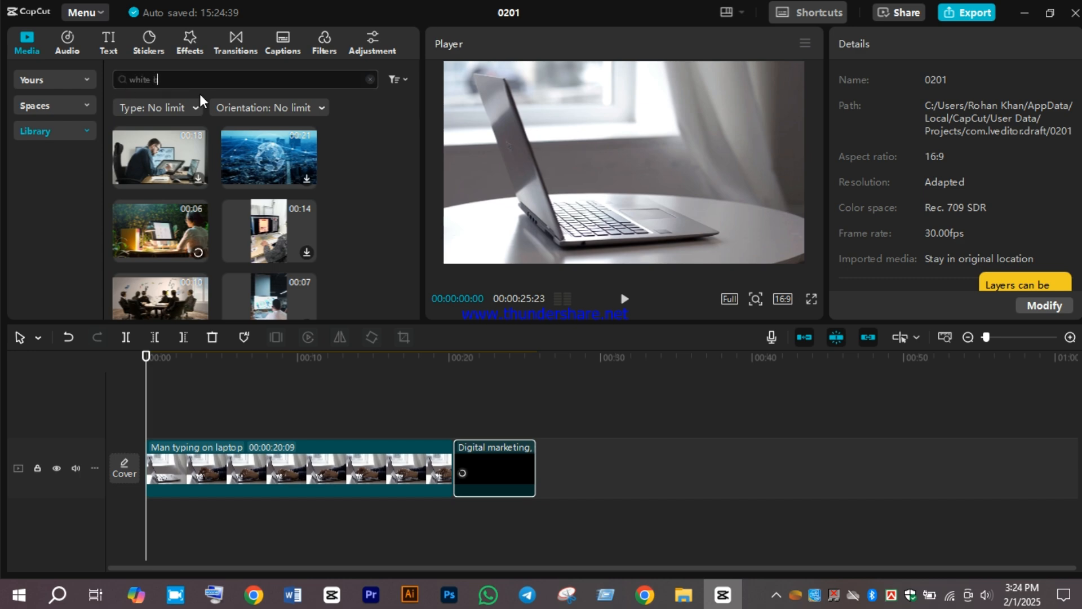
text(ackgroubnd)
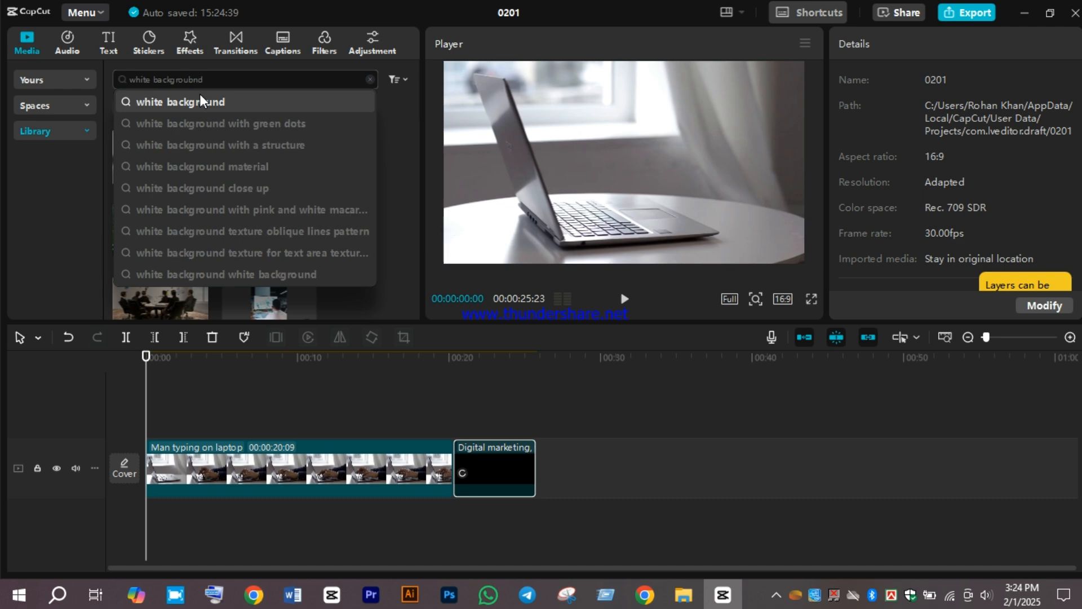
key(Return)
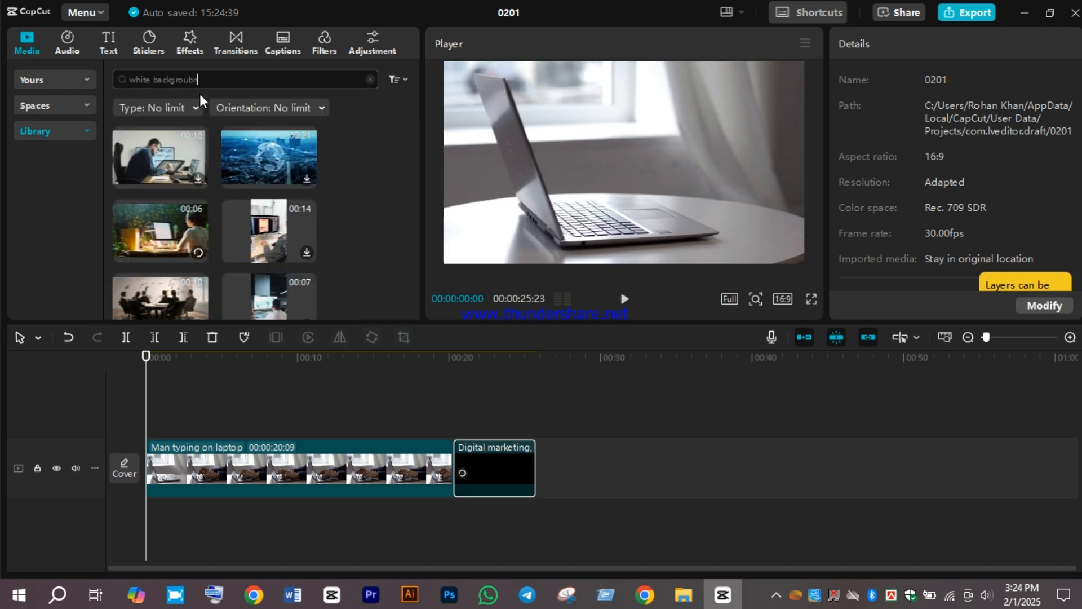
key(BackSpace)
key(BackSpace)
key(BackSpace)
key(BackSpace)
key(BackSpace)
key(BackSpace)
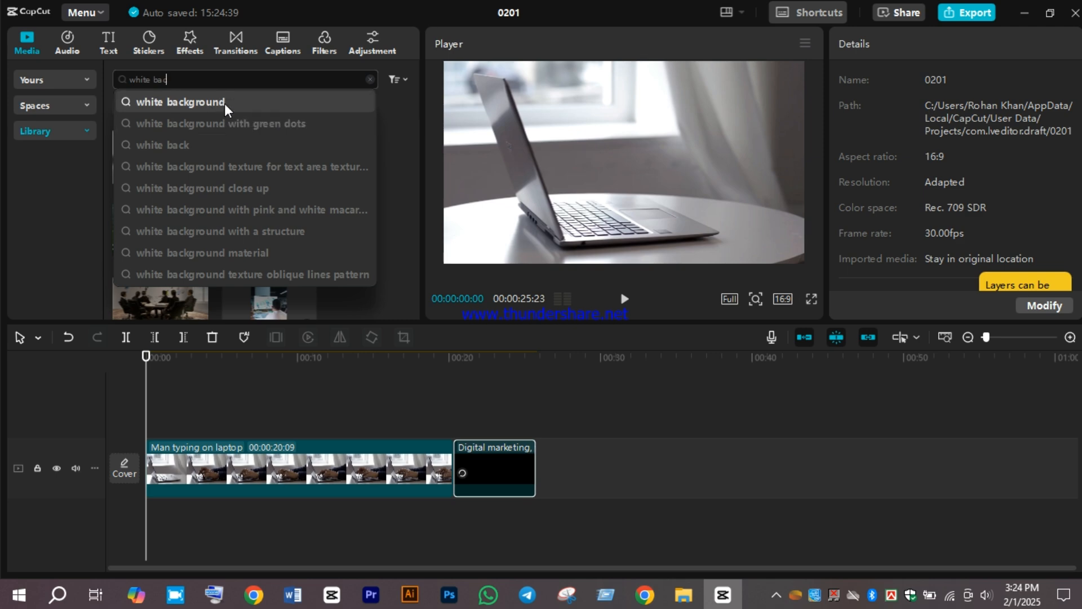
click(225, 103)
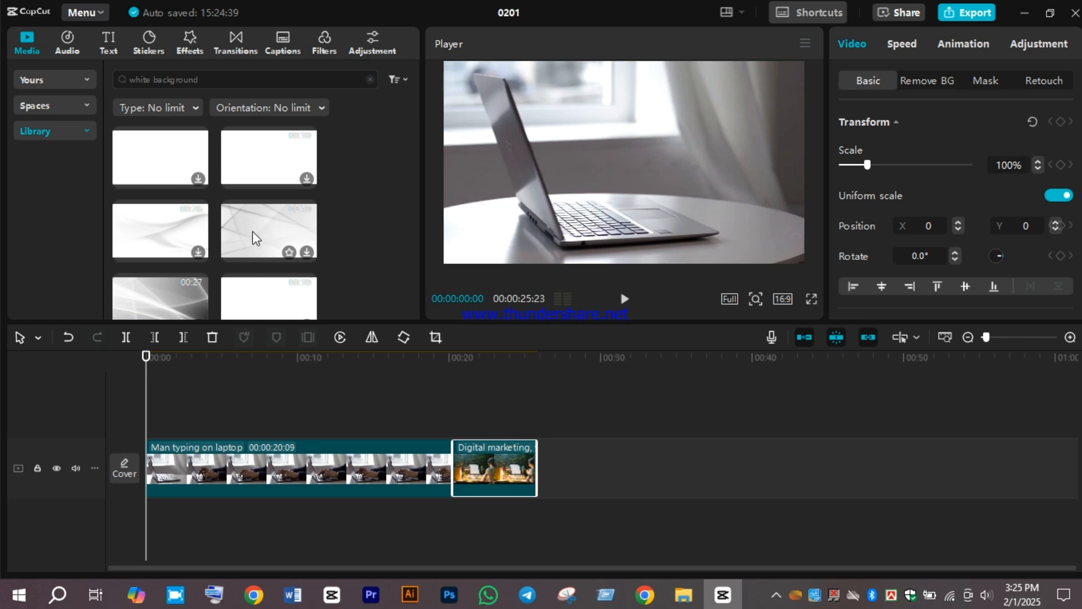
Step: Insert the 27-second gray abstract background clip at the start of the timeline, ahead of the laptop typing clip
scroll(252, 231, down, 1)
drag(159, 221, 154, 383)
drag(221, 424, 149, 476)
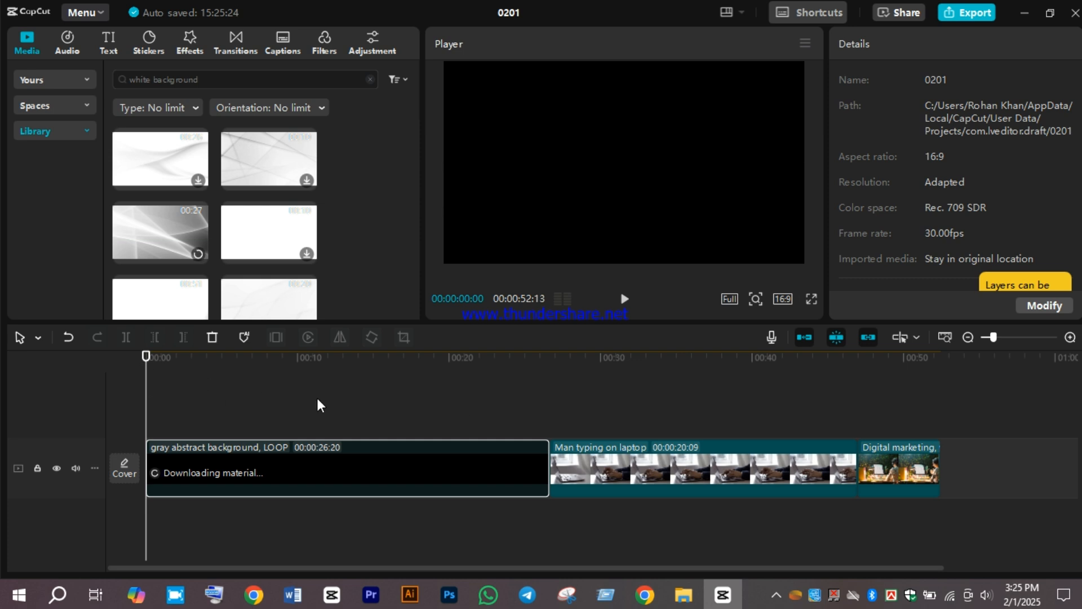
Step: Scrub through the timeline, play a short part of the laptop typing clip, and select that clip
click(636, 400)
click(375, 412)
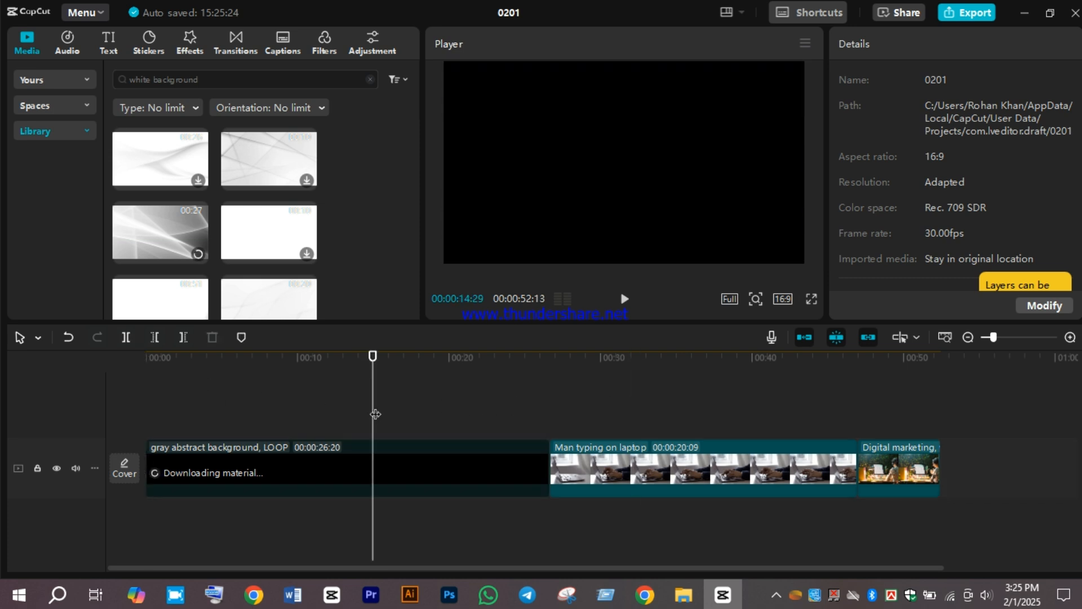
click(731, 408)
click(379, 422)
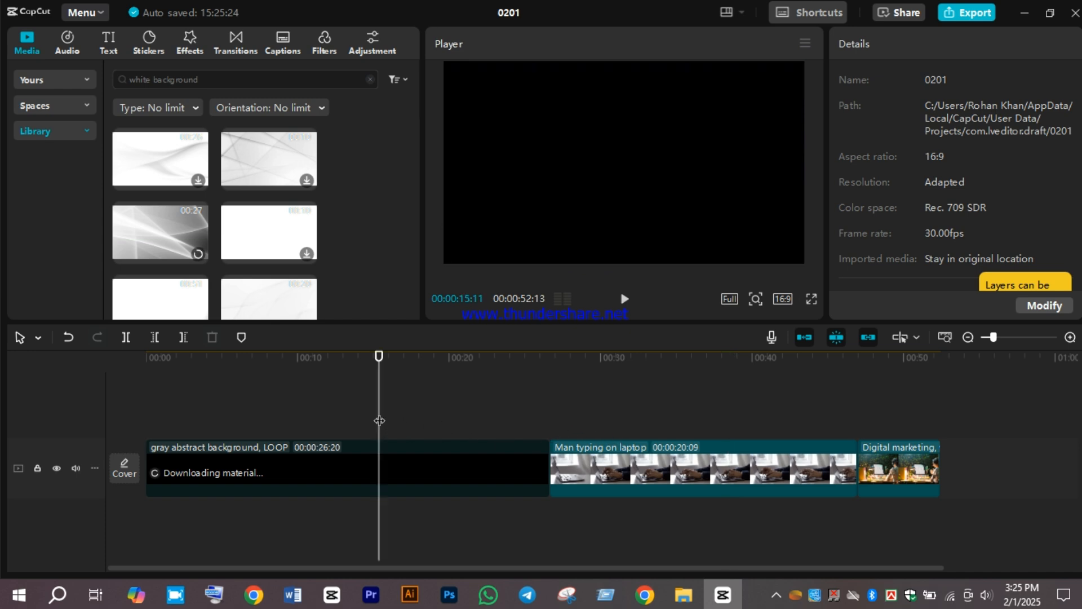
drag(379, 421, 472, 451)
click(412, 465)
click(551, 460)
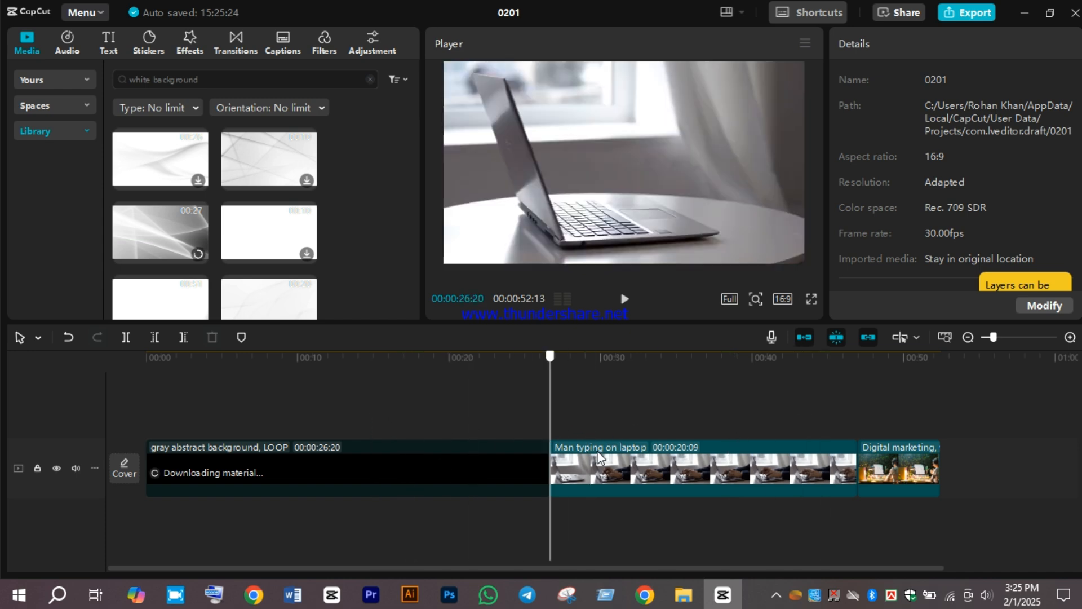
click(871, 404)
click(630, 408)
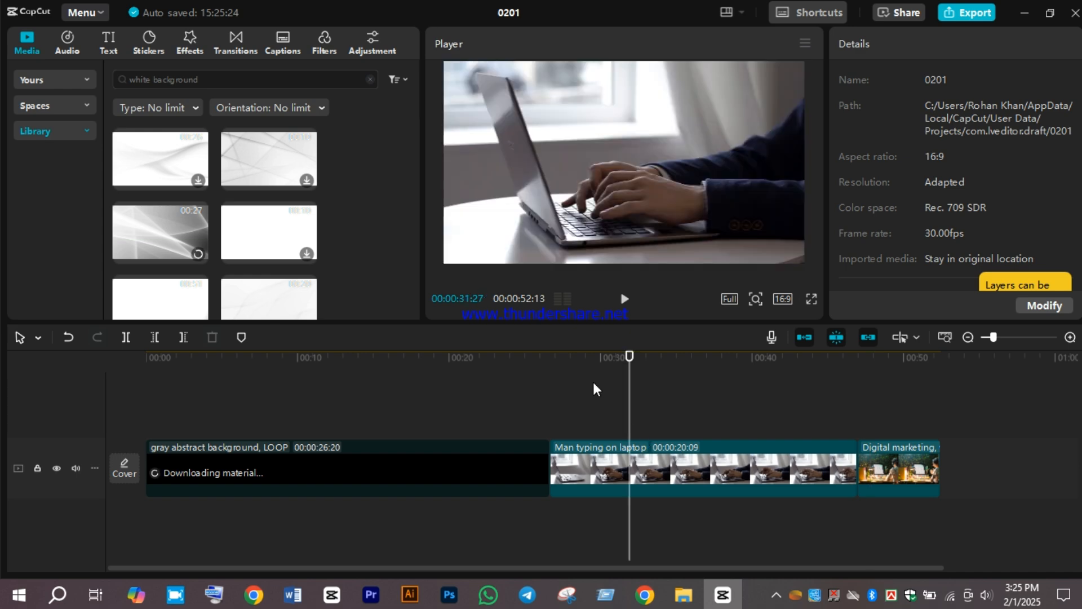
click(527, 416)
key(space)
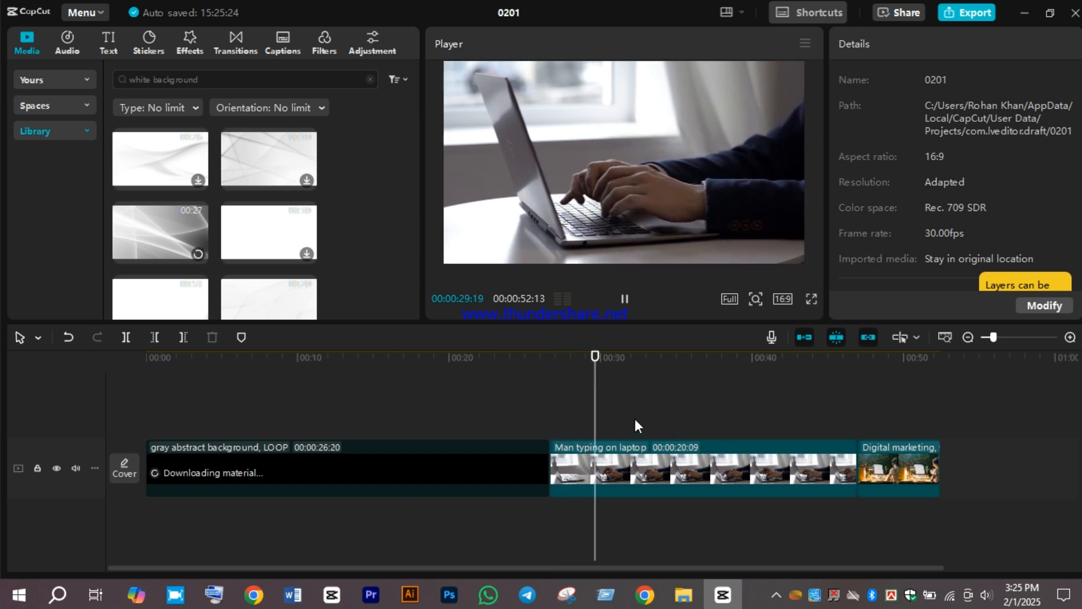
key(space)
click(643, 463)
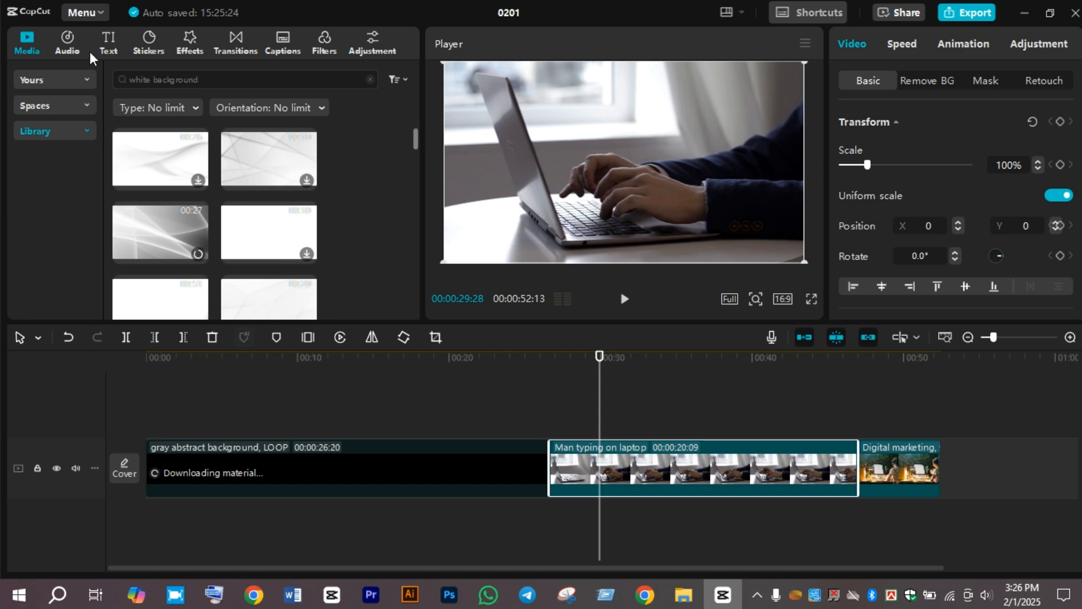
Step: Open the stock music collection and audition "chill / Trap / lofi / R & B" from the Beauty and fashion category
click(68, 44)
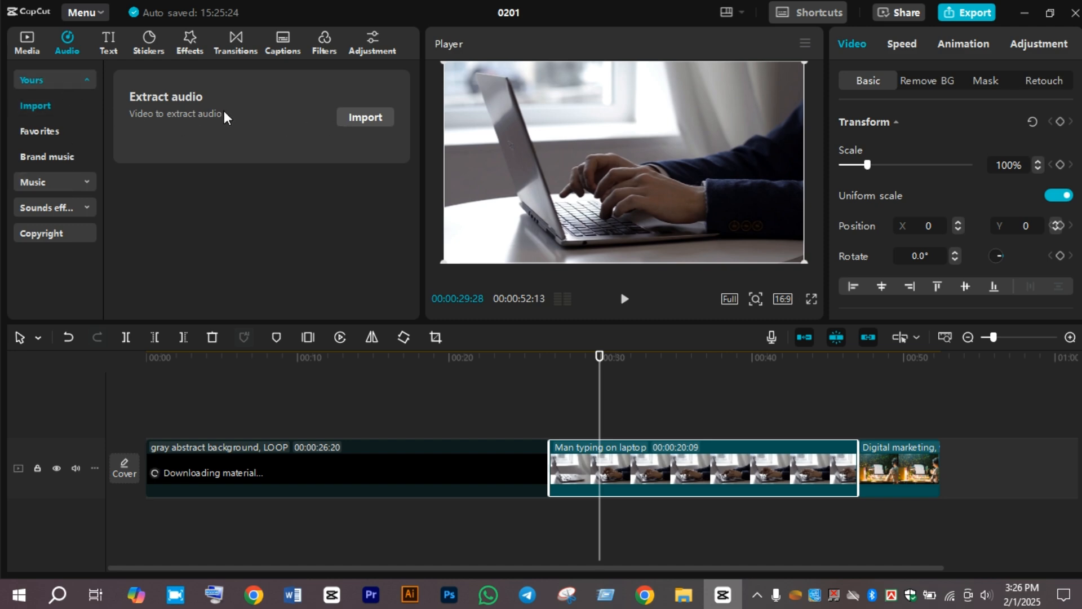
right_click(758, 602)
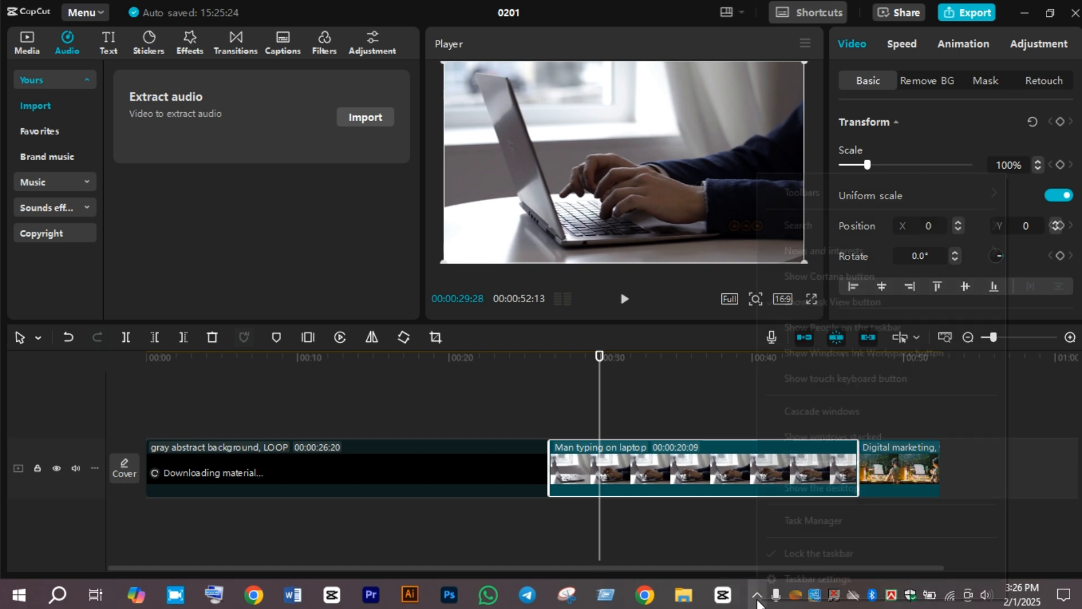
click(758, 599)
click(757, 599)
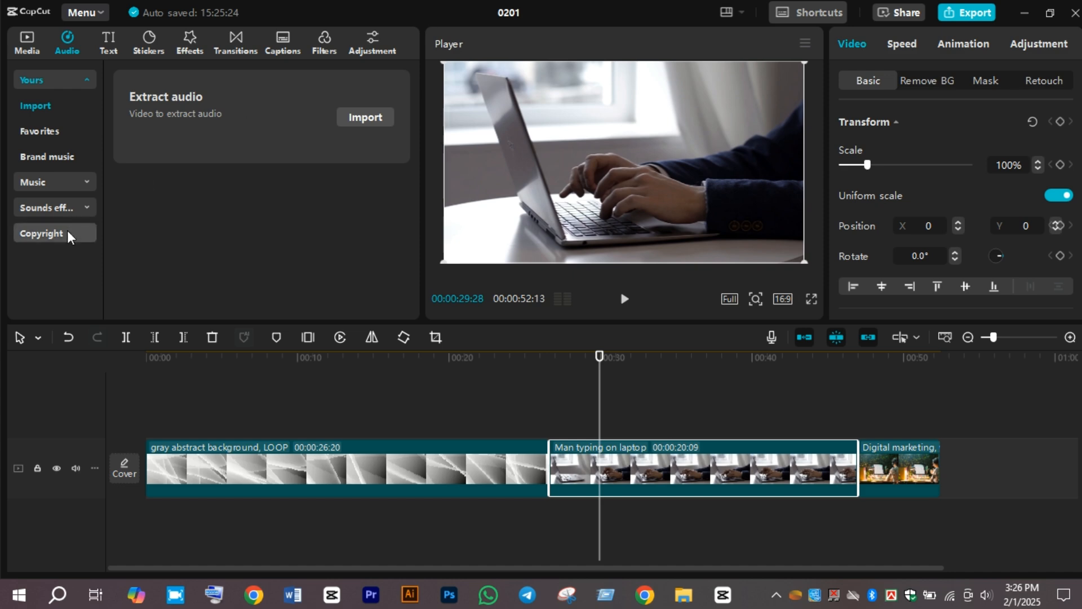
click(67, 189)
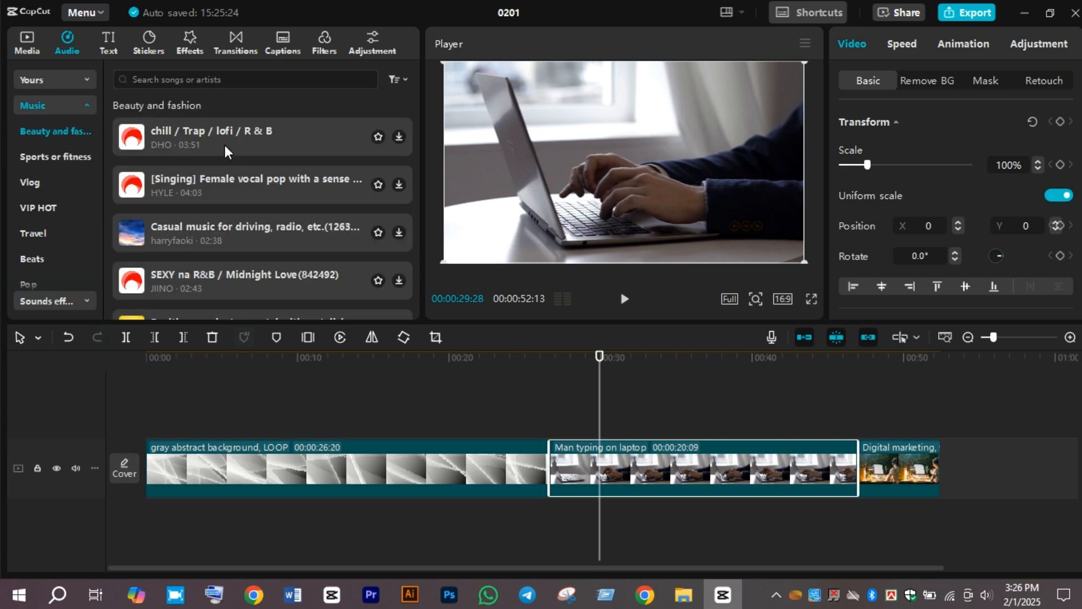
click(131, 136)
Step: Browse the Vlog and Travel music categories and audition "Good Times - Lakey Inspired Type Beat" from Travel
click(48, 180)
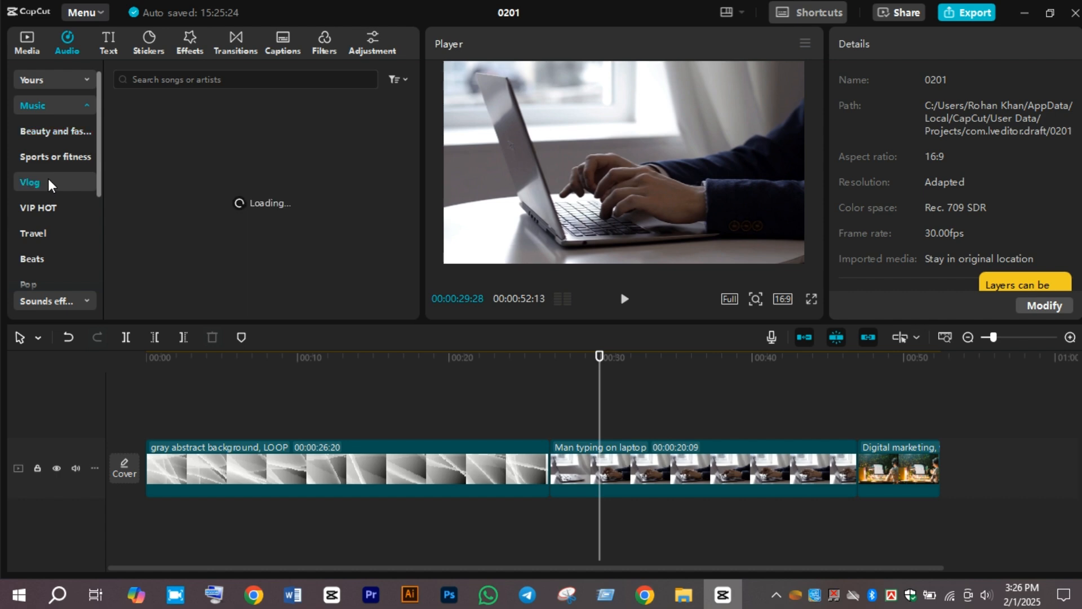
scroll(56, 192, down, 3)
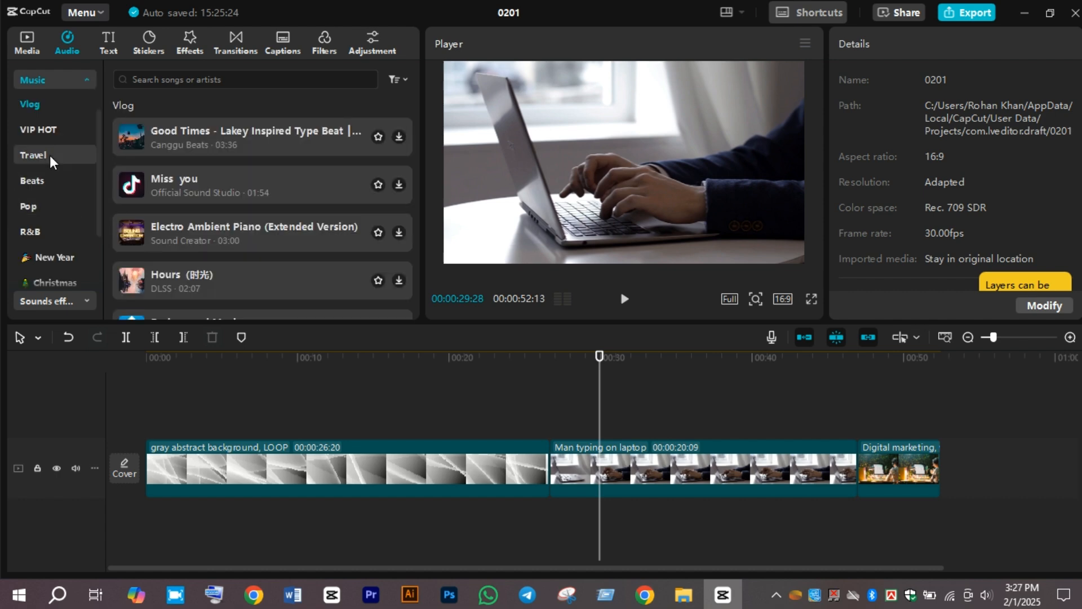
click(49, 154)
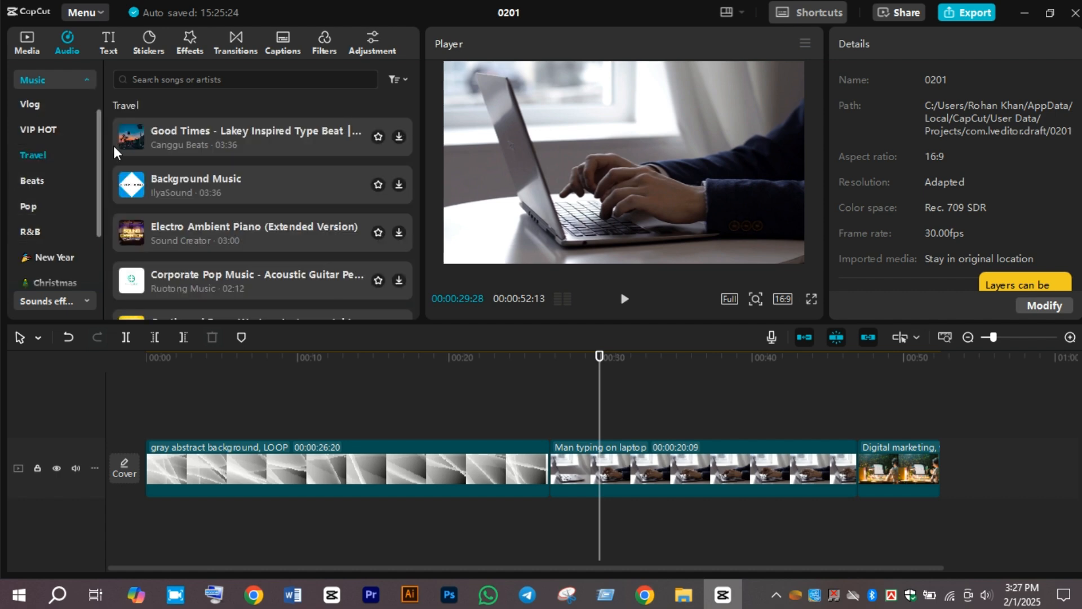
click(134, 134)
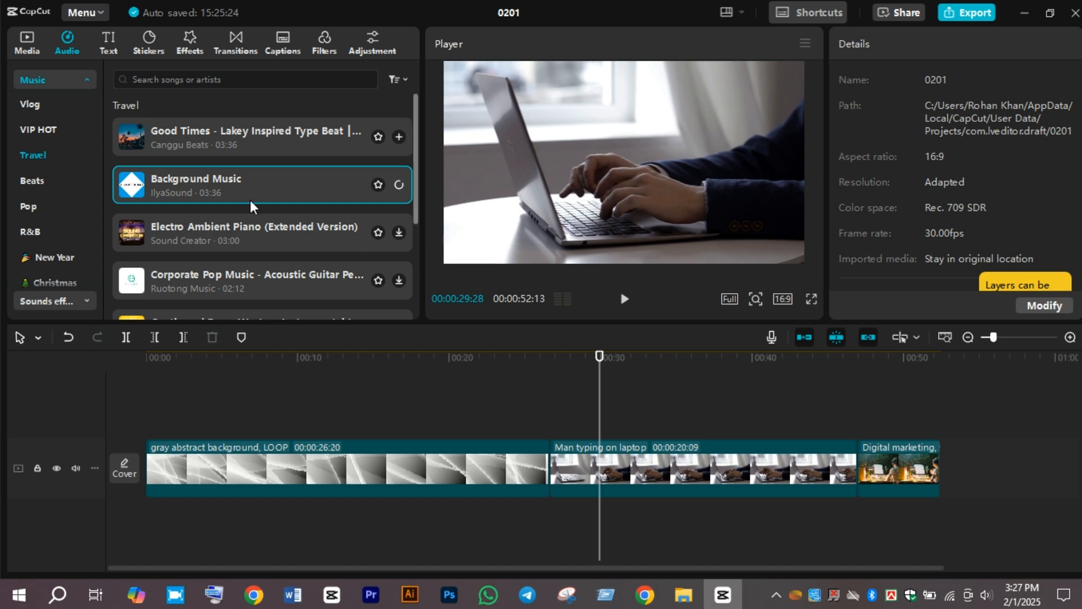
Step: Revisit the Beauty and fashion music, then return to Travel and preview the track "Background Music"
scroll(52, 124, up, 3)
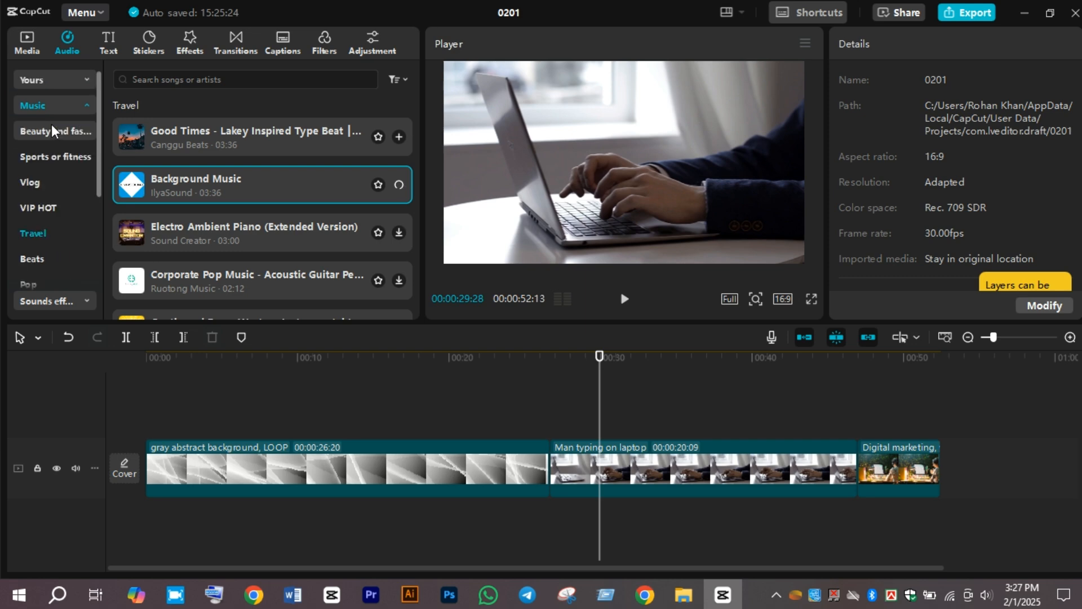
click(61, 131)
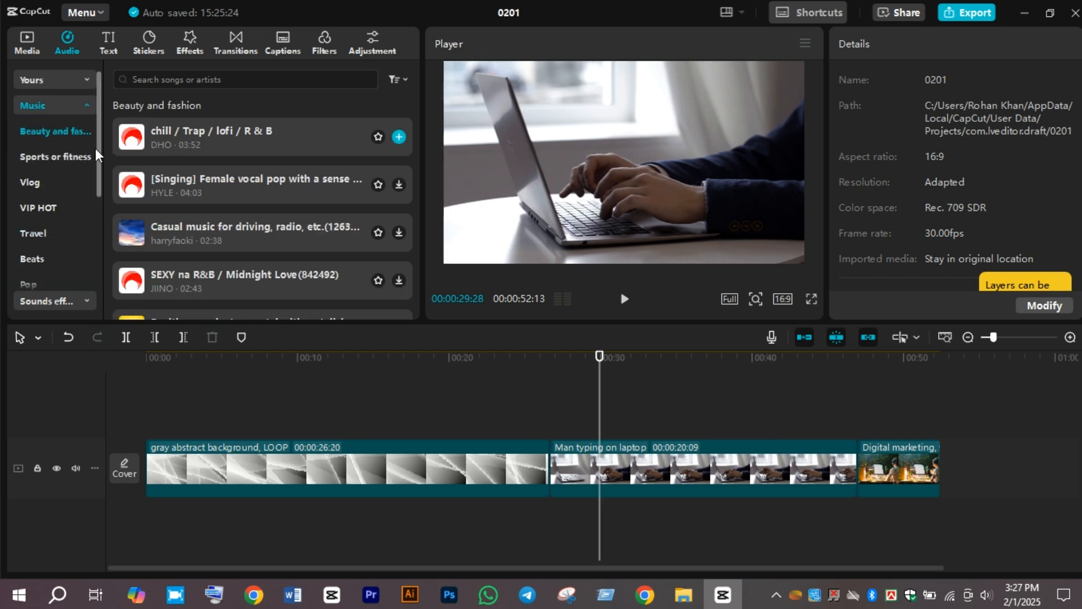
click(56, 230)
click(135, 183)
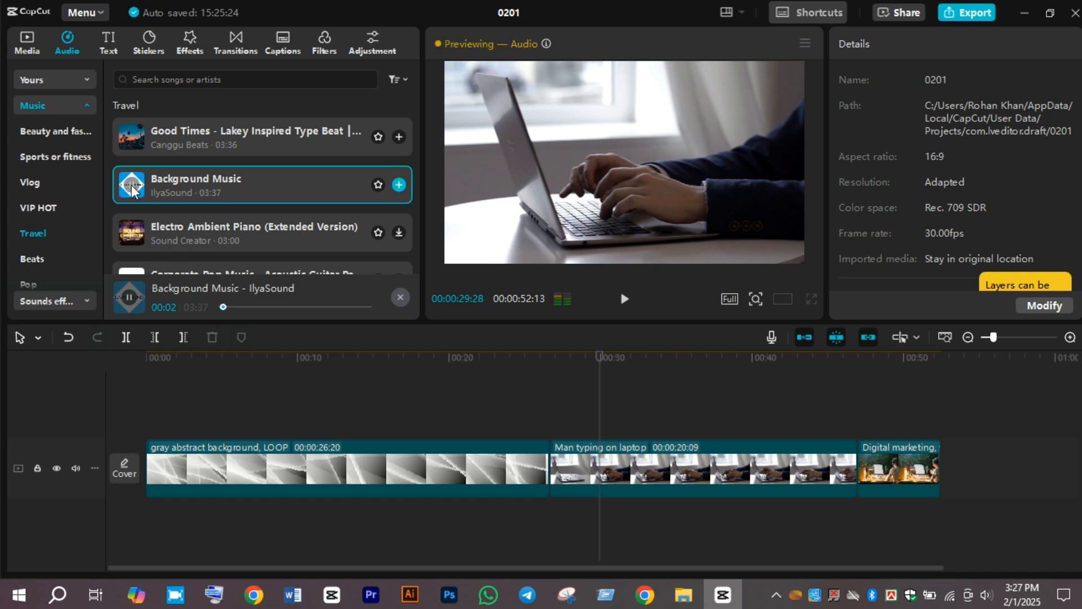
Step: Add the Background Music track at the start of the timeline and play the opening with the gray abstract background clip selected
drag(133, 190, 143, 401)
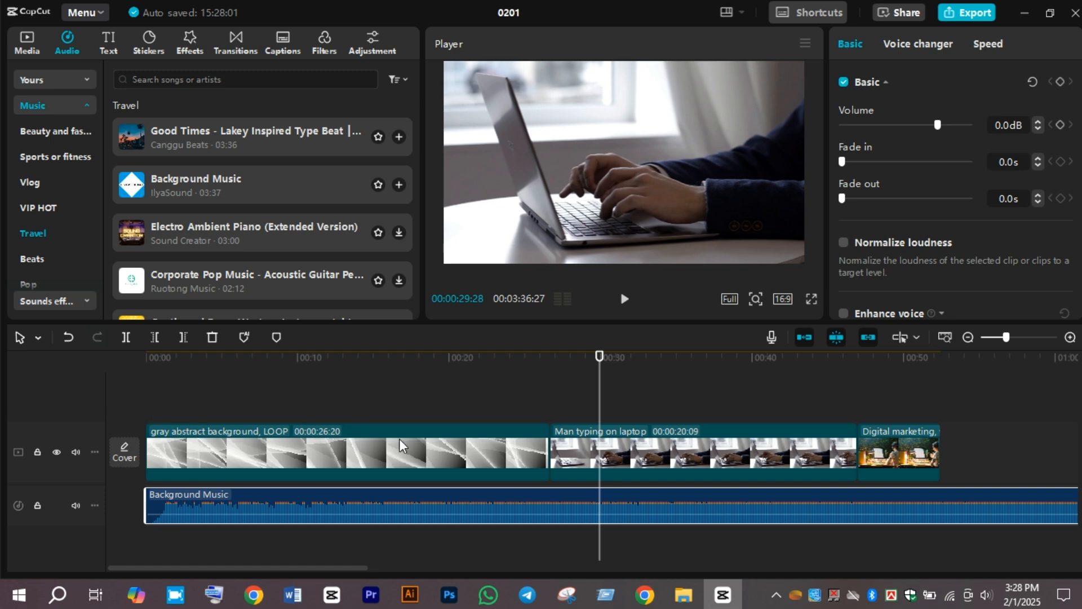
click(476, 467)
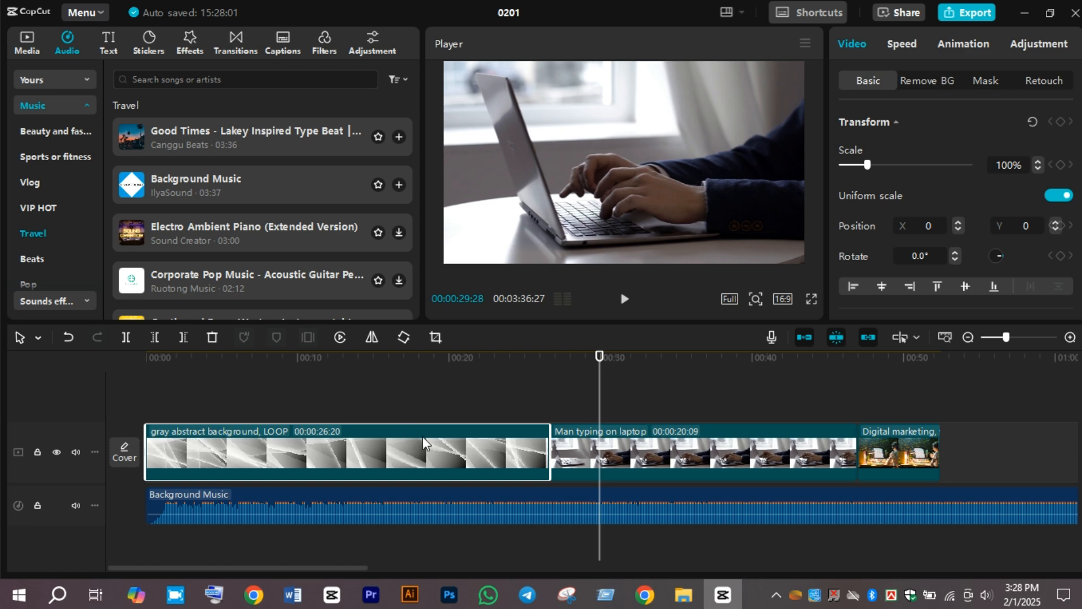
click(155, 407)
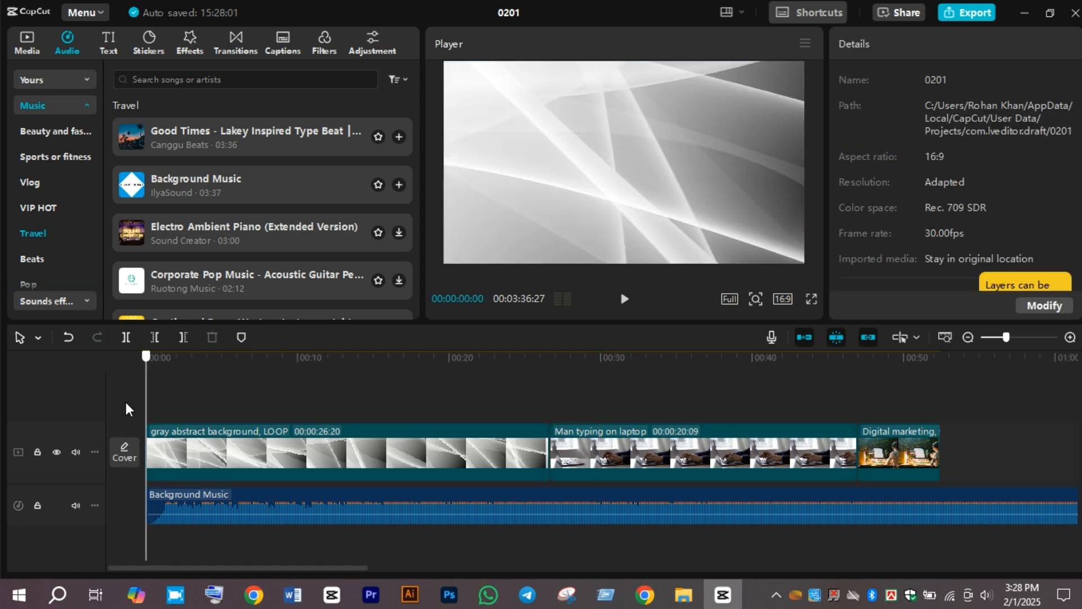
click(294, 462)
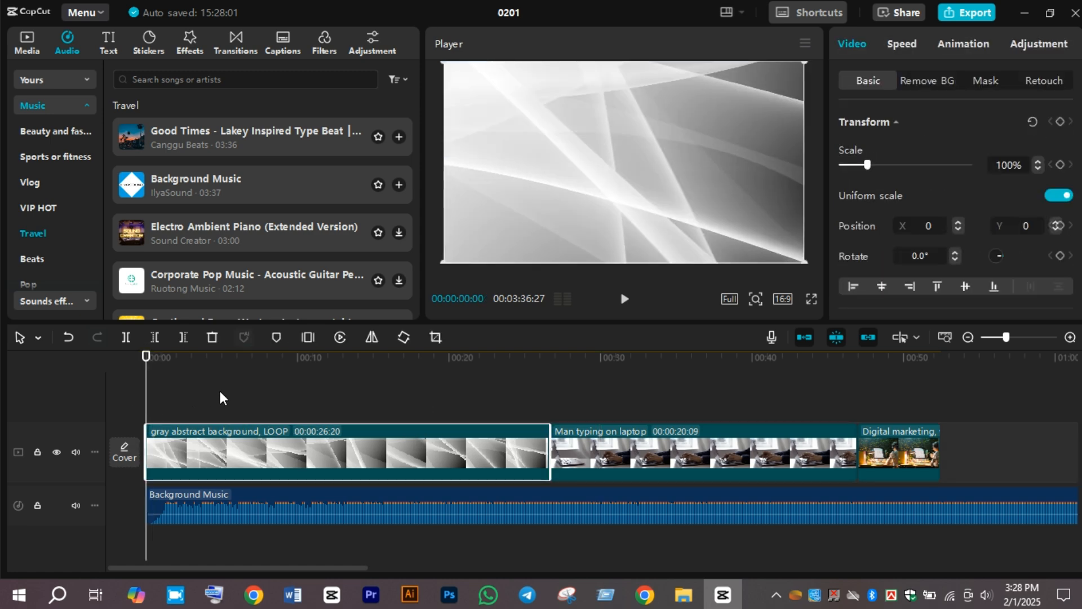
key(space)
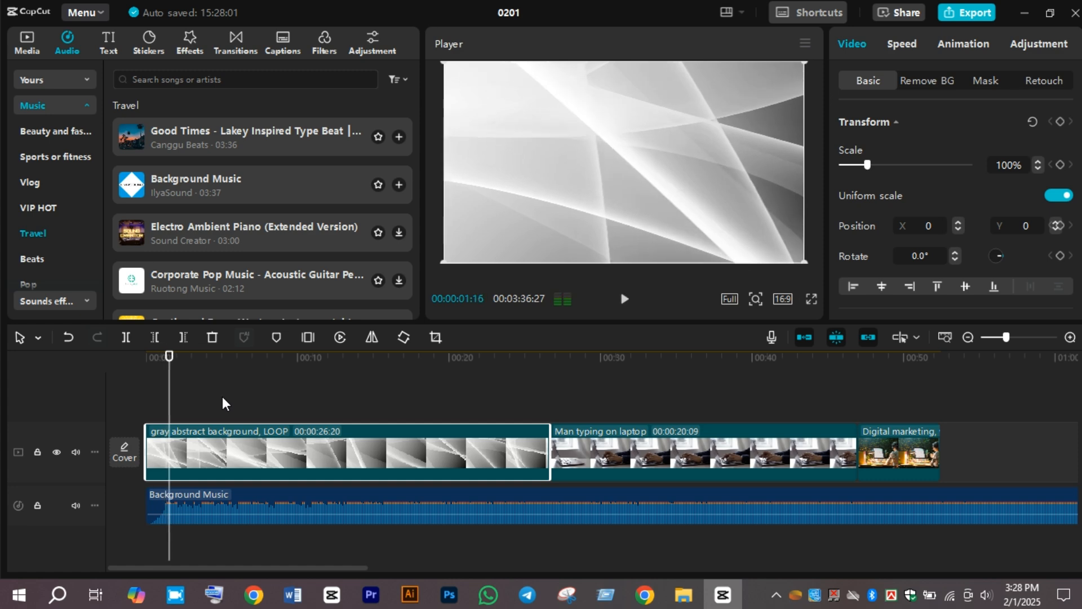
Step: Set the standard speed of the gray abstract background clip to 1.8x
click(902, 45)
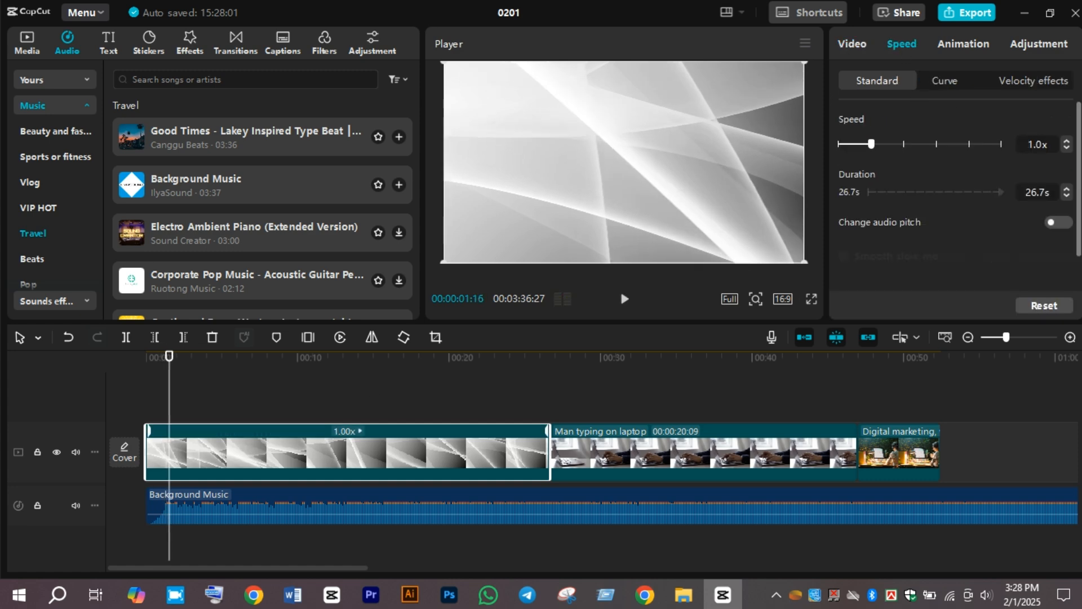
click(1067, 141)
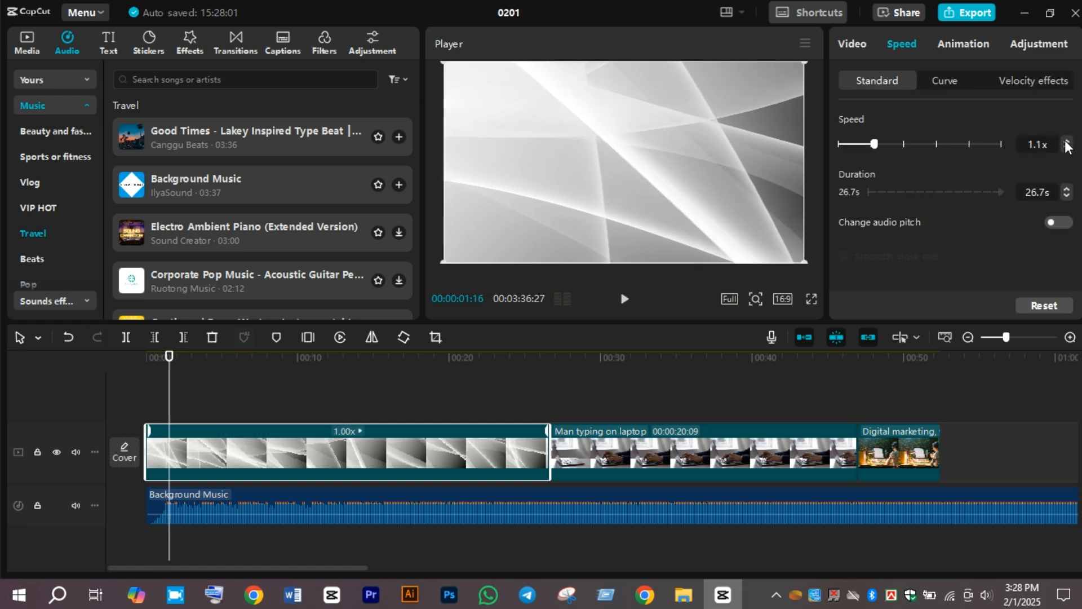
click(1068, 141)
click(1068, 141)
click(1067, 141)
click(1067, 141)
click(1067, 141)
click(1067, 141)
click(1067, 141)
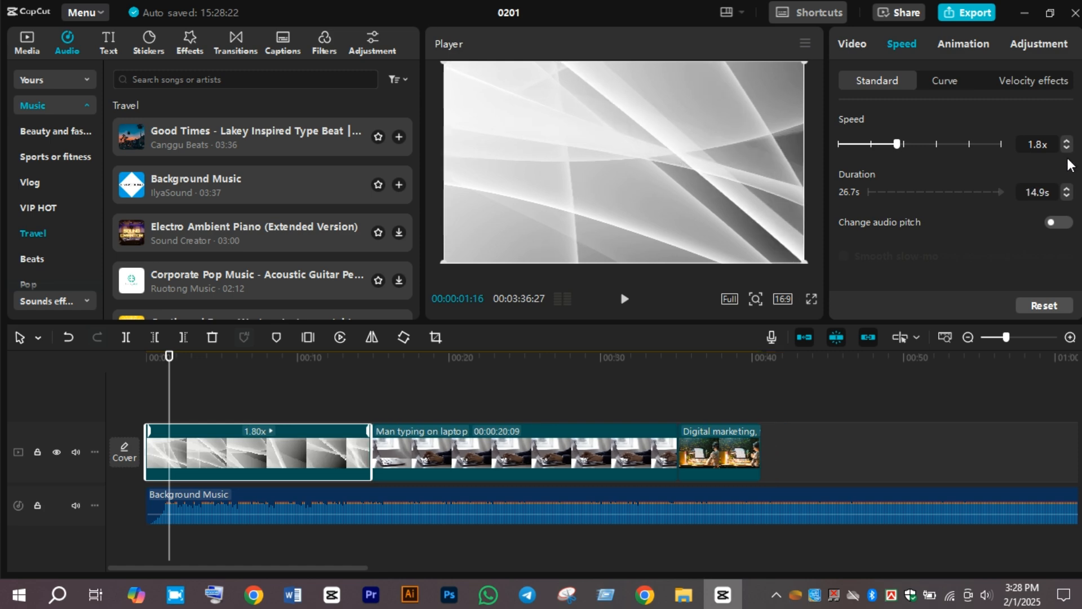
Step: Slow the gray abstract background clip down to 0.6x
click(1067, 148)
click(1067, 147)
click(1068, 148)
click(1067, 148)
click(1068, 148)
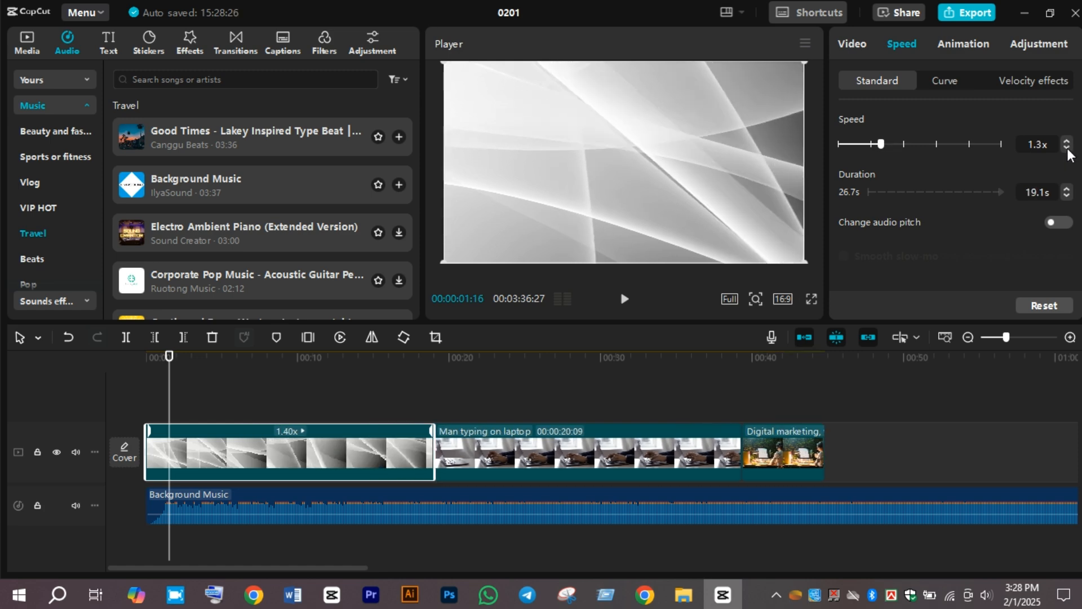
click(1068, 147)
click(1067, 148)
click(1068, 148)
click(1067, 148)
click(1067, 148)
click(1068, 148)
click(1067, 148)
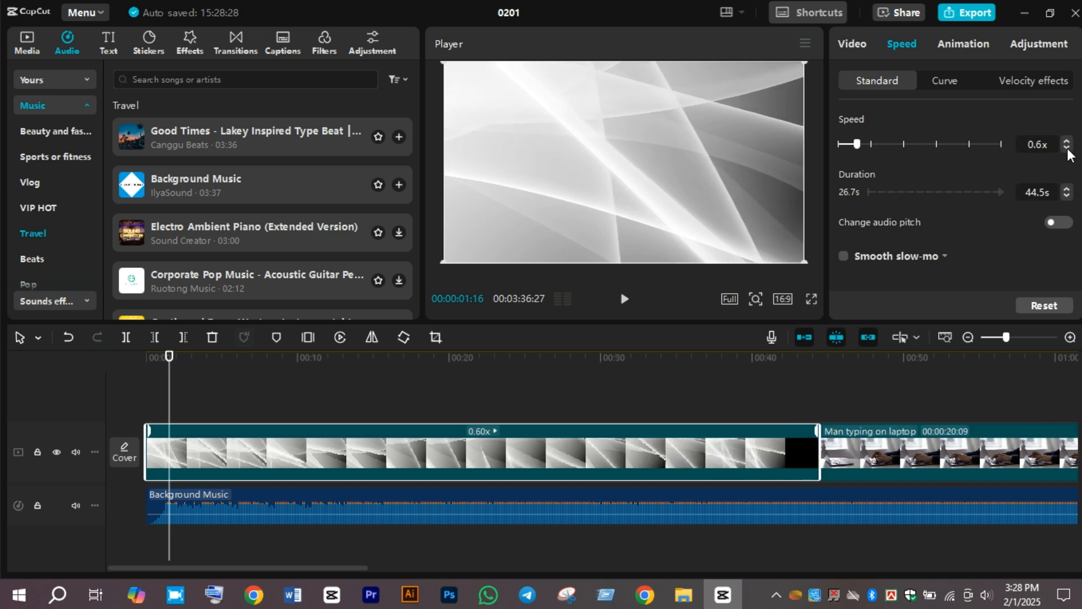
Step: Raise the speed of the gray abstract background clip to 1.5x
click(1067, 141)
click(1067, 141)
click(1067, 141)
click(1068, 141)
click(1068, 141)
click(1067, 141)
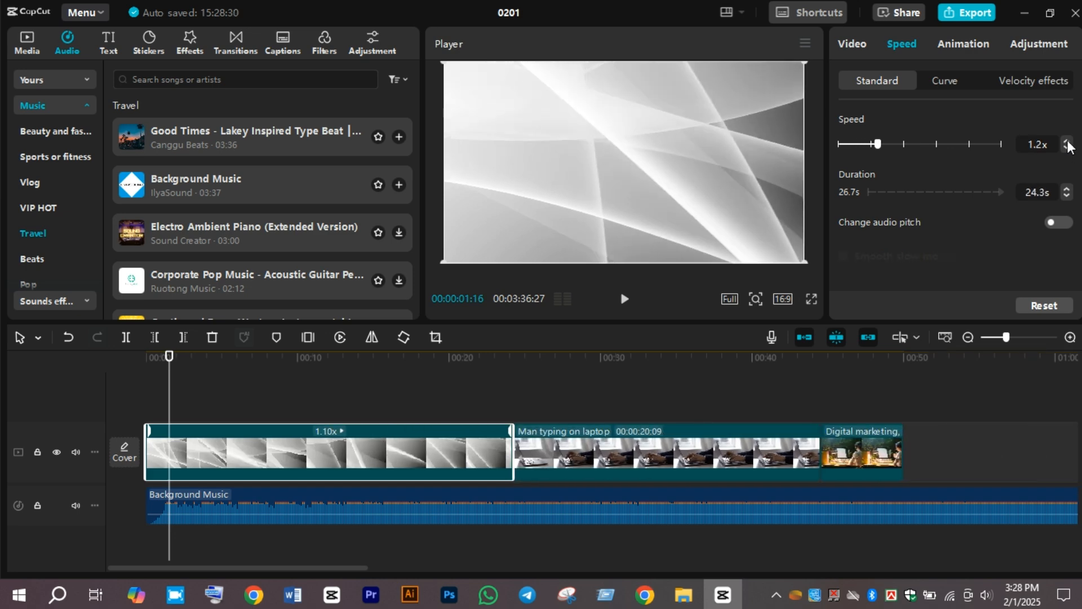
click(1067, 141)
click(1068, 141)
click(1067, 141)
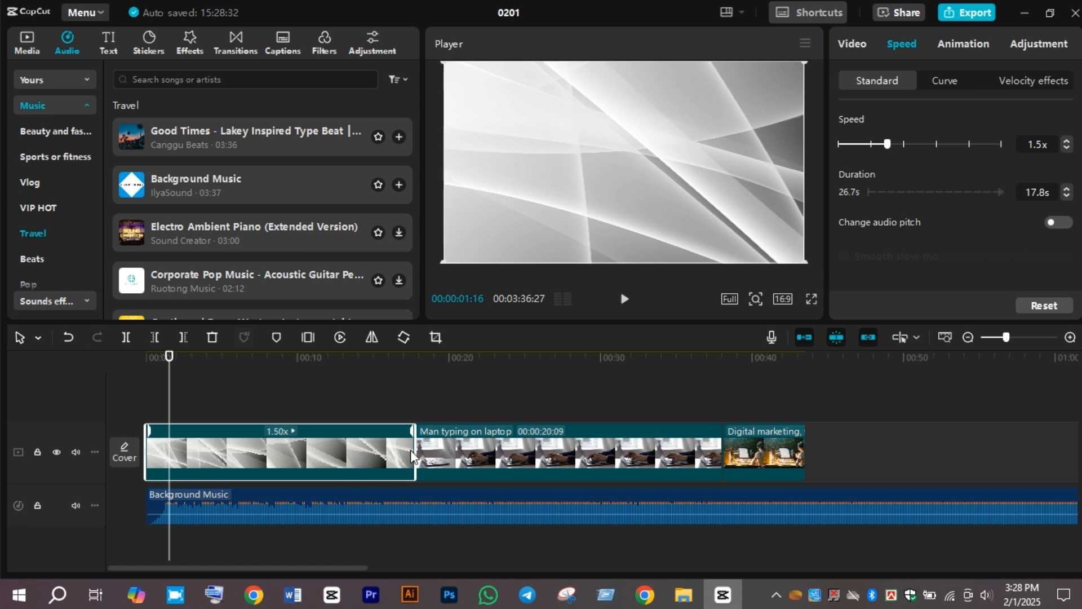
Step: Mute the main video track and set the gray abstract background clip's speed to 2.4x
click(75, 453)
click(1066, 141)
click(1067, 141)
click(1067, 141)
click(1067, 141)
click(1066, 141)
click(1067, 141)
click(1067, 141)
click(1067, 141)
click(1067, 141)
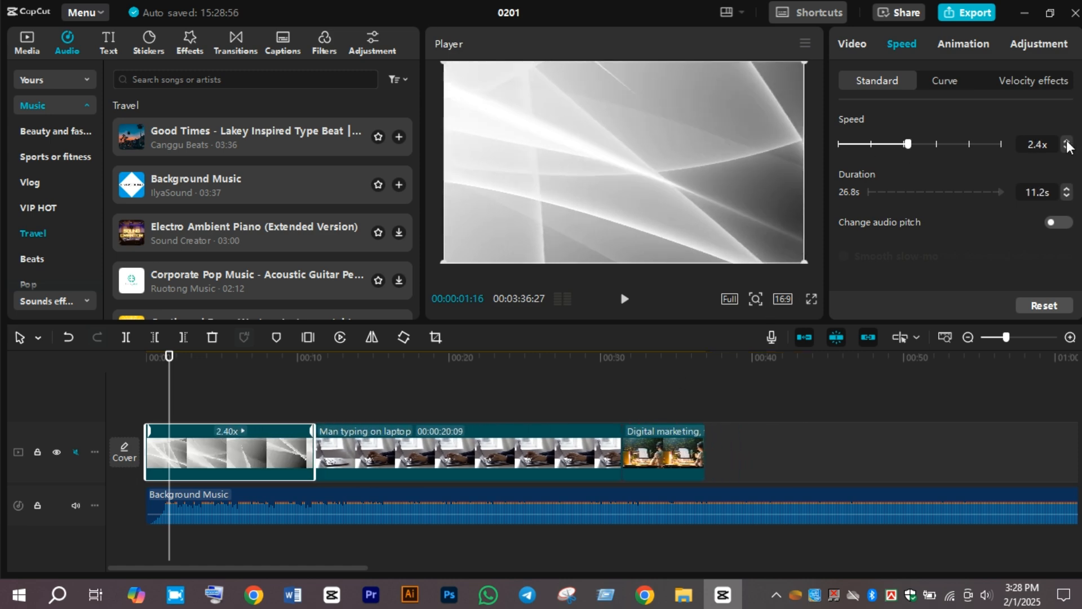
click(953, 83)
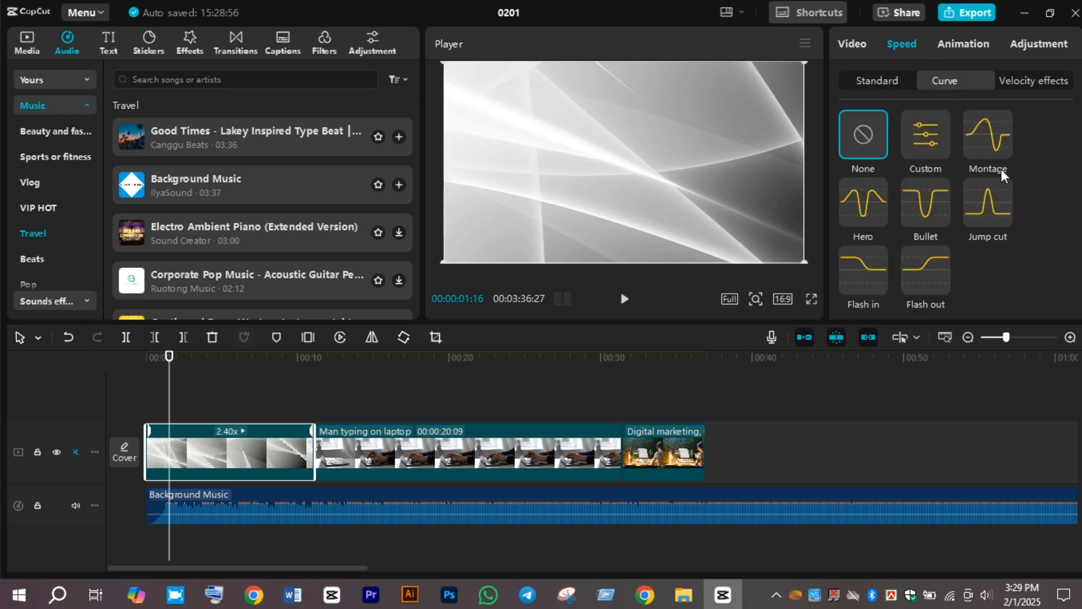
click(1016, 85)
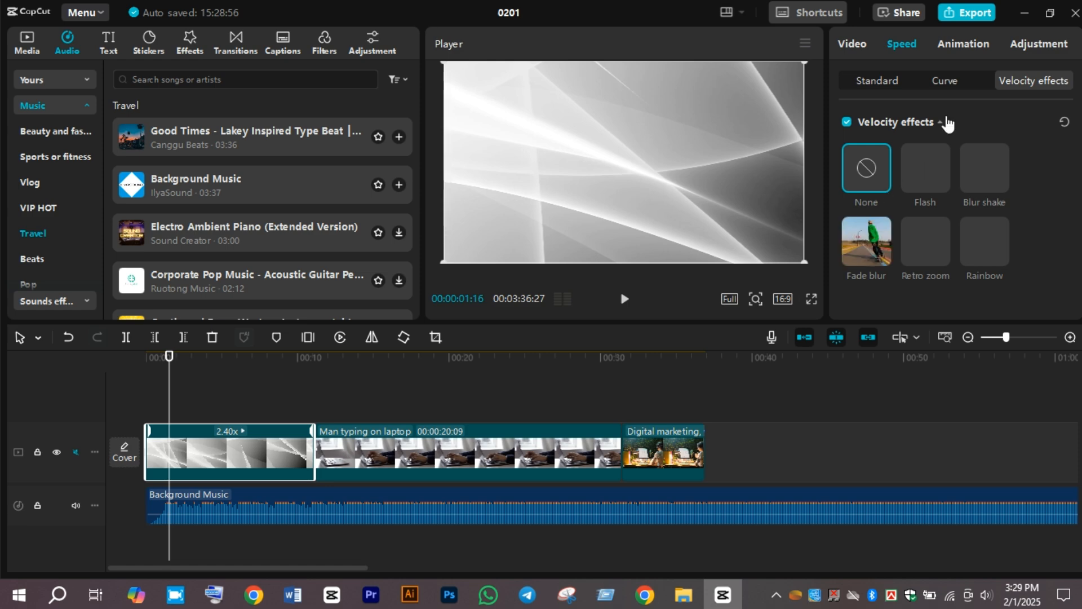
click(869, 242)
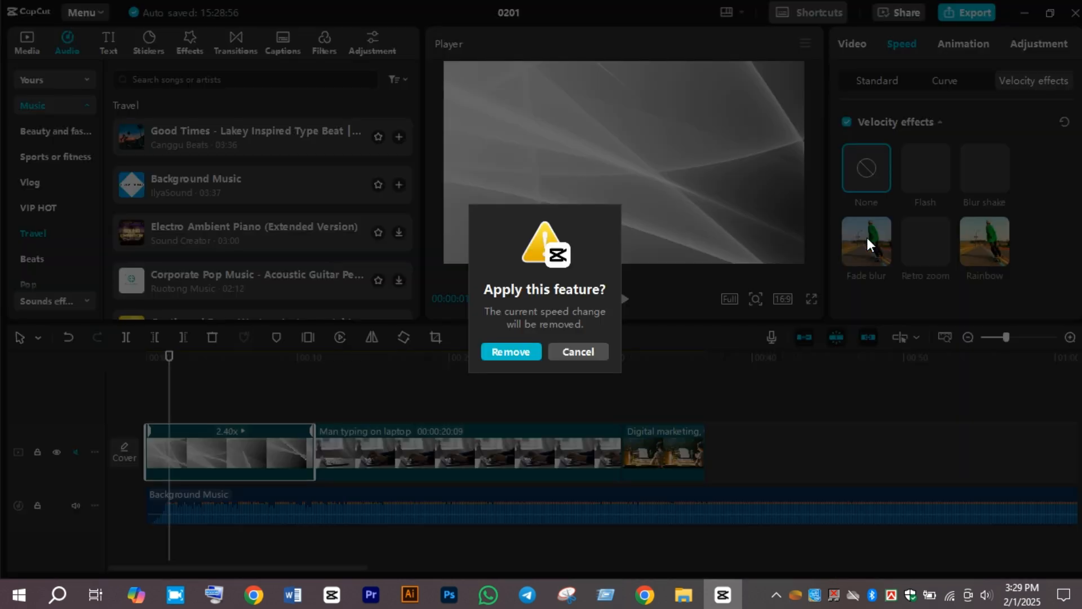
click(568, 353)
Step: Move the playhead to the start of the Man typing on laptop clip and set that clip's standard speed to 2.5x
click(315, 400)
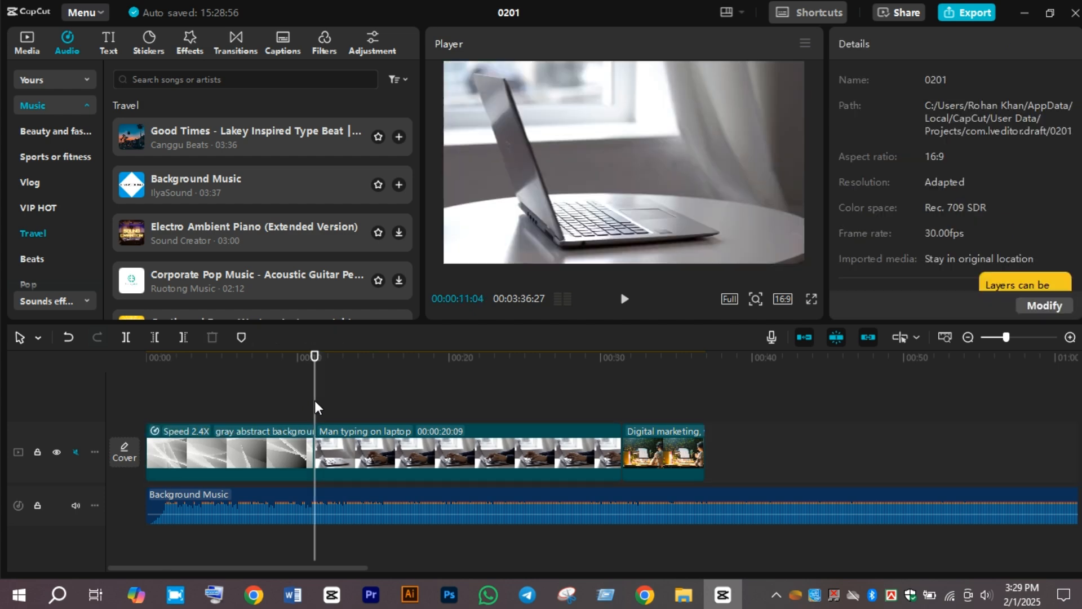
mouse_move(316, 400)
mouse_down()
mouse_move(319, 411)
mouse_move(678, 407)
mouse_move(647, 420)
mouse_move(316, 417)
mouse_up()
click(378, 445)
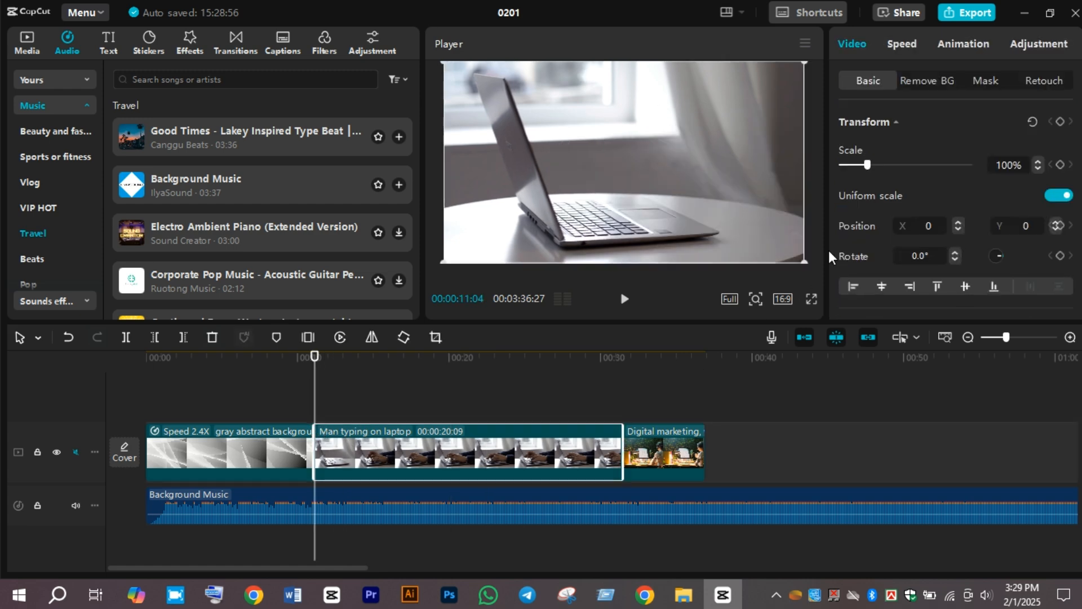
click(905, 48)
click(905, 80)
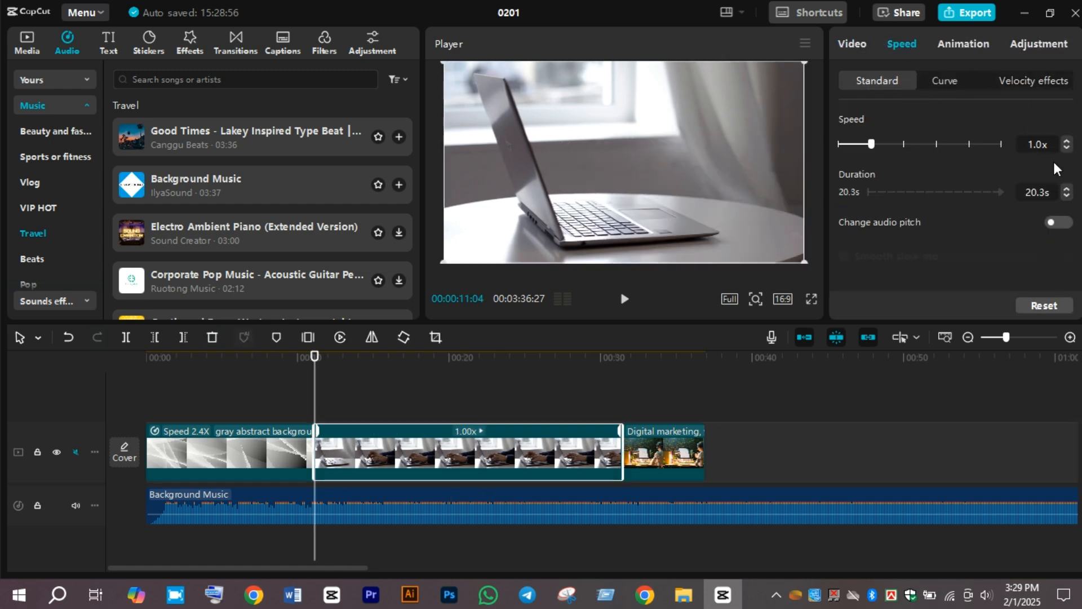
click(1067, 140)
click(1067, 140)
click(1066, 140)
click(1066, 140)
click(1066, 140)
click(1066, 141)
click(1066, 140)
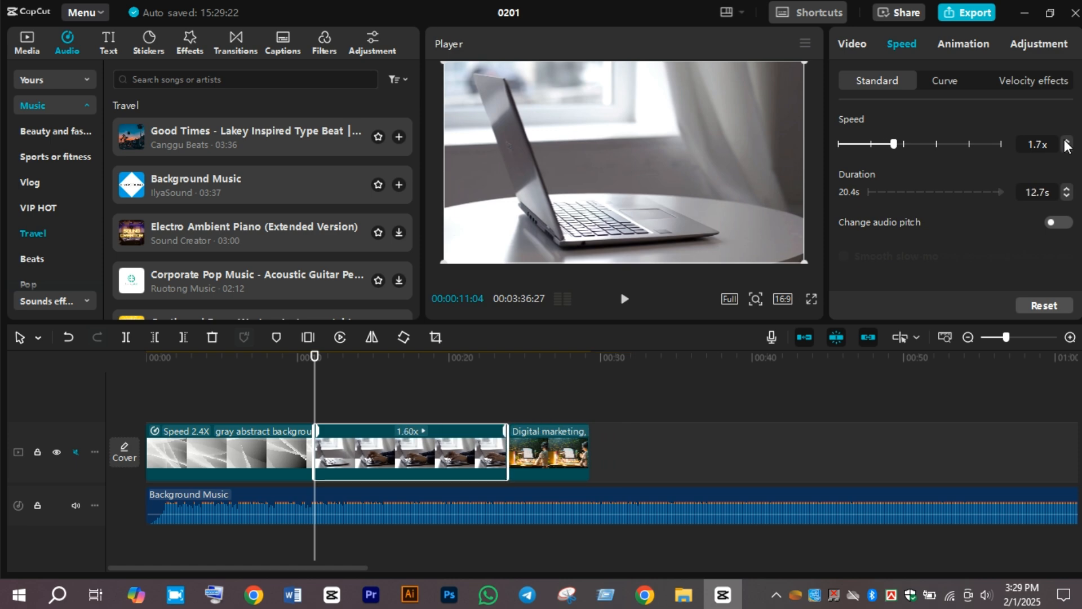
click(1067, 141)
click(1067, 140)
click(1066, 140)
click(1066, 140)
click(1067, 141)
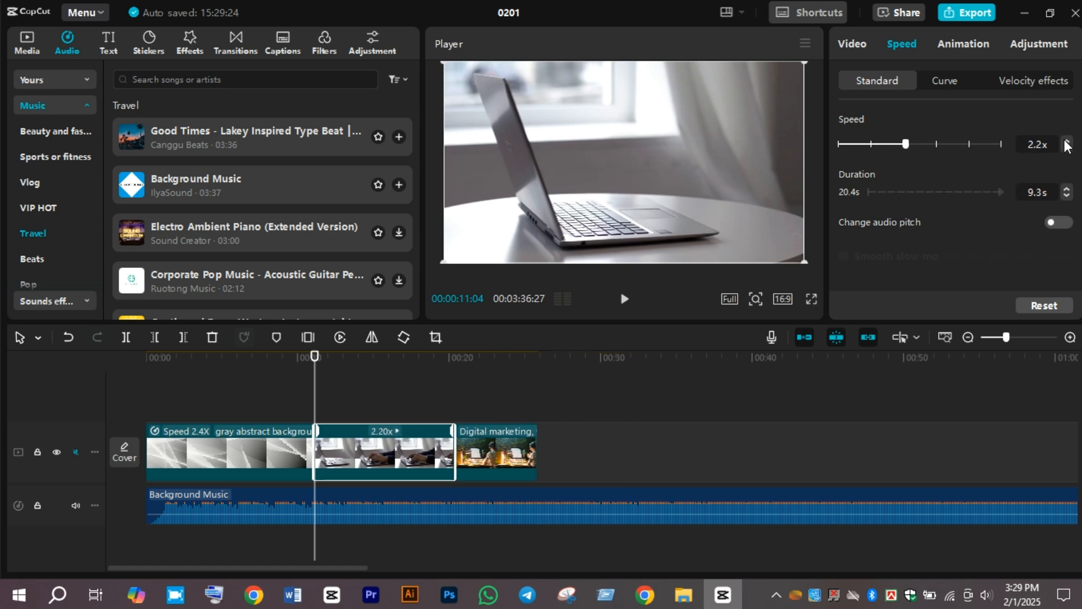
click(1066, 141)
click(1066, 140)
click(1066, 140)
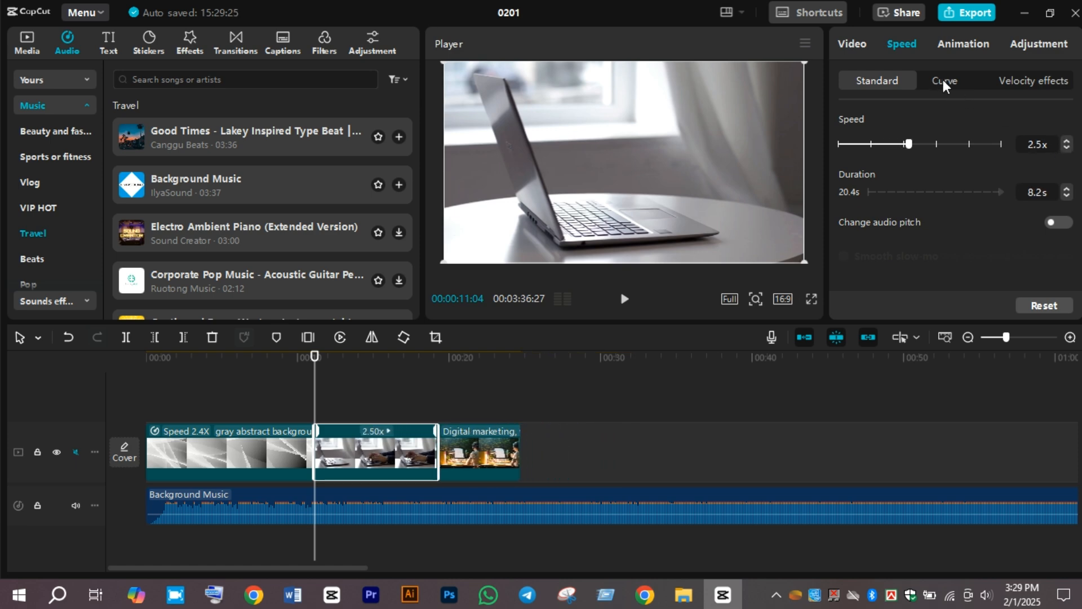
Step: Apply the Fade blur velocity effect to the laptop typing clip, removing its current speed change
click(1006, 82)
click(857, 247)
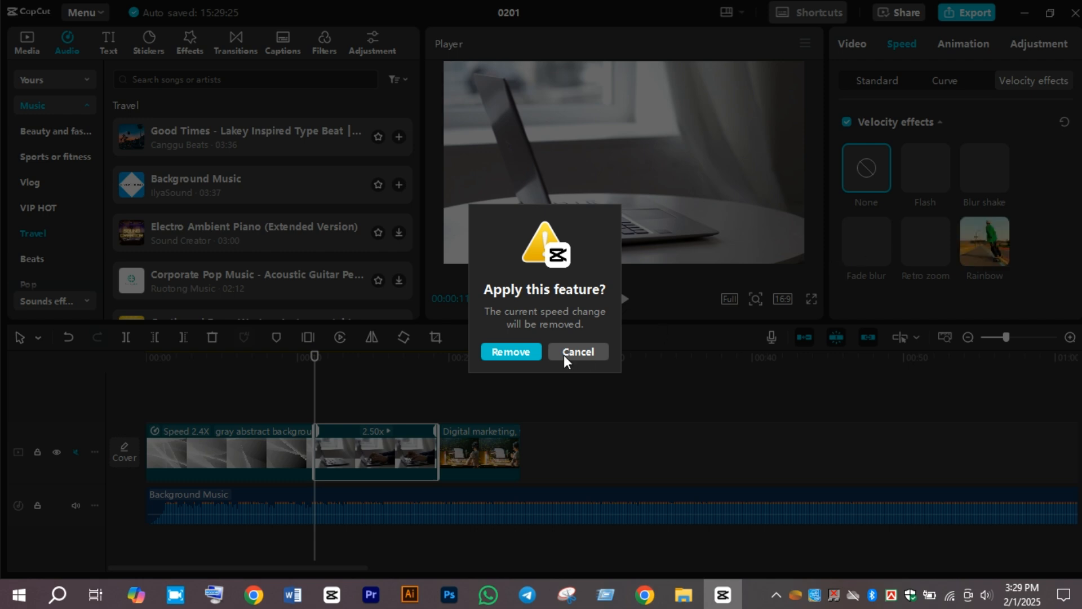
click(511, 352)
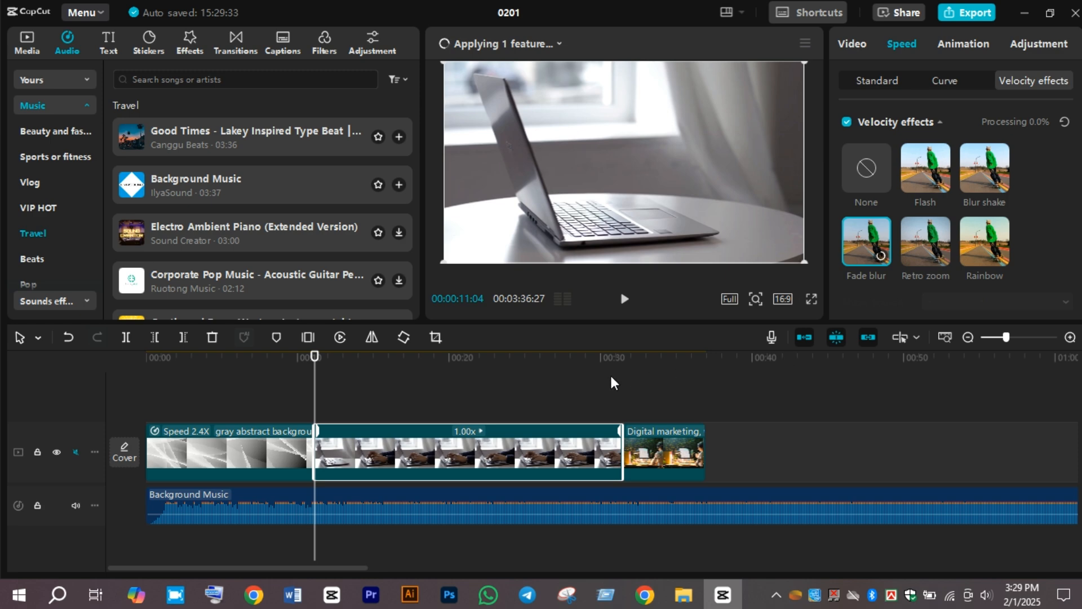
Step: Play the start of the laptop typing clip, return the playhead to its beginning, and switch its velocity effect to Flash
key(space)
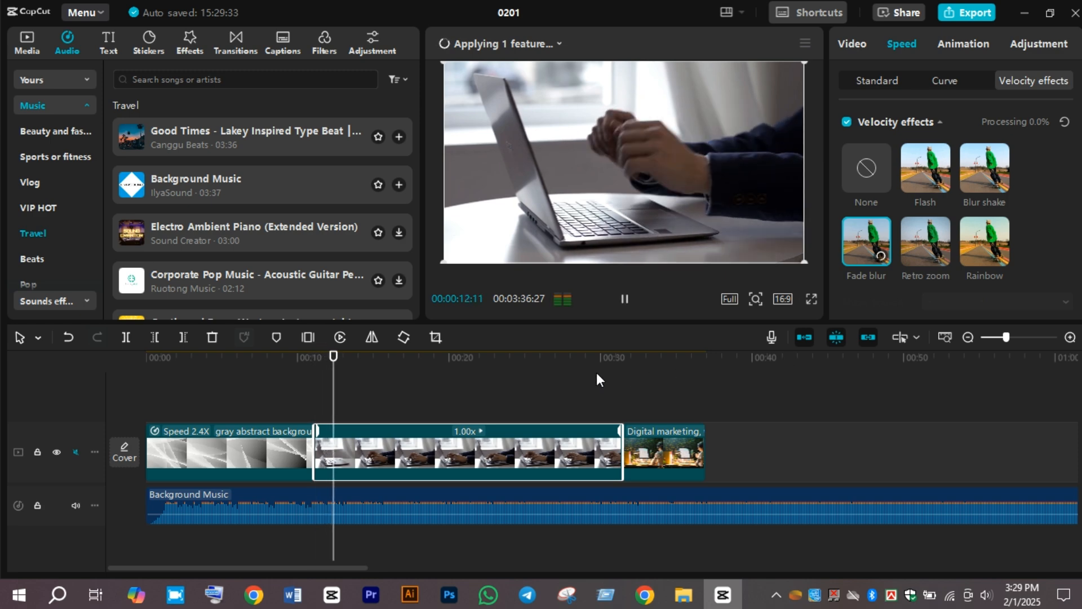
key(space)
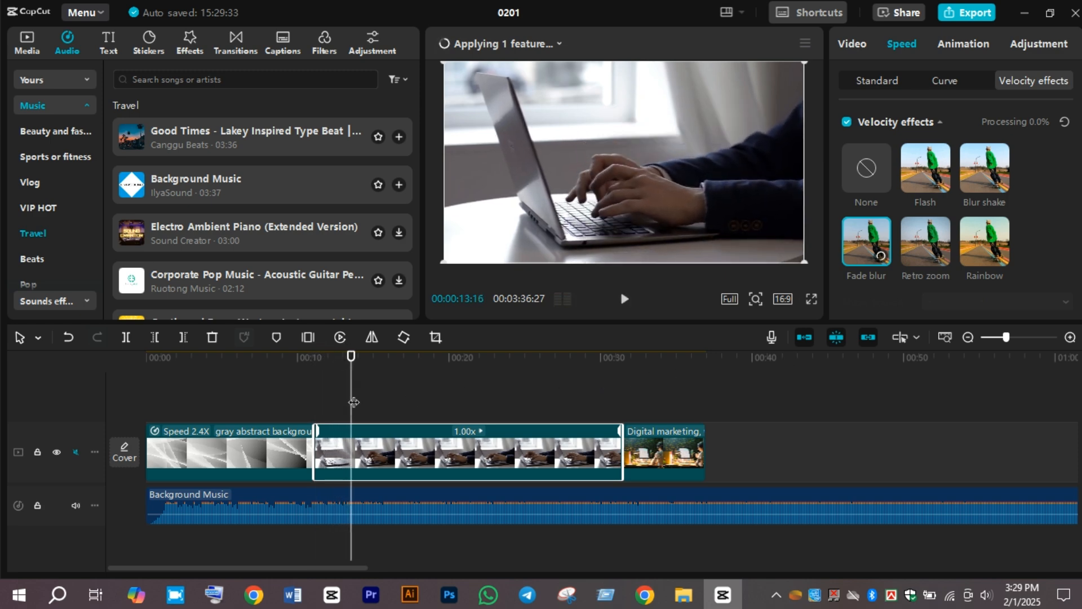
drag(354, 402, 315, 401)
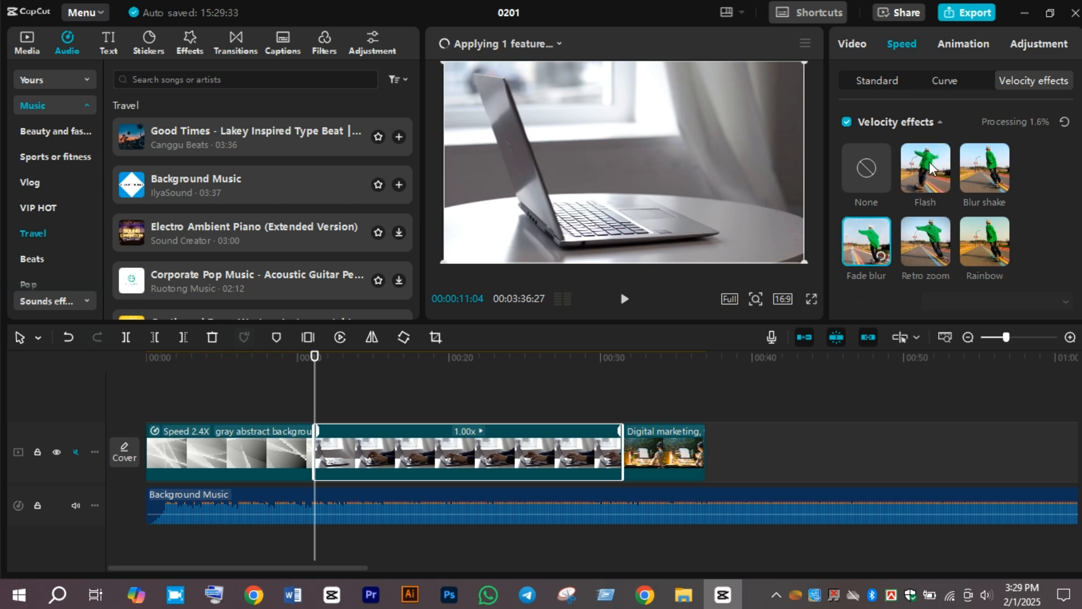
click(939, 184)
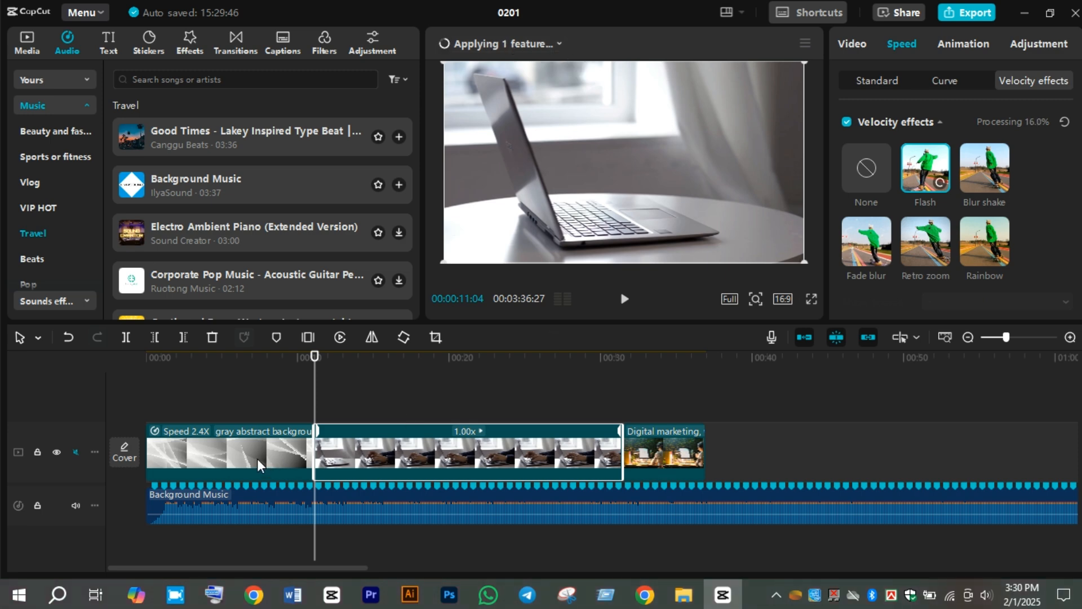
Step: Try the Sweet voice filter on the Background Music track, then restore the Original voice and play it for comparison
click(272, 510)
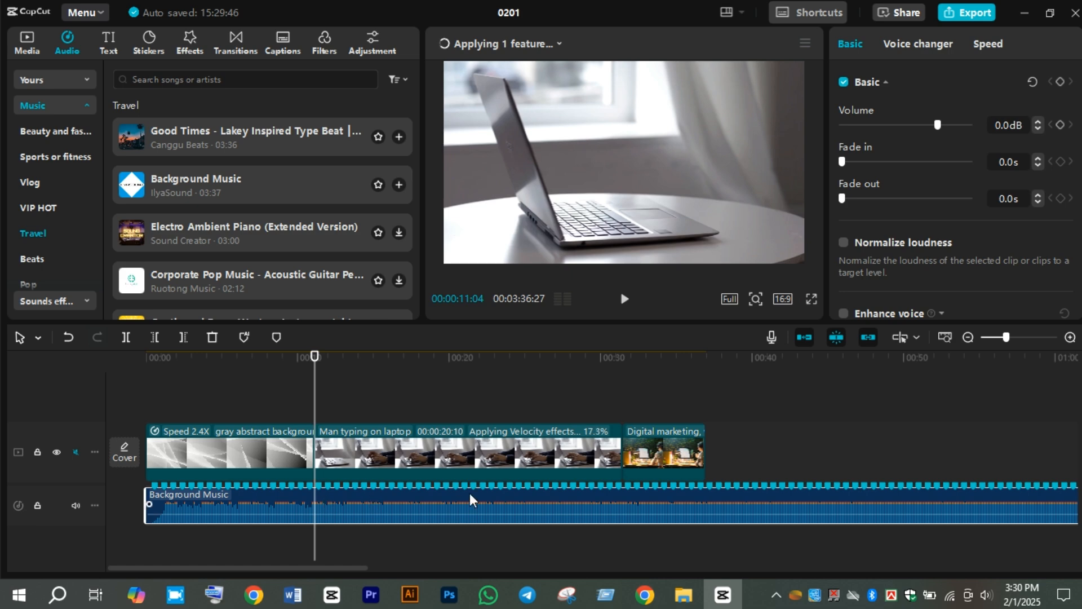
click(921, 47)
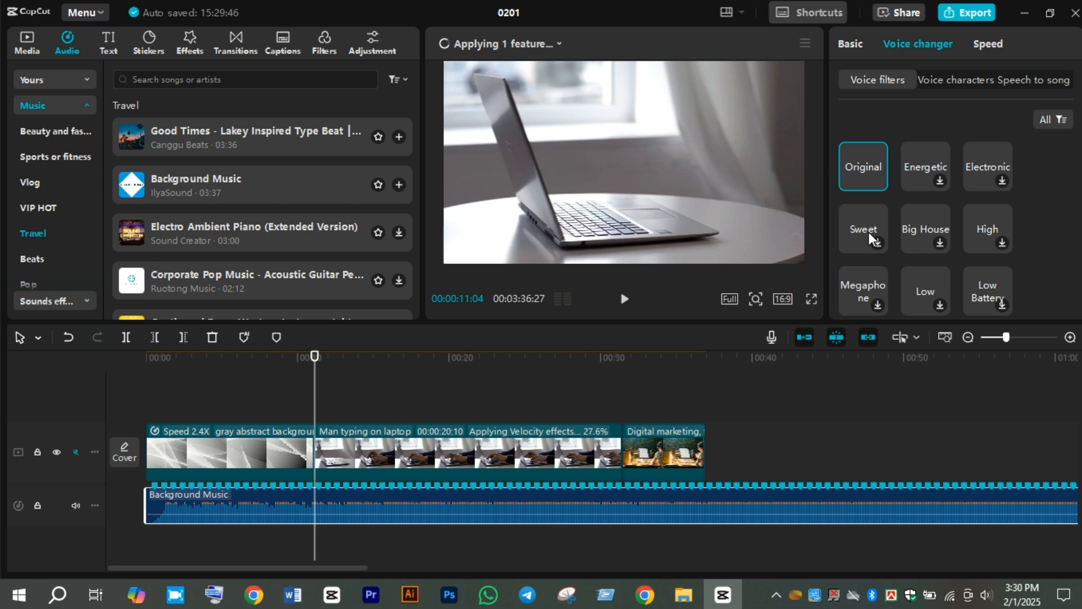
click(876, 245)
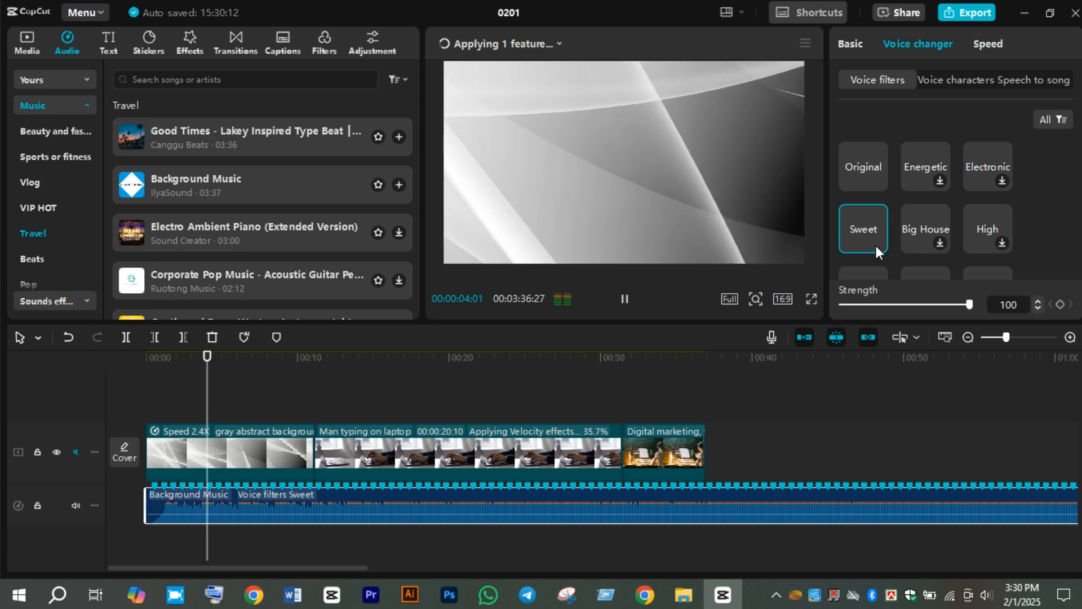
click(869, 173)
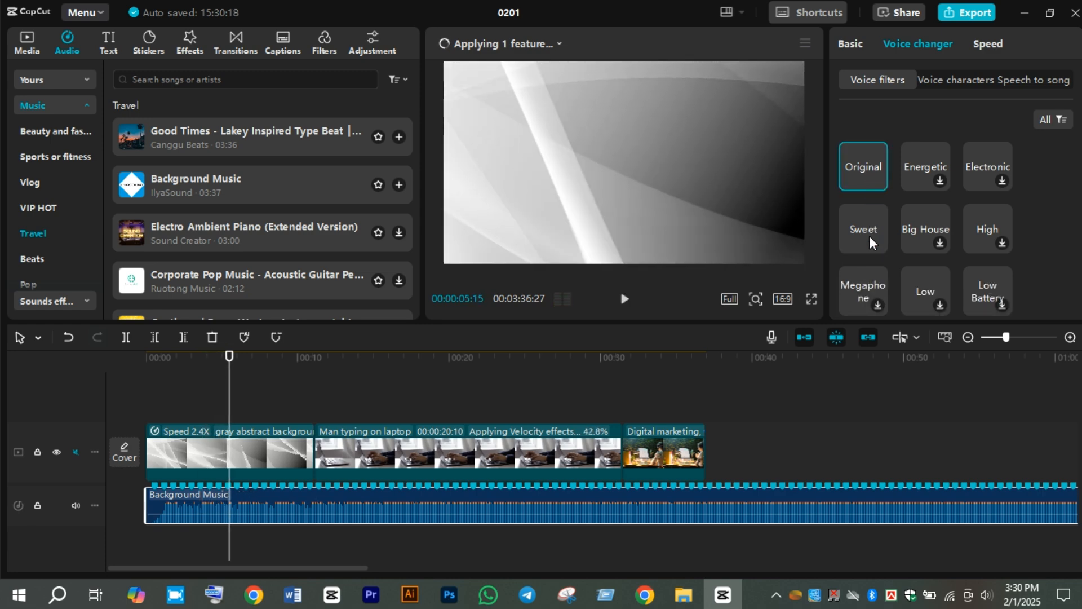
key(space)
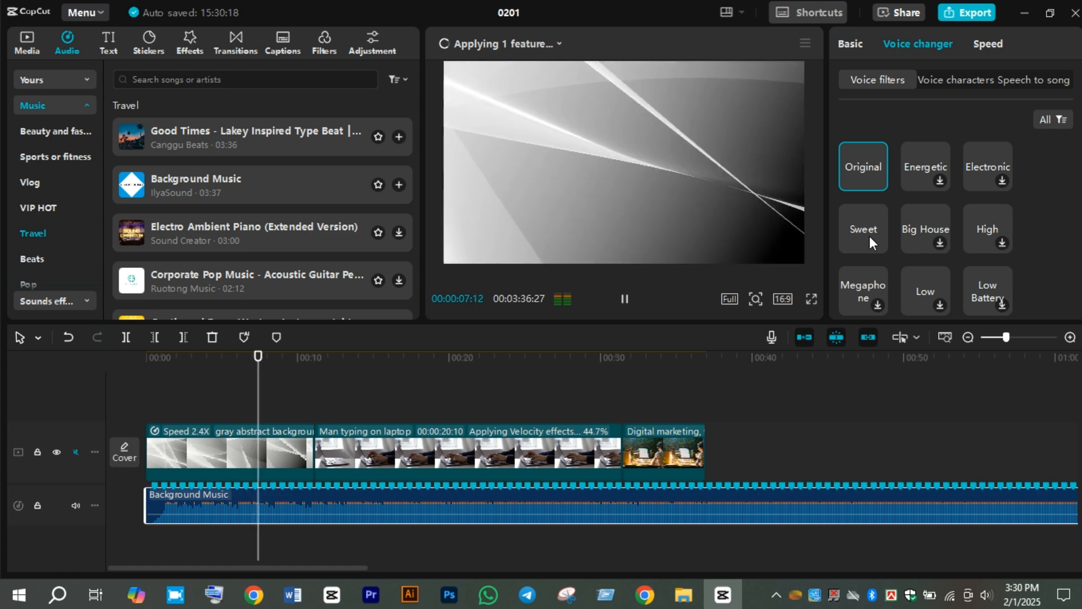
Step: Audition the Sweet voice filter on the Background Music track once more and replace it with the High filter
click(869, 236)
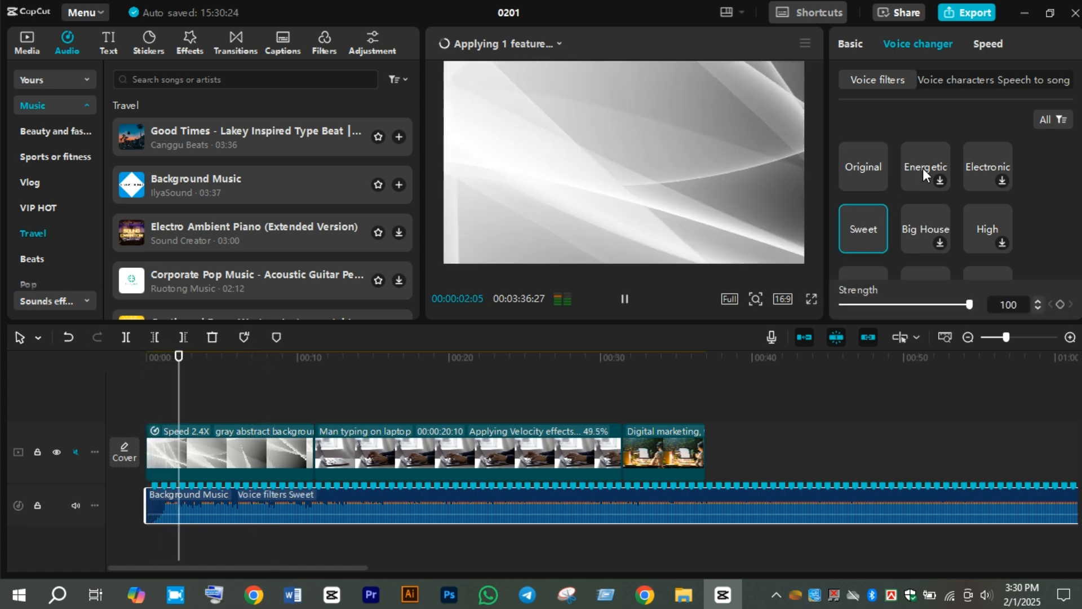
click(983, 247)
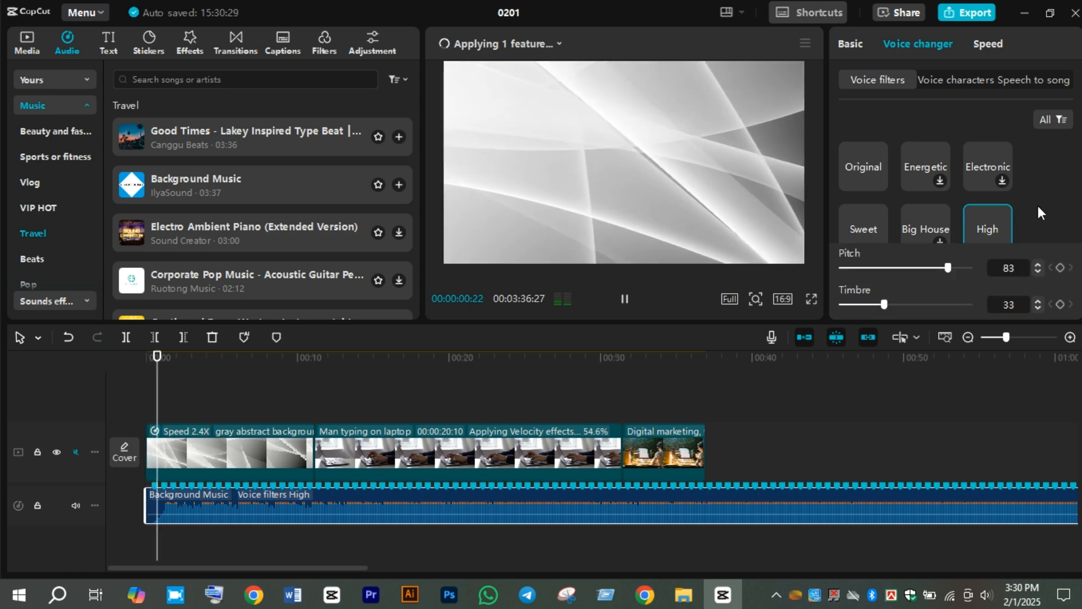
Step: Audition the Deep voice filter on the Background Music track, then restore the Original voice
scroll(1037, 209, down, 1)
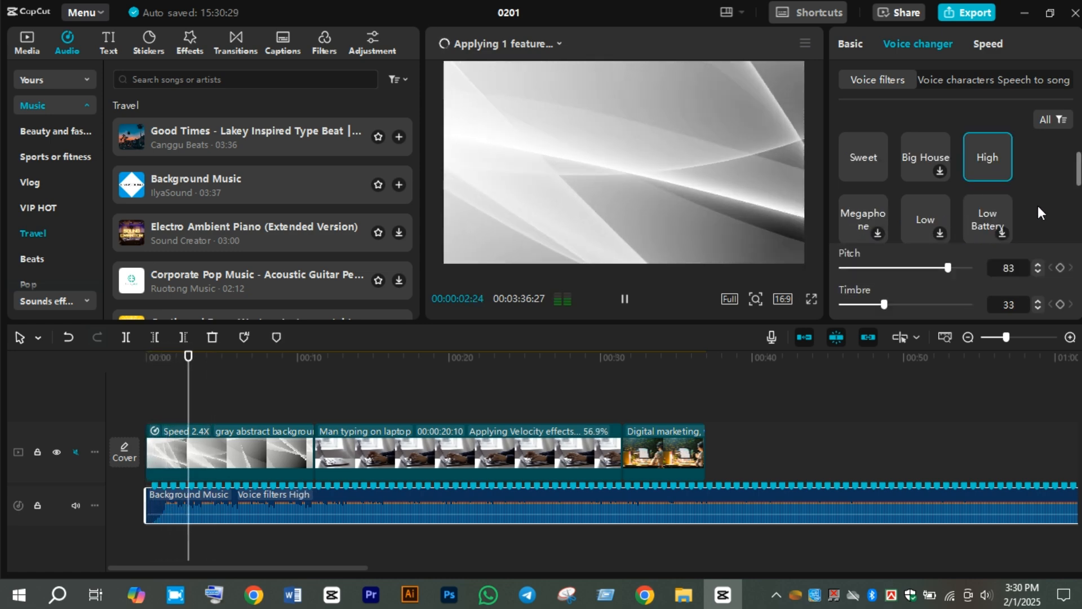
scroll(1039, 209, down, 1)
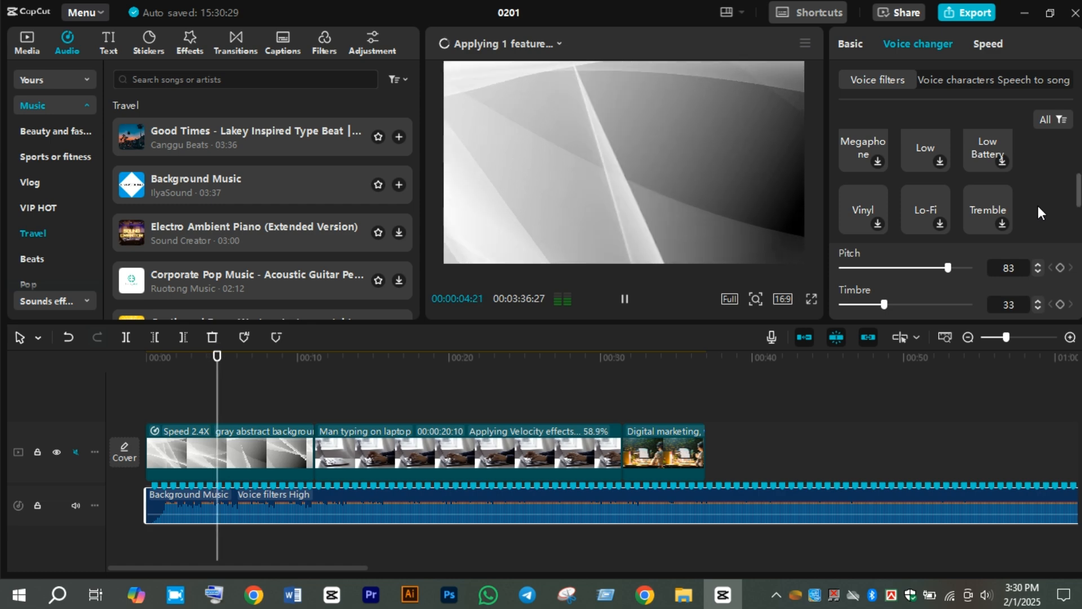
scroll(1009, 157, down, 1)
scroll(1009, 161, up, 2)
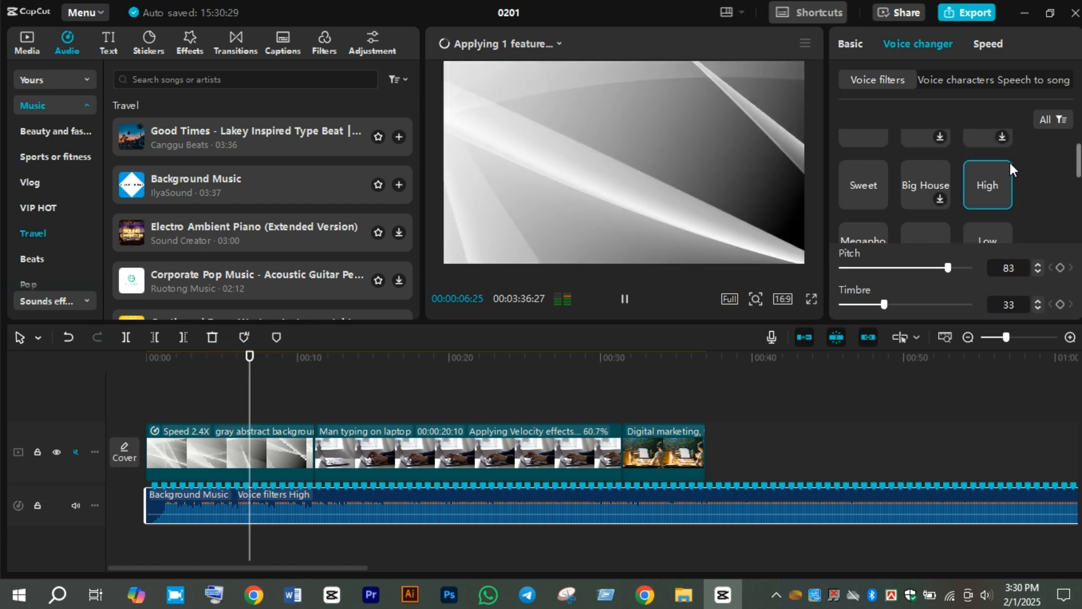
scroll(1010, 163, up, 1)
scroll(987, 186, down, 4)
click(948, 219)
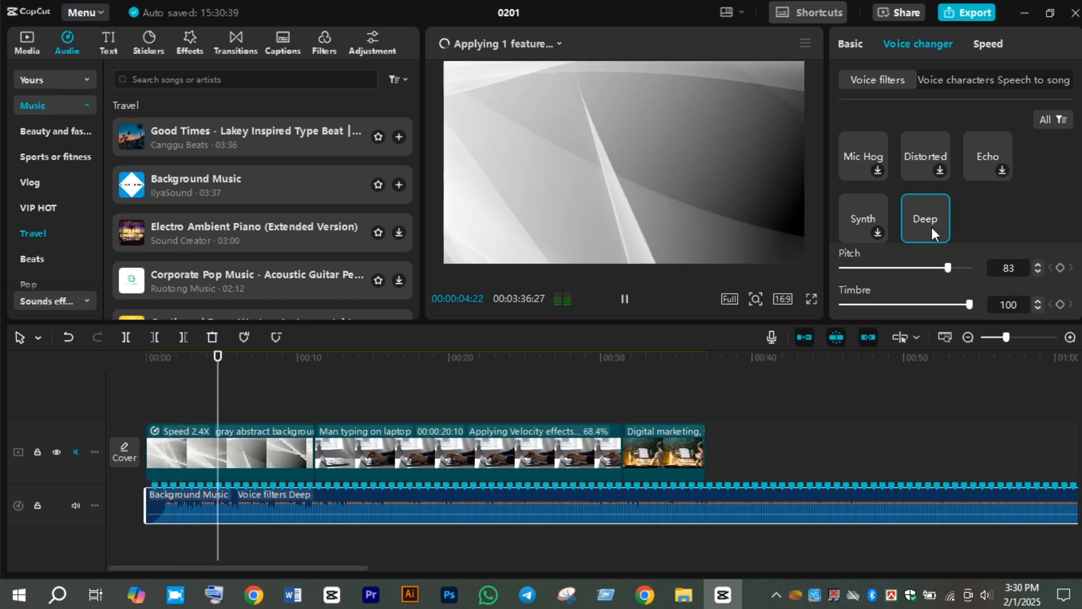
scroll(892, 194, up, 3)
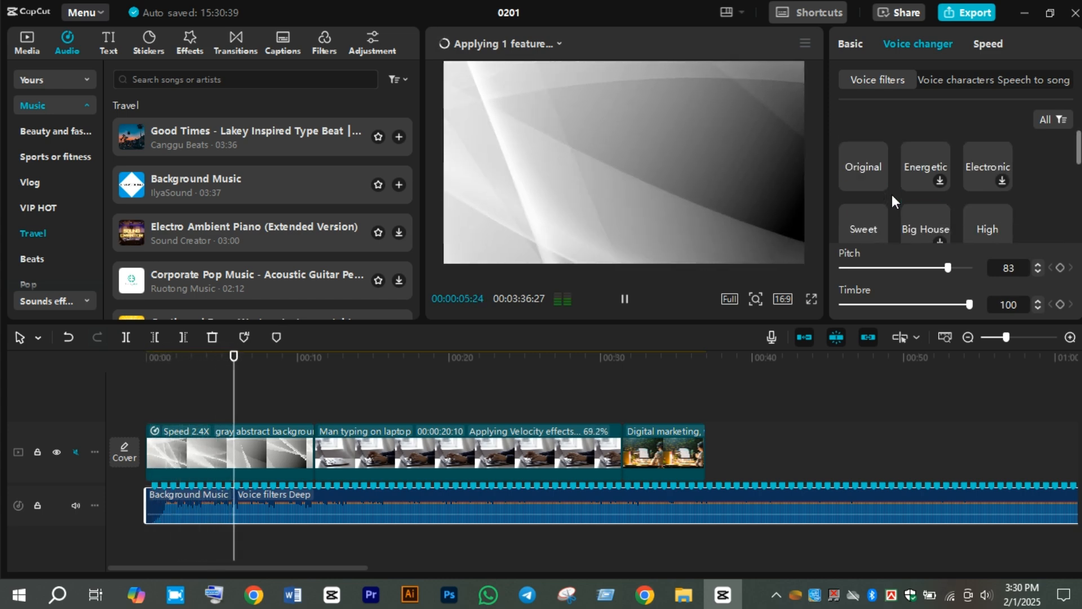
click(861, 164)
Step: Try the Queen voice character on the Background Music track and return the playhead to the start of the timeline
click(950, 83)
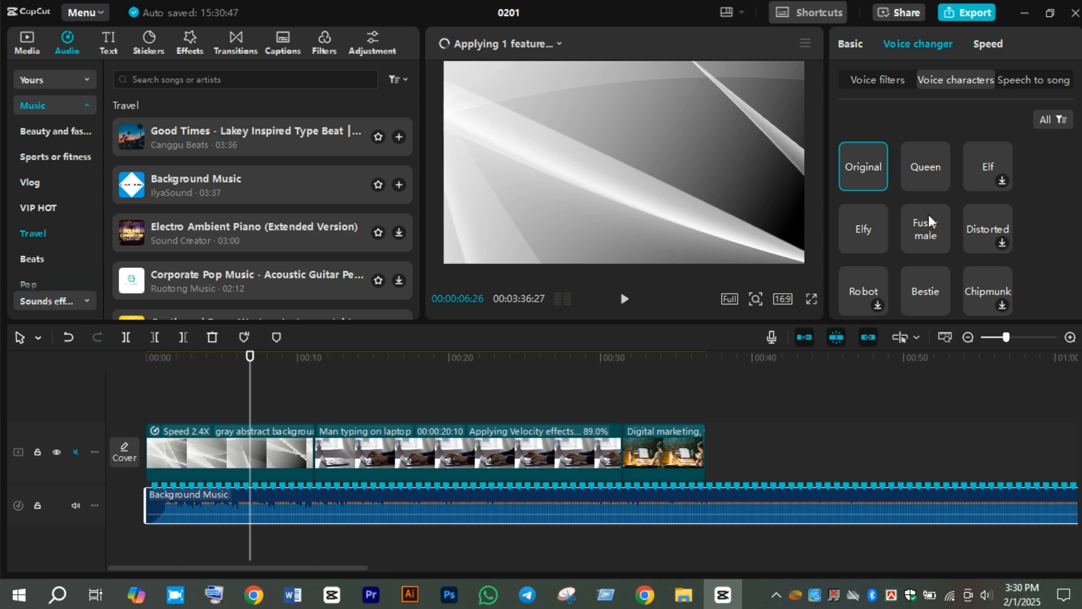
click(925, 167)
drag(252, 394, 128, 417)
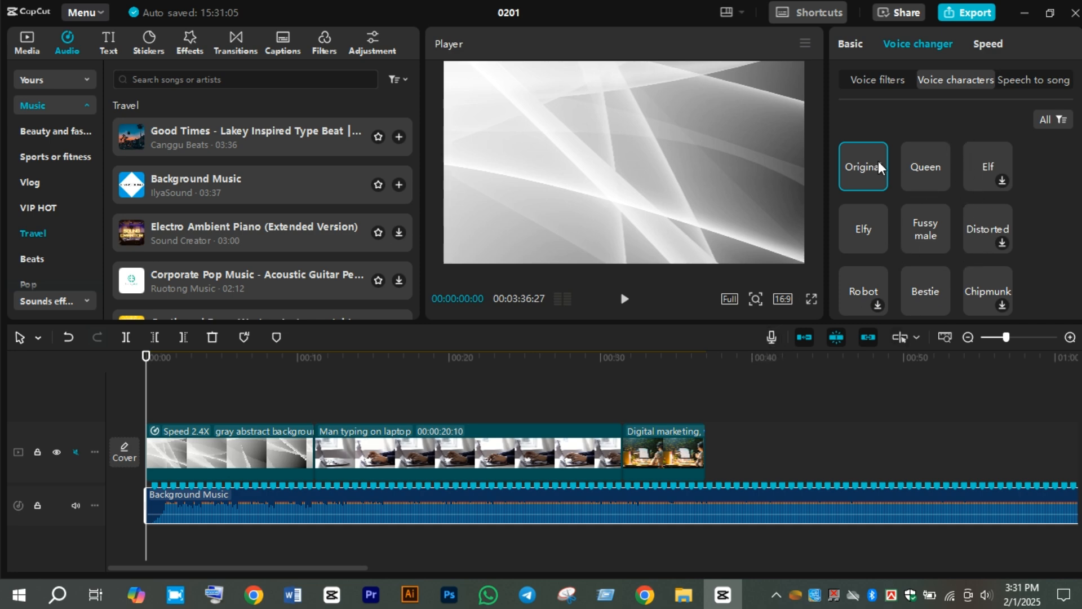
Step: Set the Background Music track's speed to 1.9x and play back its opening seconds
click(986, 37)
click(939, 49)
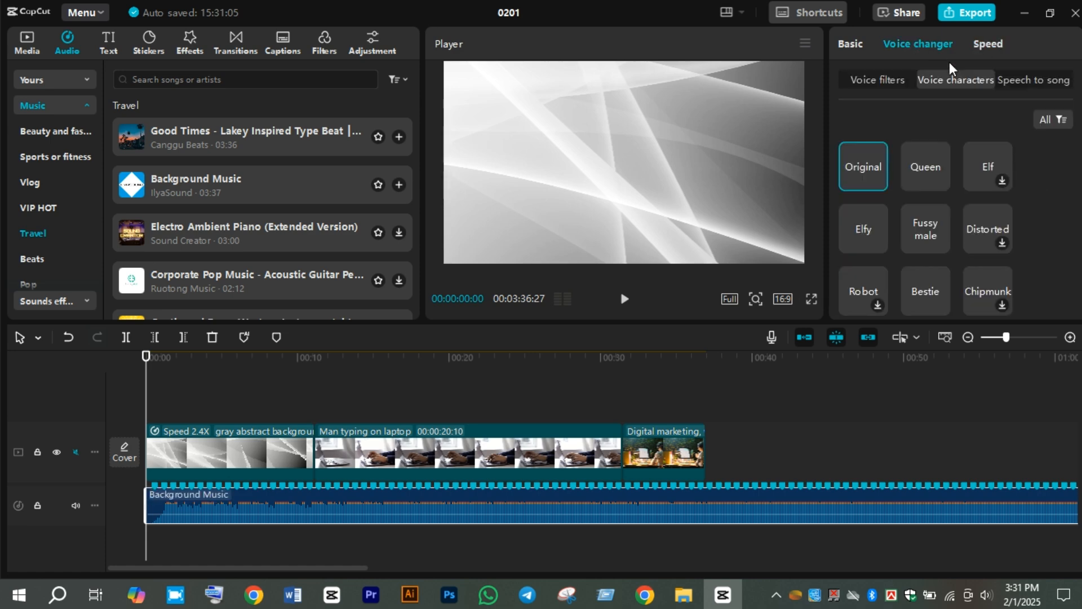
click(1032, 79)
click(980, 42)
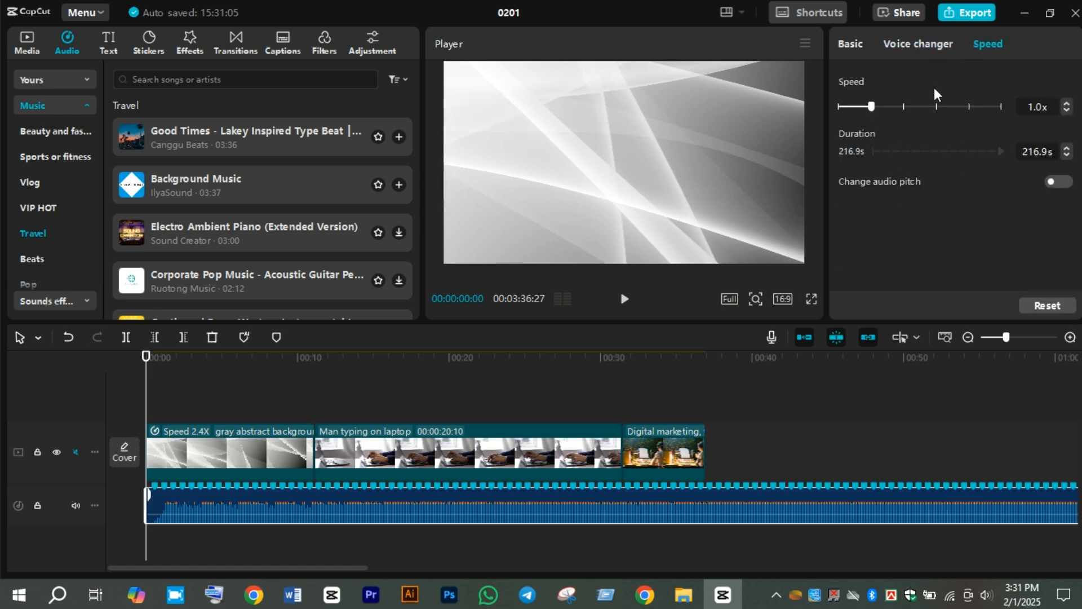
click(1066, 105)
click(1066, 105)
click(1066, 104)
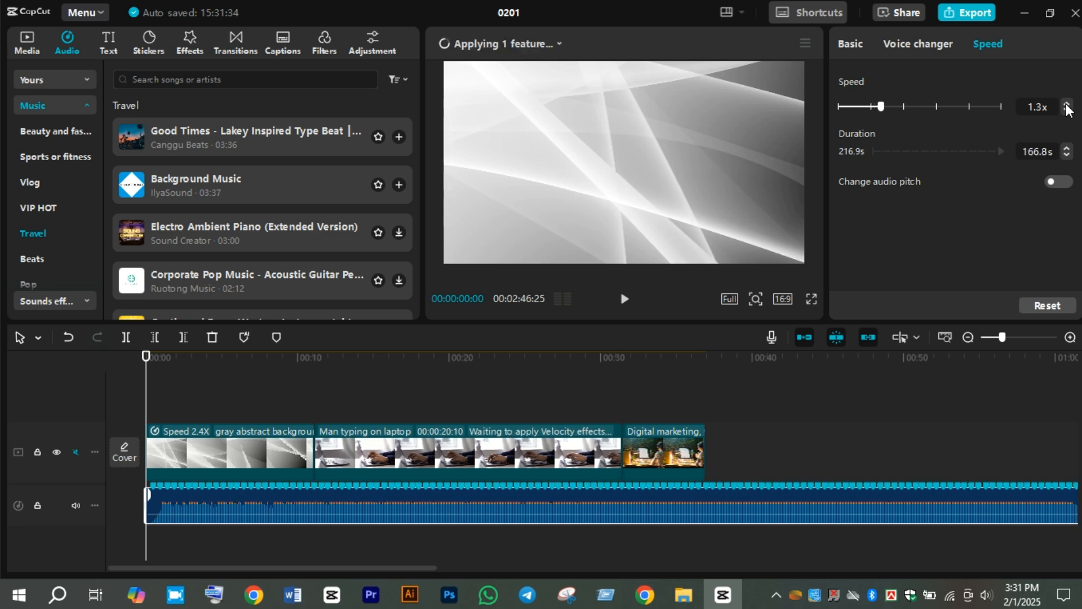
click(1066, 105)
click(1067, 104)
click(1066, 105)
click(1066, 105)
click(1066, 105)
click(1066, 105)
key(space)
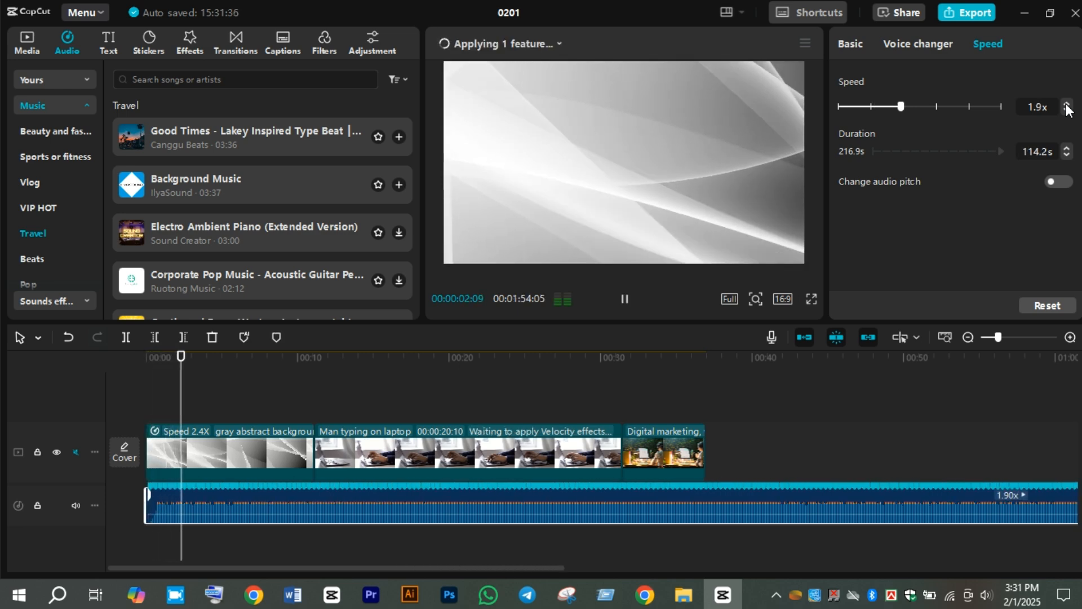
key(space)
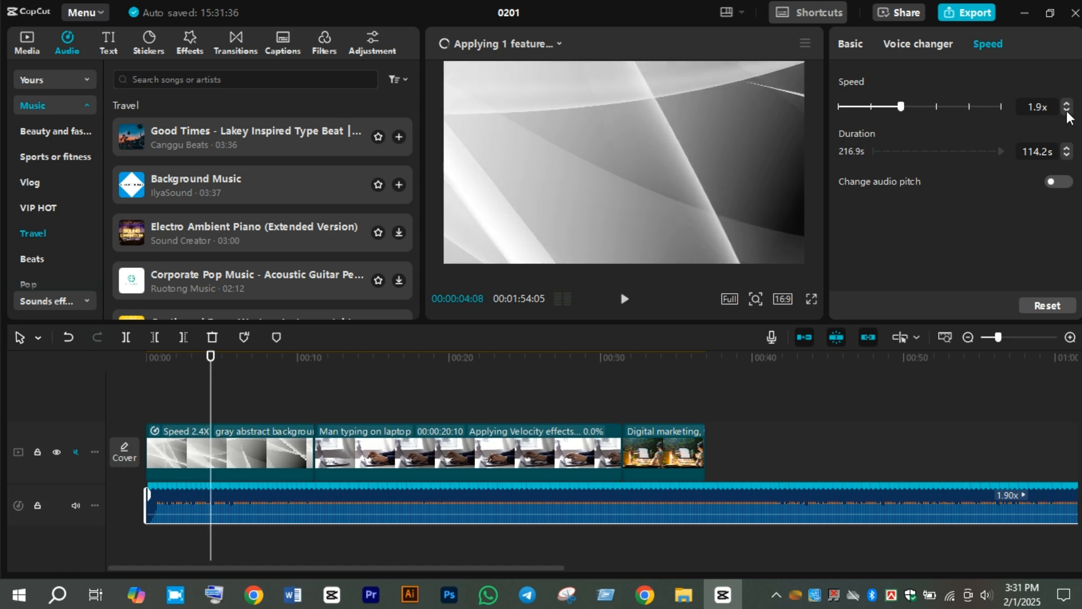
Step: Slow the Background Music track down to 0.5x and play it from the current position
click(1066, 111)
click(1067, 111)
click(1067, 111)
click(1066, 111)
click(1067, 111)
click(1067, 111)
click(1067, 111)
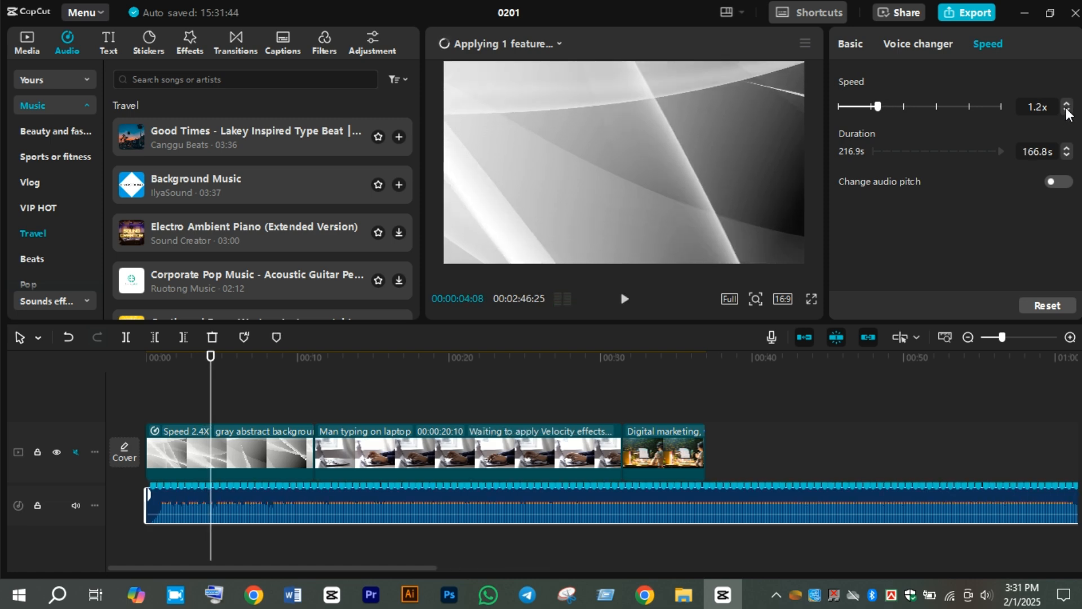
click(1067, 111)
click(1066, 111)
click(1067, 111)
click(1067, 111)
click(1067, 112)
click(1066, 111)
click(1067, 111)
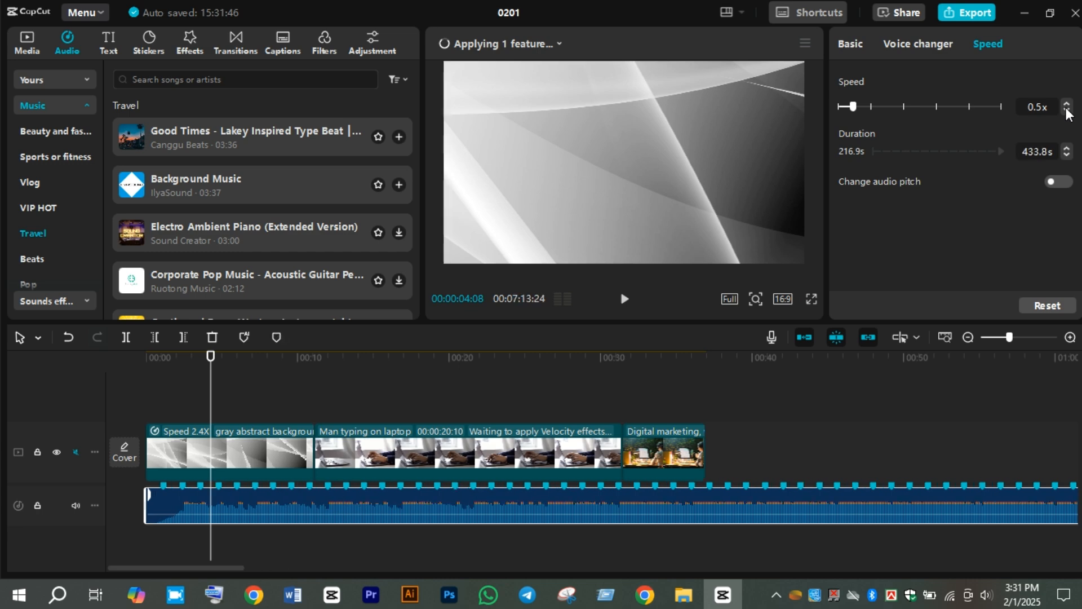
key(space)
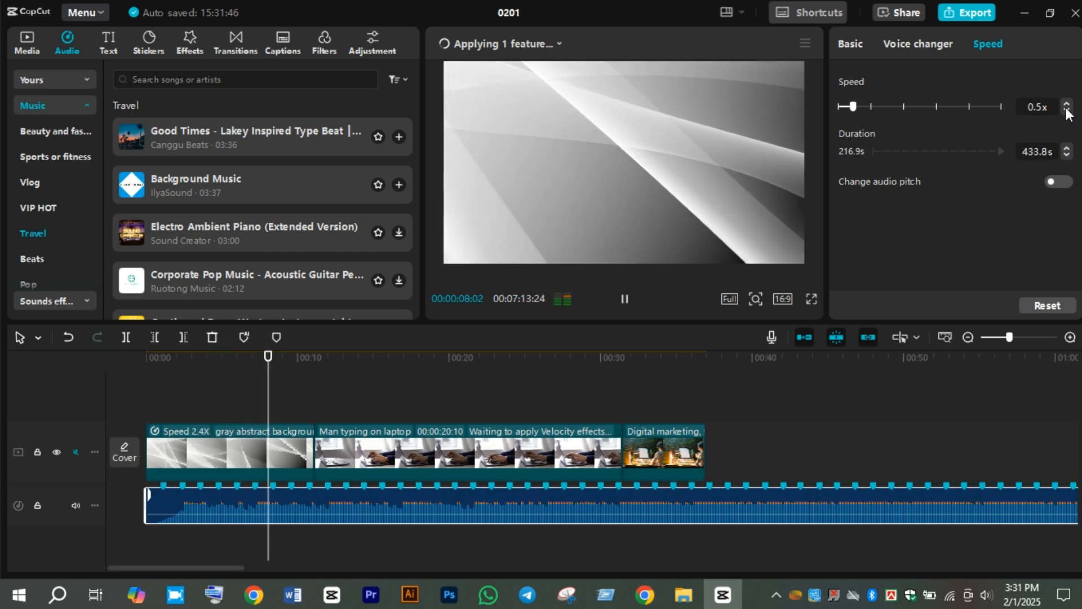
Step: Return the Background Music track's speed to 1.0x and move the playhead back to the start of the timeline
click(1067, 109)
click(1066, 104)
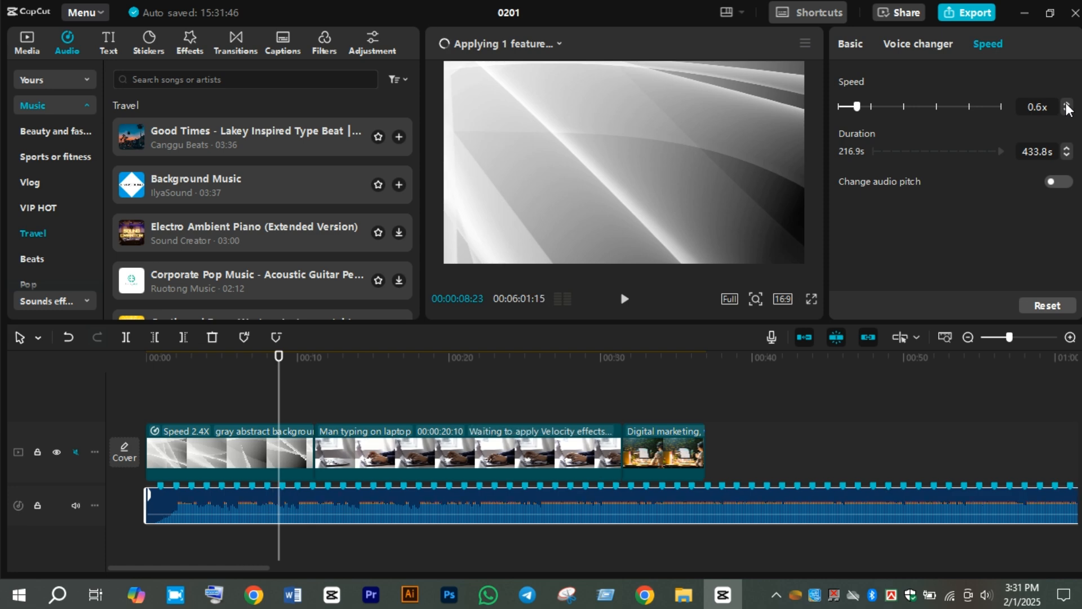
click(1066, 105)
click(1066, 104)
click(1067, 105)
click(1066, 104)
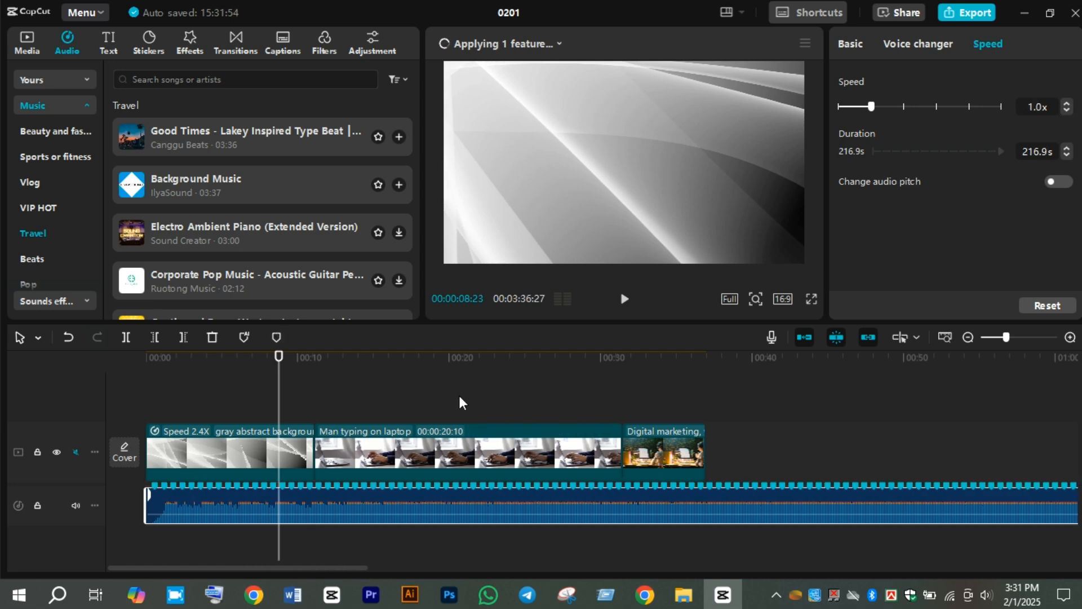
drag(280, 389, 160, 399)
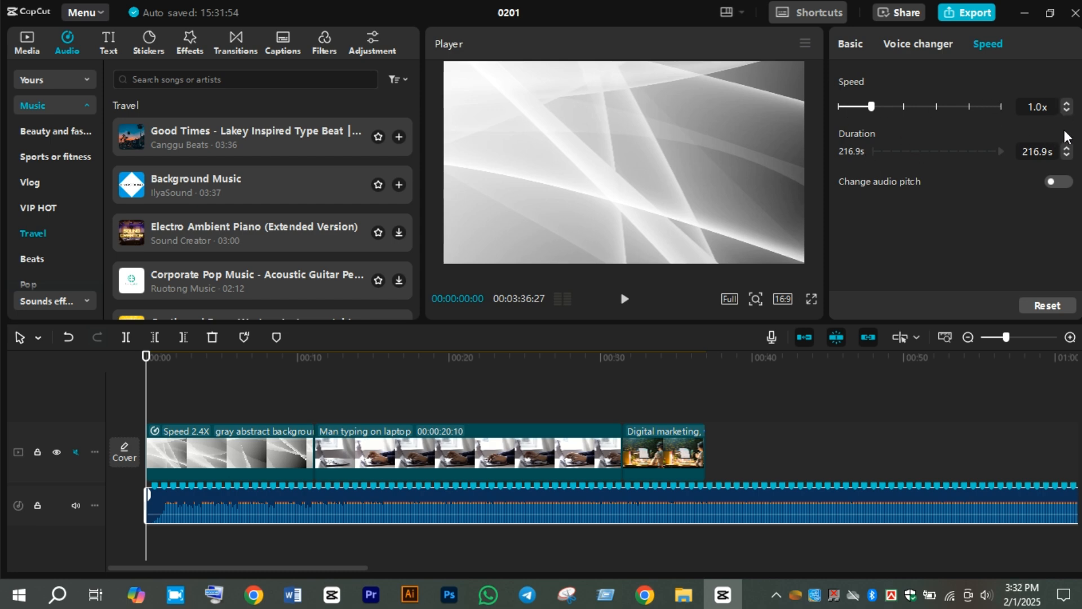
Step: Try lengthening the Background Music track's duration to 221.9 s, then undo the duration changes
click(1067, 148)
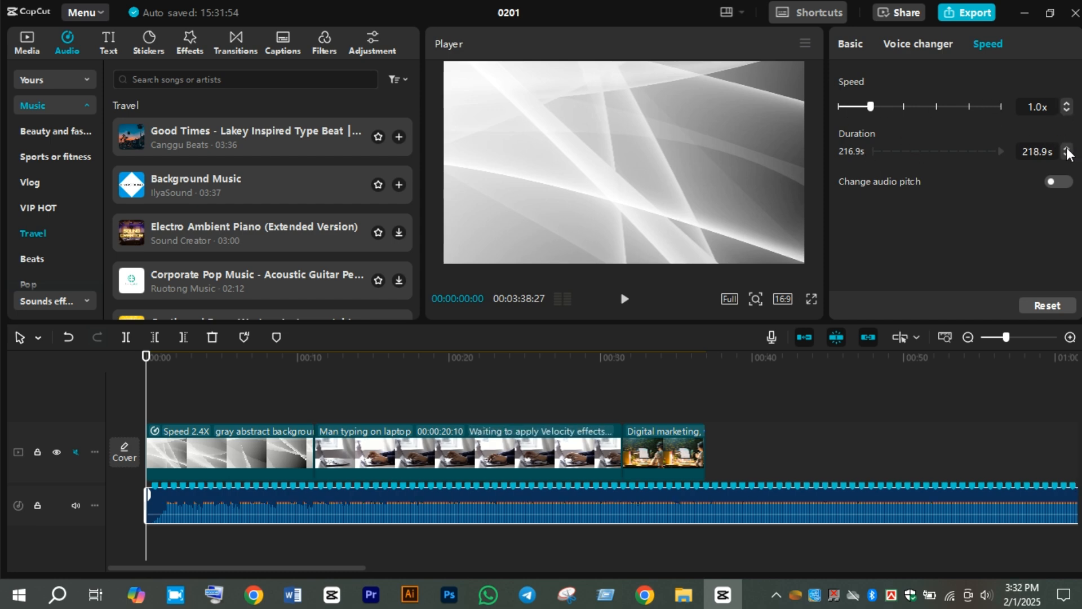
click(1067, 149)
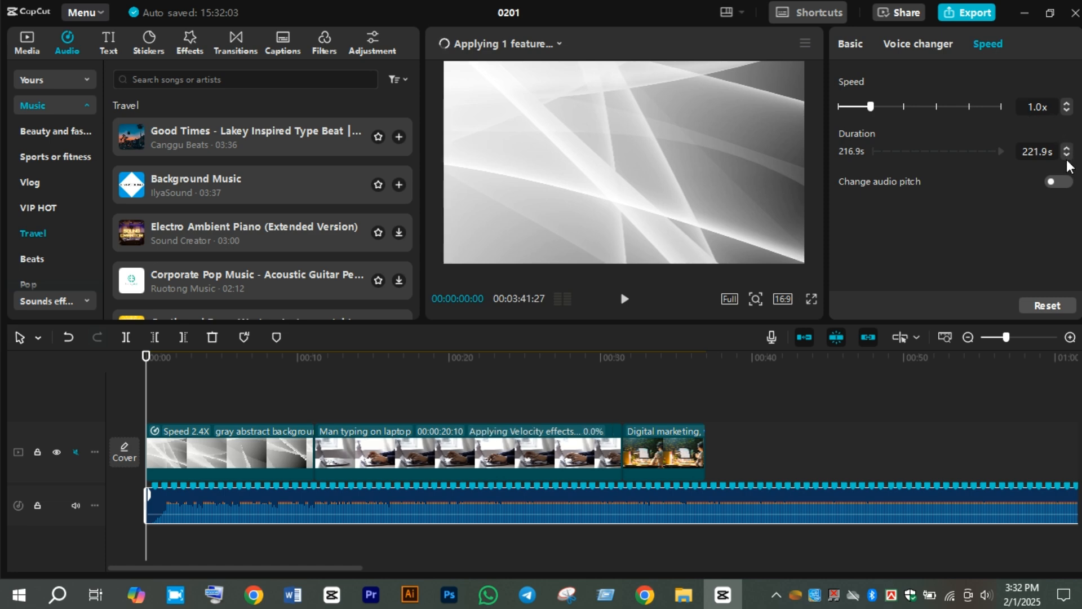
key(ctrl+z)
key(ctrl+z)
key(ctrl+z)
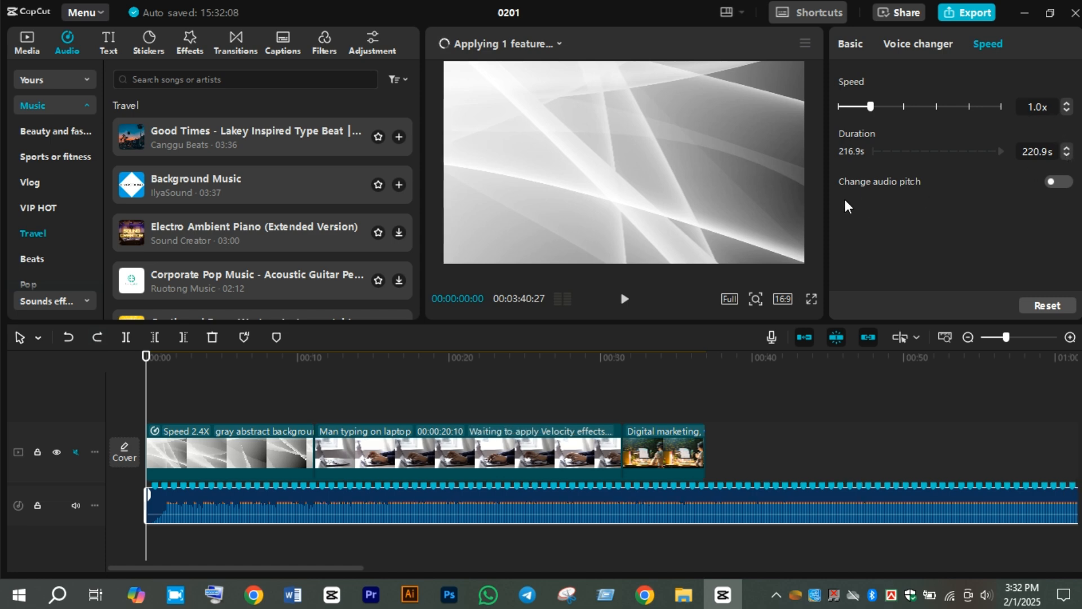
key(ctrl+z)
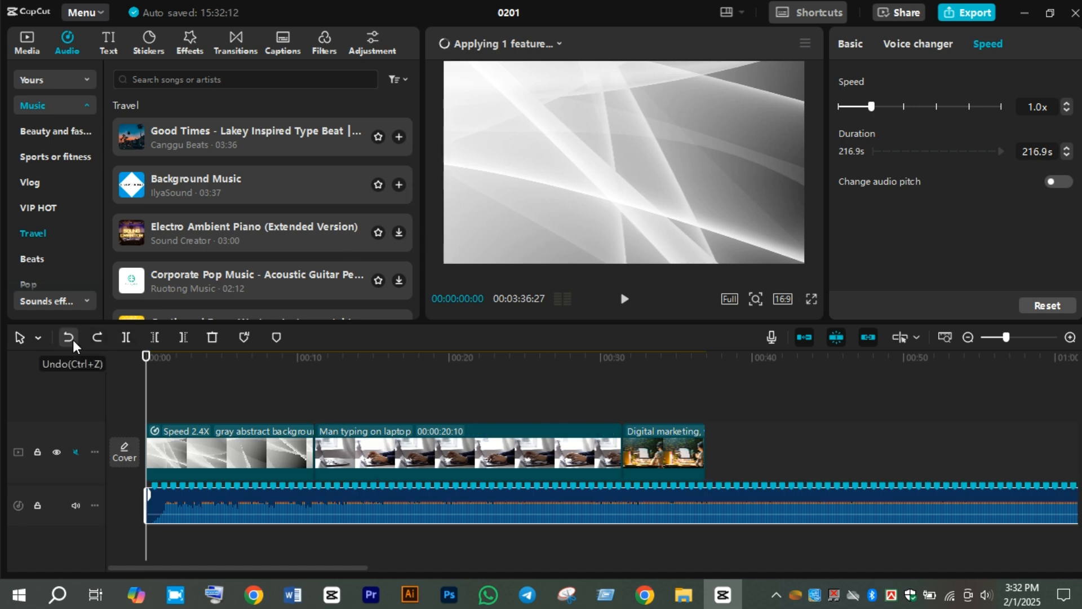
Step: Undo the preceding speed changes on the Background Music track back to 0.6x and play its first second
click(73, 340)
click(73, 339)
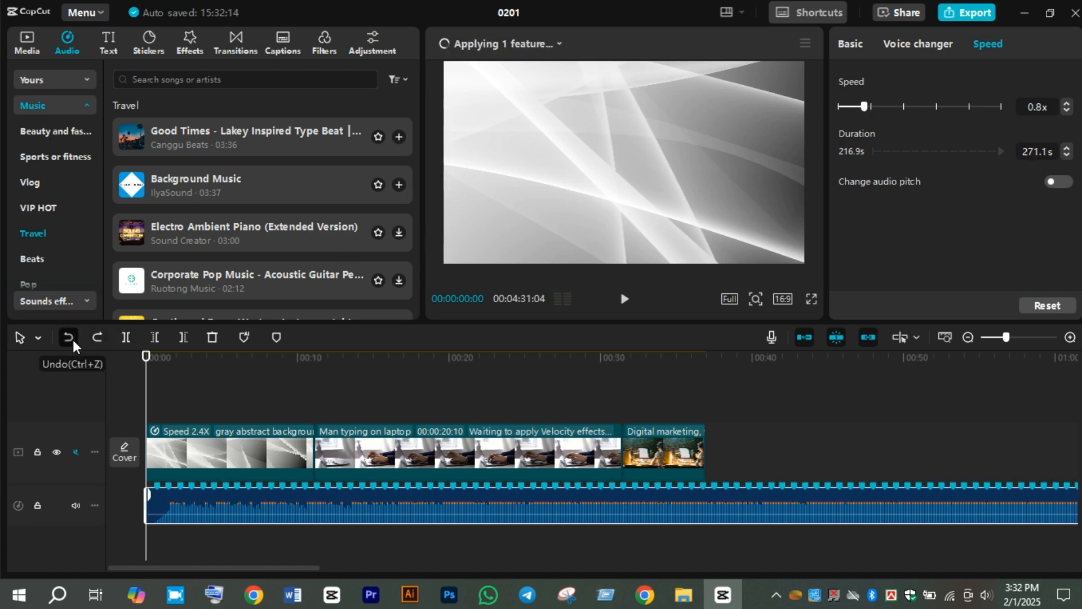
click(68, 337)
click(69, 337)
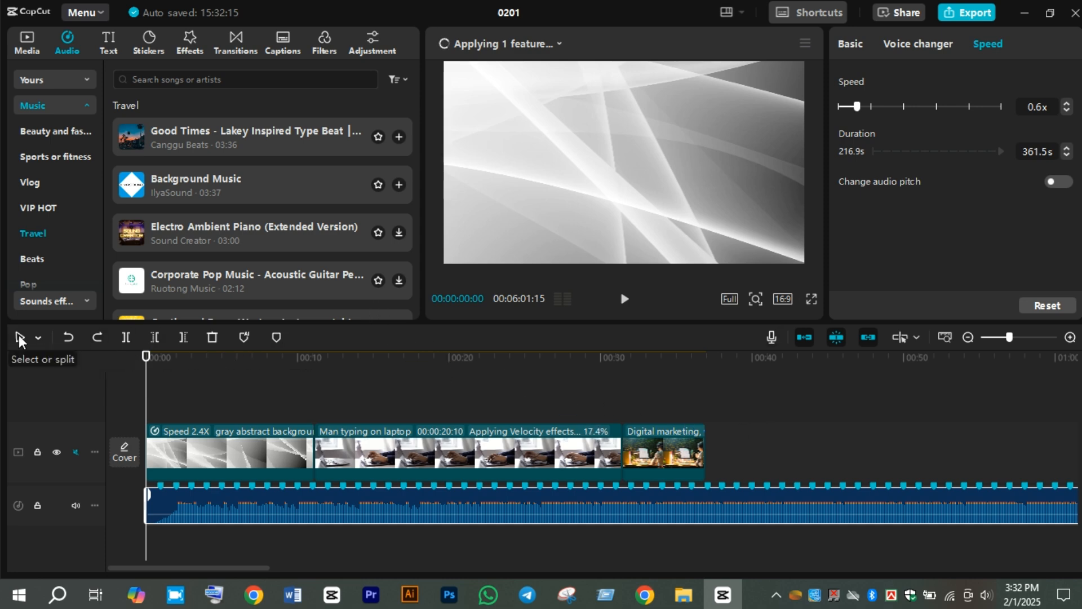
click(36, 339)
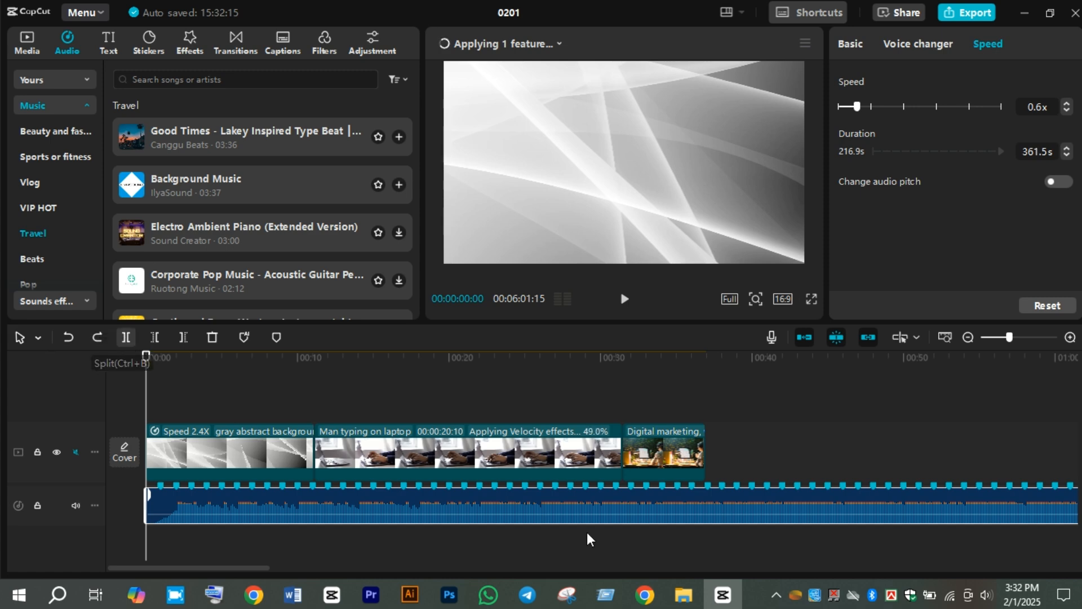
key(space)
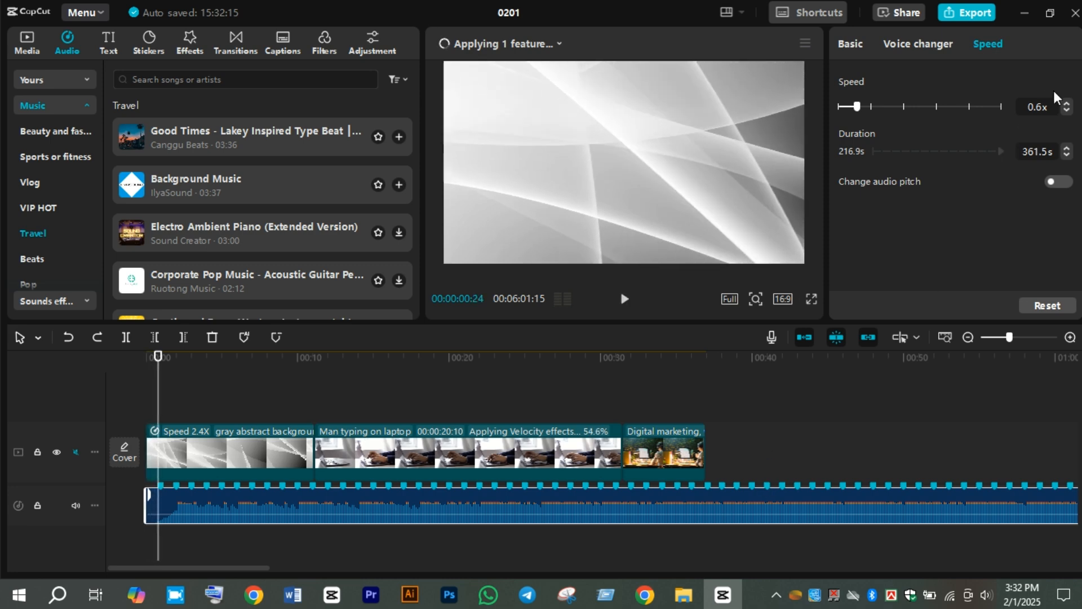
Step: Set the Background Music track's speed to 1.0x
click(1067, 102)
click(1067, 103)
click(1067, 102)
click(1068, 103)
click(1067, 103)
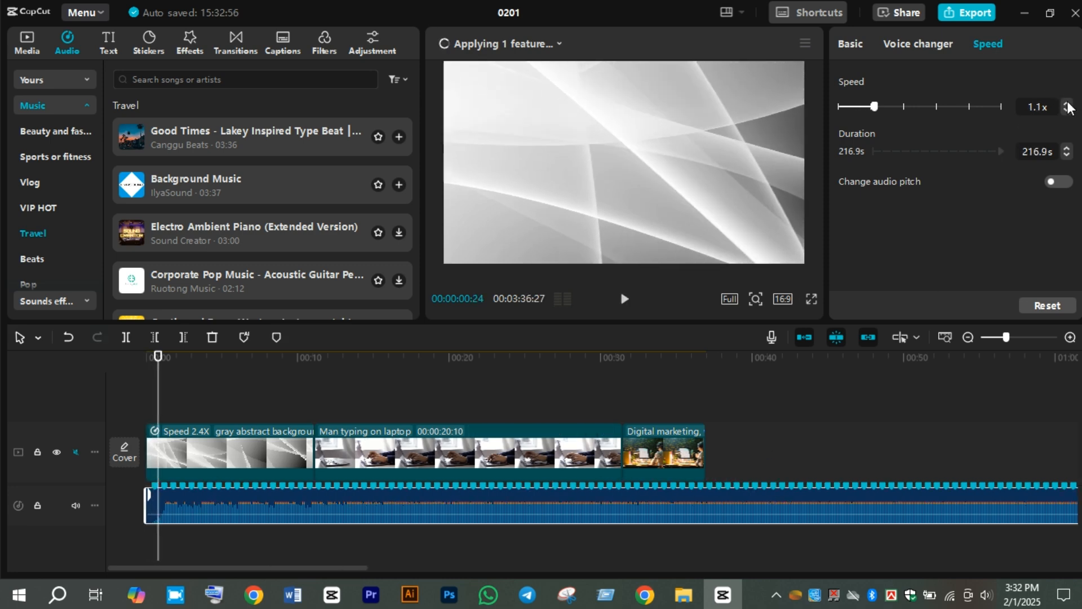
click(1067, 111)
Step: Place the playhead at 00:00:44:12, past the last video clip, and select the Background Music track
click(830, 417)
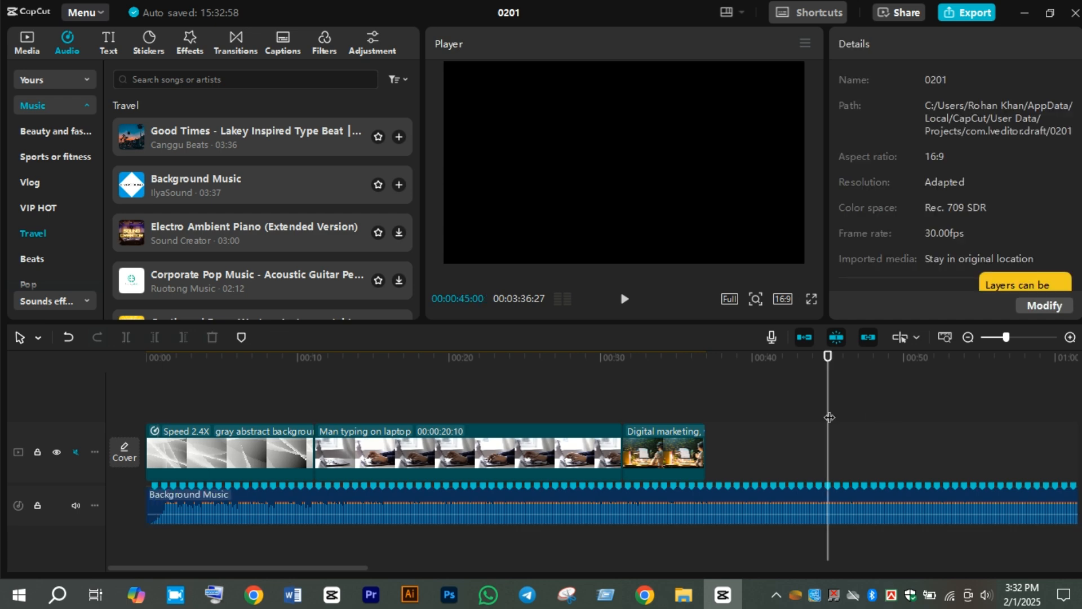
click(773, 434)
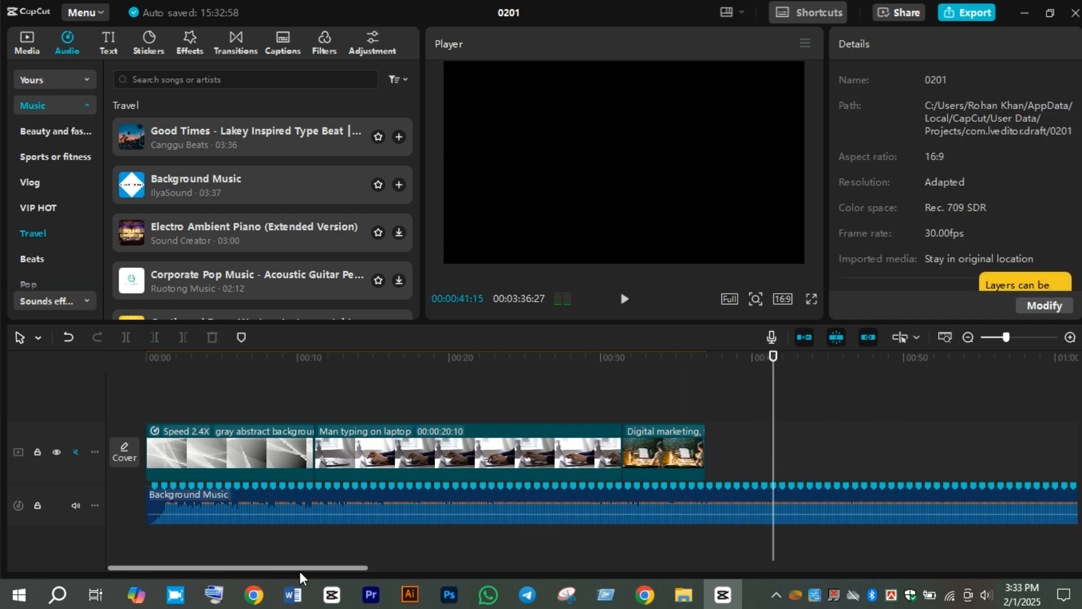
drag(307, 570, 422, 567)
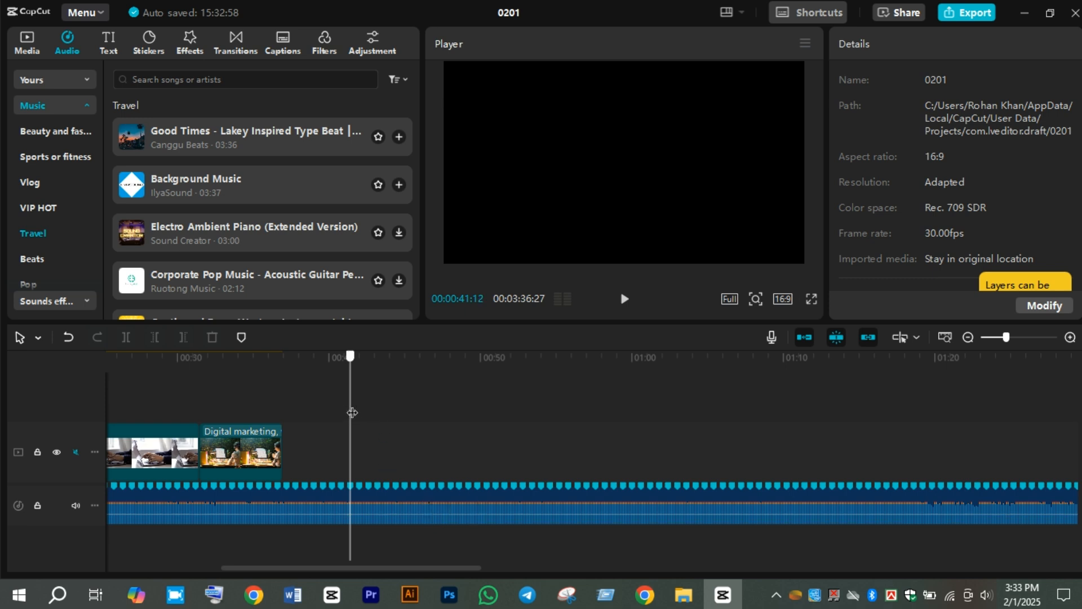
click(396, 420)
click(1070, 337)
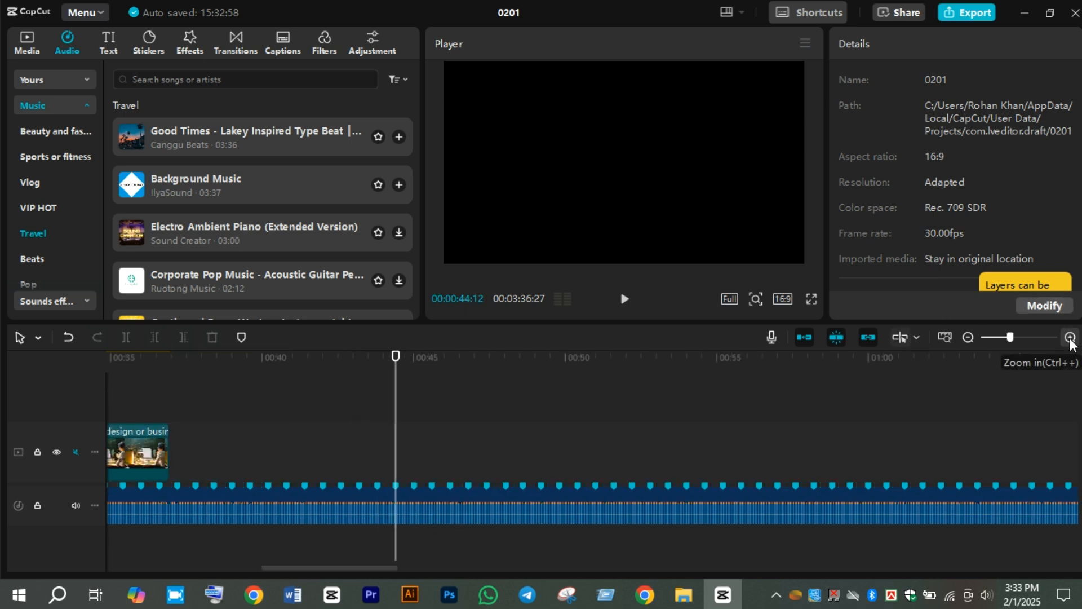
click(529, 501)
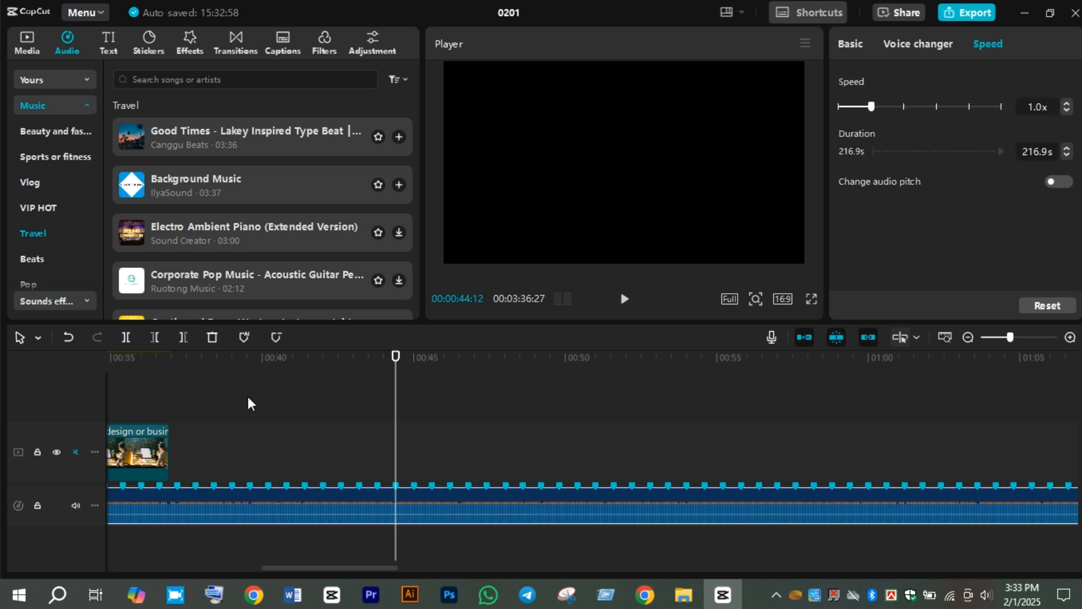
Step: Split the Background Music track at the playhead, select the part after the cut, and undo the split
click(125, 337)
click(398, 499)
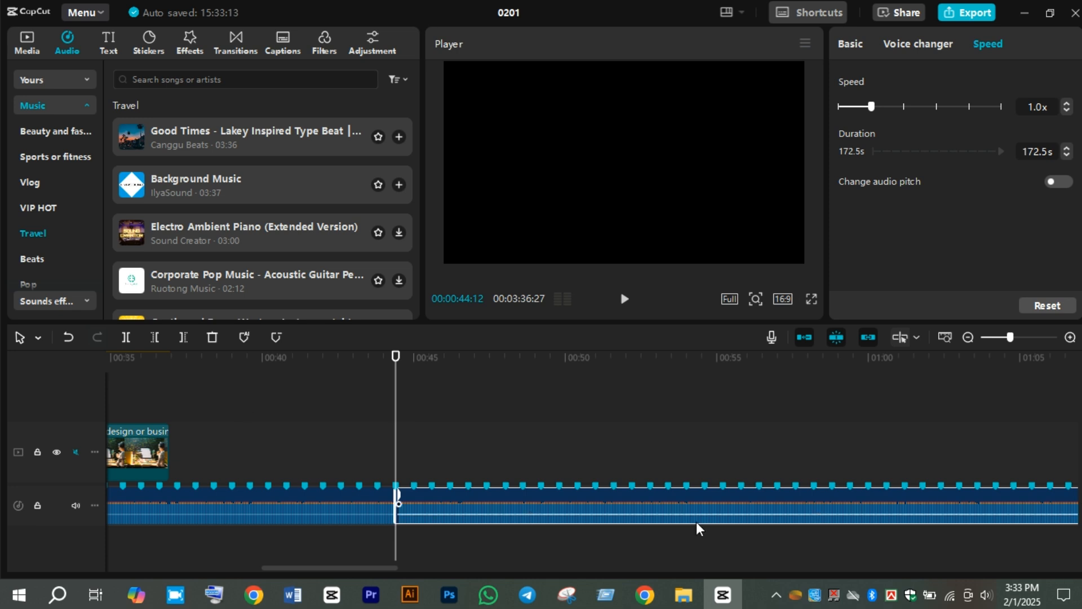
key(ctrl+z)
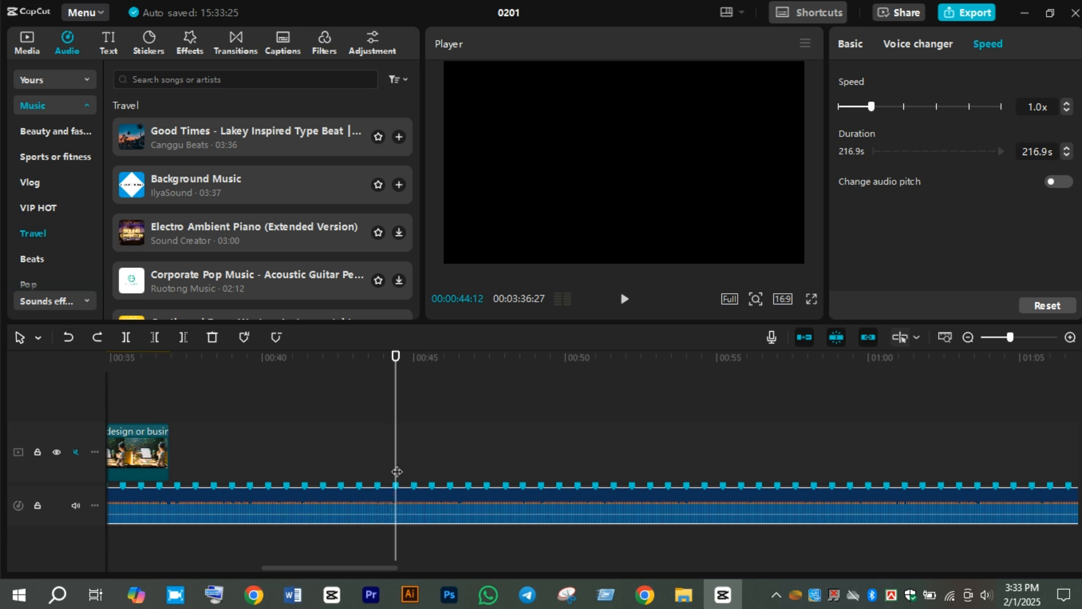
Step: Delete the portion of the Background Music track before the playhead at 00:00:44:12
click(154, 339)
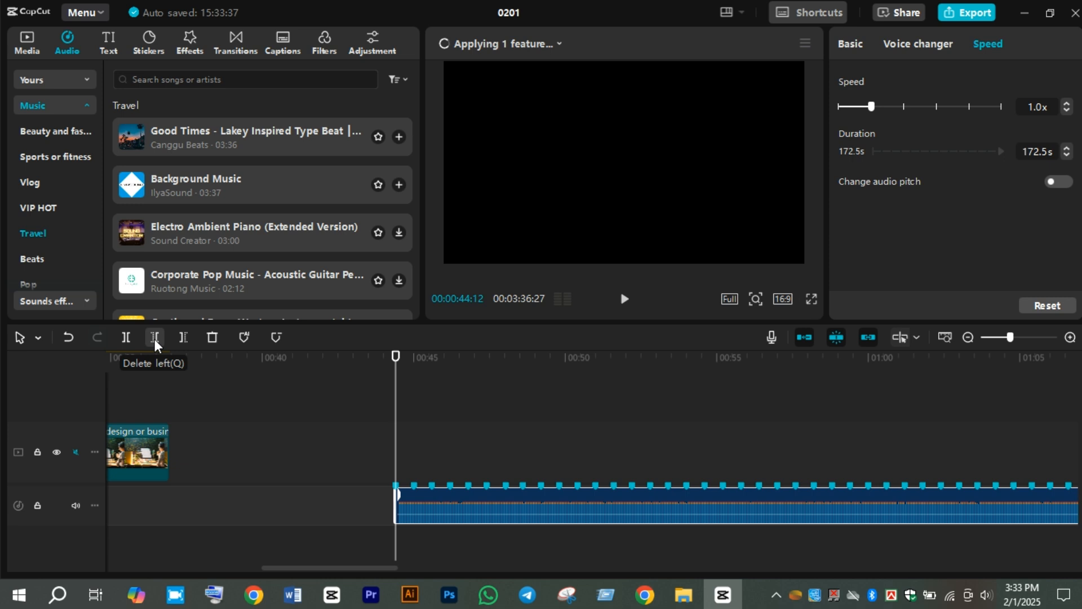
Step: Undo the last deletion and delete the portion of the Background Music track after the playhead at 00:00:44:12
key(ctrl+z)
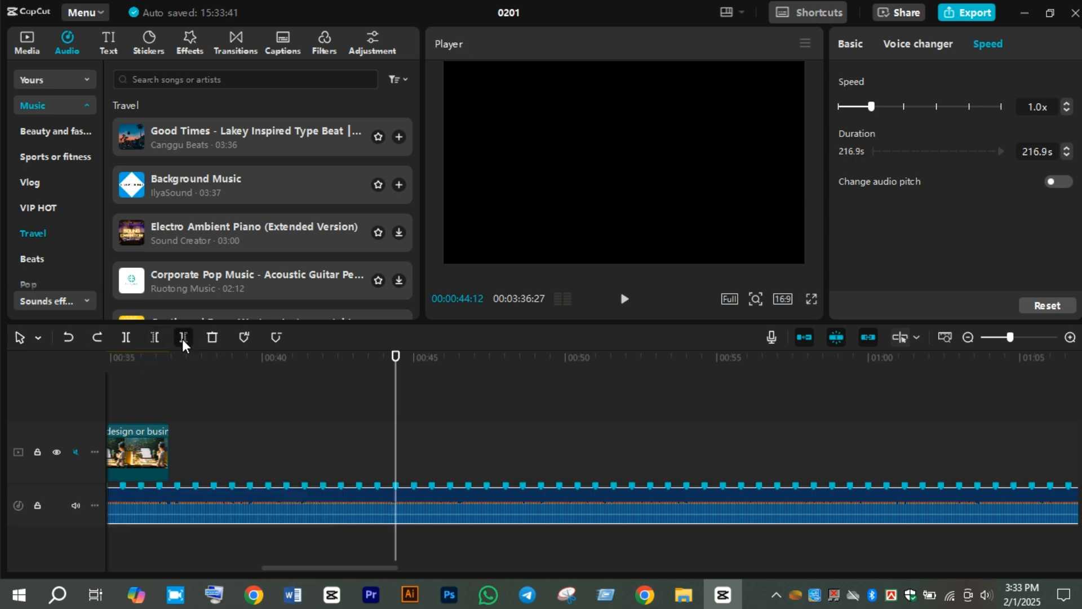
click(183, 338)
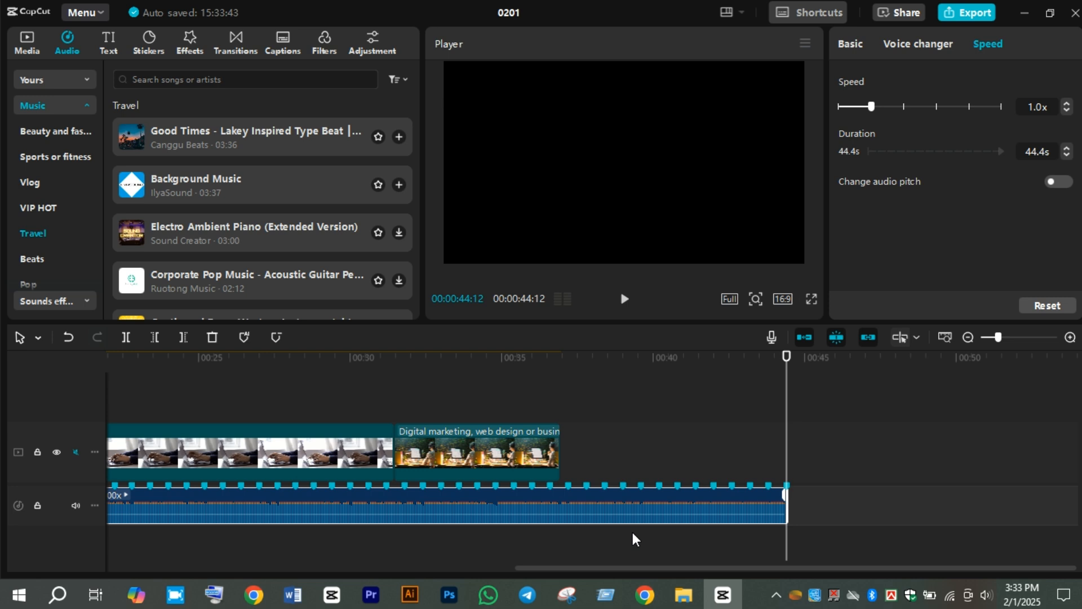
Step: Play the timeline through the gray abstract background clip with the shortened music and pause at 00:00:07:16
key(space)
drag(674, 567, 278, 561)
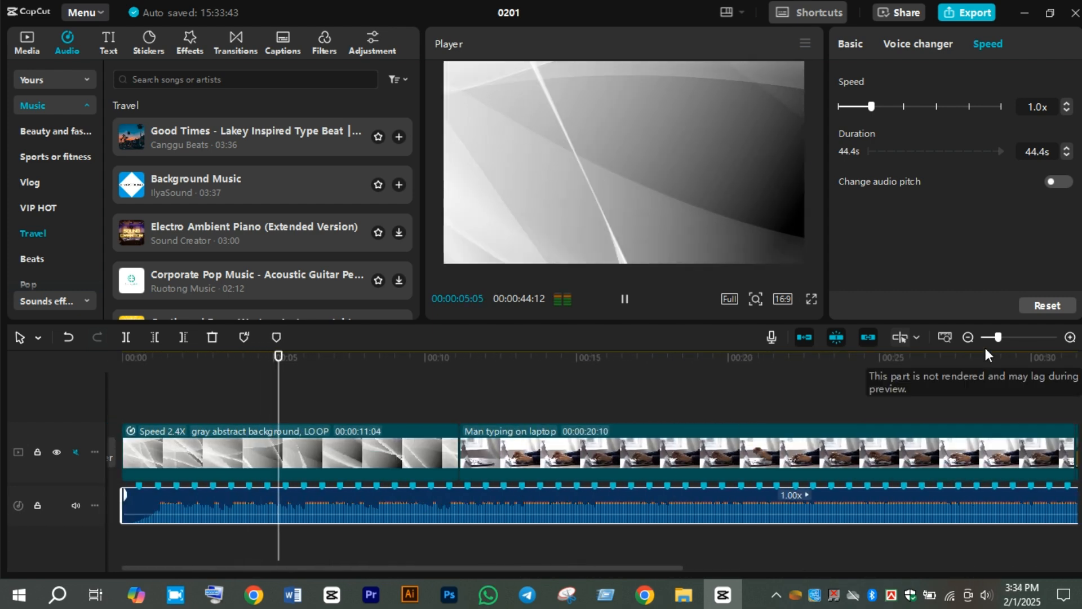
click(968, 337)
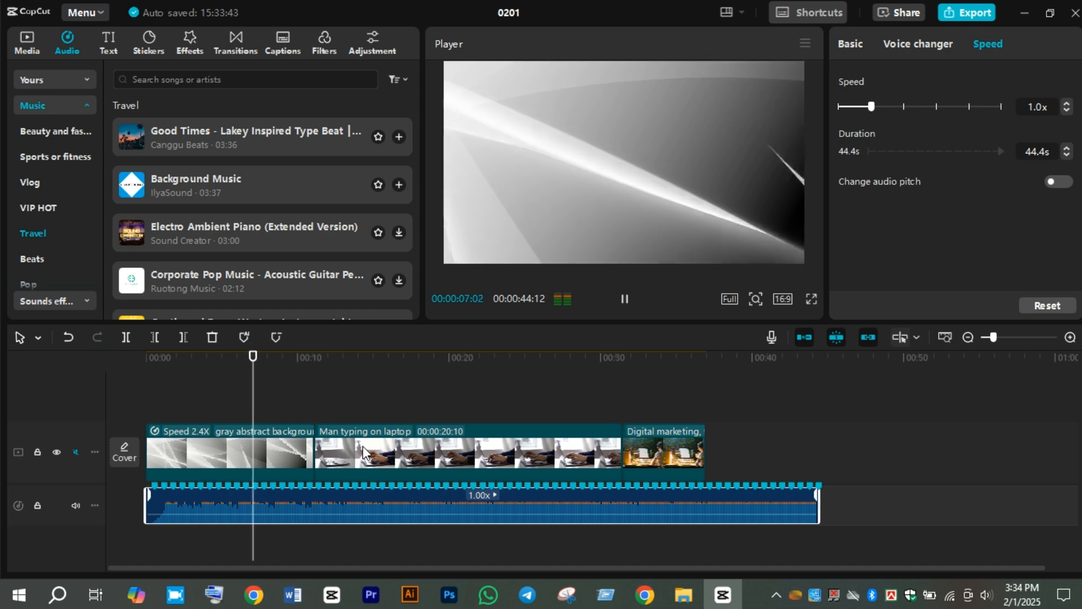
key(space)
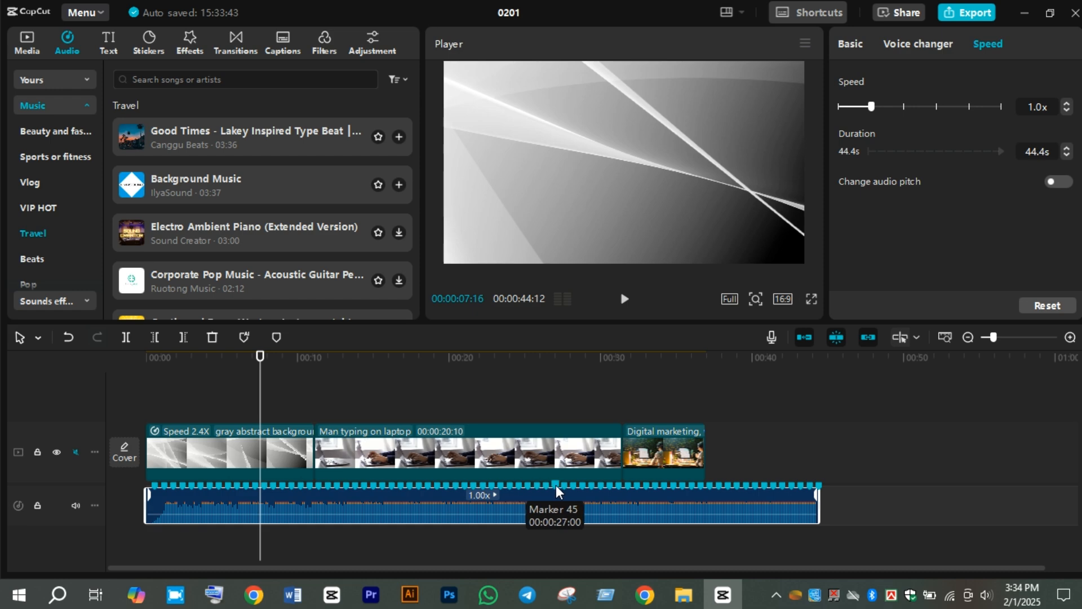
Step: Delete the Background Music track with its dense beat markers and add Background Music again at the start of the timeline
click(528, 484)
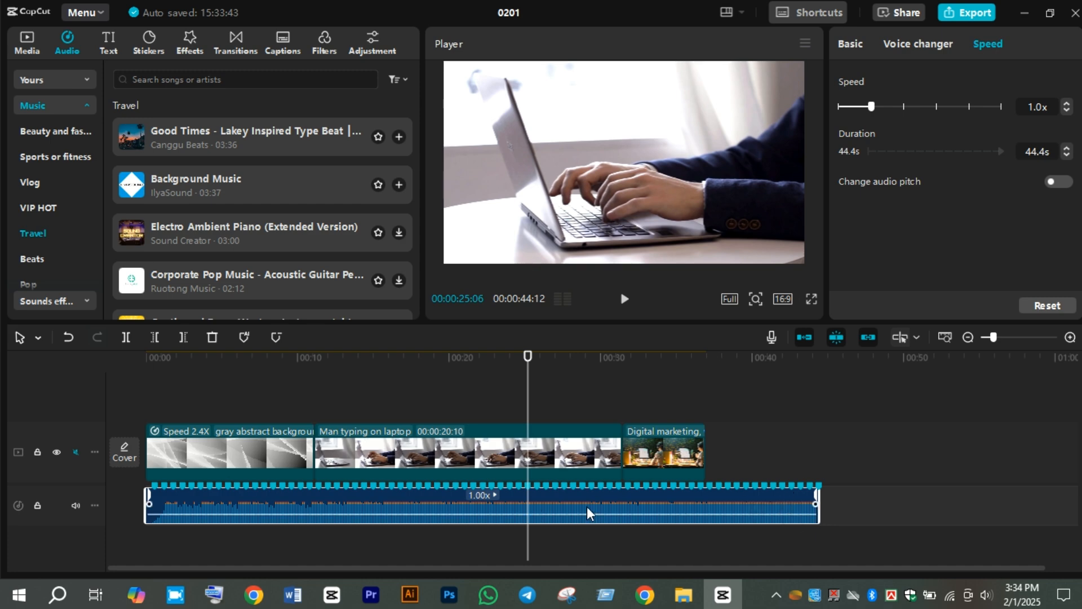
key(Delete)
drag(138, 192, 142, 515)
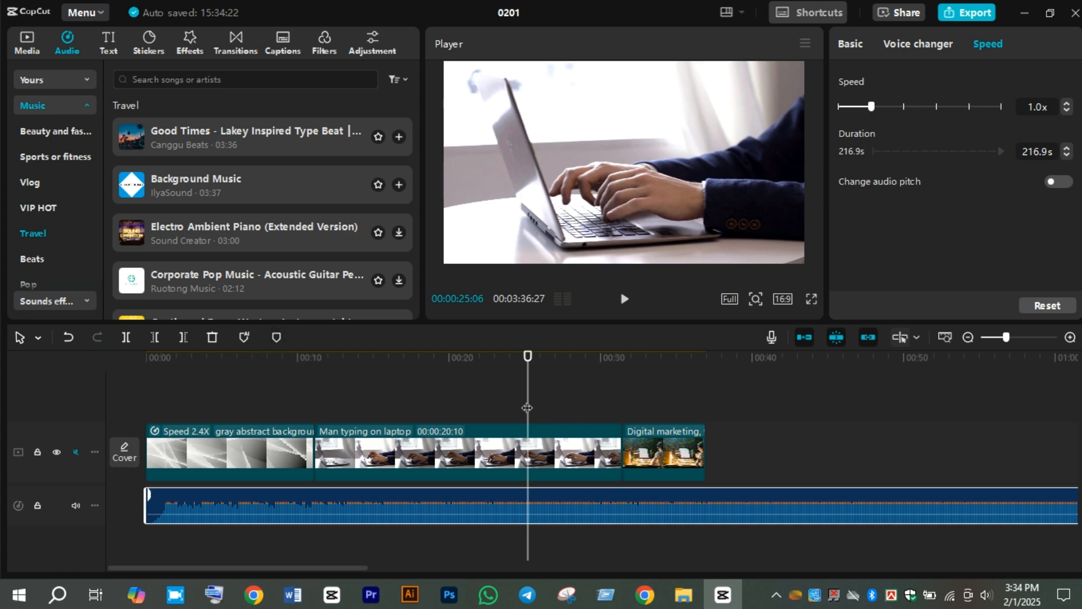
Step: Play the timeline from the beginning, pause at 00:00:03:01 and add a marker to the Background Music track there
drag(527, 408, 124, 476)
key(space)
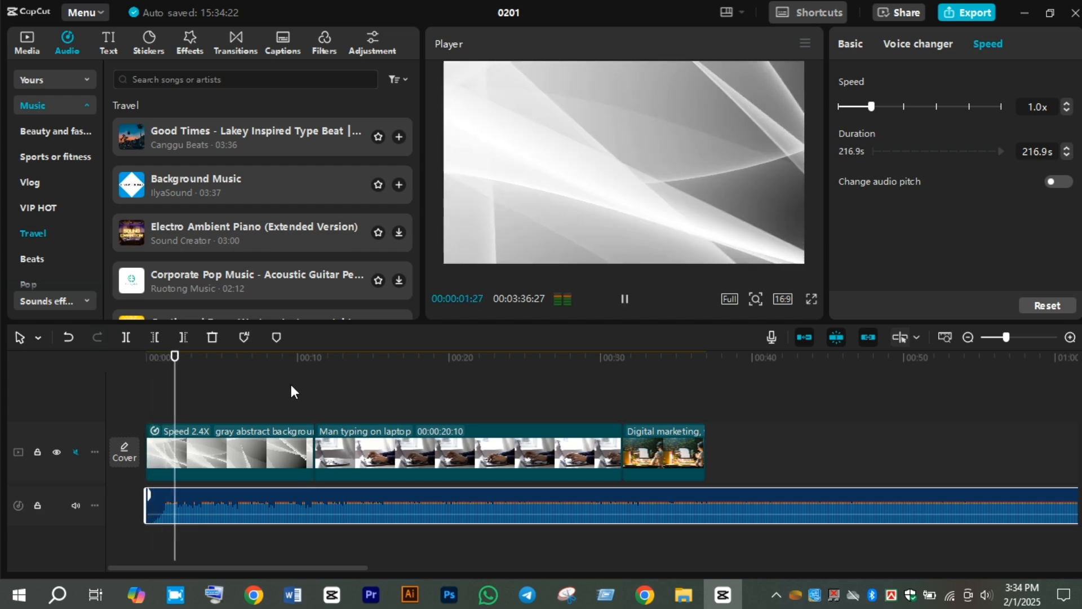
key(space)
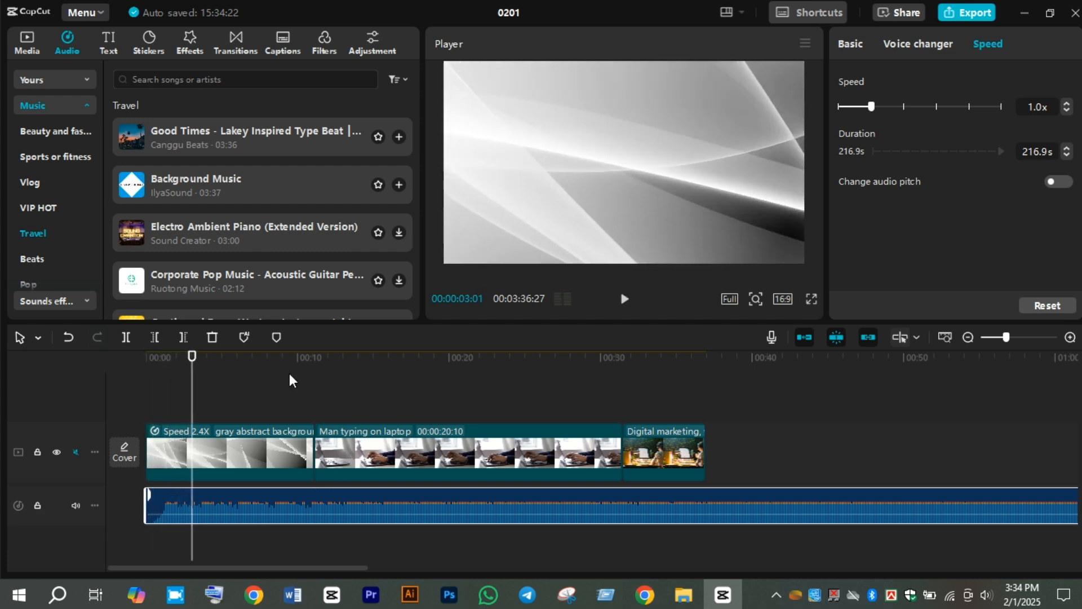
click(280, 337)
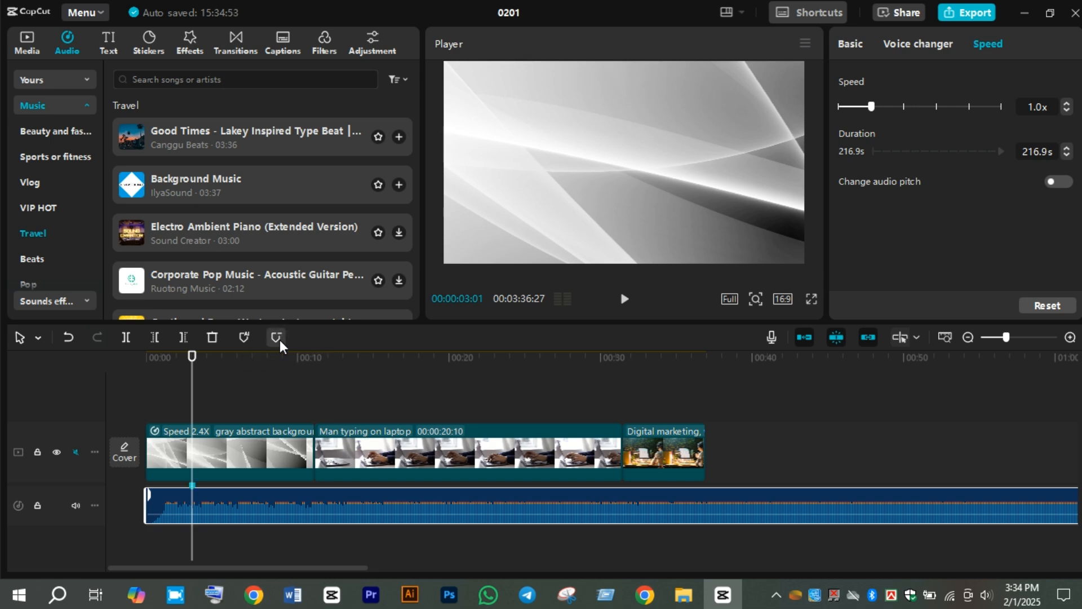
Step: Continue playback and add markers to the Background Music track at 00:00:05:25 and 00:00:08:07
key(space)
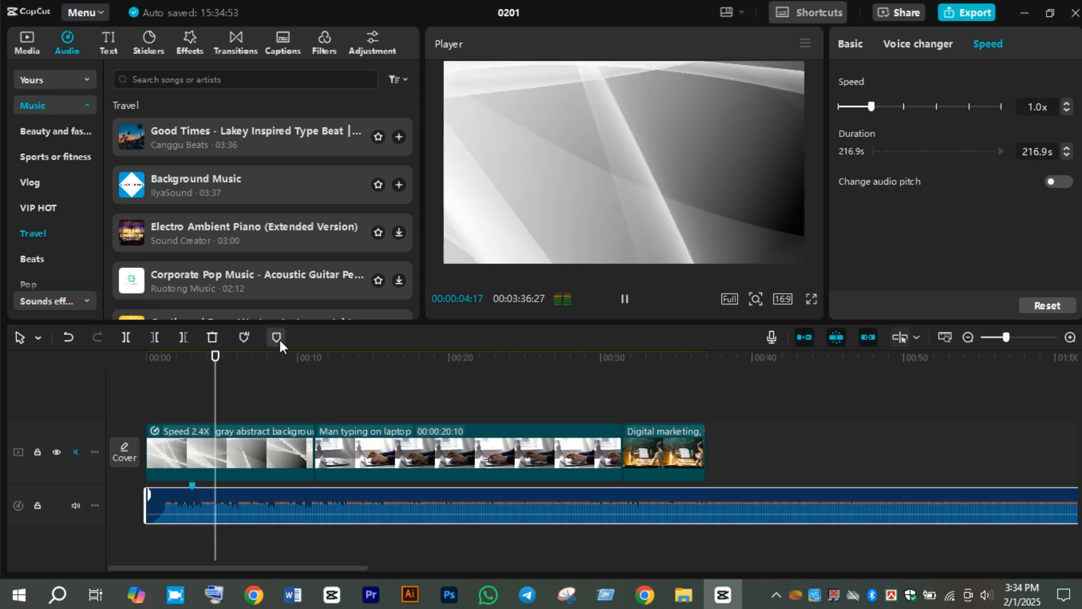
key(space)
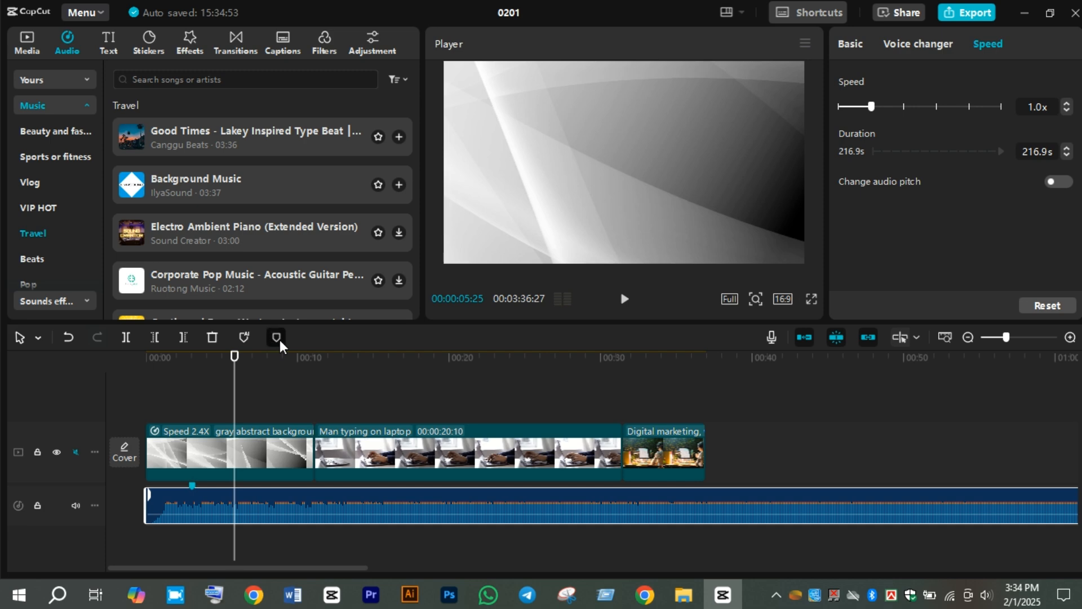
click(280, 338)
key(space)
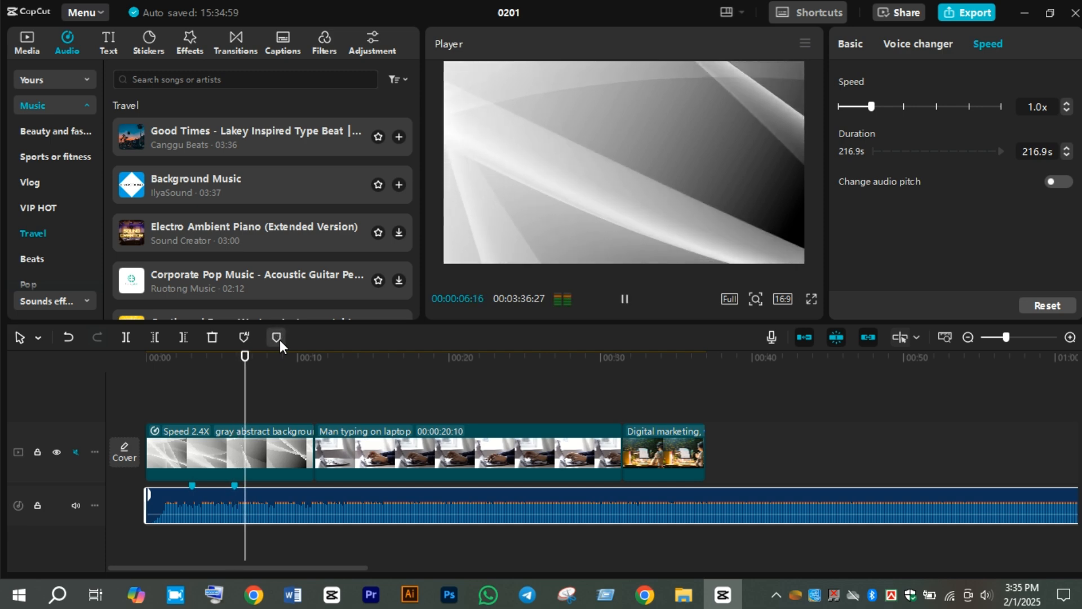
key(space)
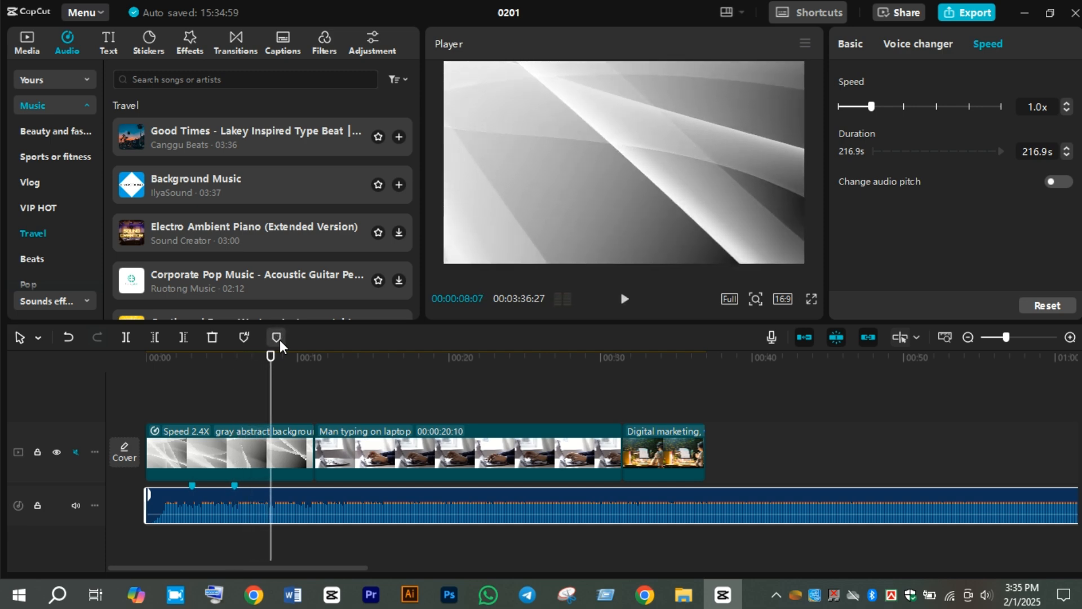
click(280, 338)
Step: Play the timeline from the 00:00:08:07 marker and stop at 00:00:10:27
click(1070, 338)
click(1070, 338)
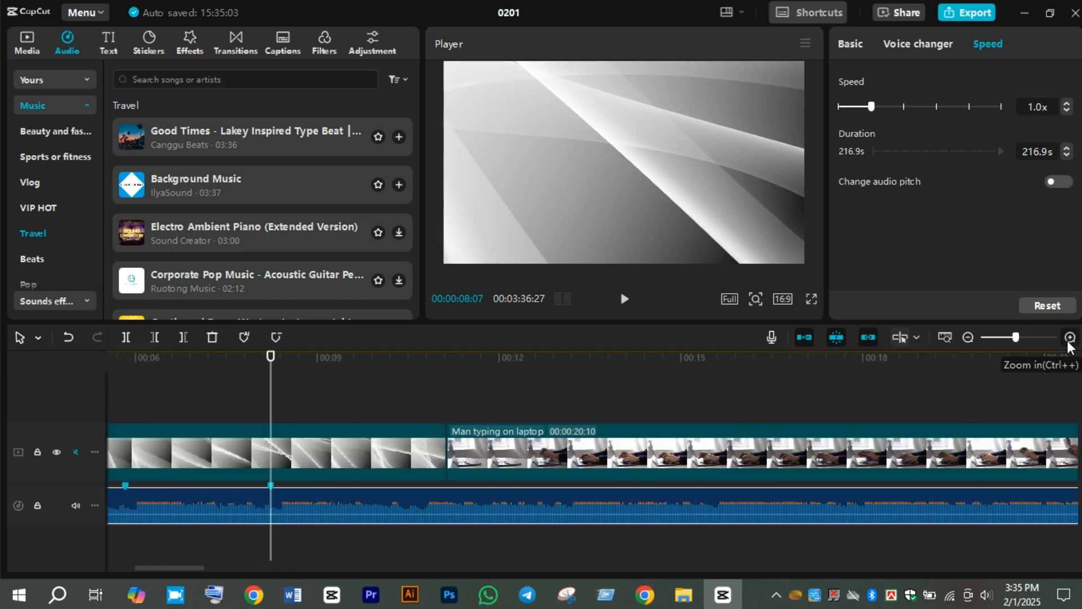
click(1070, 339)
key(space)
drag(648, 456, 732, 455)
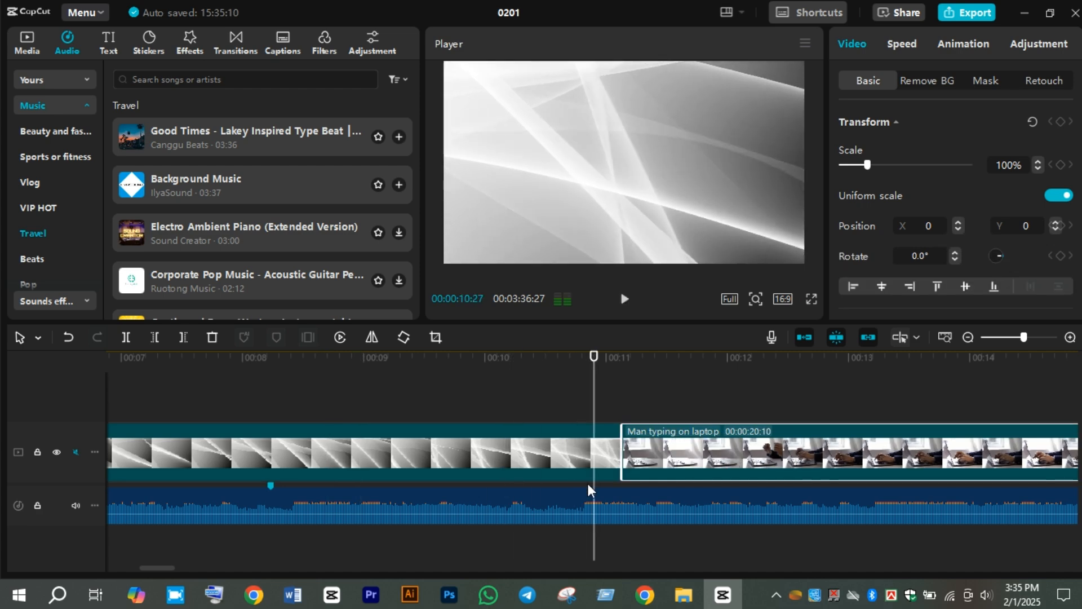
Step: Trim the end of the gray abstract background clip to the first music marker at 00:00:03:01
drag(164, 570, 118, 564)
click(530, 445)
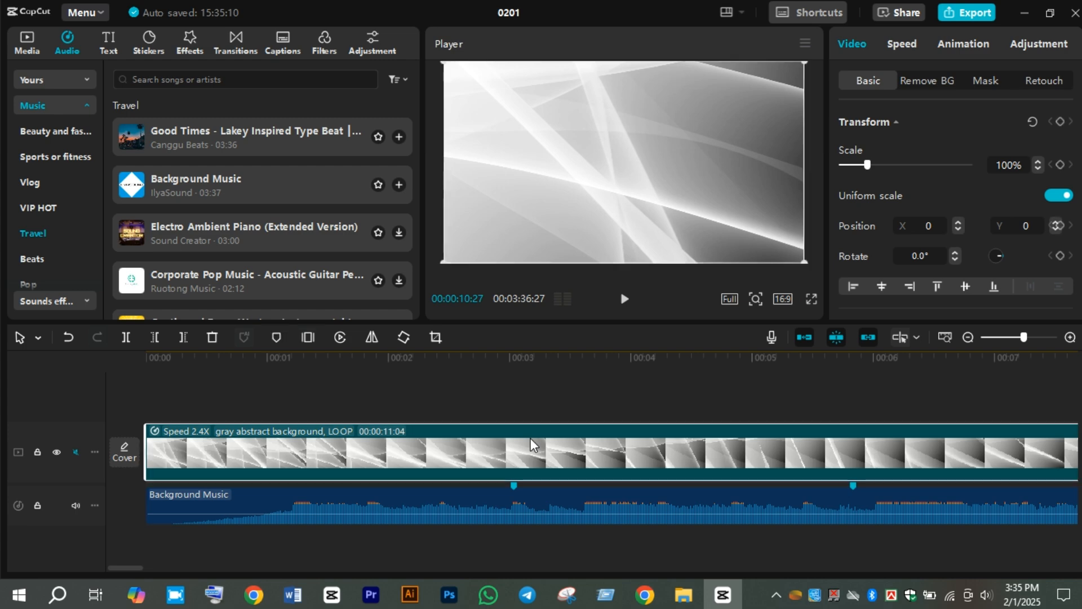
click(515, 409)
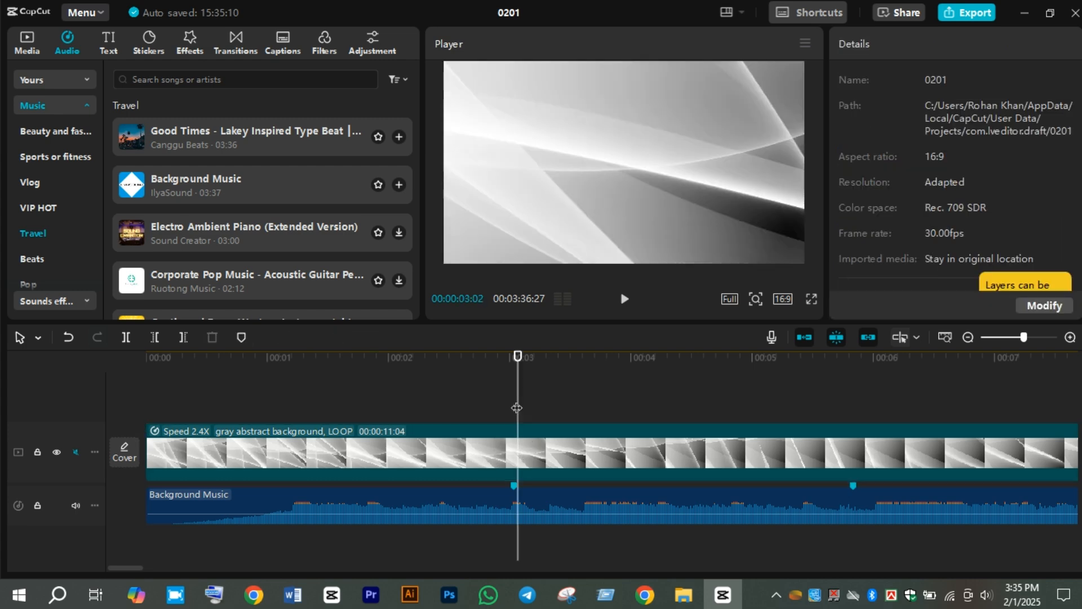
drag(515, 407, 513, 406)
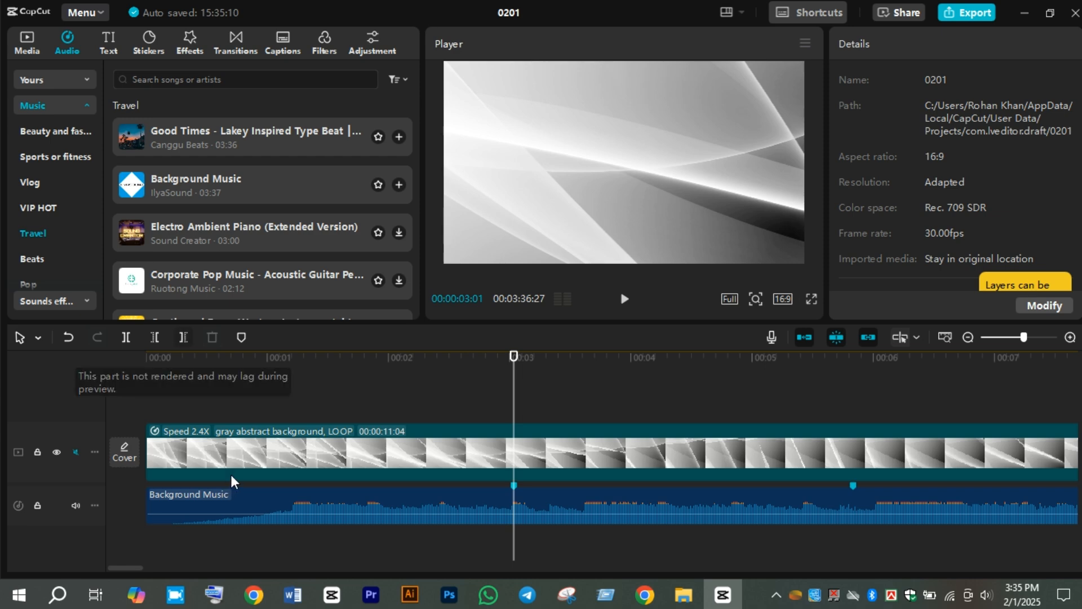
click(252, 437)
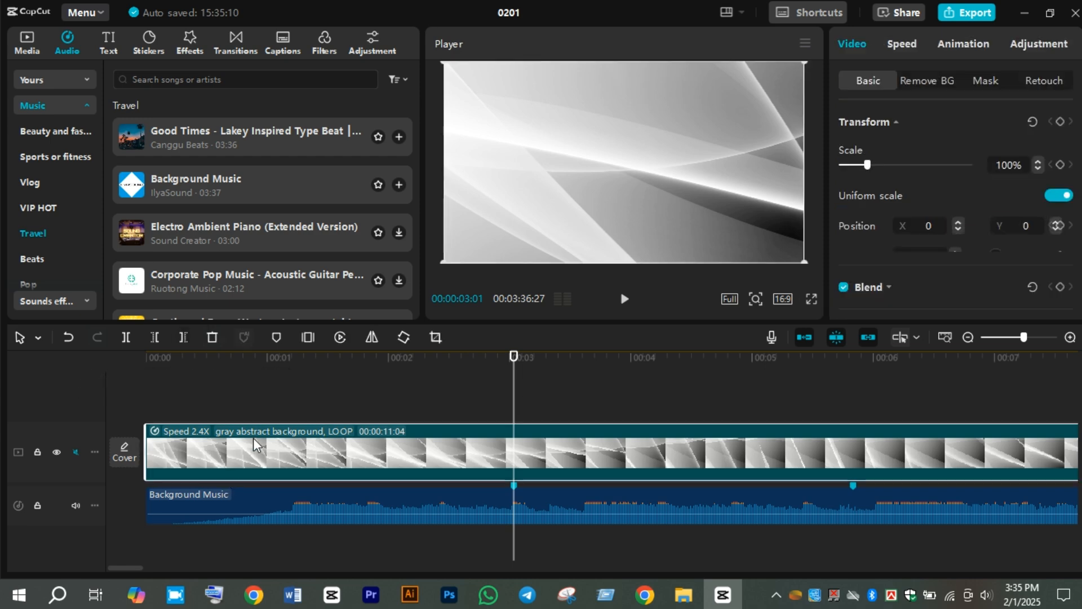
click(183, 337)
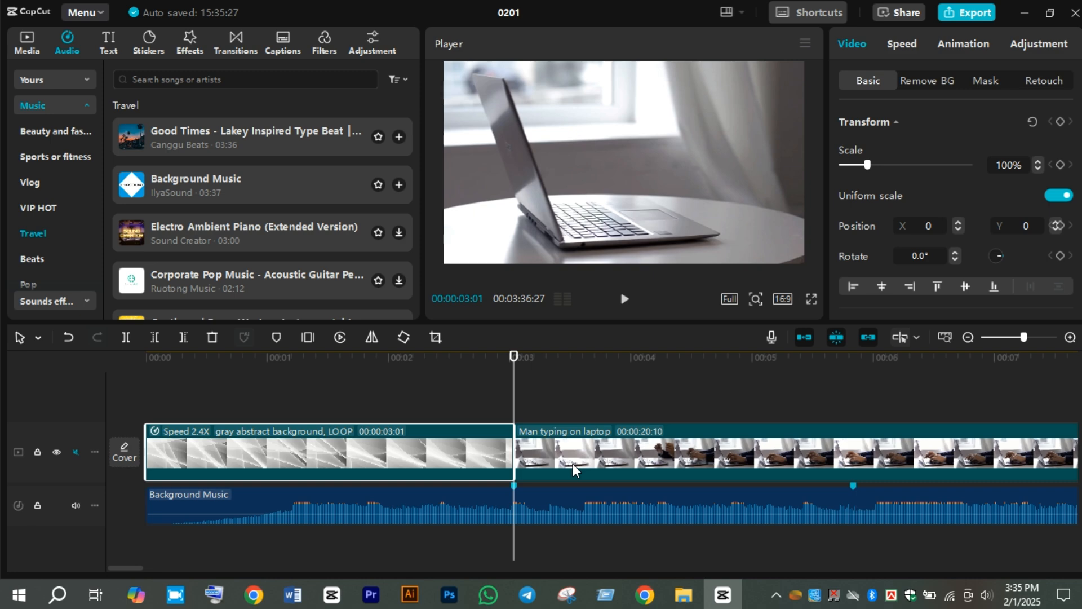
Step: Trim the end of the Man typing on laptop clip to the second music marker at 00:00:05:25
click(732, 452)
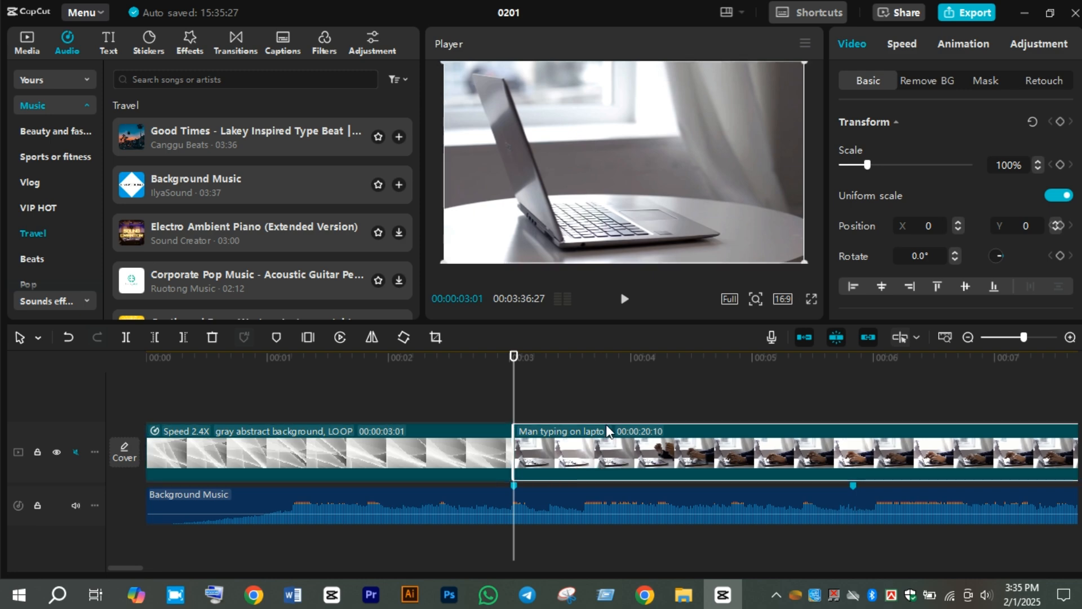
drag(514, 392, 861, 450)
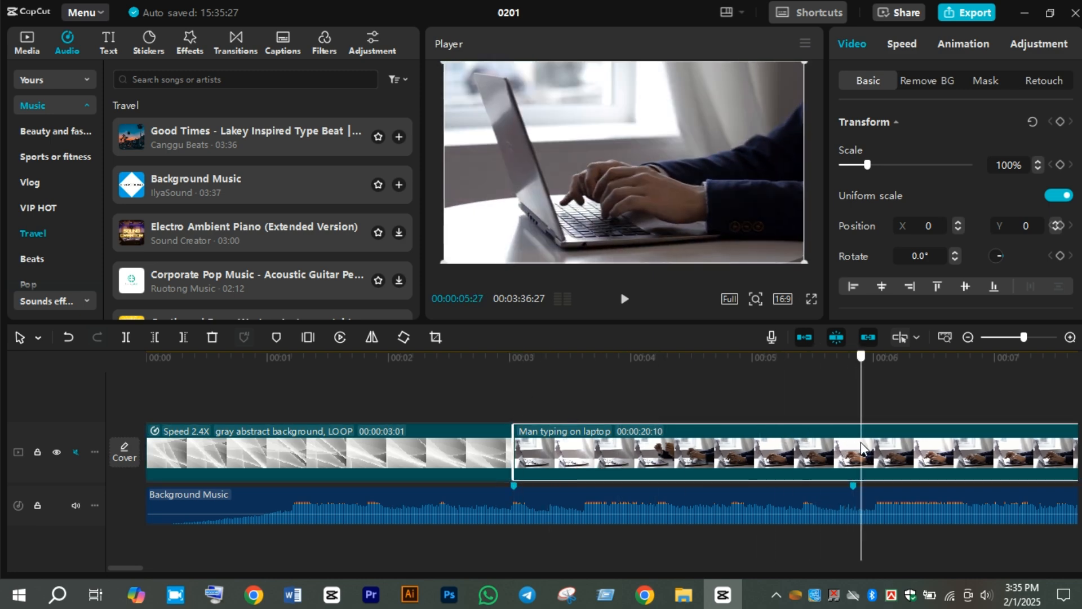
click(854, 408)
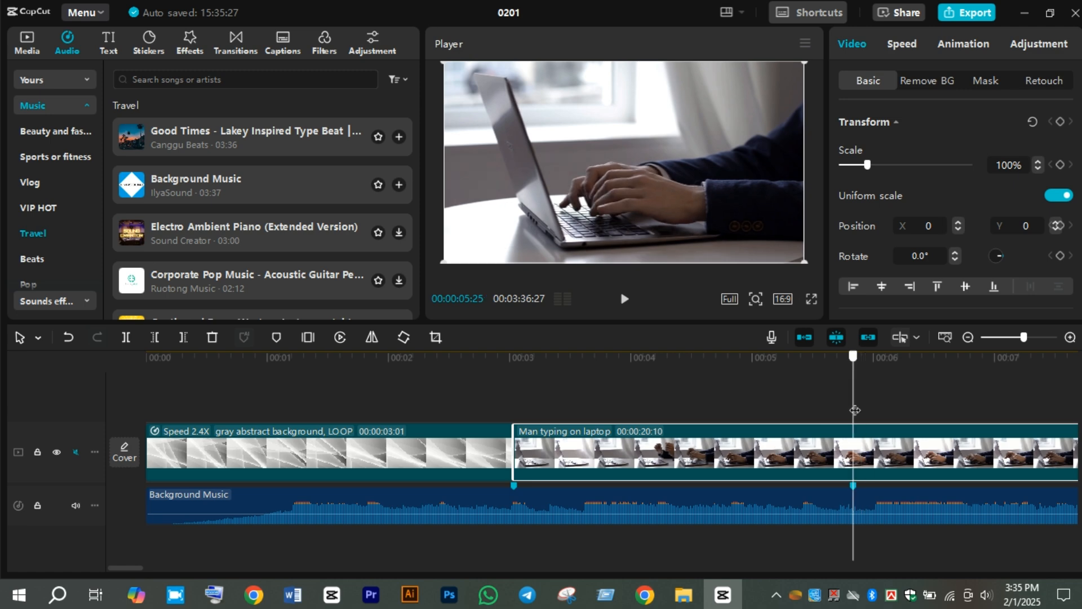
click(183, 337)
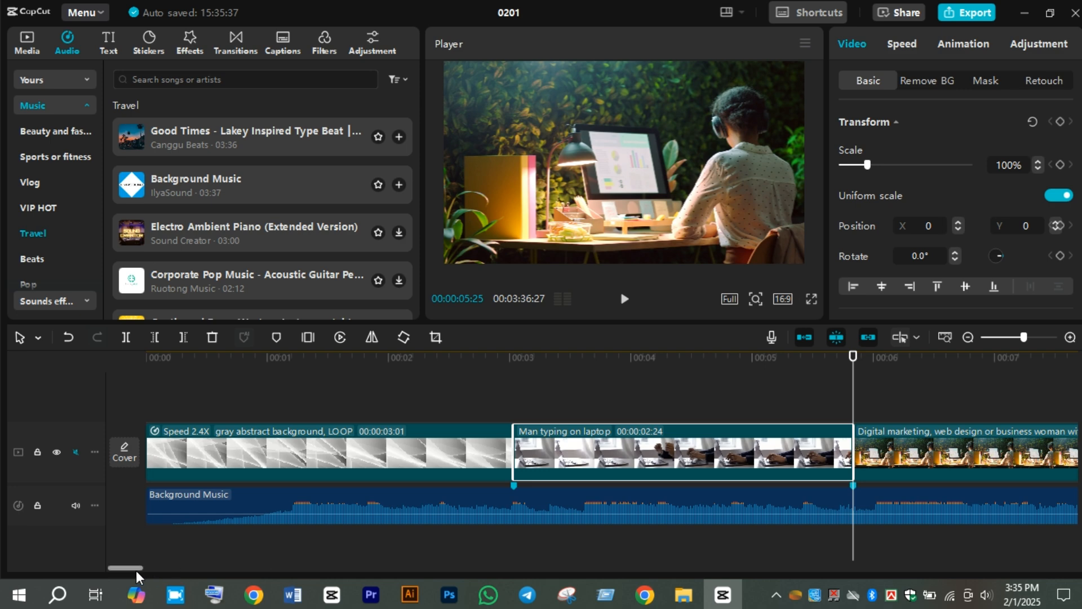
Step: Trim the end of the Digital marketing clip to the third music marker at 00:00:08:07
mouse_move(137, 571)
mouse_down()
mouse_move(182, 566)
mouse_move(155, 563)
mouse_up()
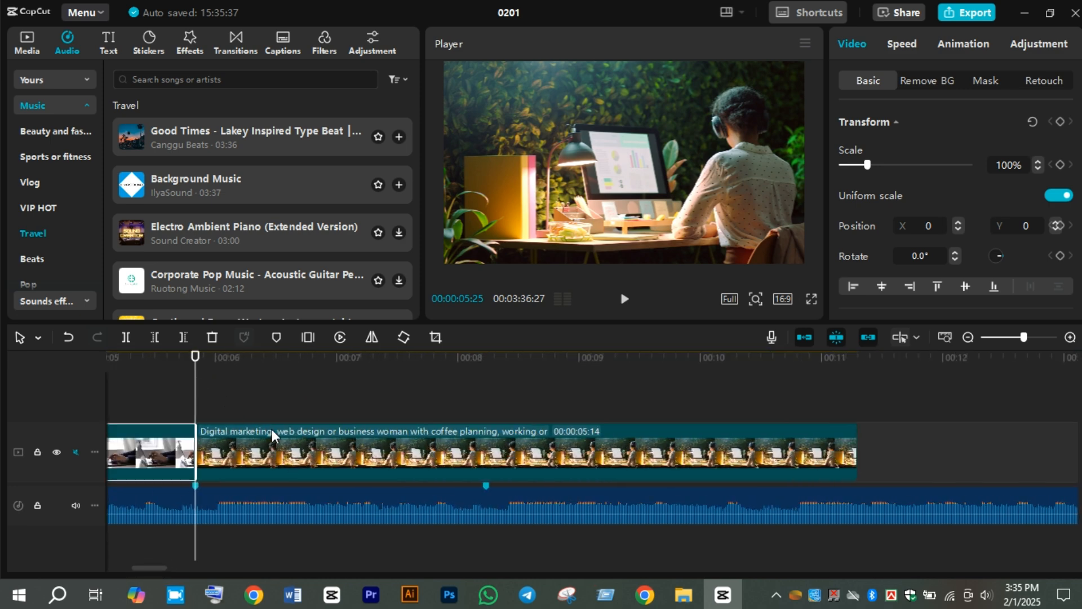
click(276, 451)
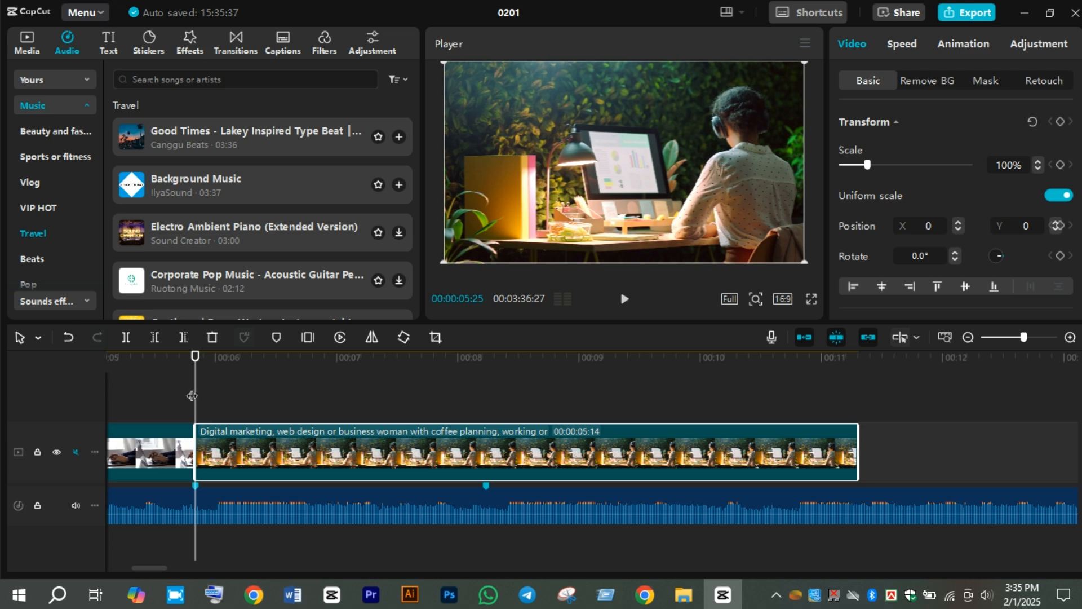
drag(194, 395, 487, 476)
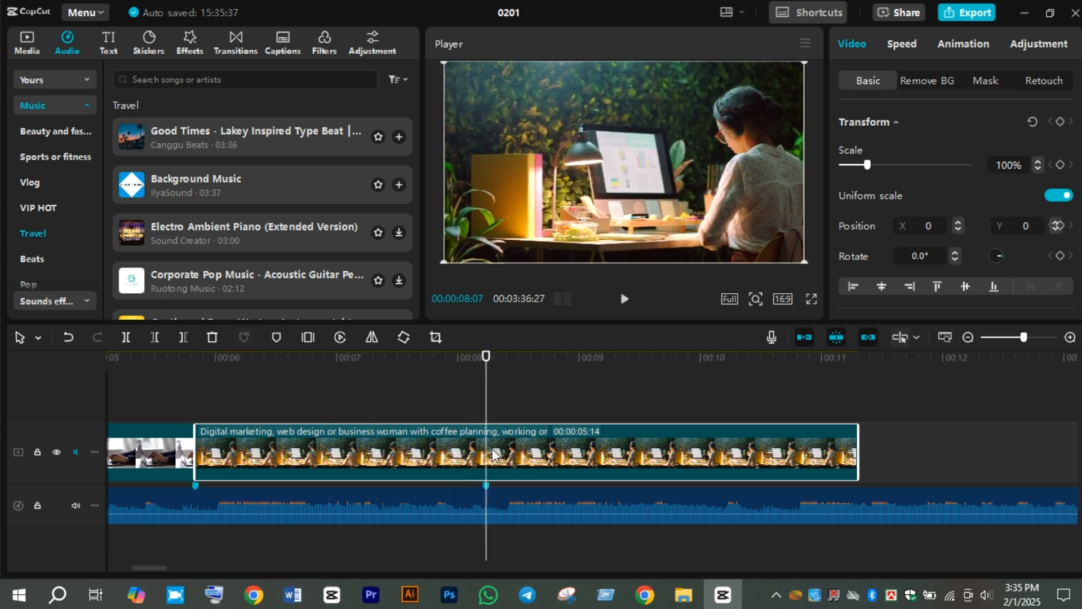
click(179, 332)
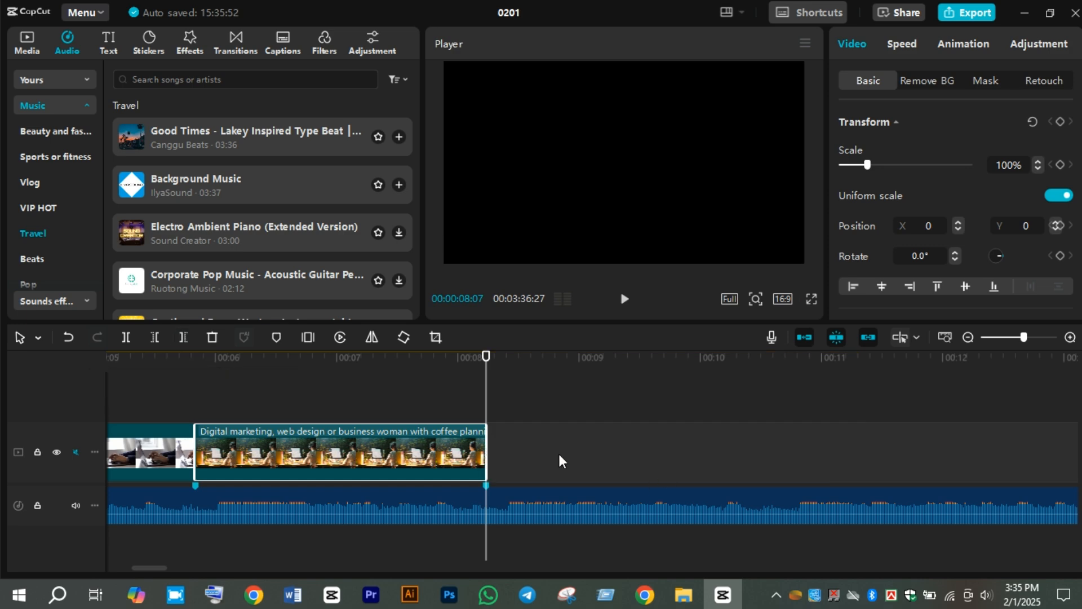
Step: Add the Summer landscape stock clip from the library's Scenery category after the Digital marketing clip
click(29, 43)
click(50, 131)
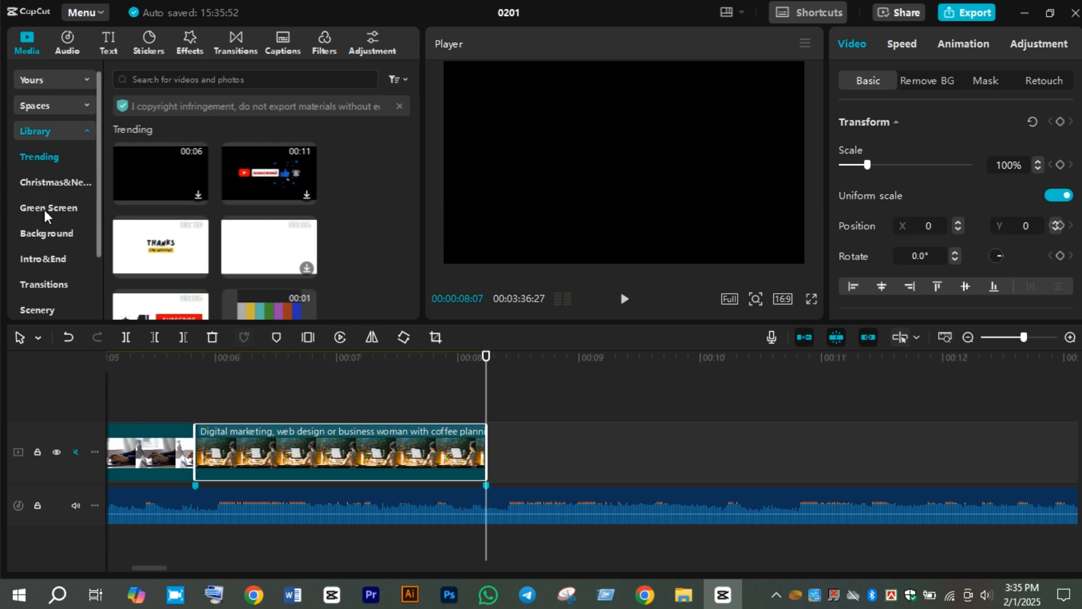
scroll(56, 245, down, 2)
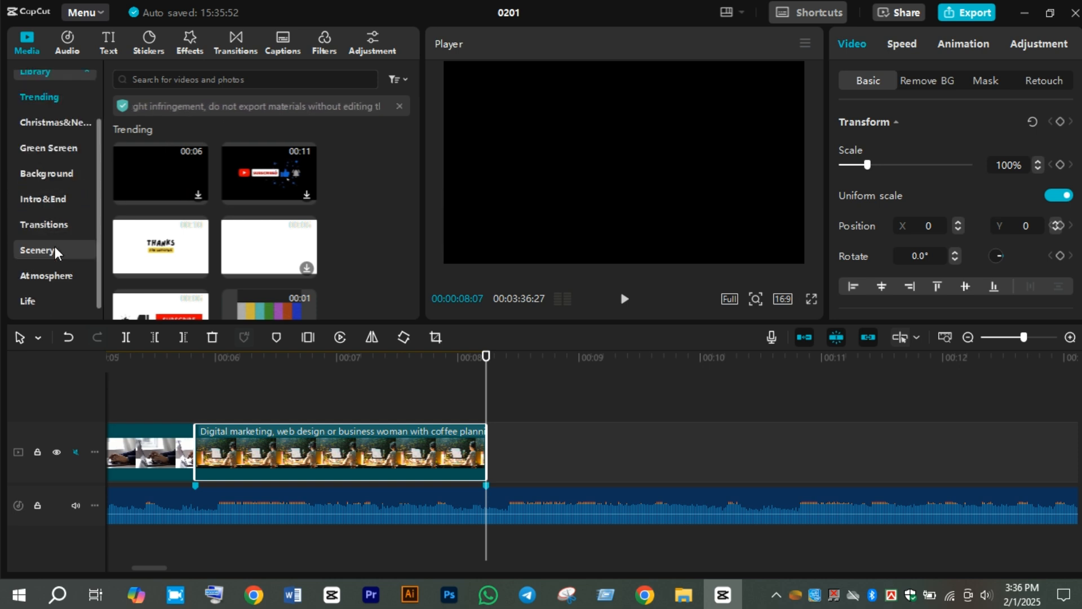
click(53, 253)
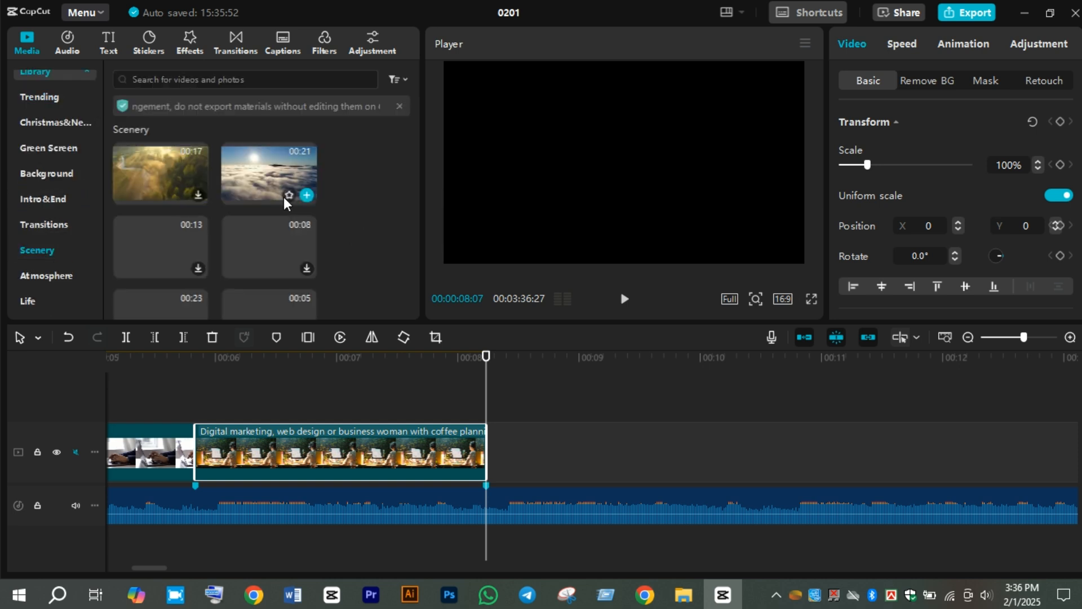
drag(171, 175, 484, 443)
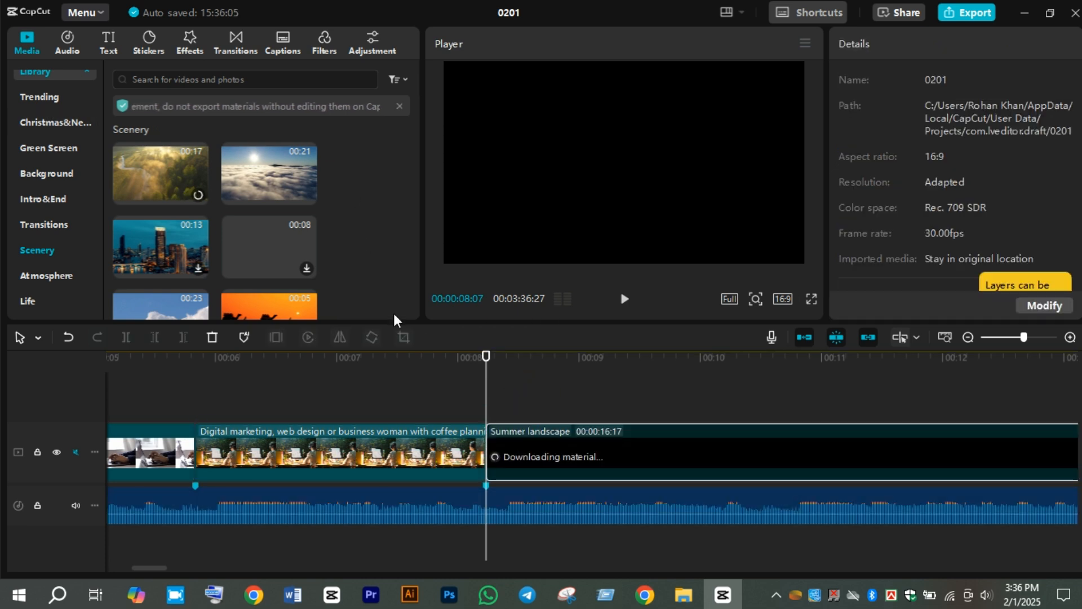
drag(157, 567, 232, 570)
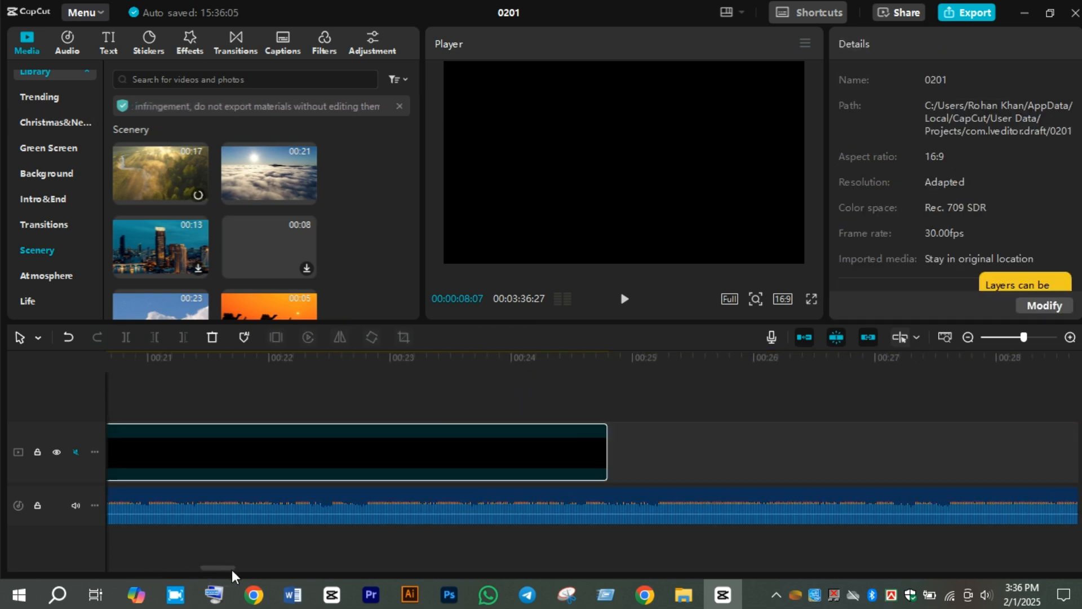
drag(473, 370, 454, 440)
drag(227, 570, 180, 570)
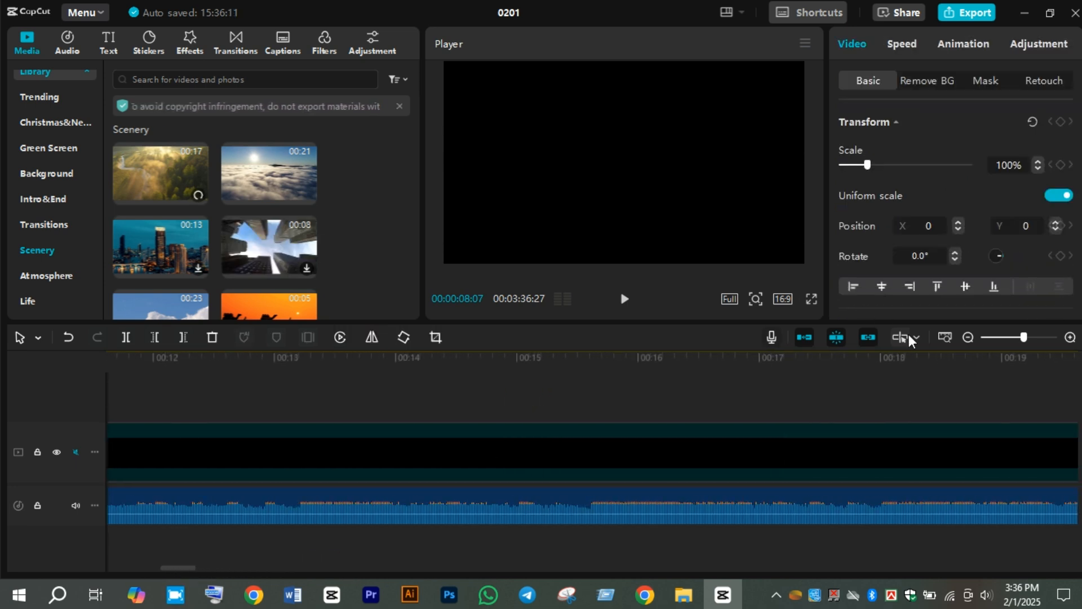
Step: Play the music past the third marker and place a timeline marker on the next beat at 00:00:10:20
click(968, 341)
click(968, 340)
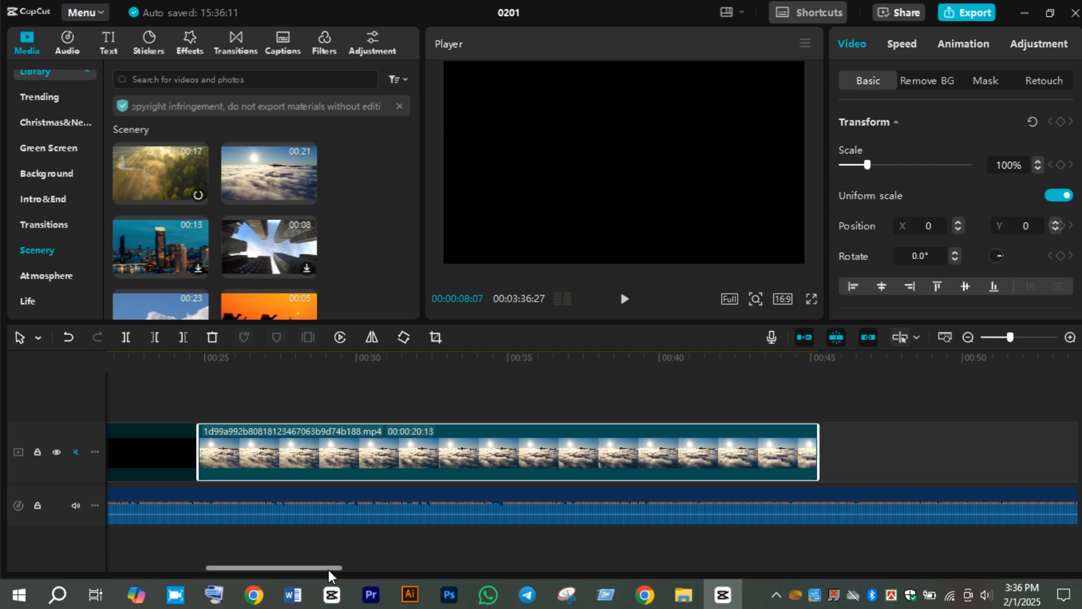
drag(328, 569, 237, 570)
click(230, 421)
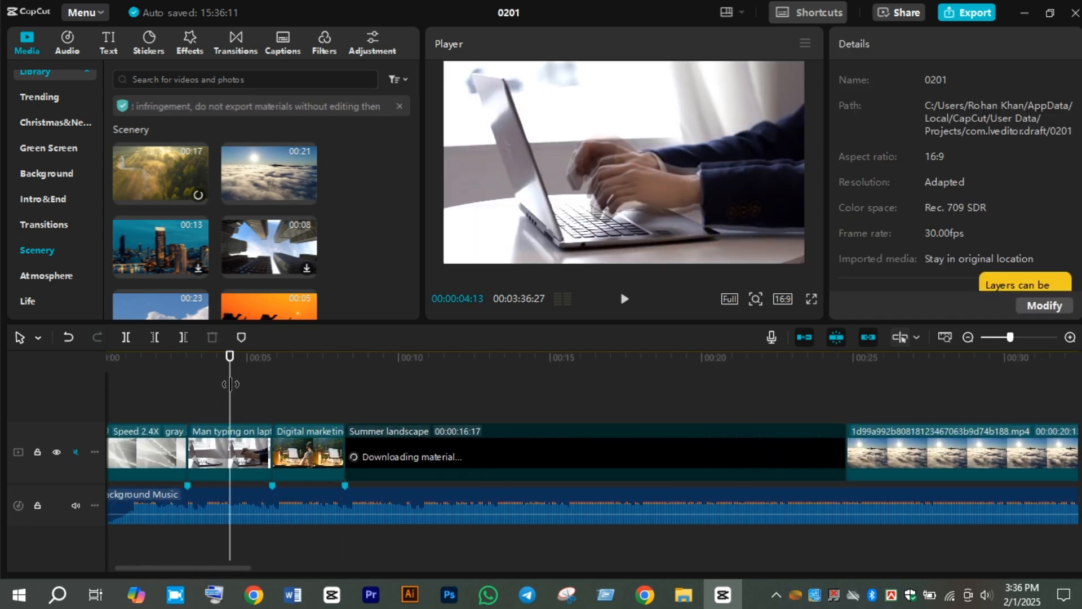
key(space)
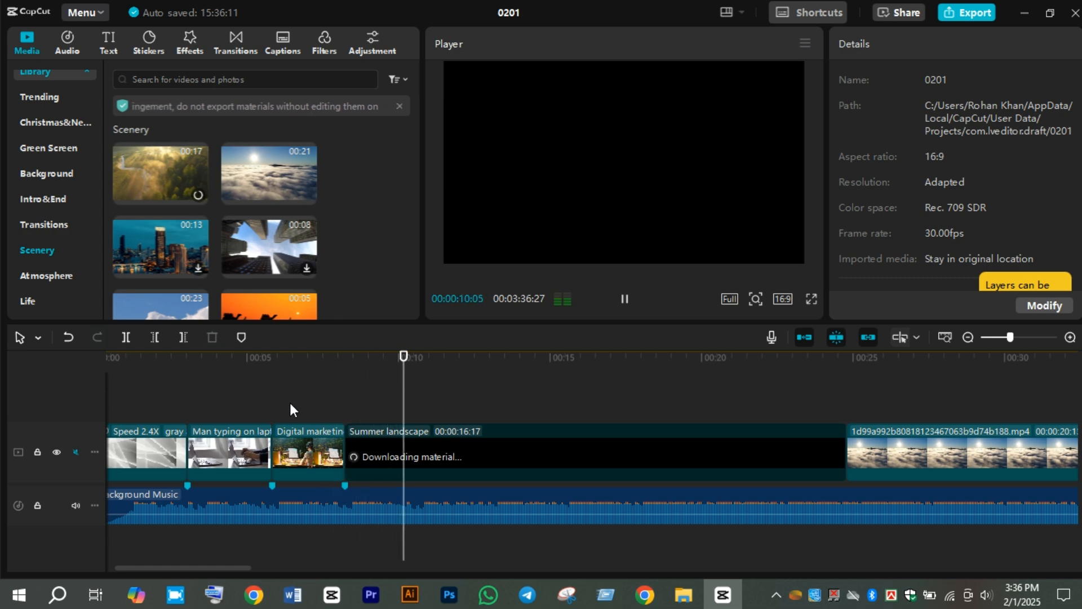
key(space)
click(243, 340)
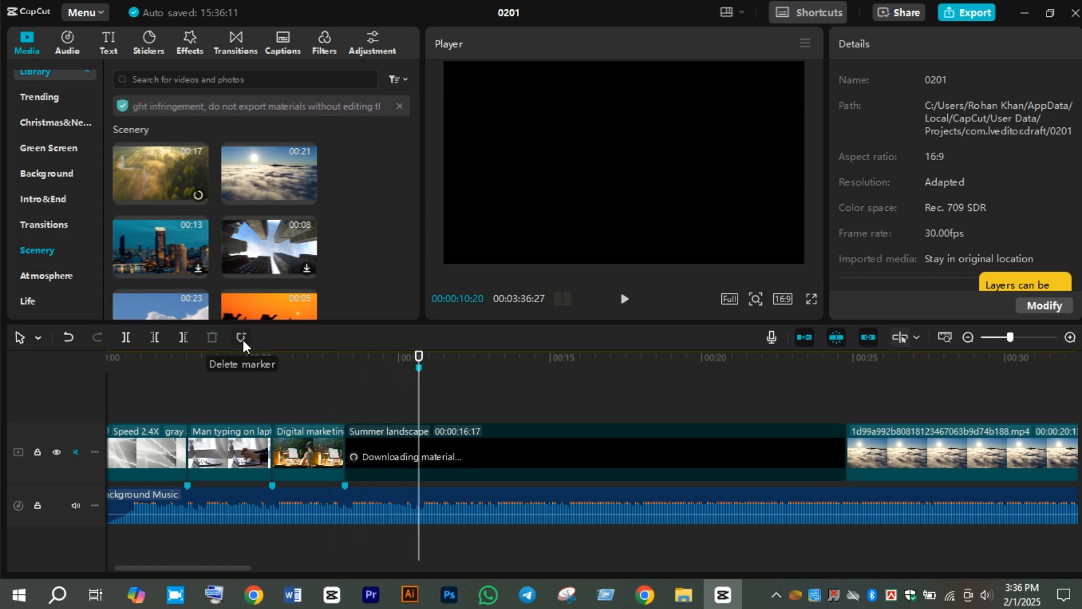
key(space)
key(space)
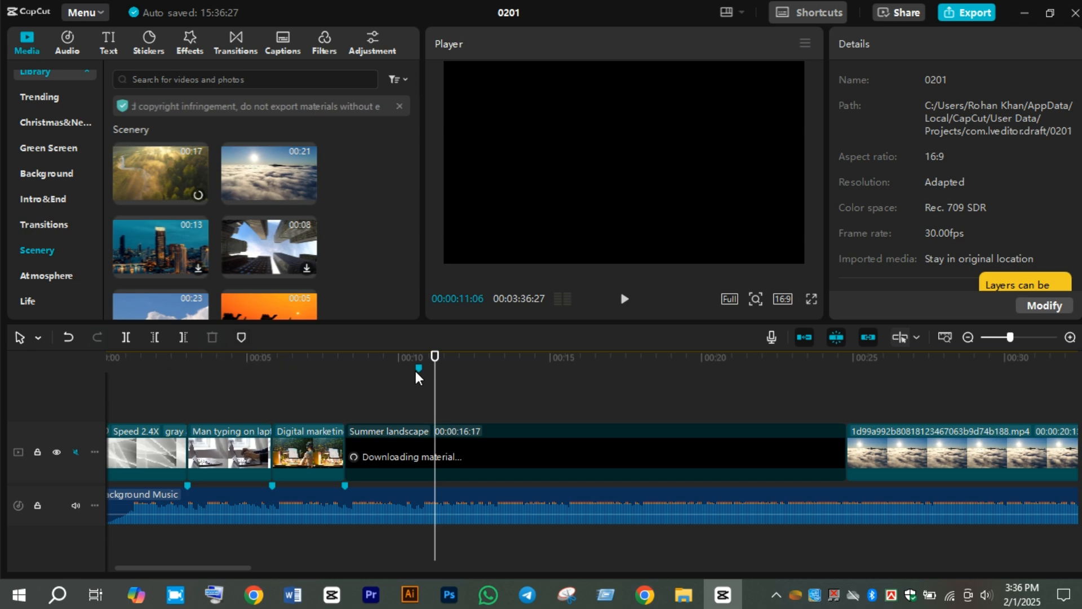
Step: Try to delete the timeline marker at 00:00:10:20 and undo the deletion of the background music
mouse_move(419, 367)
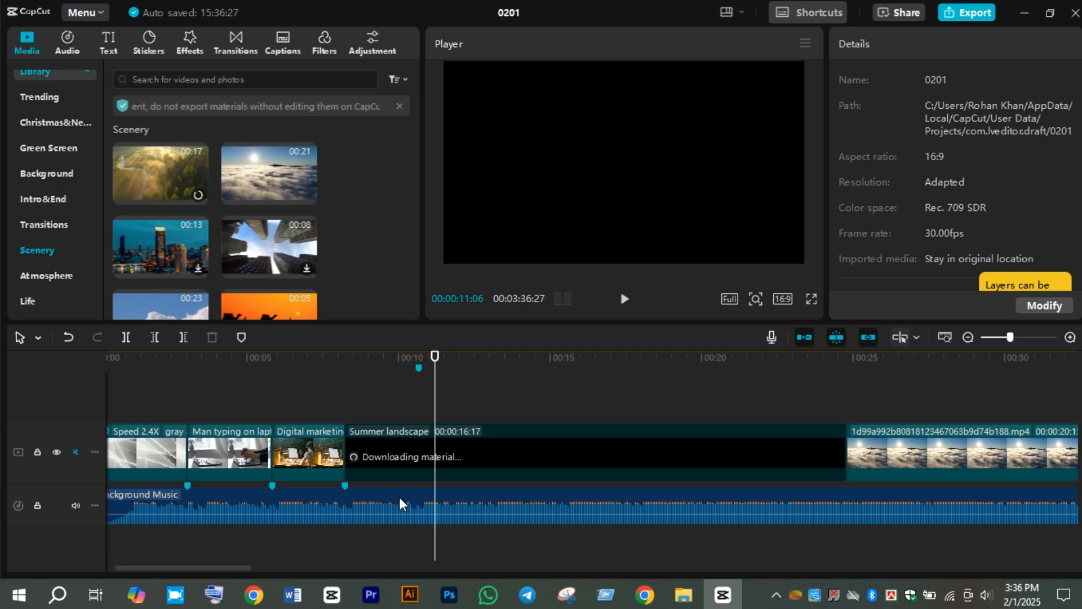
click(384, 495)
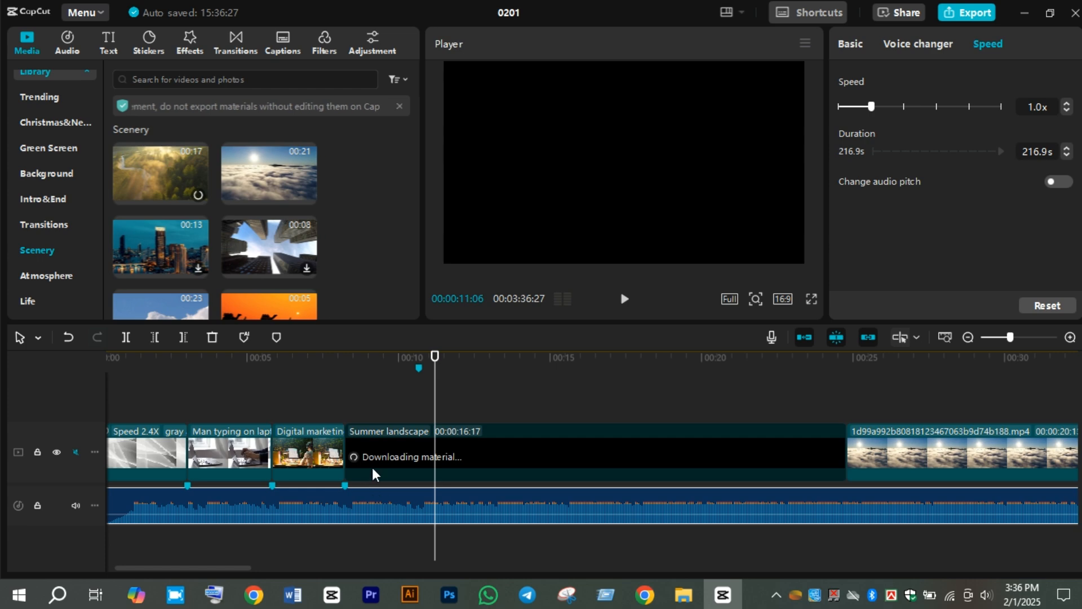
drag(432, 414, 412, 378)
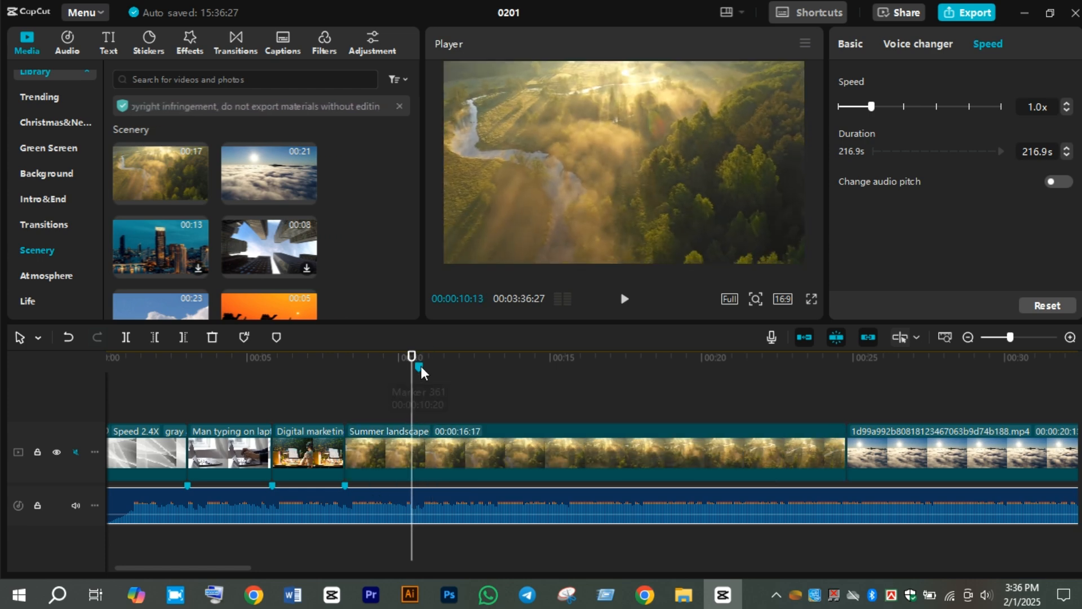
click(420, 367)
click(217, 337)
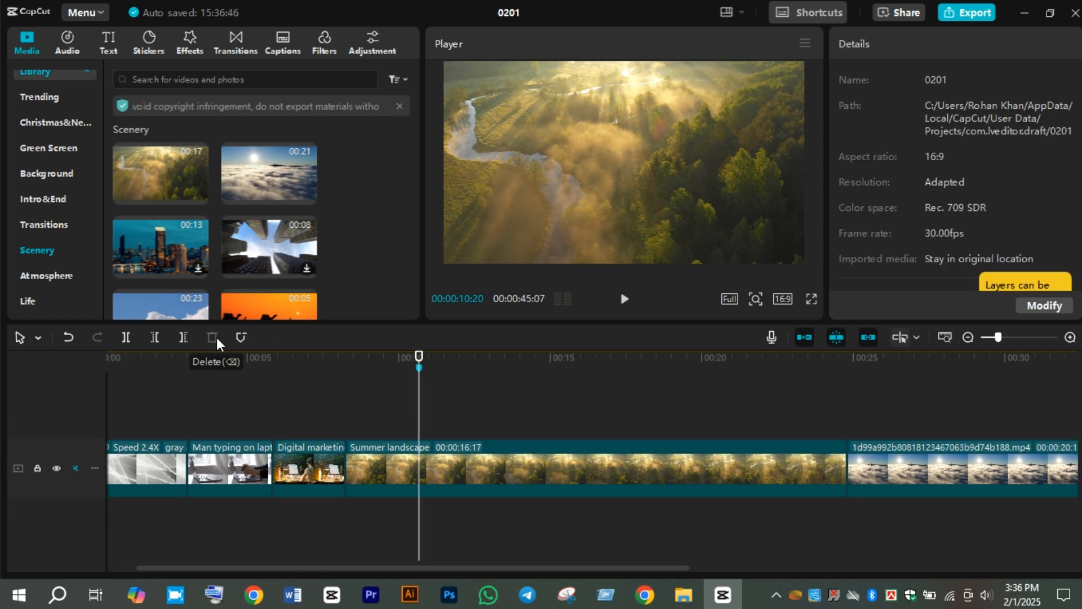
key(ctrl+z)
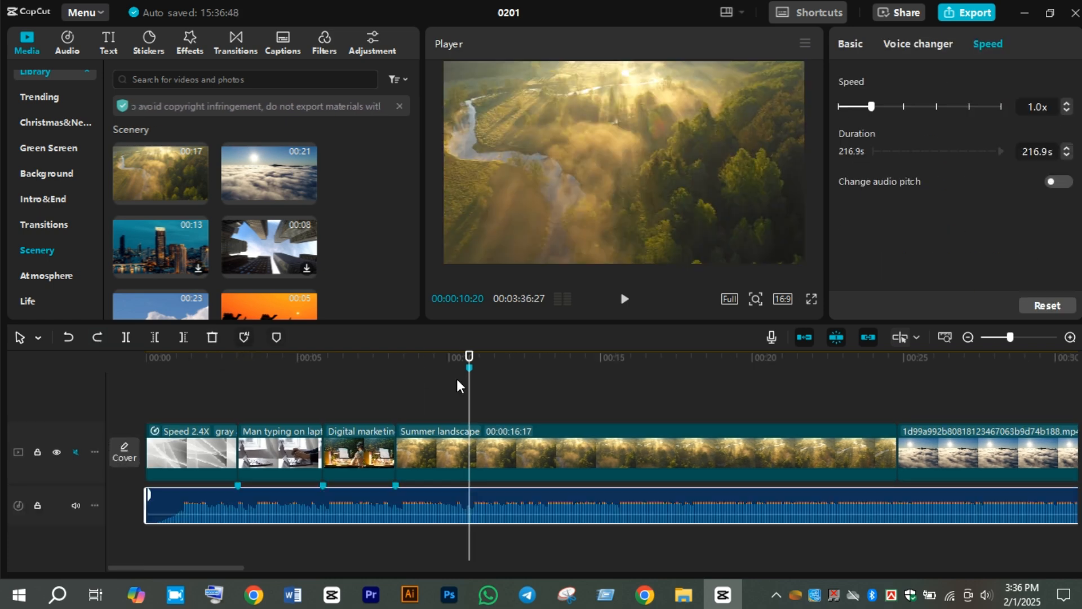
Step: Remove the timeline marker at 00:00:10:20 and add a marker to the background music at the same time
click(520, 394)
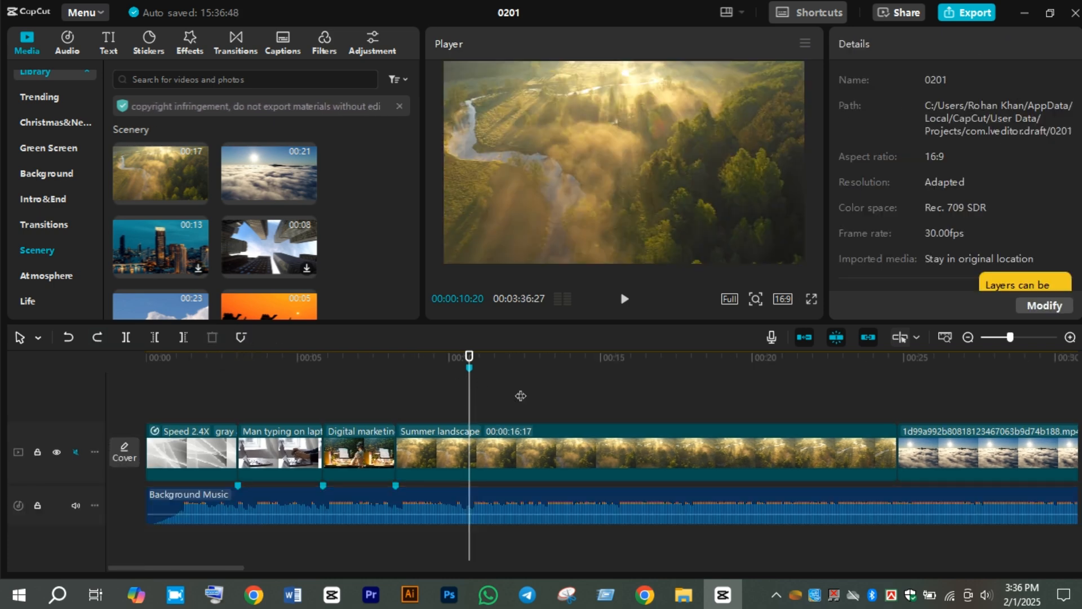
click(470, 368)
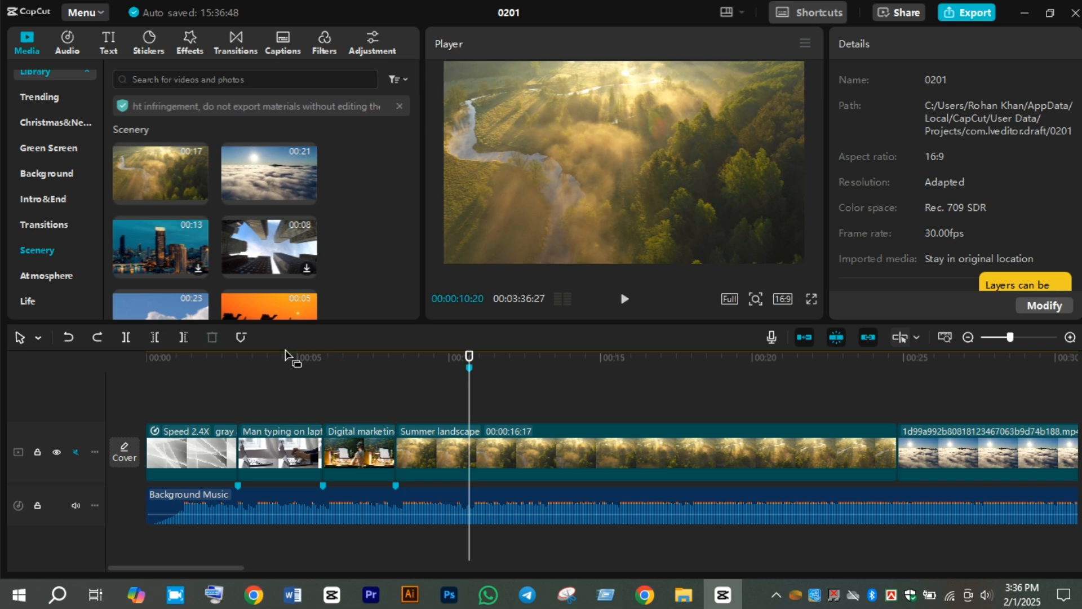
click(240, 338)
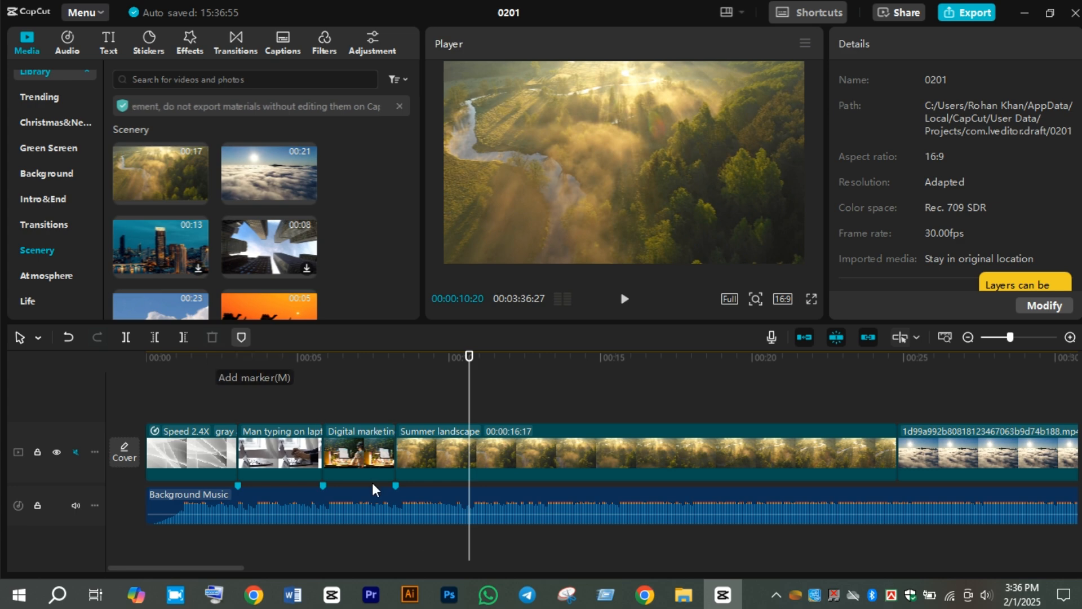
click(420, 496)
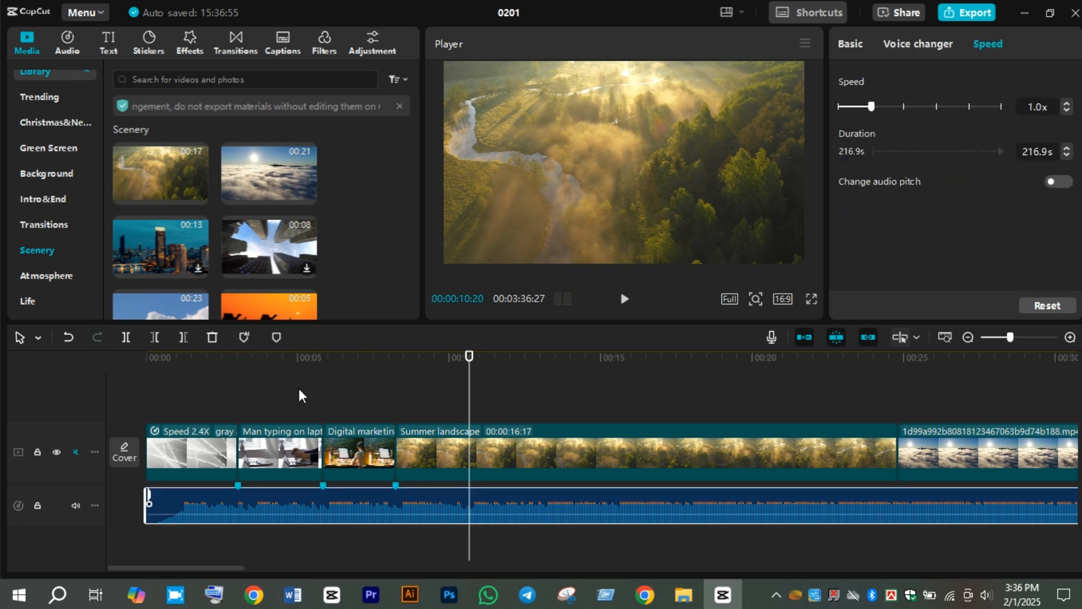
click(276, 338)
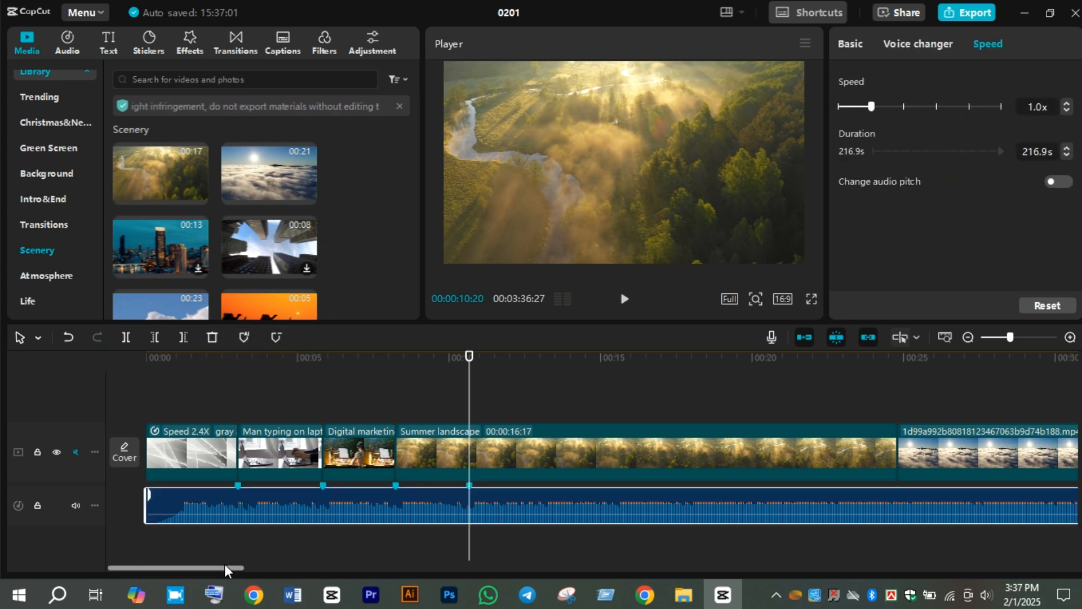
Step: Play the music onward and add a fifth beat marker to the background music at 00:00:13:05
drag(224, 563, 263, 571)
key(space)
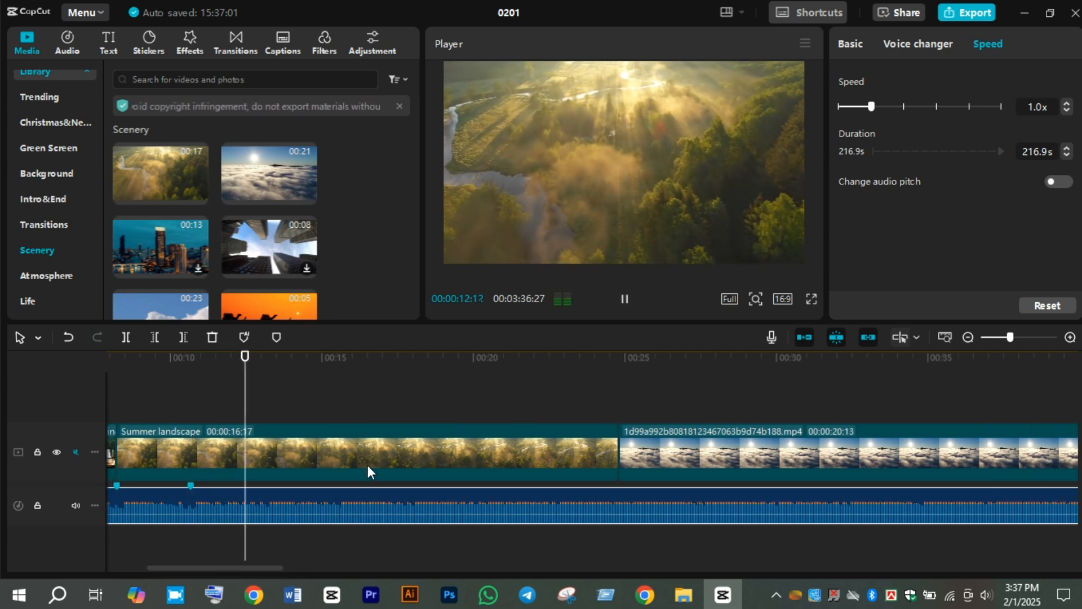
key(space)
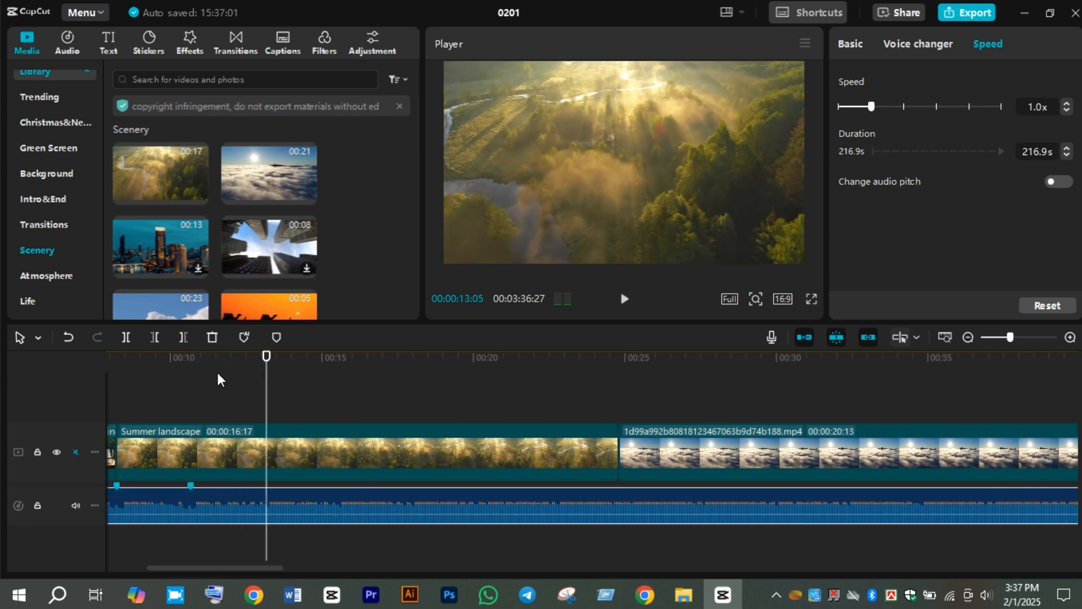
click(276, 337)
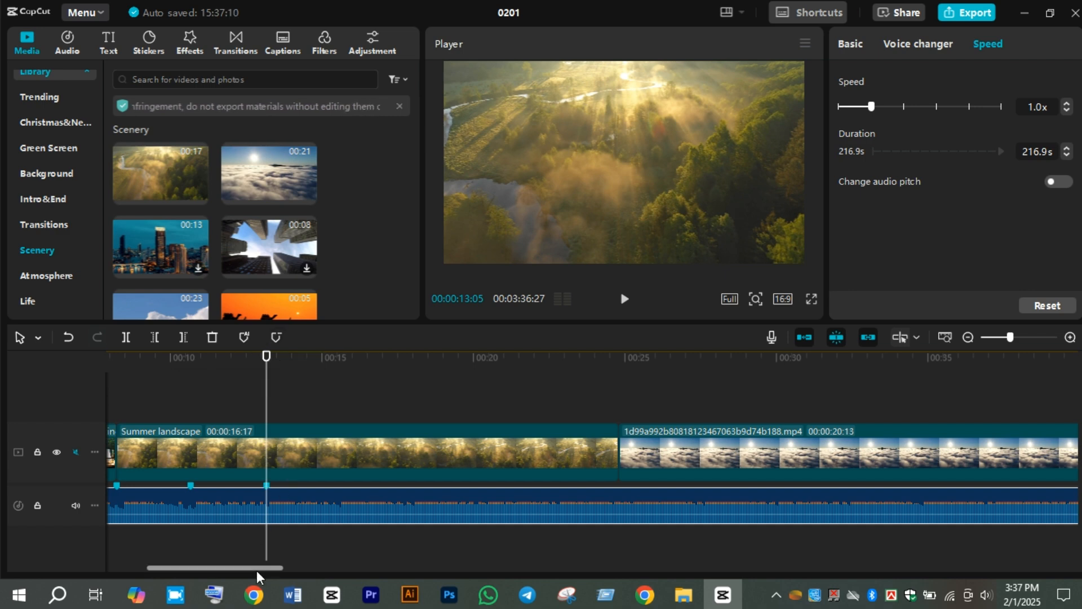
Step: Set the Summer landscape clip's speed to 1.7x and trim its end to the fourth music marker at 00:00:10:20
drag(256, 571, 242, 571)
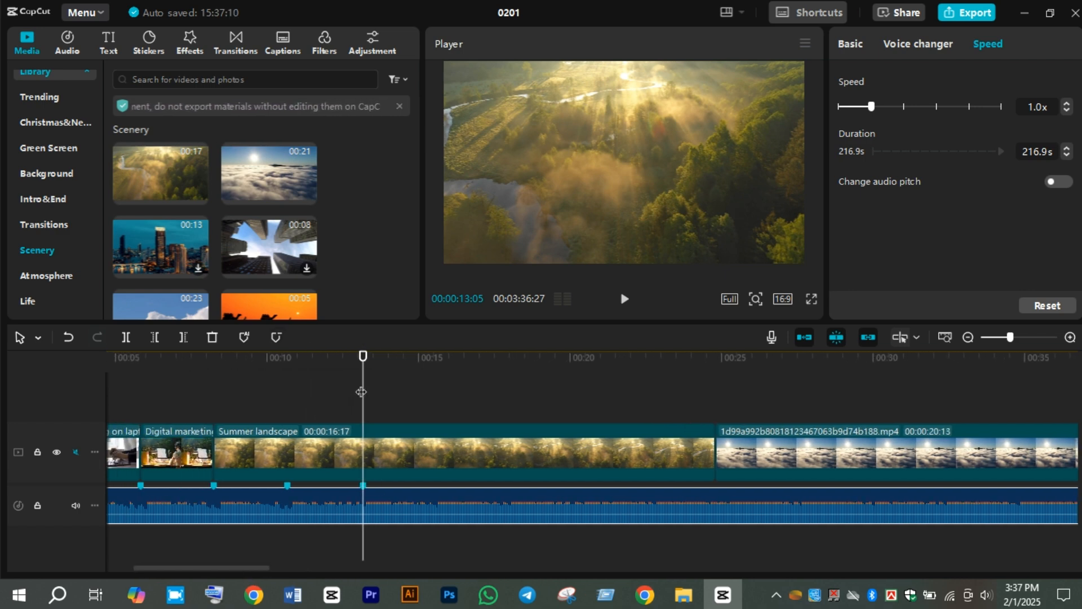
click(284, 422)
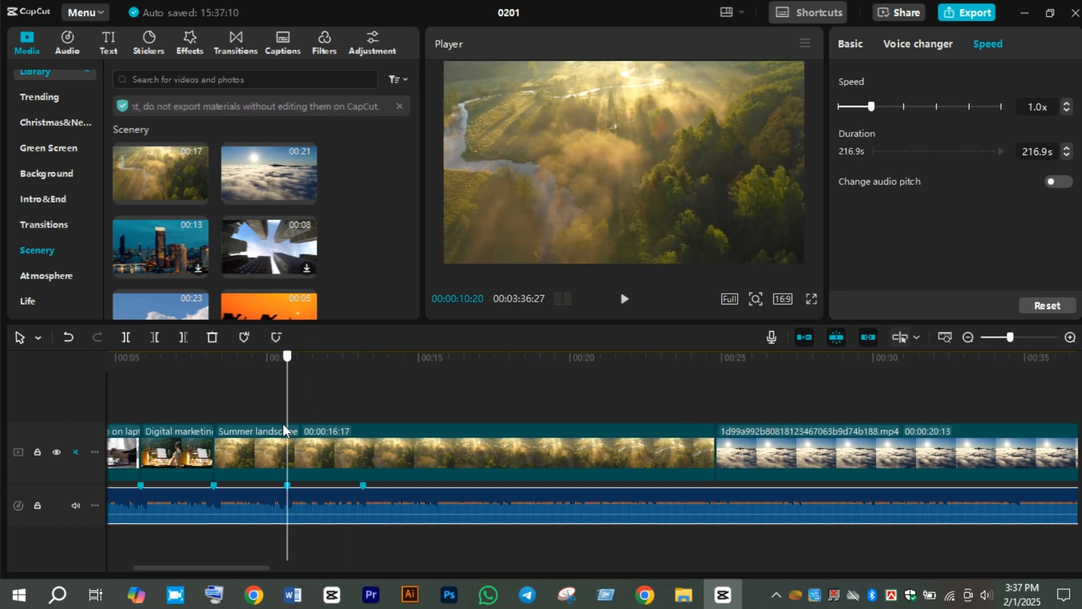
click(313, 447)
click(905, 45)
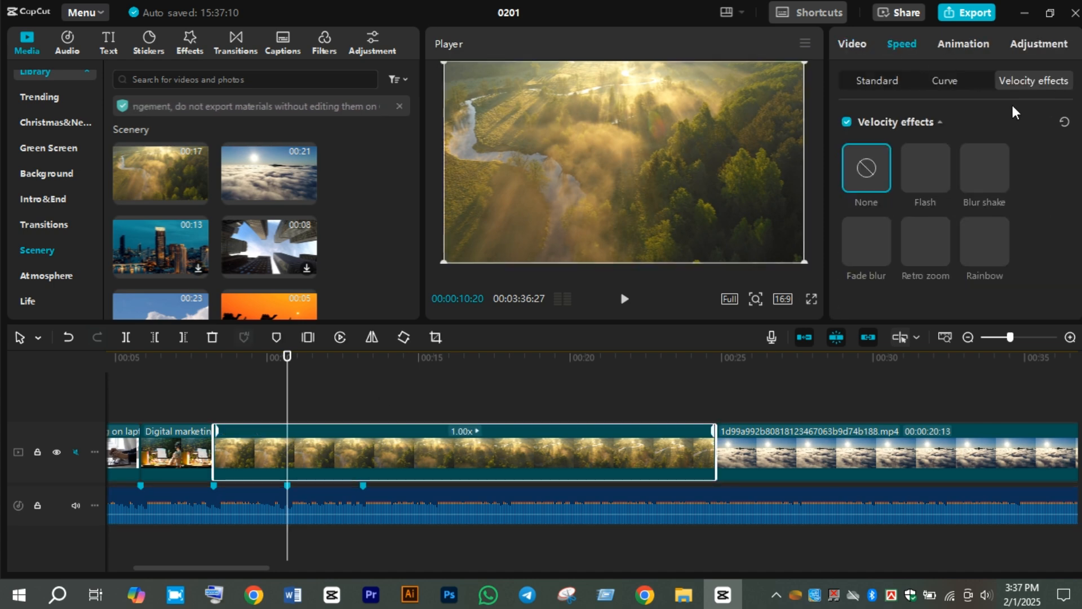
click(901, 82)
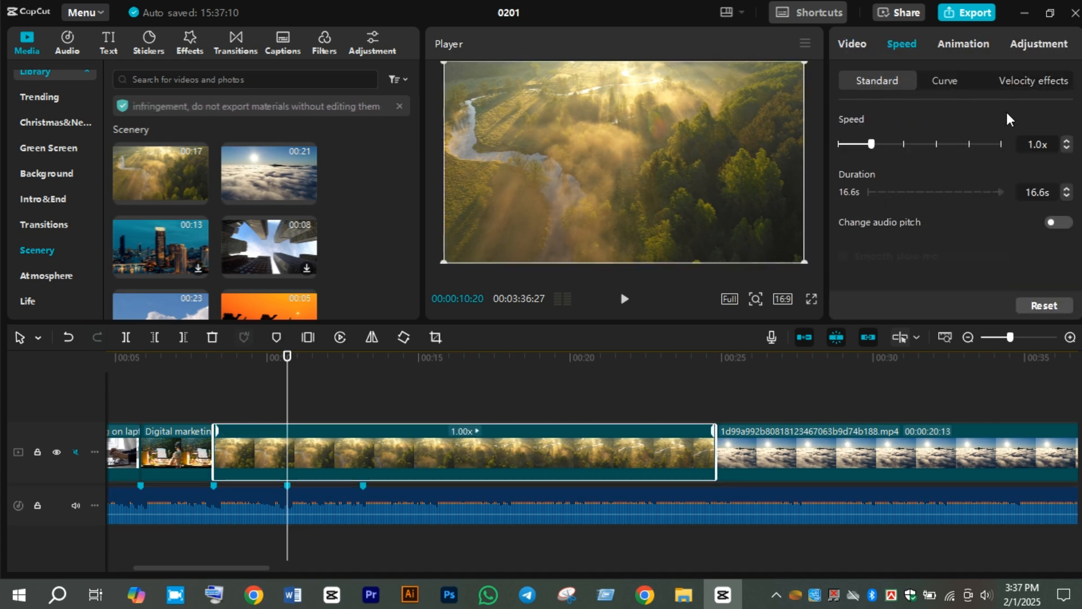
click(1066, 141)
click(1065, 141)
click(1066, 141)
click(1066, 141)
click(1066, 141)
click(1066, 141)
click(1066, 141)
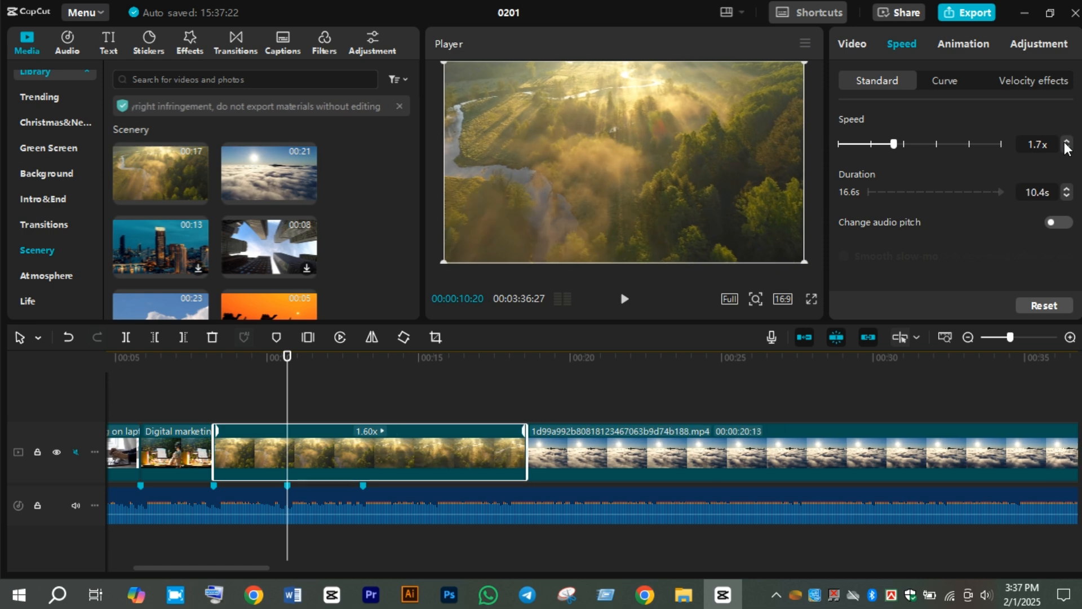
click(192, 338)
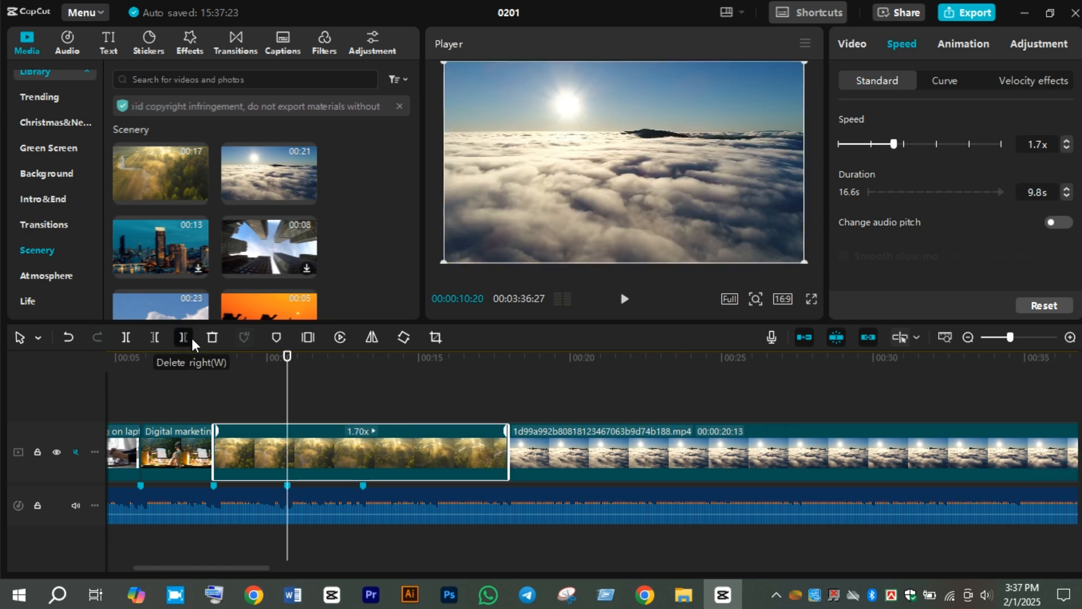
Step: Set the sun-above-clouds clip's speed to 2.0x and trim its end to the fifth music marker at 00:00:13:05
click(394, 462)
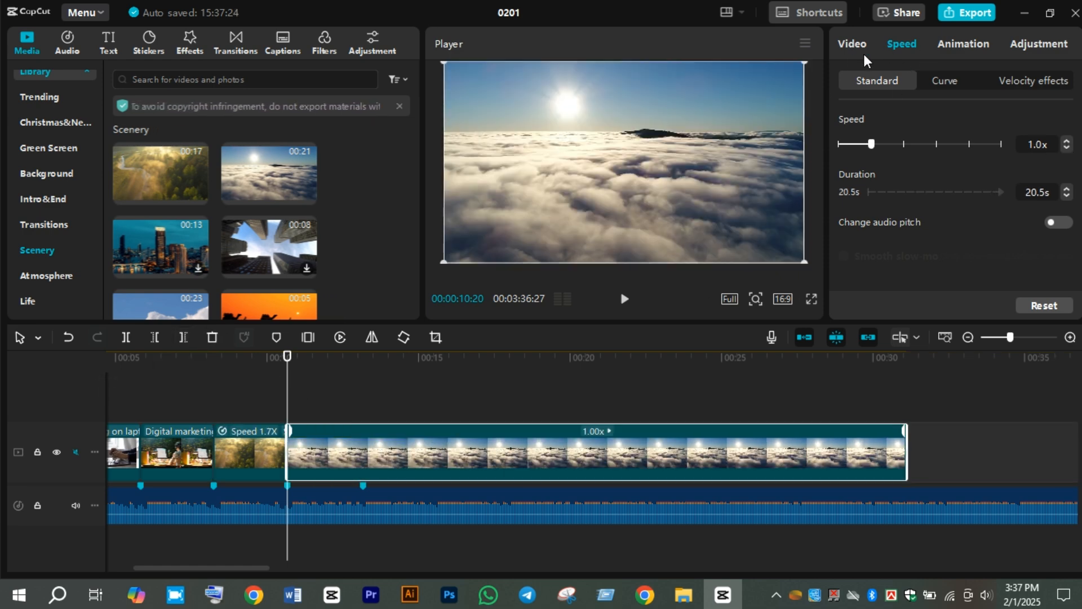
click(1065, 141)
click(1066, 141)
click(1065, 141)
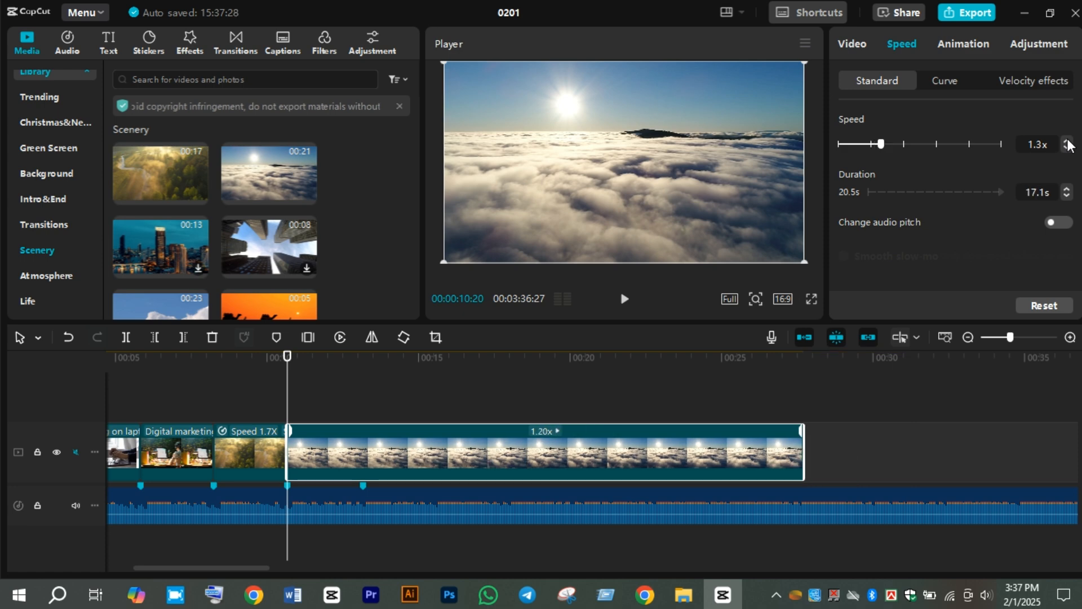
click(1066, 141)
click(1065, 141)
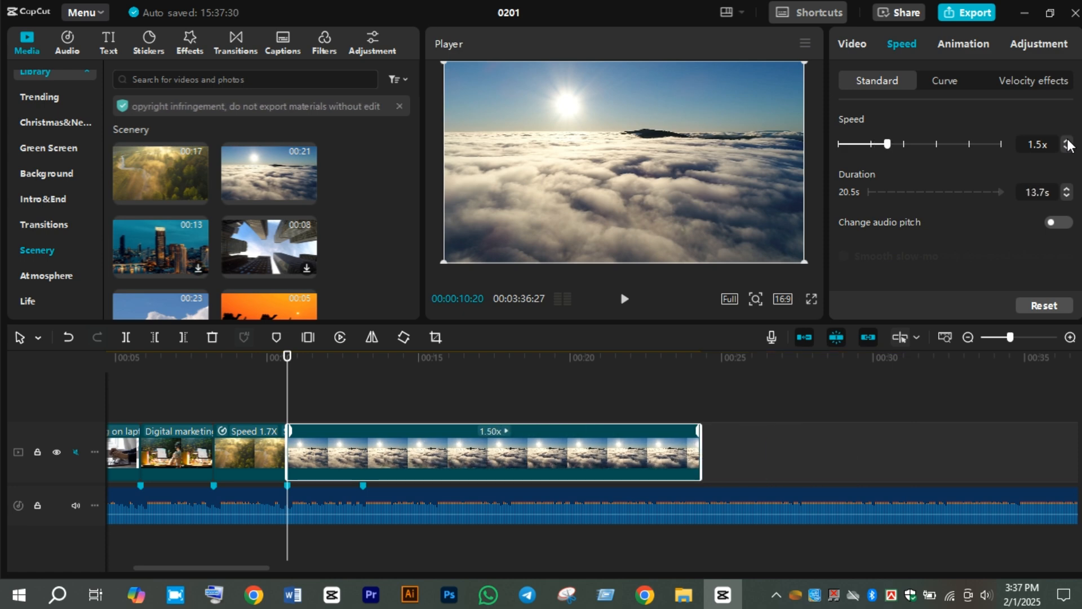
click(1067, 141)
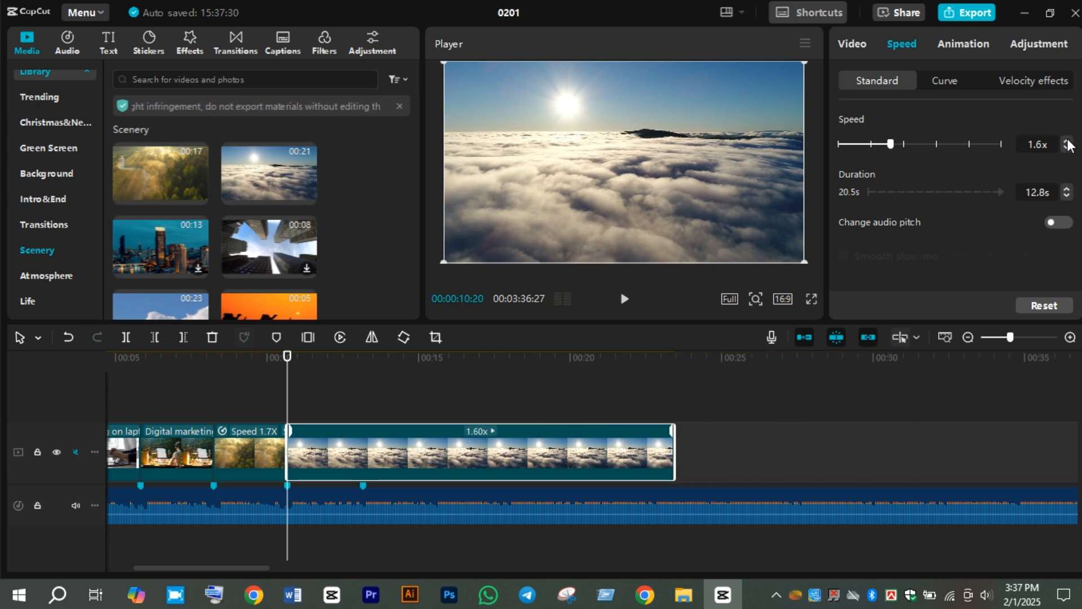
click(1066, 141)
click(1066, 142)
click(1066, 142)
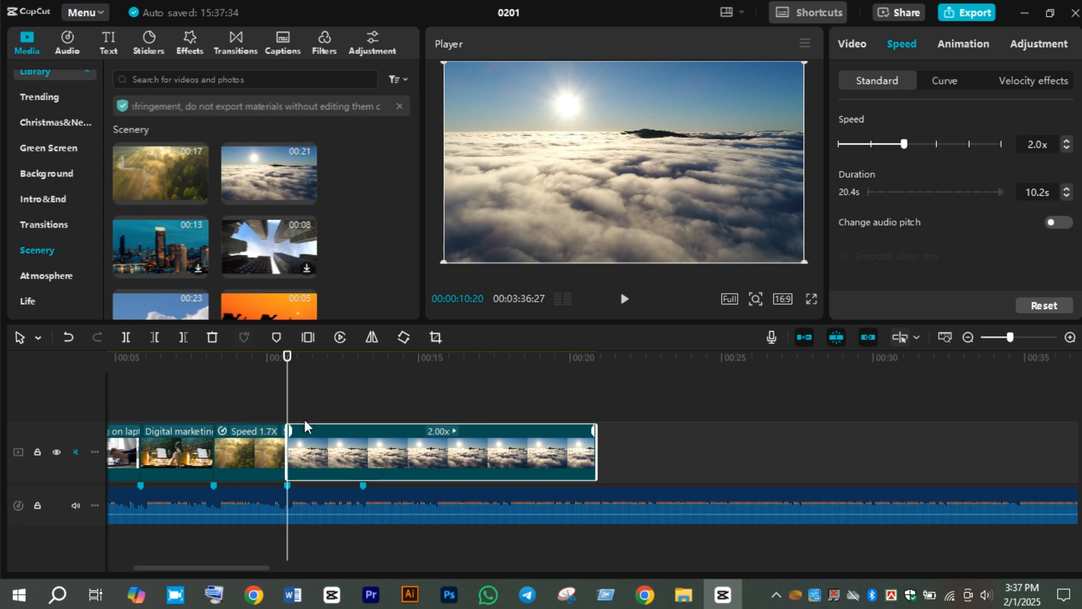
drag(293, 386, 359, 406)
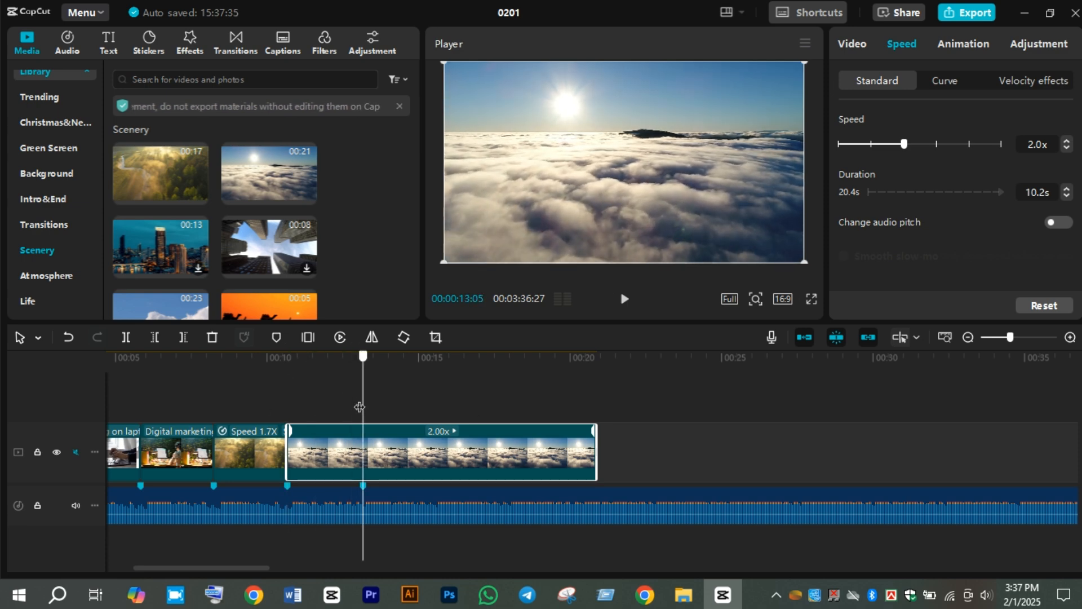
click(182, 337)
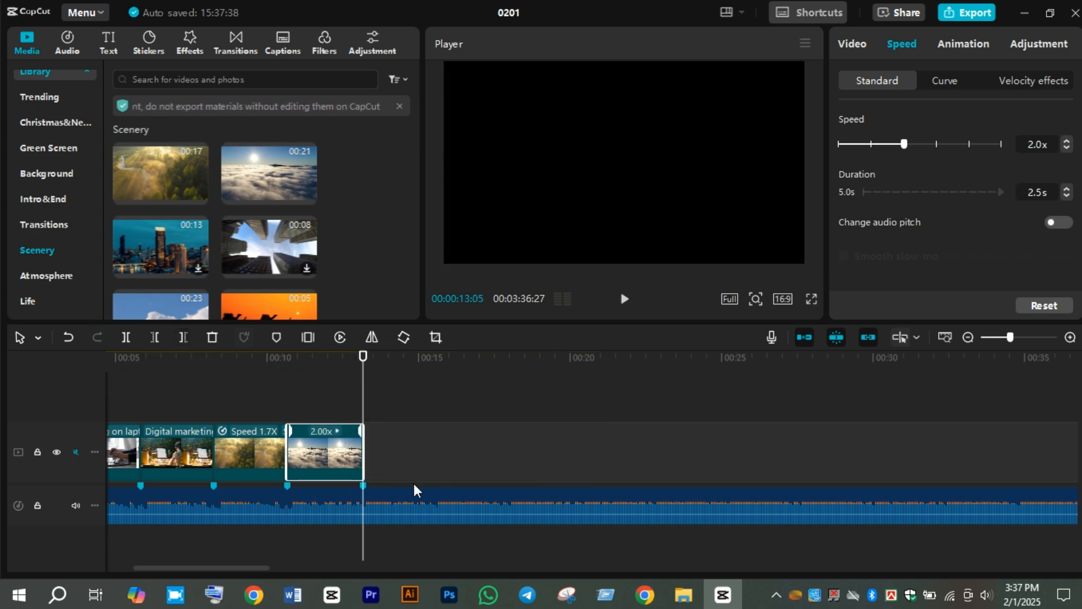
Step: Play the edited sequence from the beginning to check the clip cuts against the music beats
drag(242, 569, 161, 570)
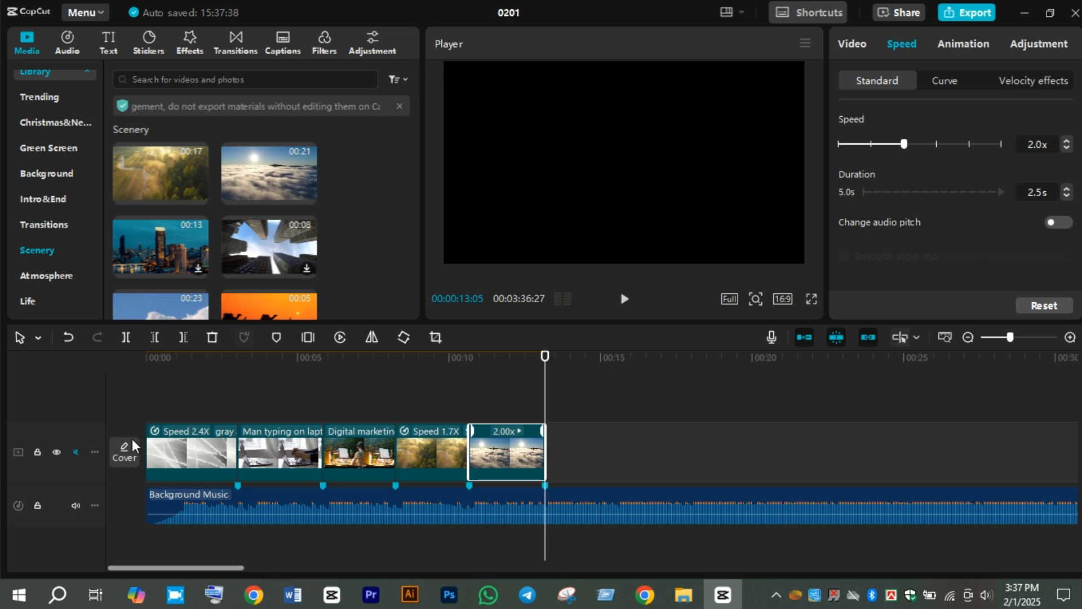
click(151, 395)
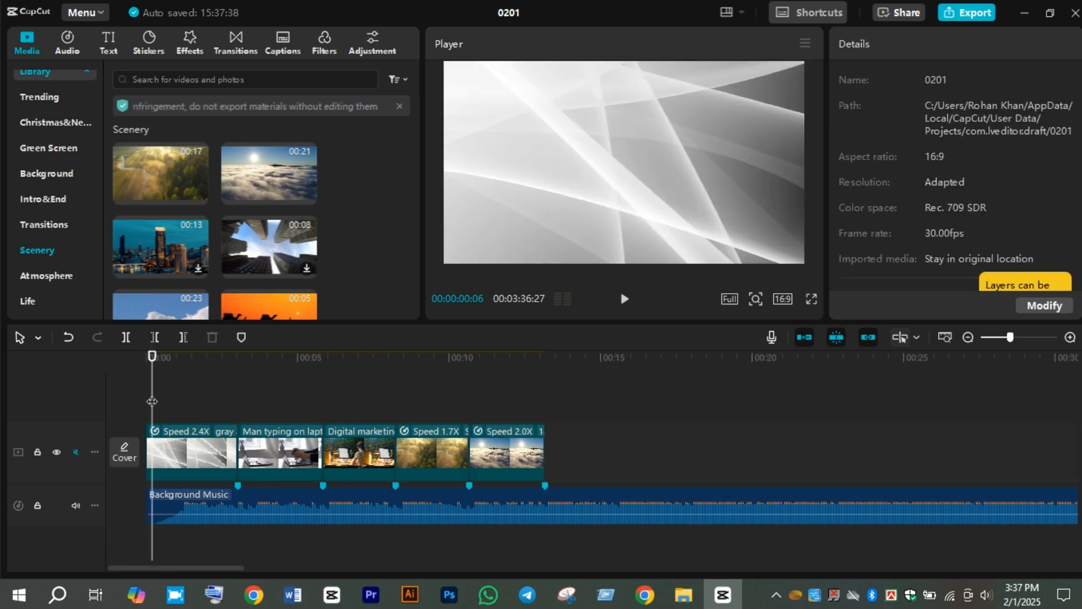
click(130, 392)
key(space)
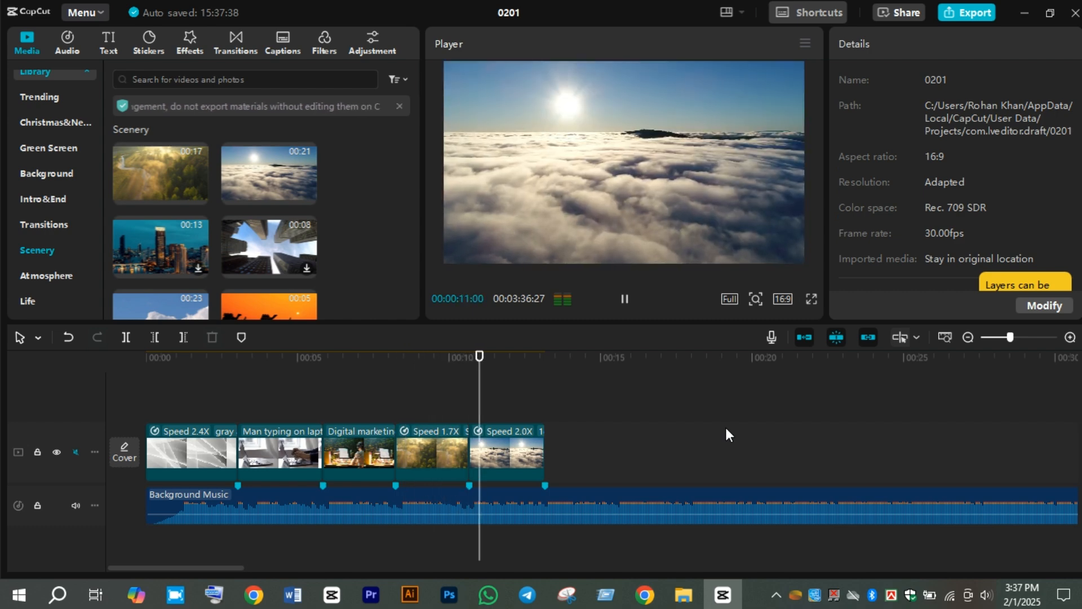
key(space)
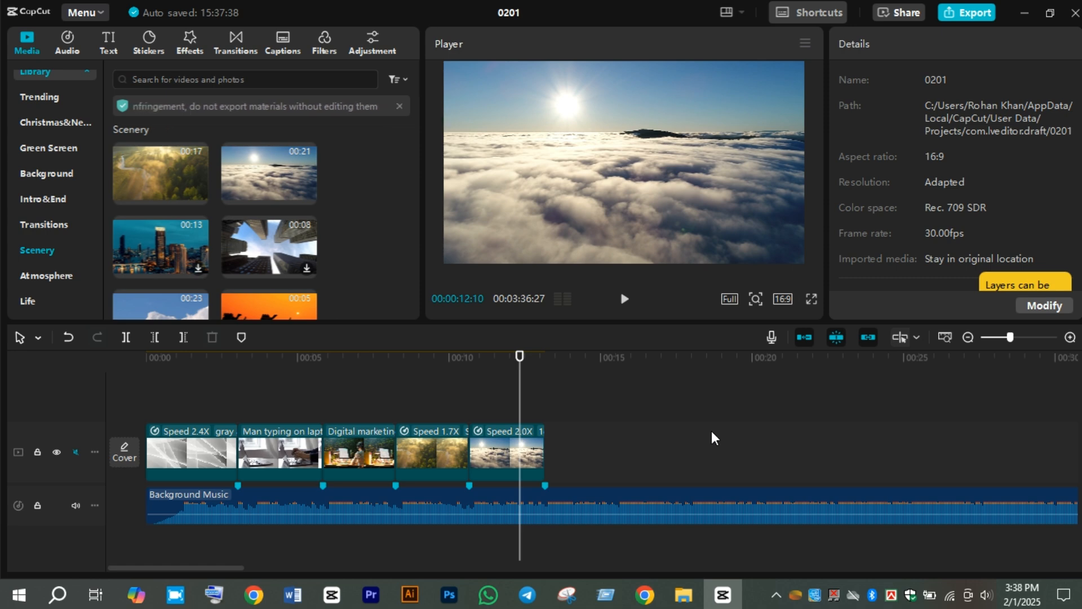
click(544, 486)
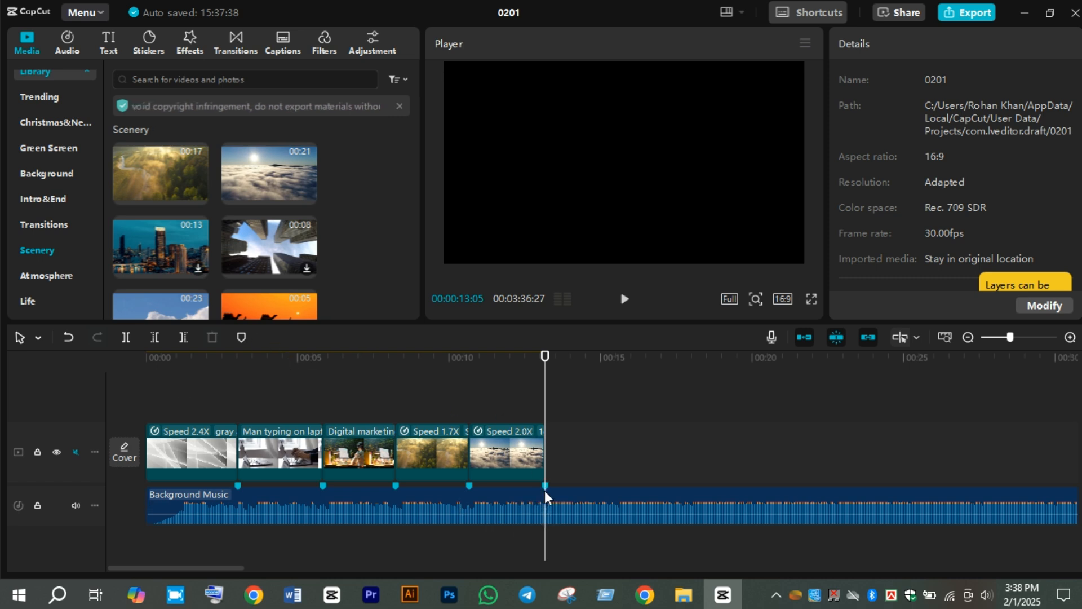
key(ctrl+z)
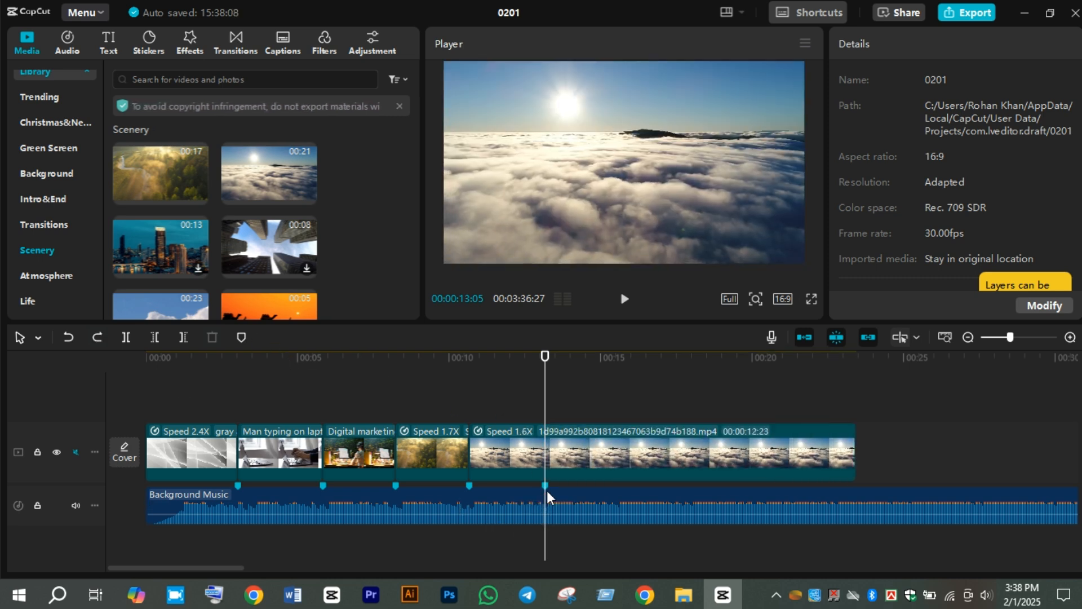
key(ctrl+z)
key(ctrl+z)
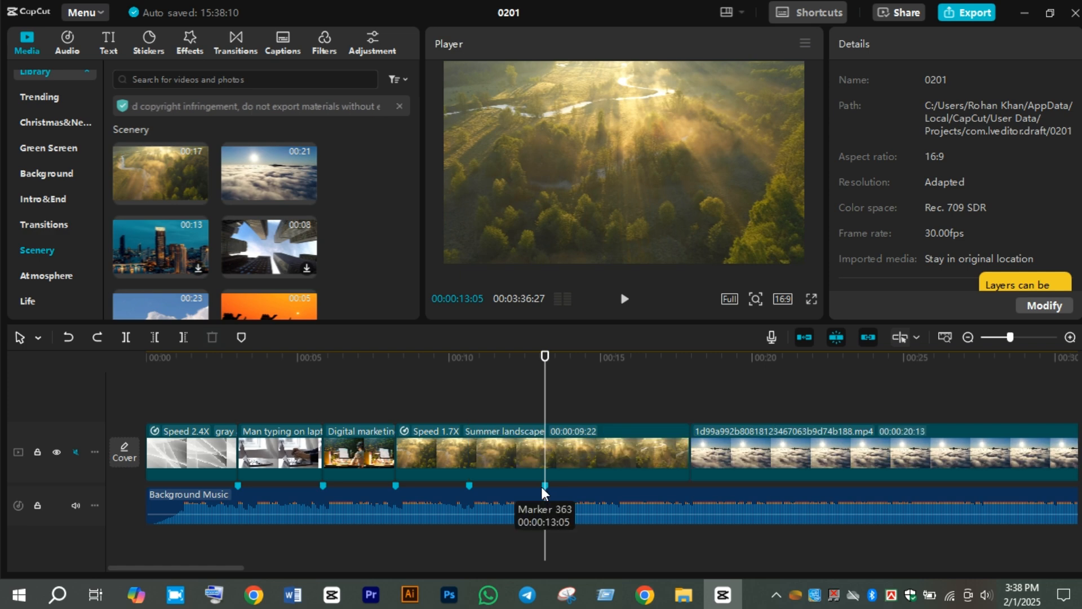
click(98, 337)
click(98, 337)
click(98, 337)
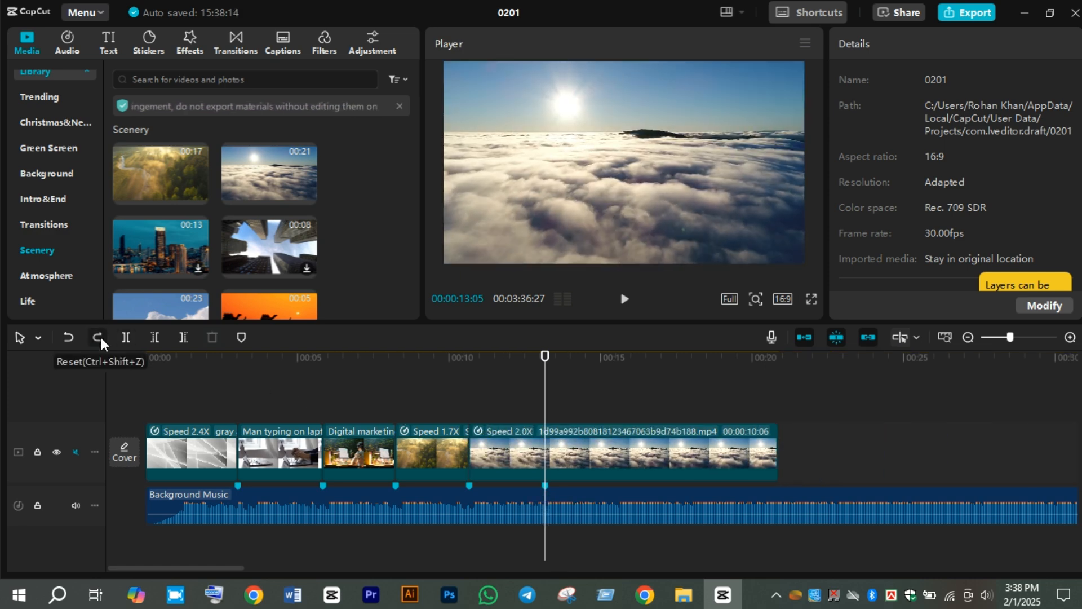
click(100, 337)
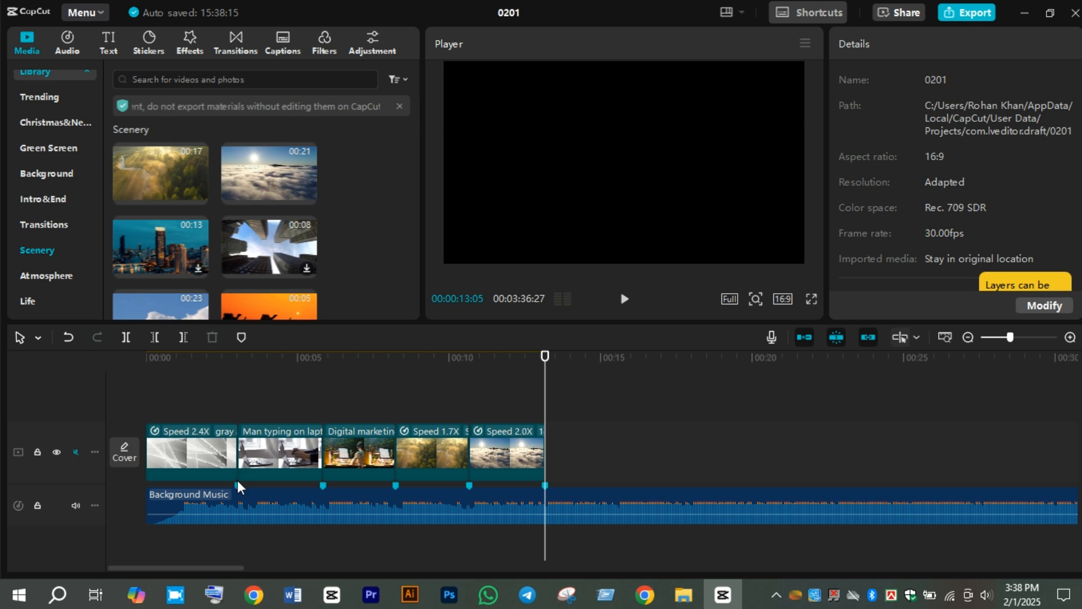
Step: Add the Black Fade transition at each of the four cuts between the five video clips
click(161, 393)
click(147, 400)
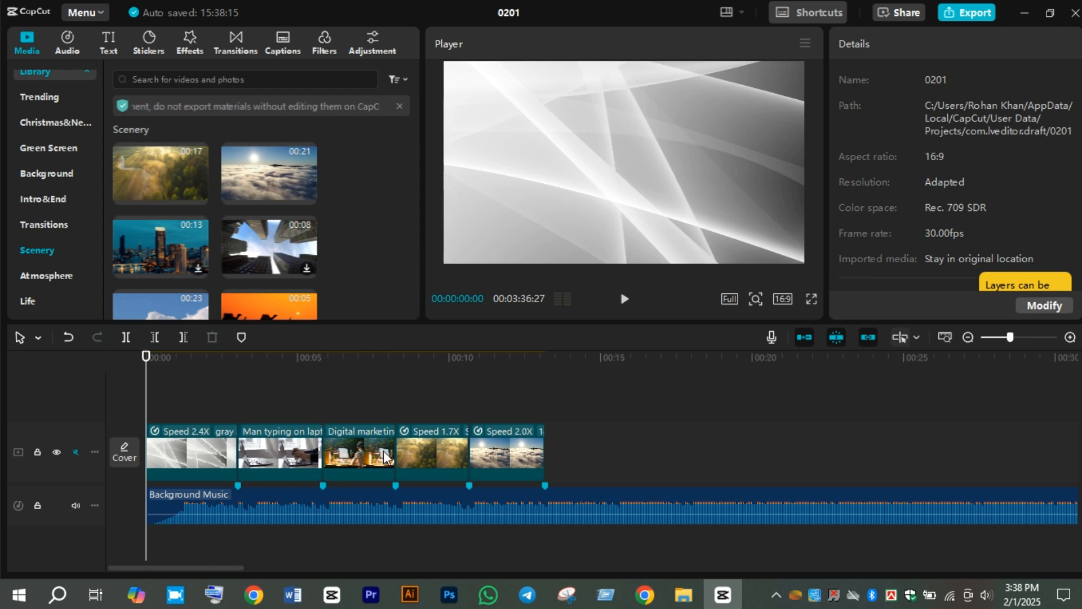
click(239, 38)
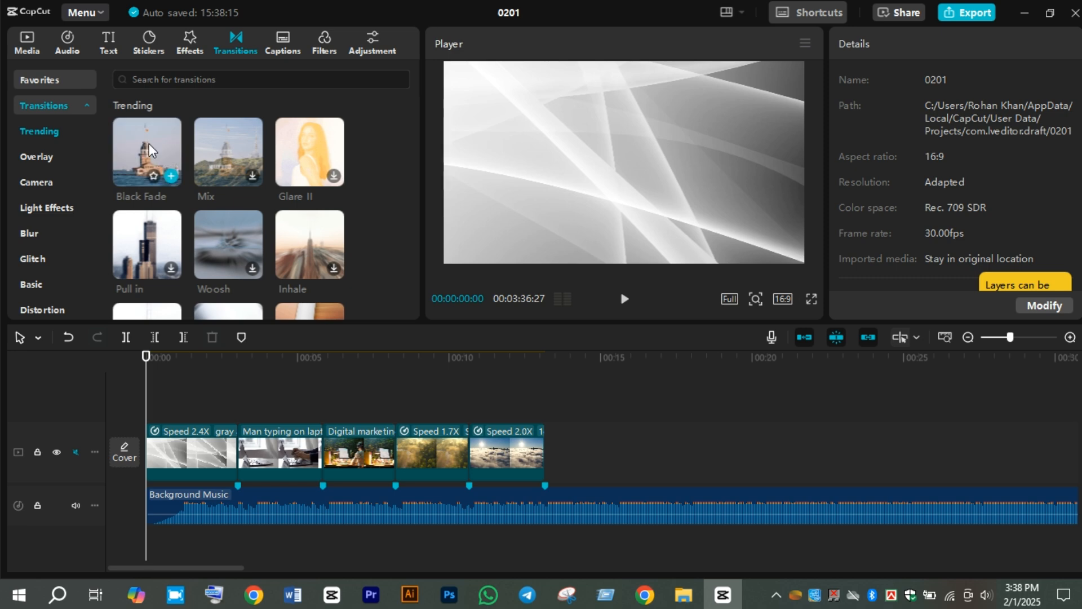
drag(149, 144, 236, 453)
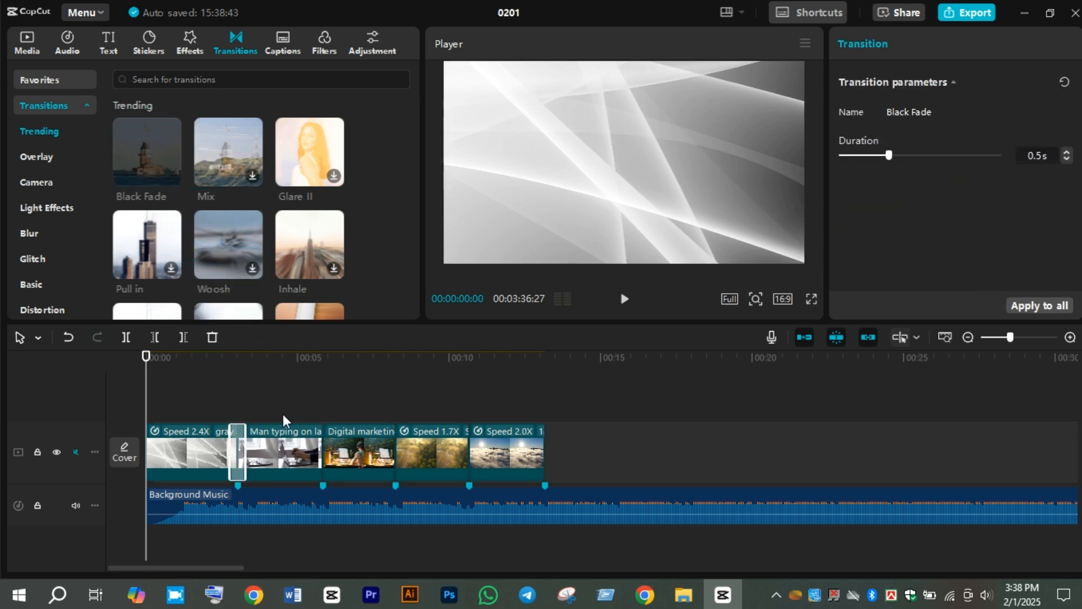
drag(278, 377, 322, 451)
drag(149, 151, 398, 463)
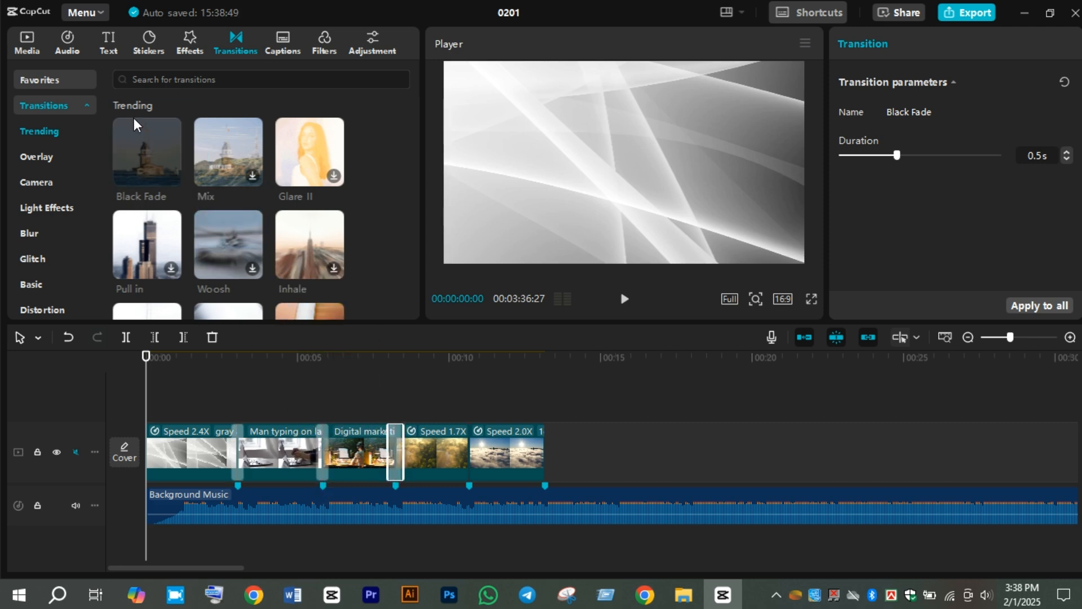
drag(135, 122, 468, 467)
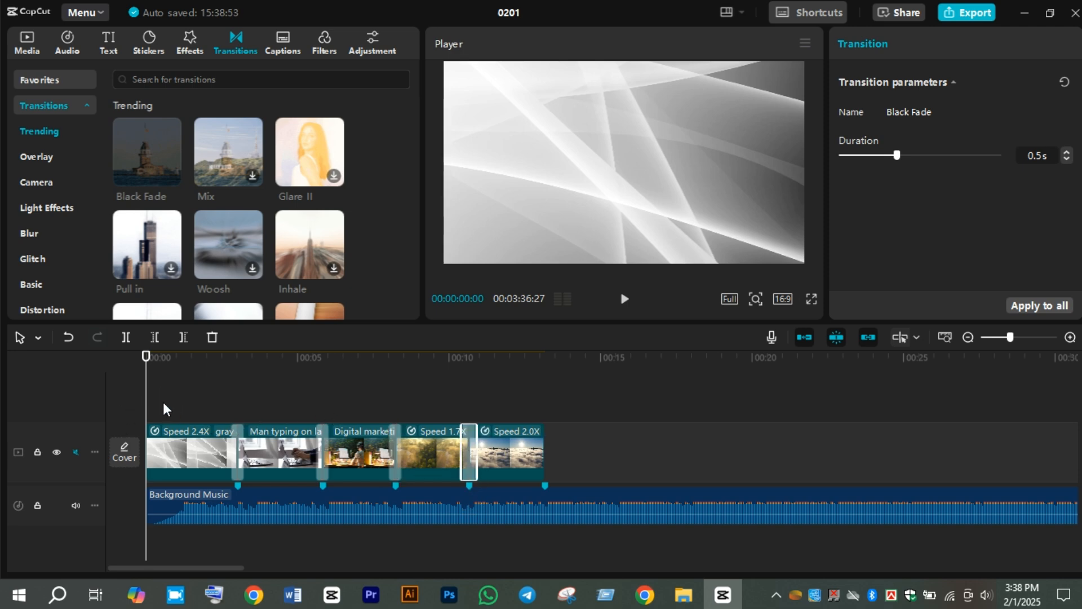
Step: Preview the first transition and extend the gray abstract clip's end slightly past the first music marker, to about 3.3 s long
click(625, 299)
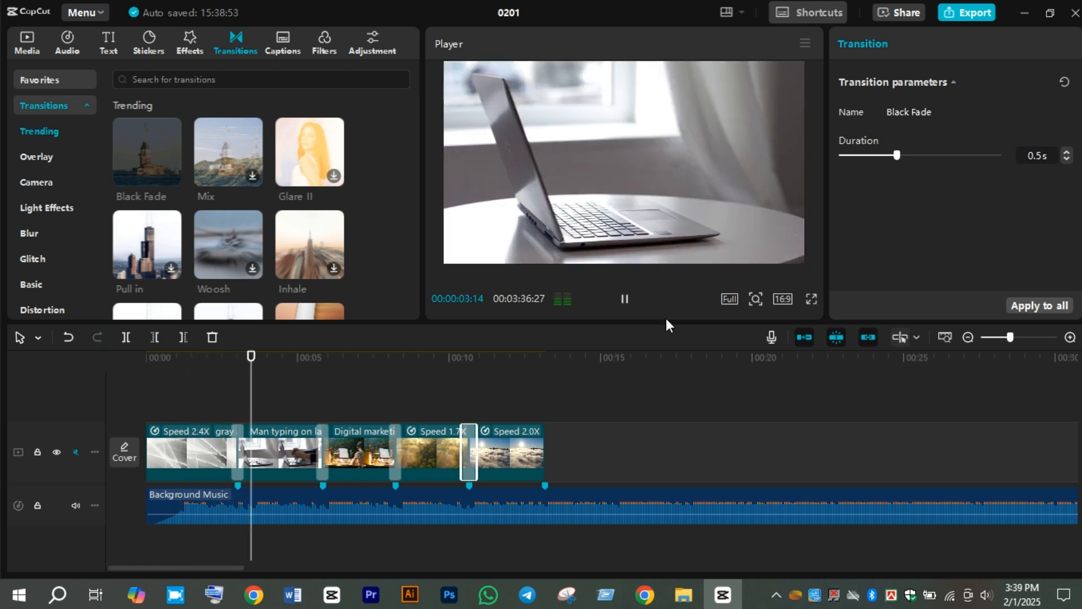
click(625, 299)
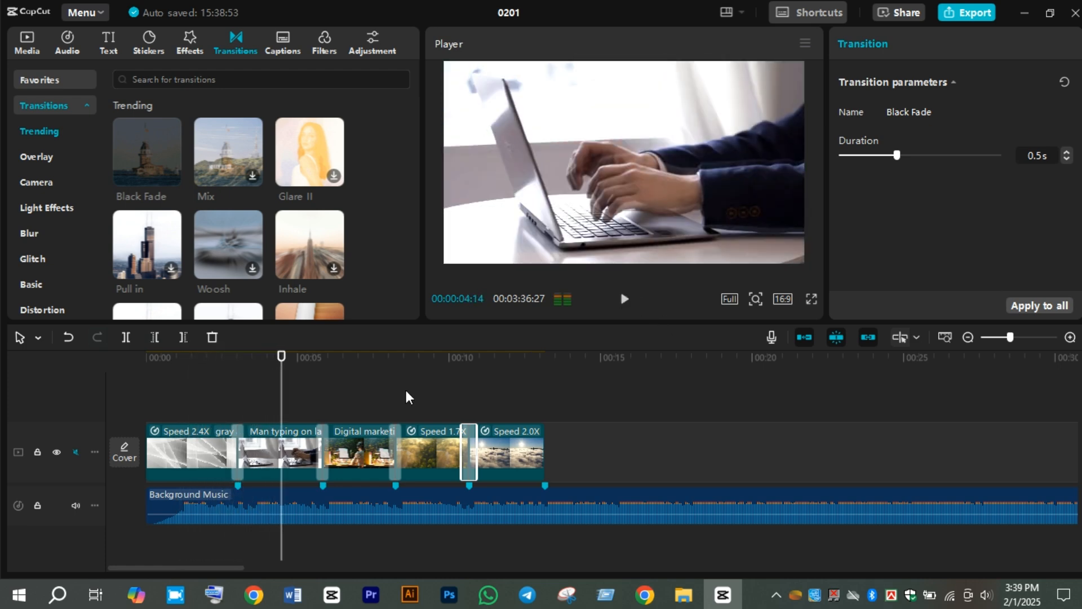
click(228, 461)
drag(235, 455, 242, 455)
Step: Trim the end of the man-typing clip back to the second music marker at 00:00:05:25 and replay the sequence from the start
click(150, 401)
key(space)
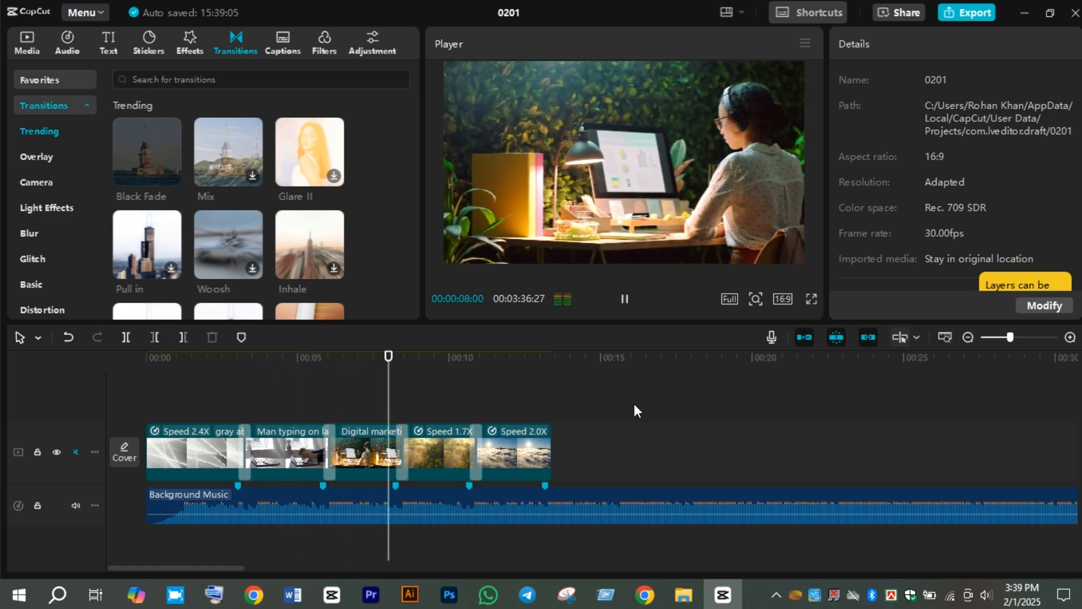
key(space)
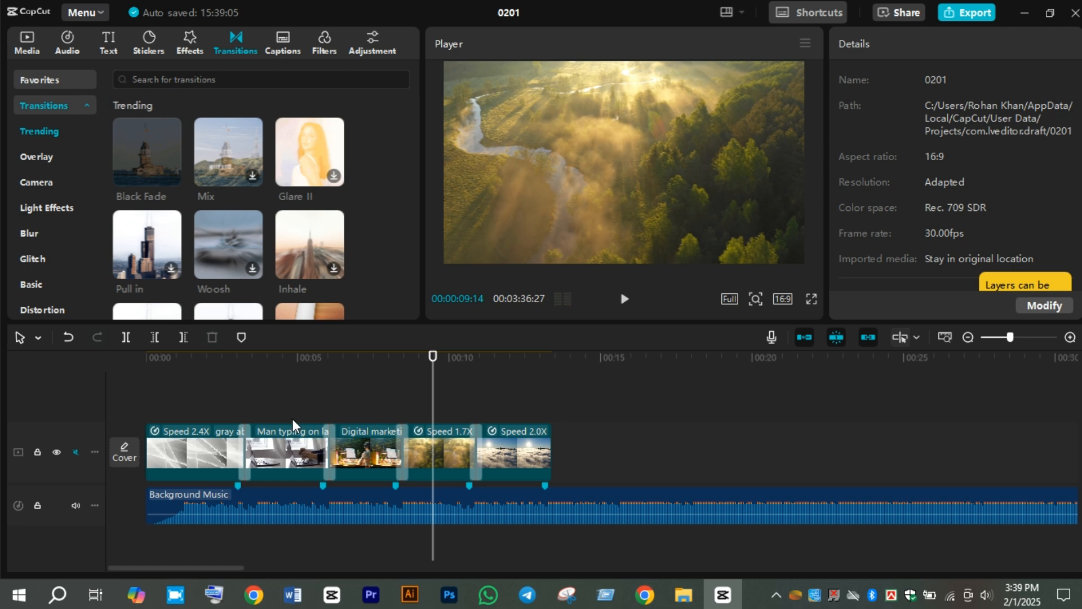
click(309, 441)
drag(328, 448, 323, 448)
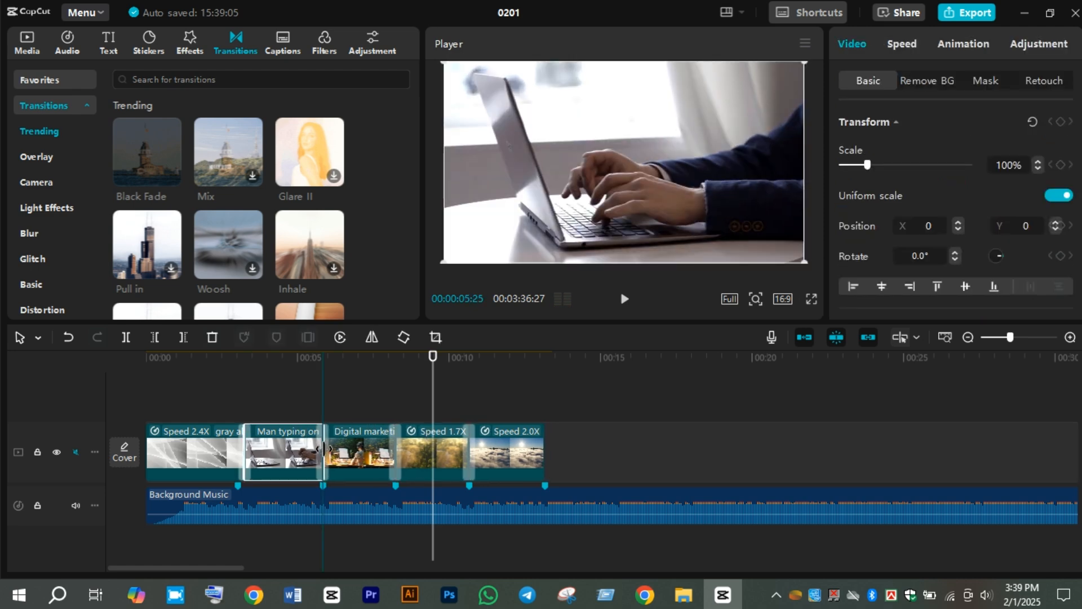
click(171, 406)
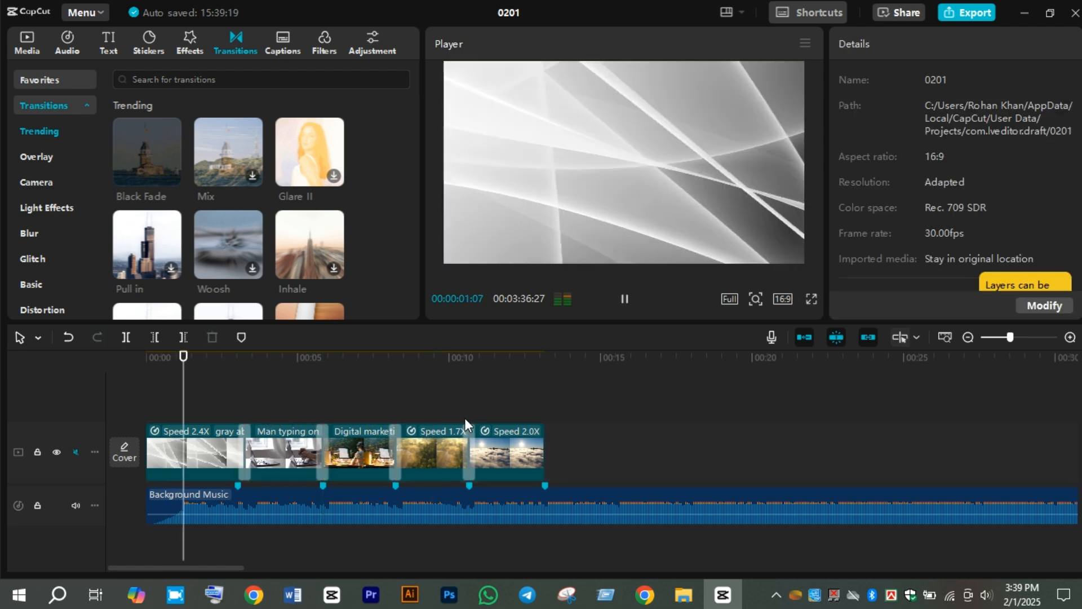
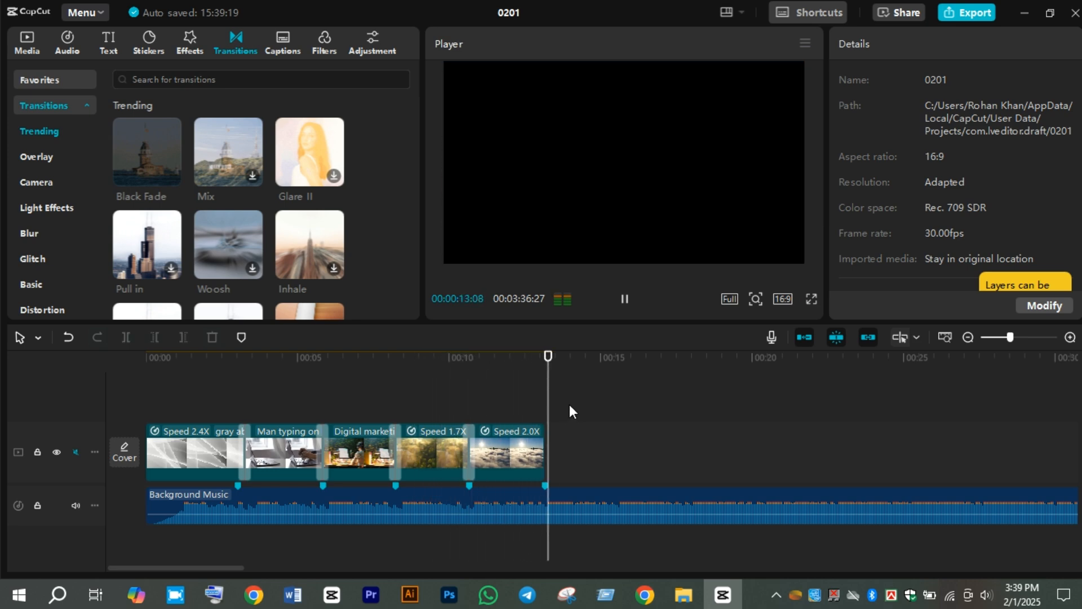
key(space)
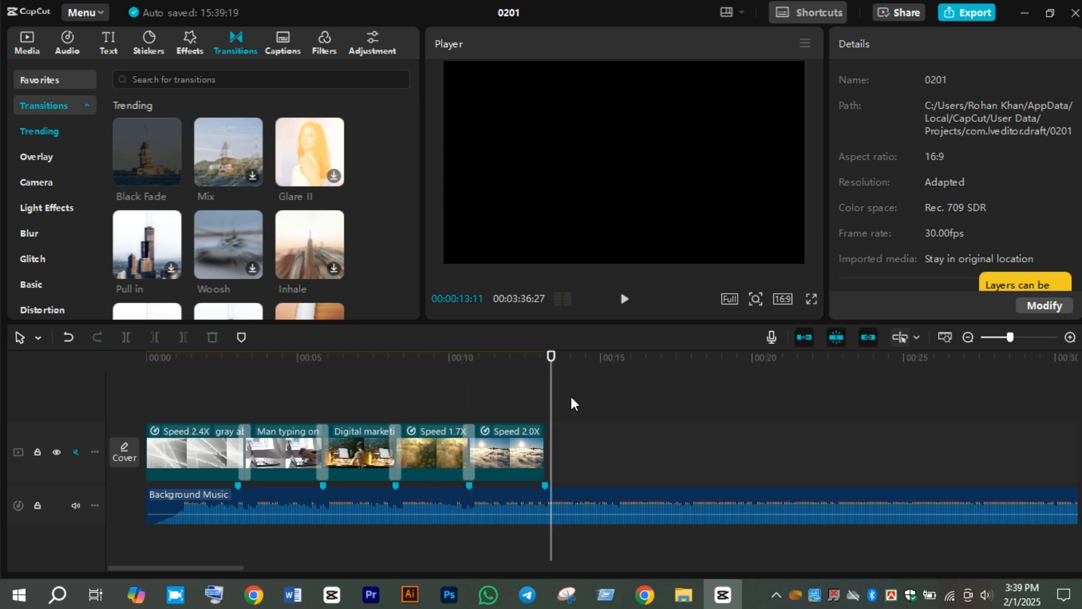
Step: Apply the Fade In entrance animation to the gray abstract clip with a duration of 0.8 s
click(211, 454)
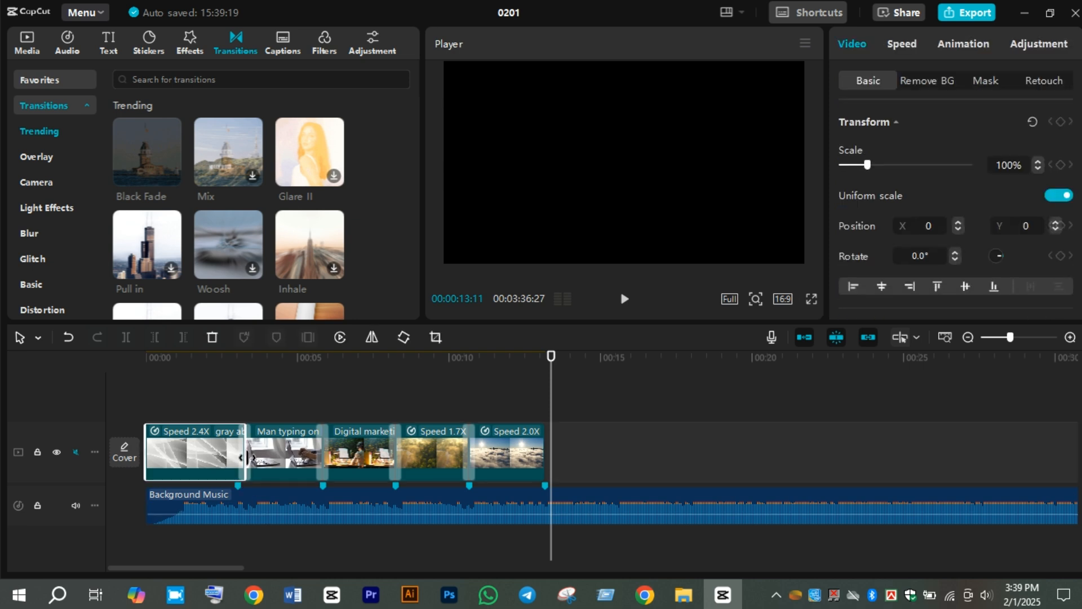
click(908, 51)
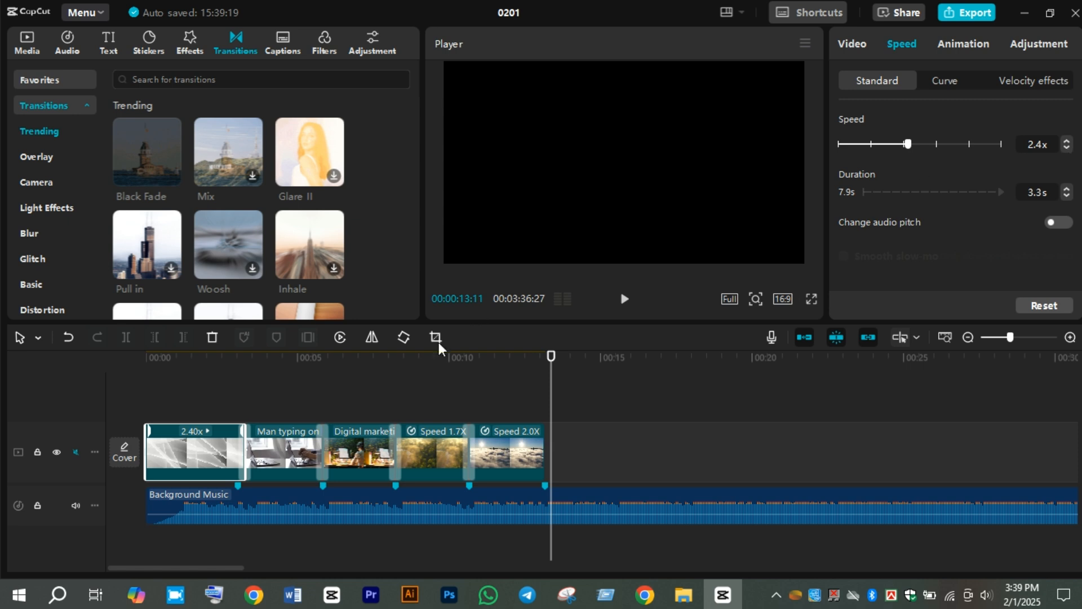
click(974, 45)
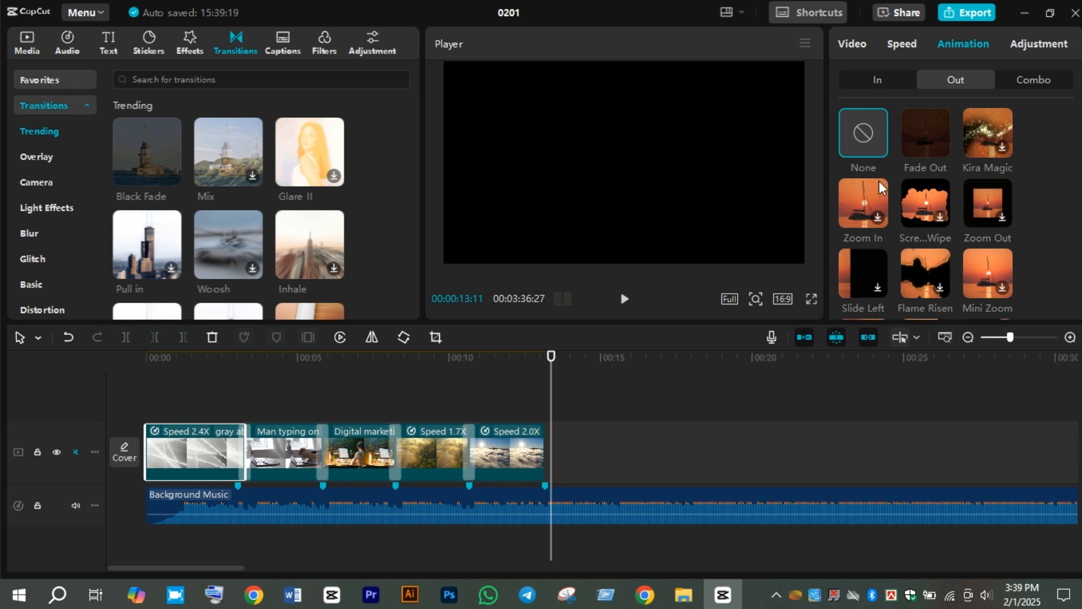
click(884, 86)
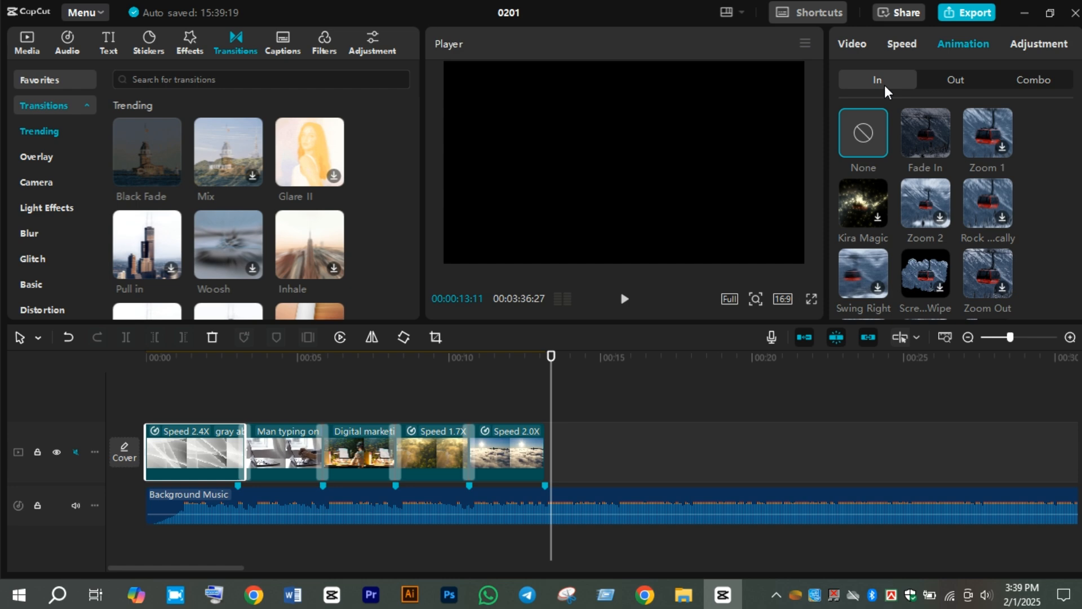
click(925, 128)
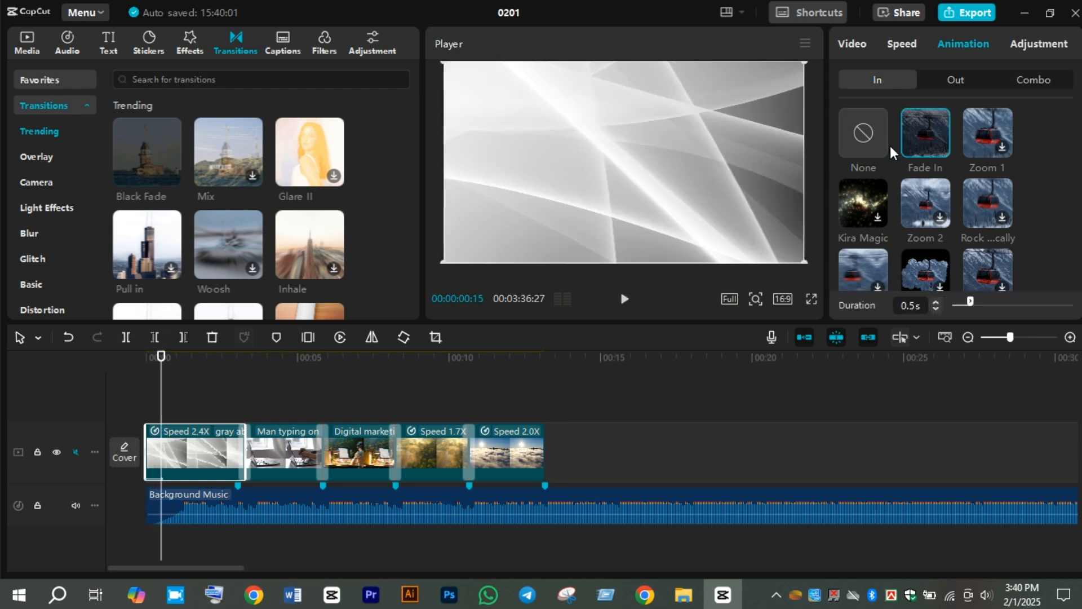
click(938, 300)
click(938, 301)
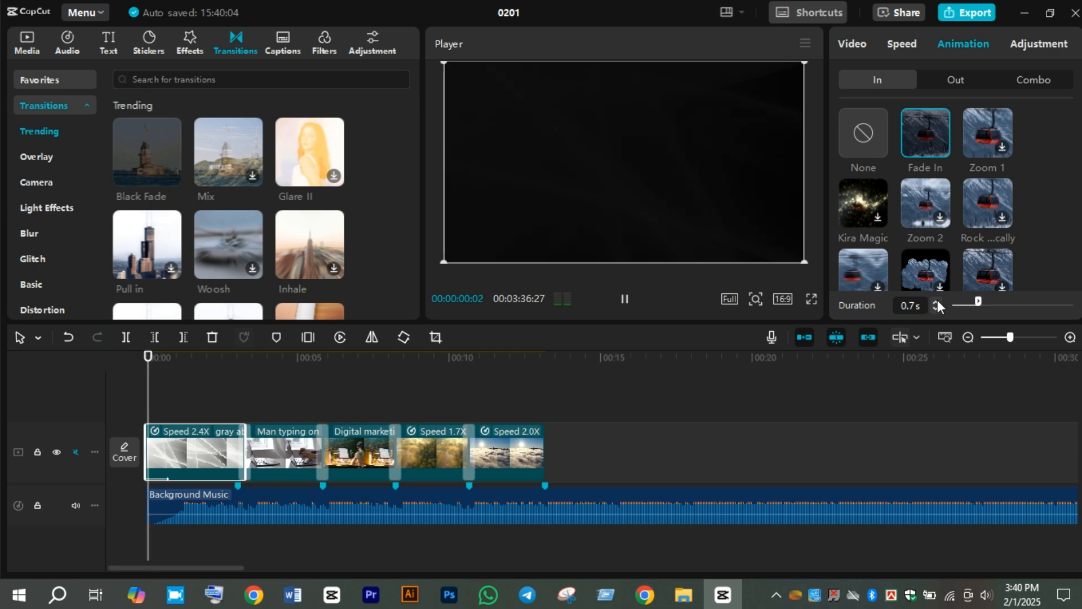
click(938, 301)
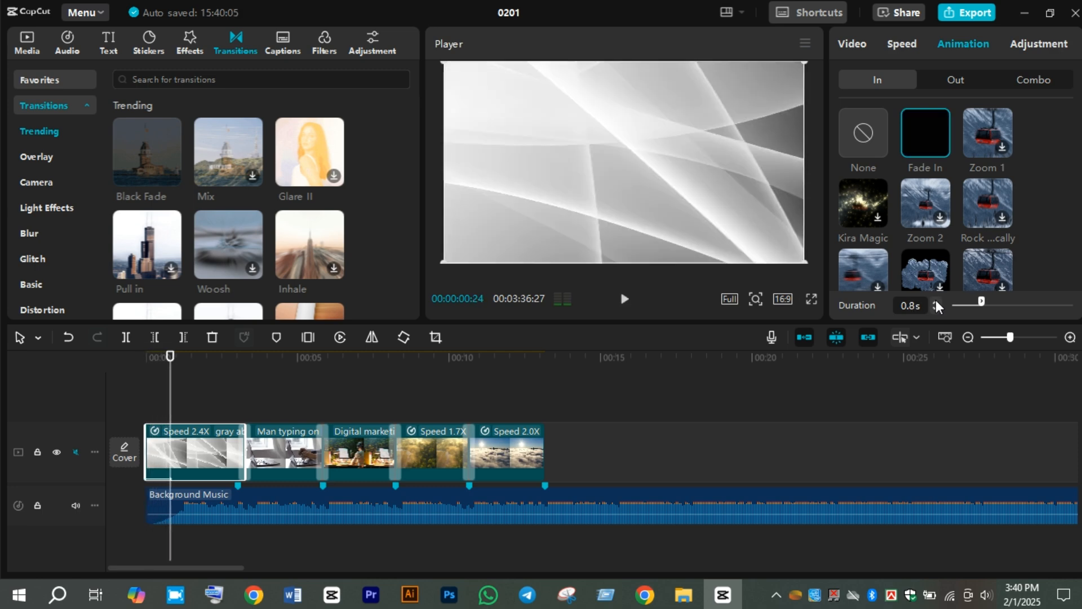
Step: Play the opening of the sequence from the start to check the gray abstract clip's fade-in timing
click(624, 299)
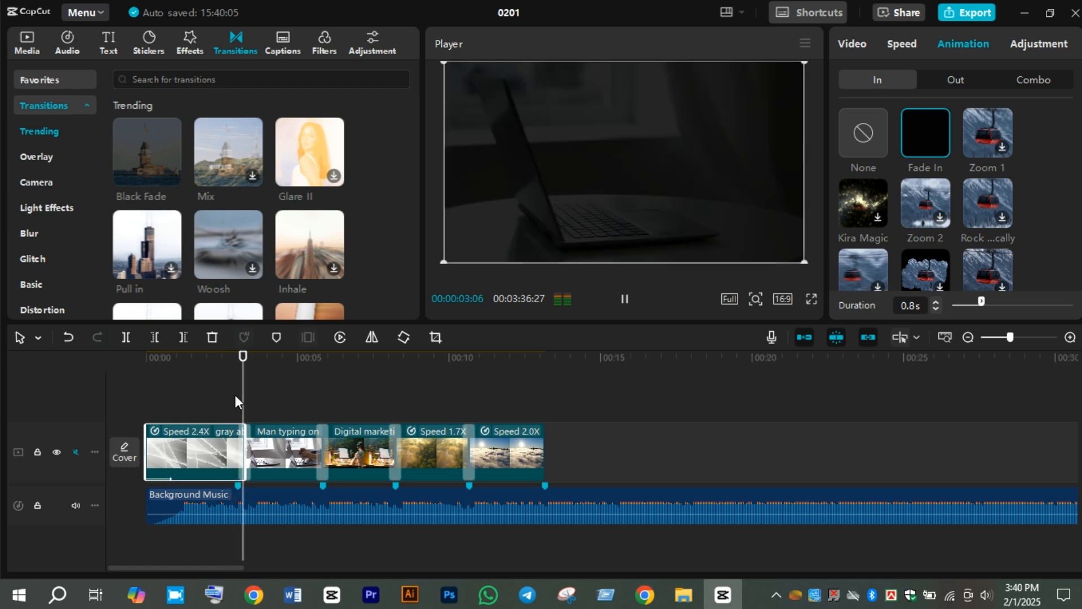
key(space)
key(Home)
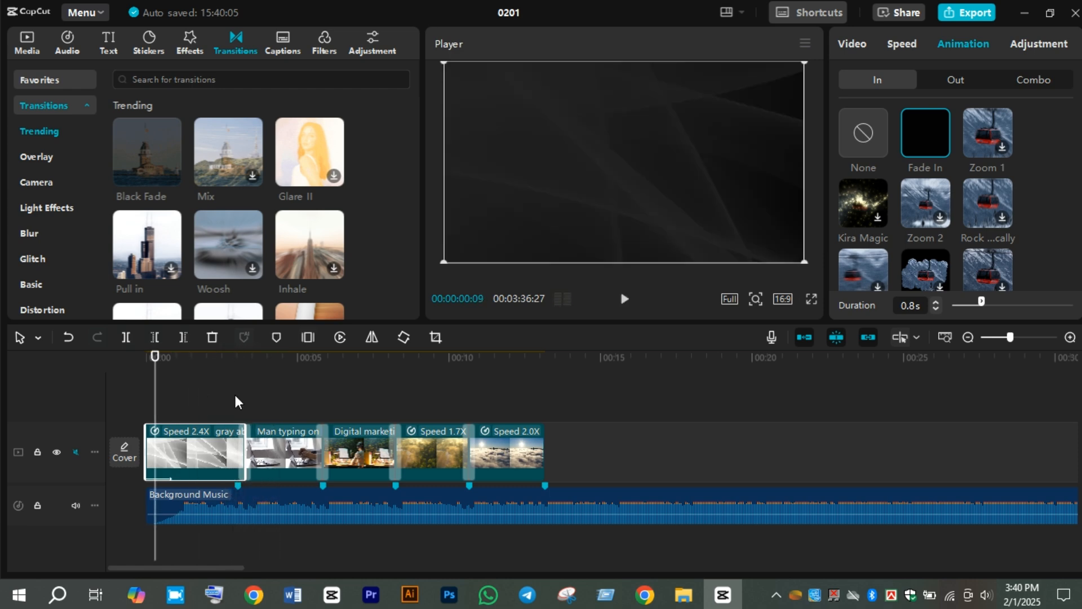
key(space)
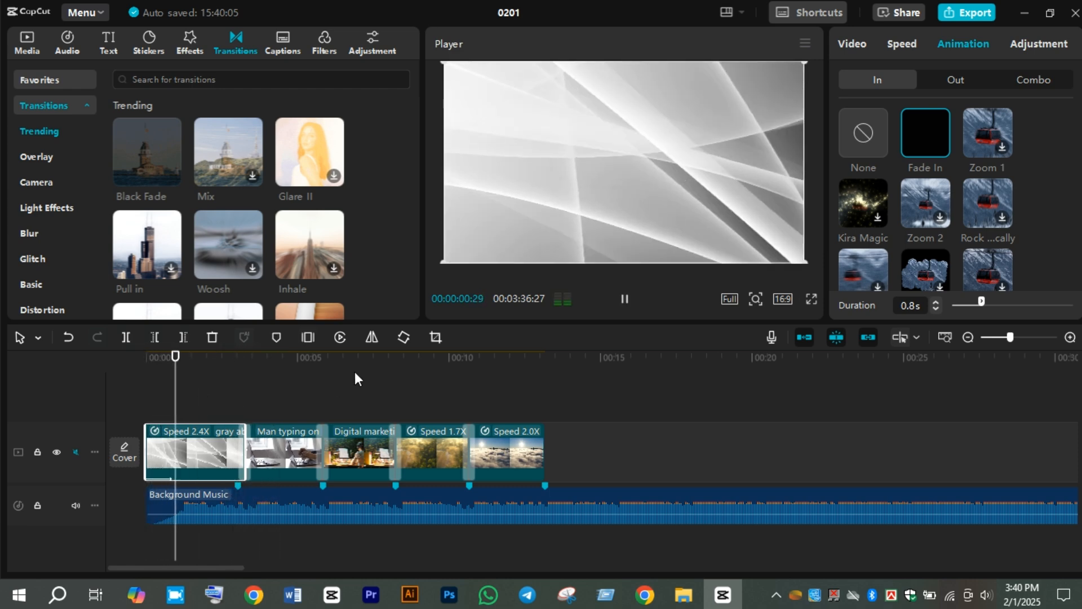
key(space)
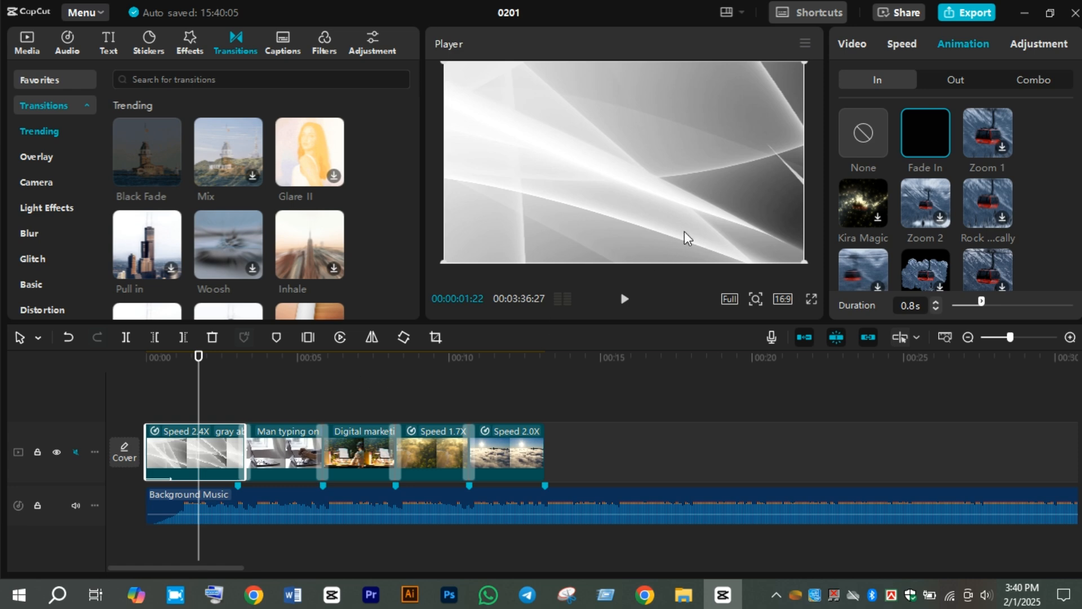
click(953, 83)
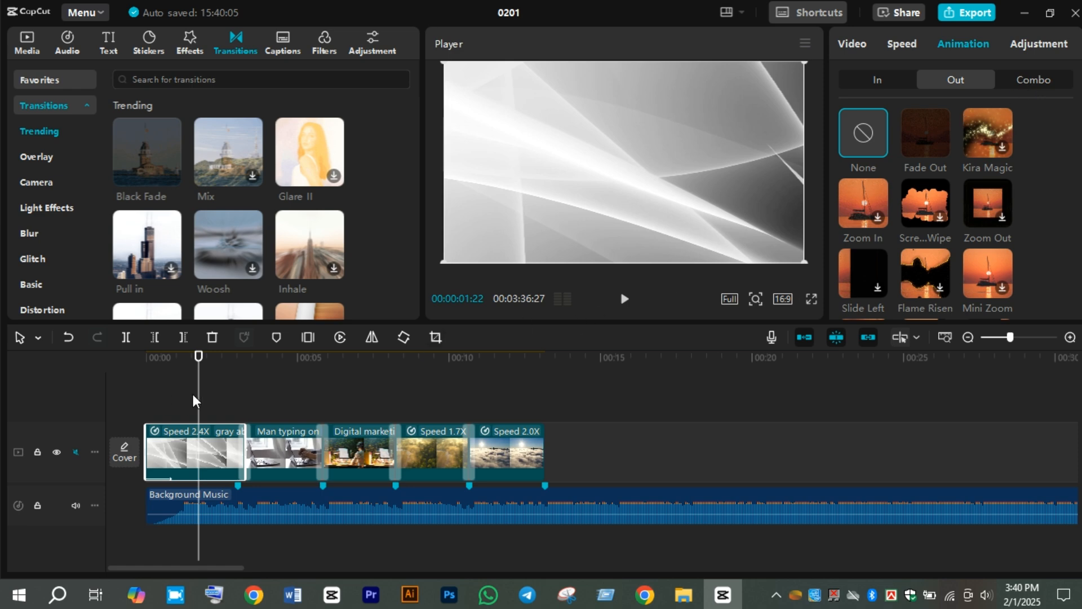
click(127, 401)
key(space)
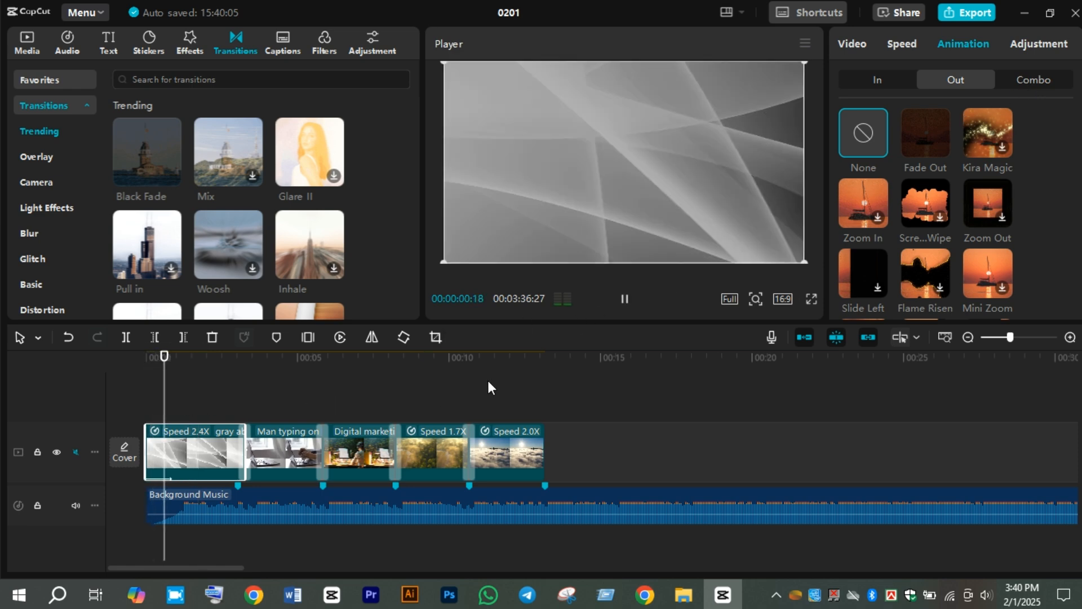
key(space)
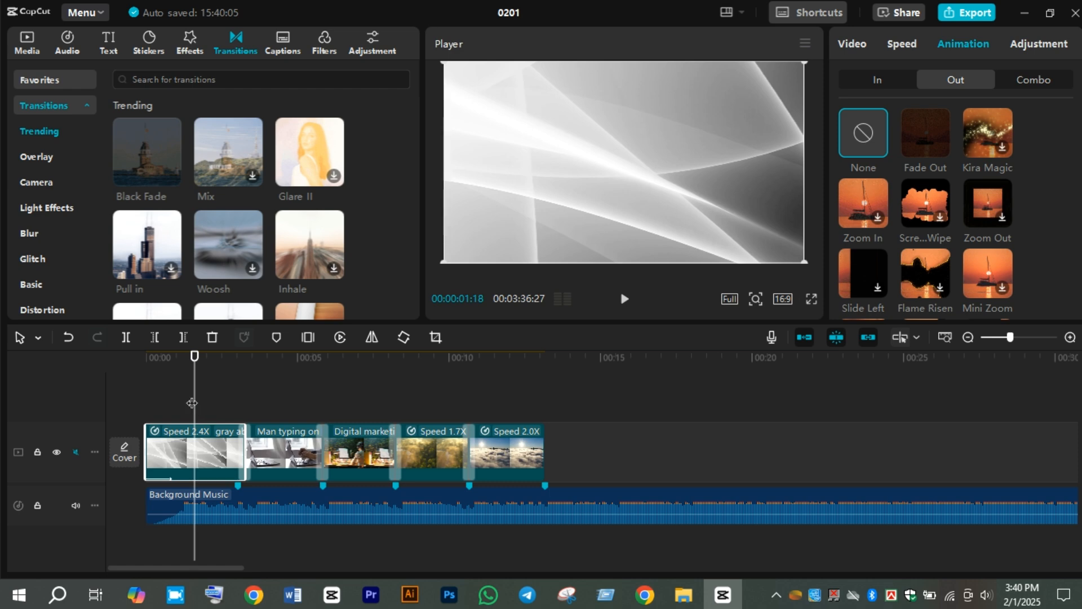
Step: Set the duration of the gray abstract clip's Fade In animation to 1.2 s
click(874, 77)
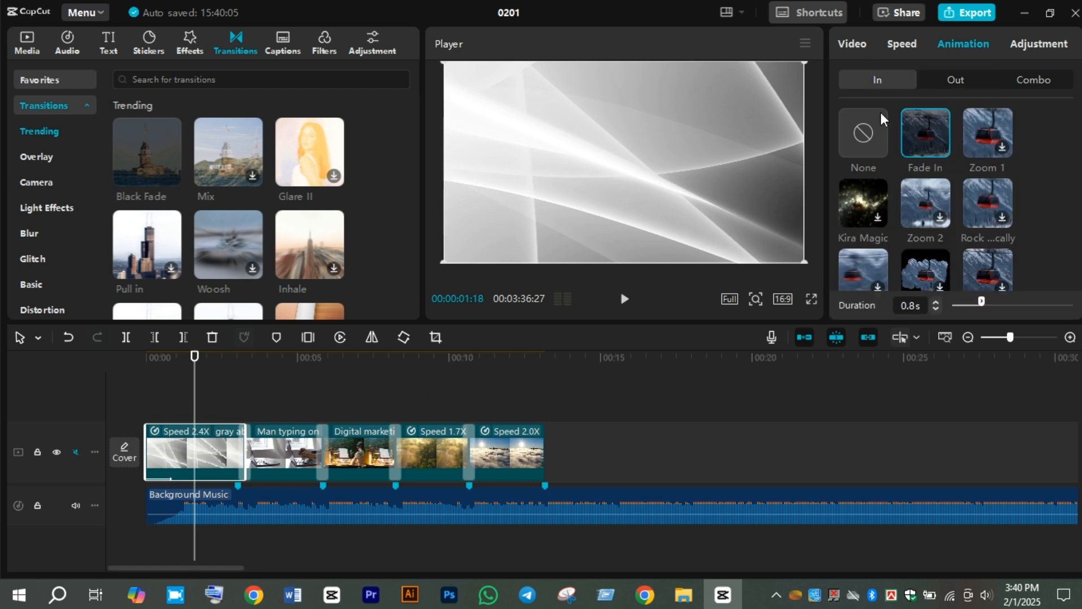
click(936, 303)
click(936, 303)
click(936, 302)
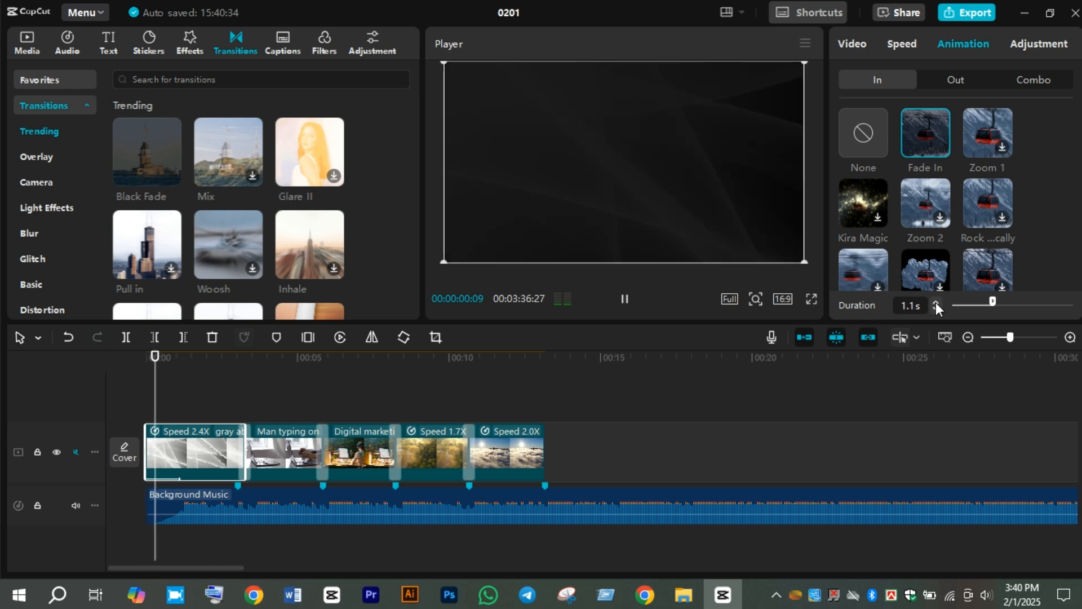
click(936, 303)
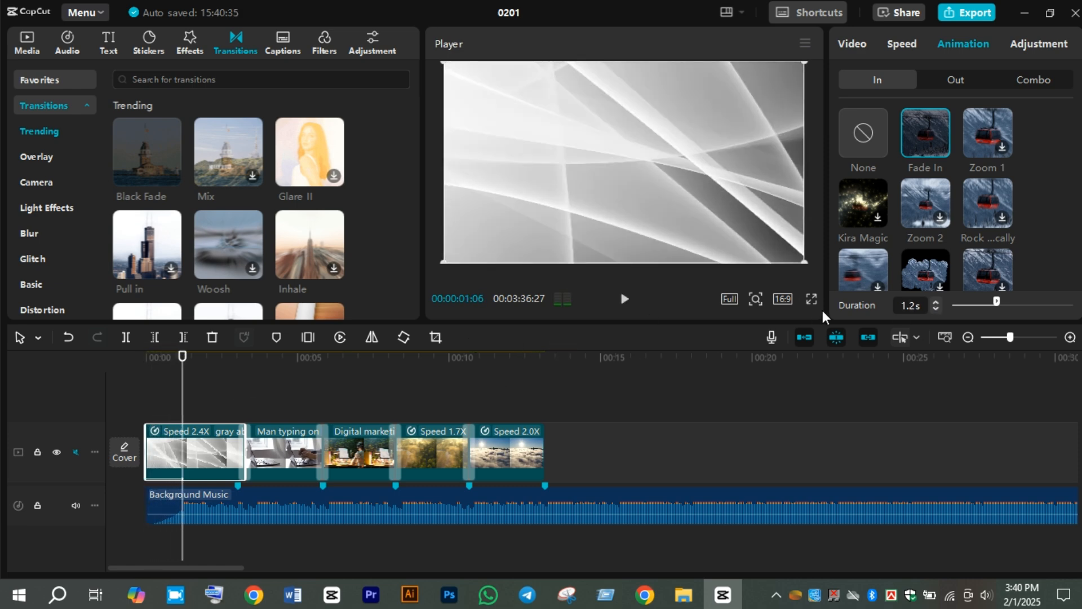
Step: Set the gray abstract clip's Fade In duration to 1.5 s and play the opening from the start to check it
click(934, 300)
click(934, 301)
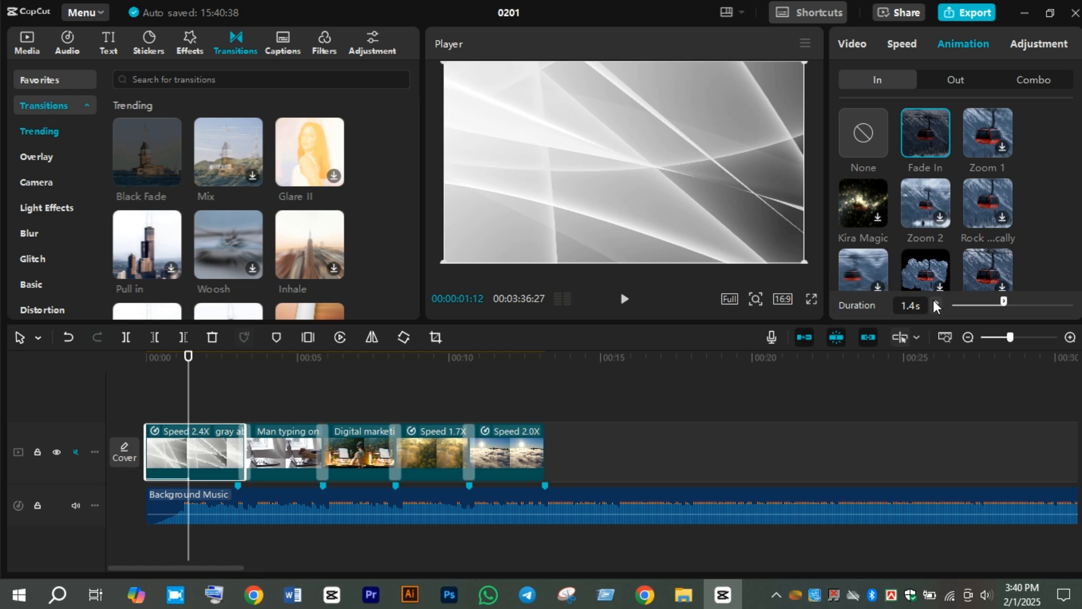
click(934, 299)
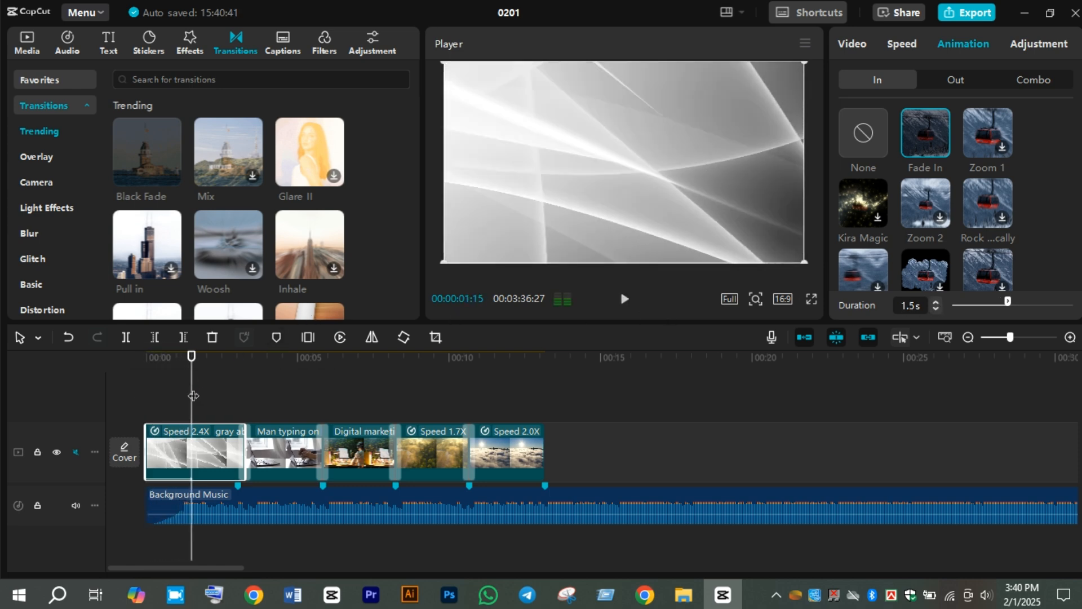
click(118, 388)
key(space)
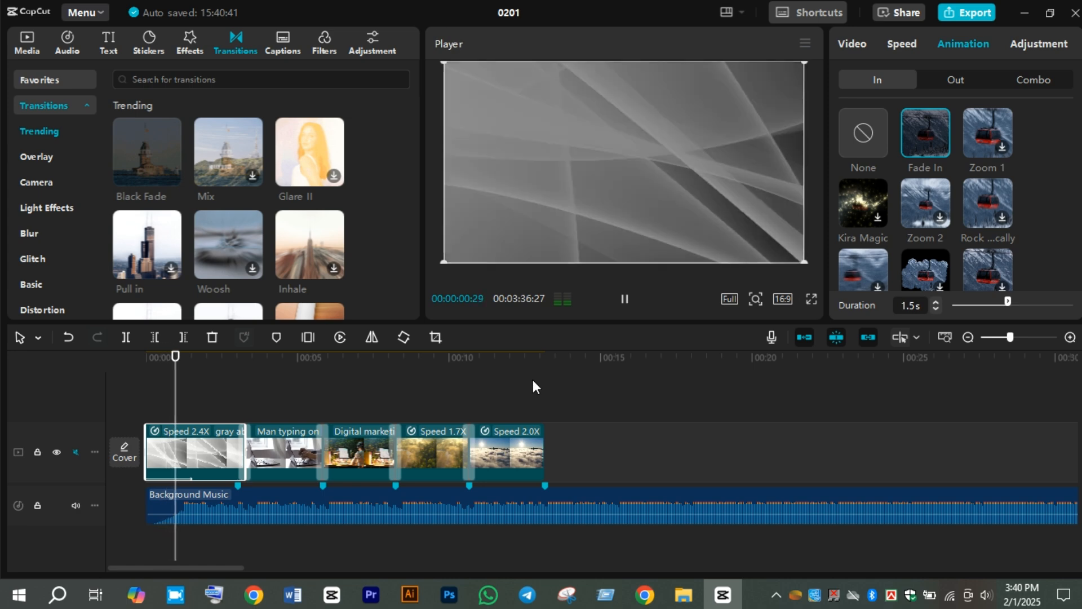
key(space)
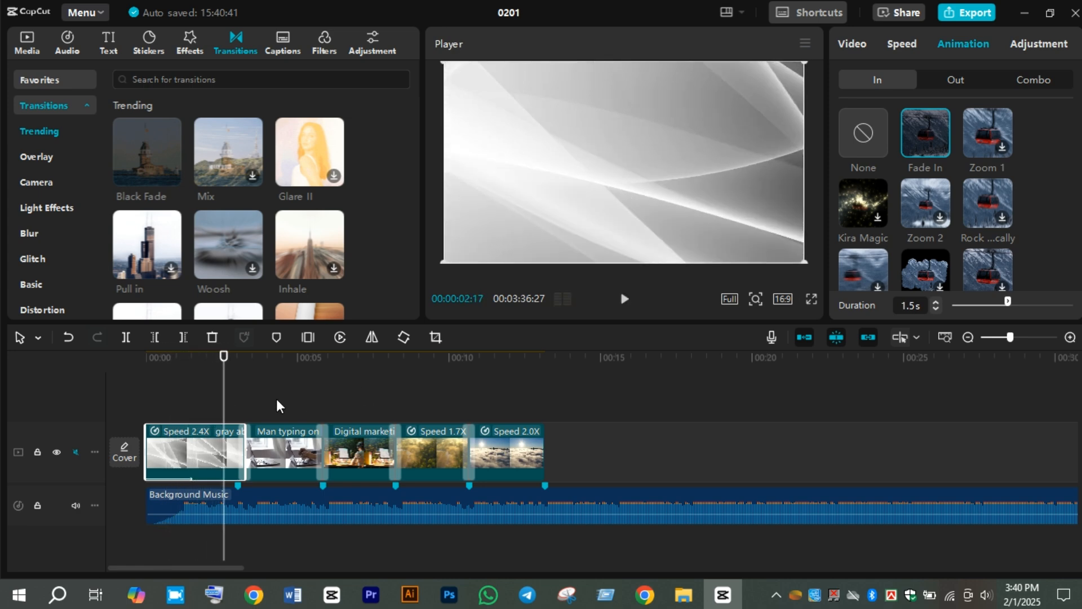
Step: Place the imported Asian IT Service logo image on a track above the gray abstract clip, starting at 00:00:01:16
drag(225, 399, 190, 406)
drag(191, 407, 192, 407)
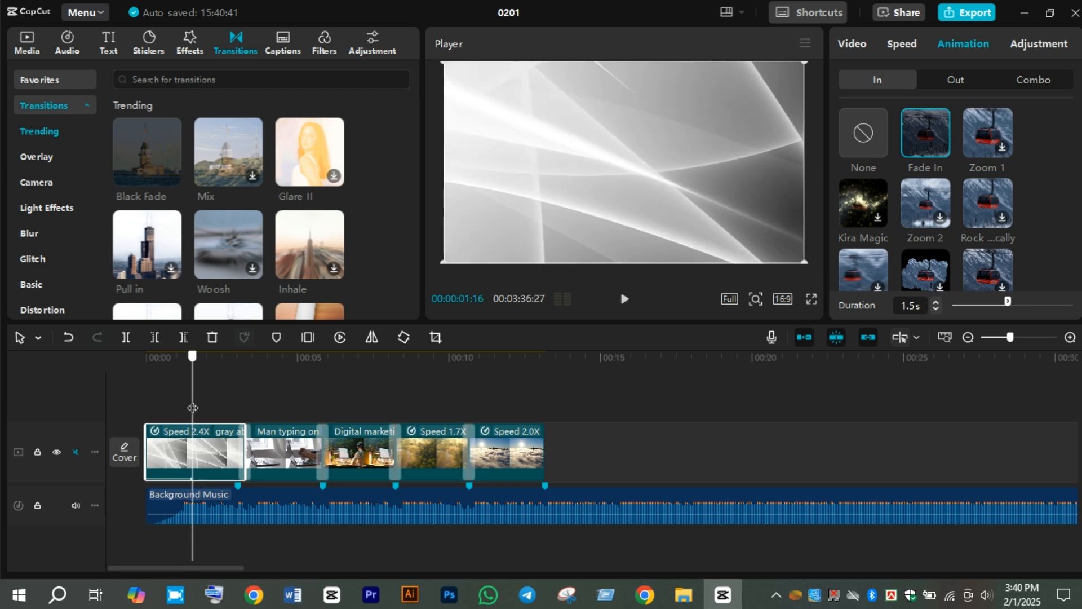
click(1071, 338)
click(1070, 339)
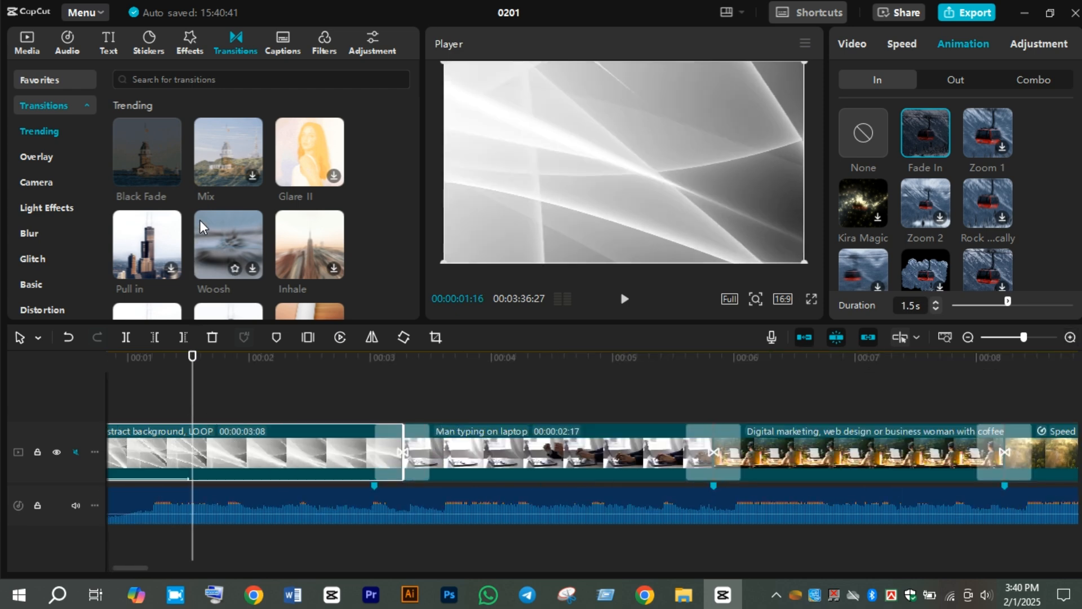
click(21, 42)
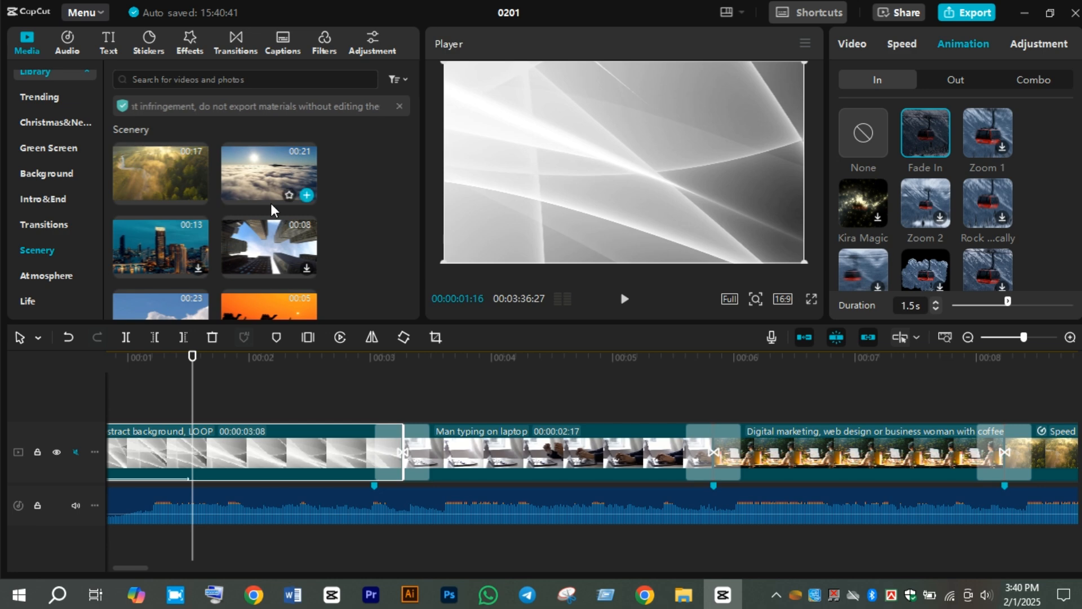
scroll(270, 203, down, 2)
scroll(39, 123, up, 2)
click(60, 79)
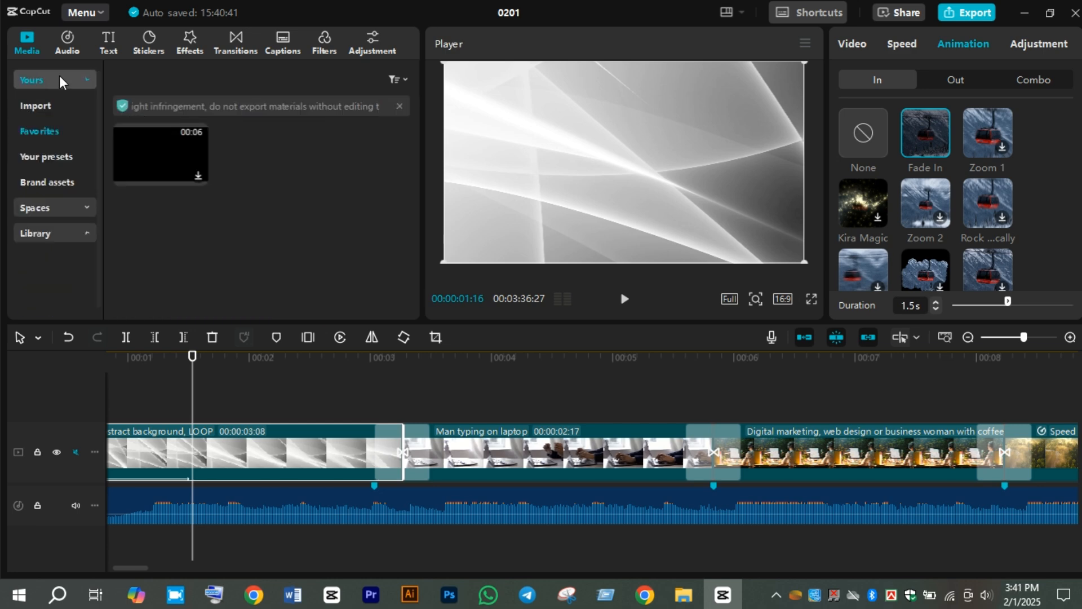
click(65, 104)
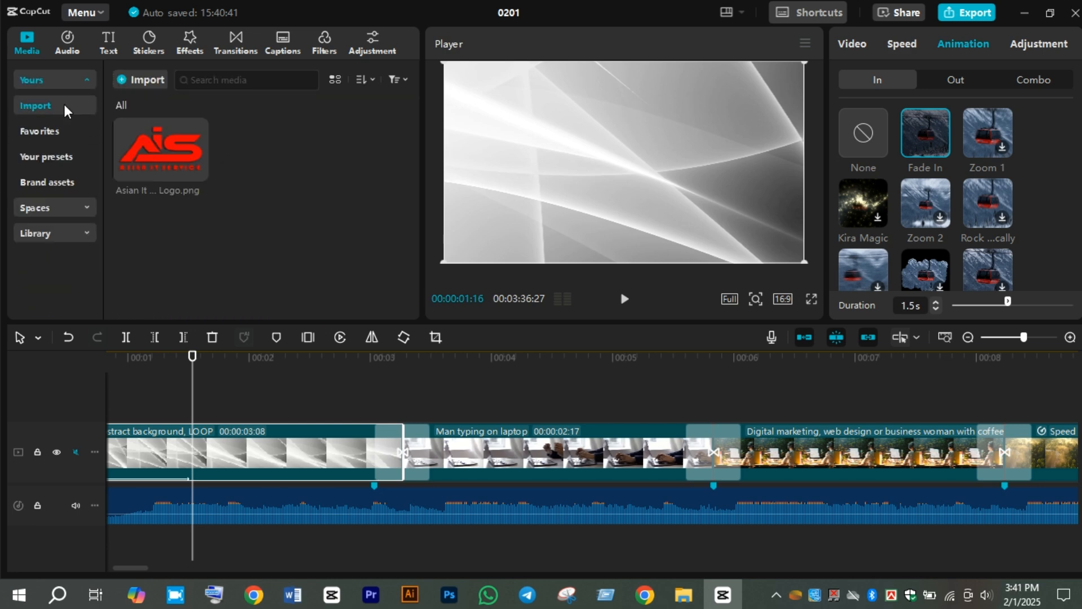
click(164, 289)
drag(164, 286, 196, 395)
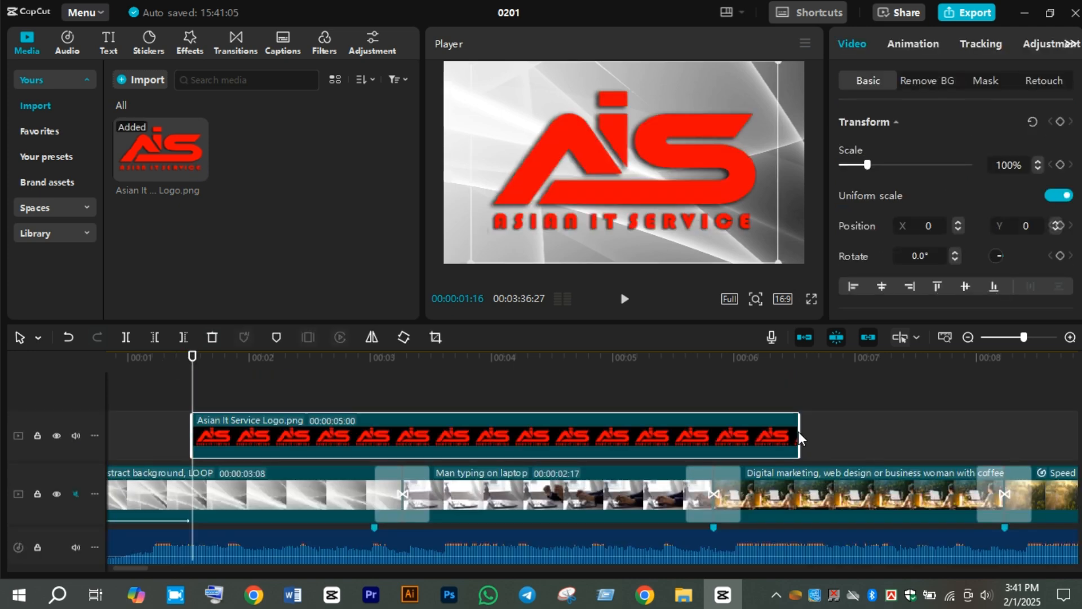
Step: Trim the end of the logo clip back to the first music marker and shrink the logo to 40% scale
drag(798, 431, 375, 433)
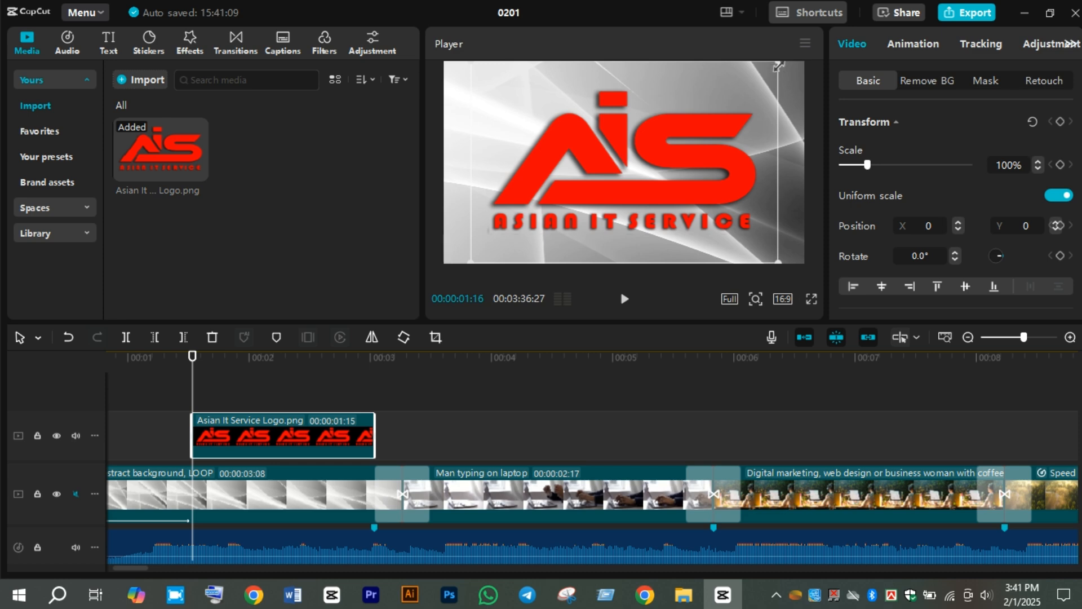
drag(779, 66, 666, 183)
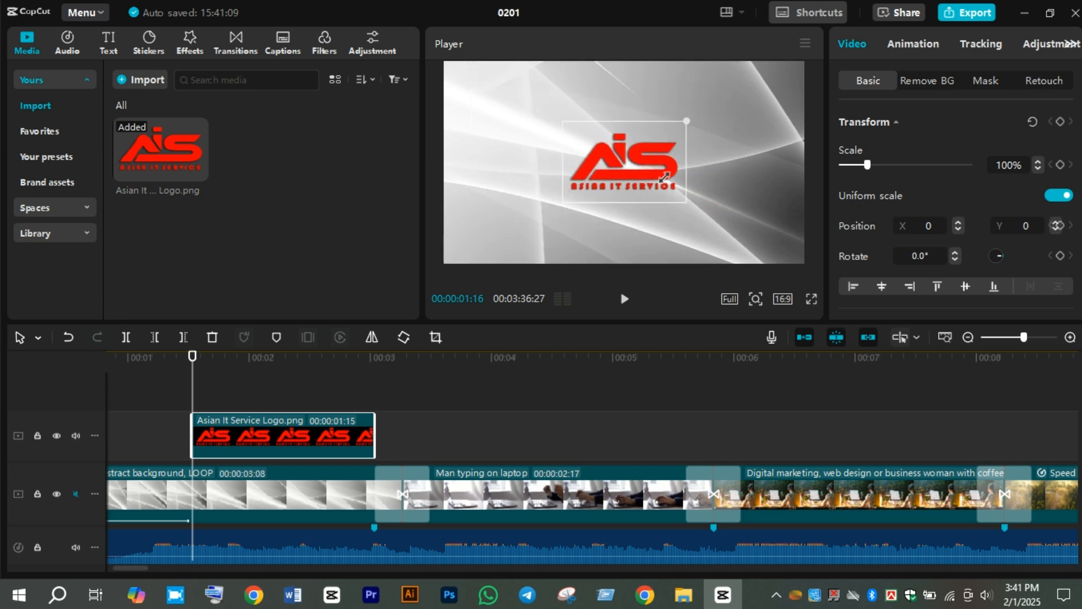
Step: Apply the Fade In entrance animation to the logo clip with a duration of 0.8 s
click(911, 45)
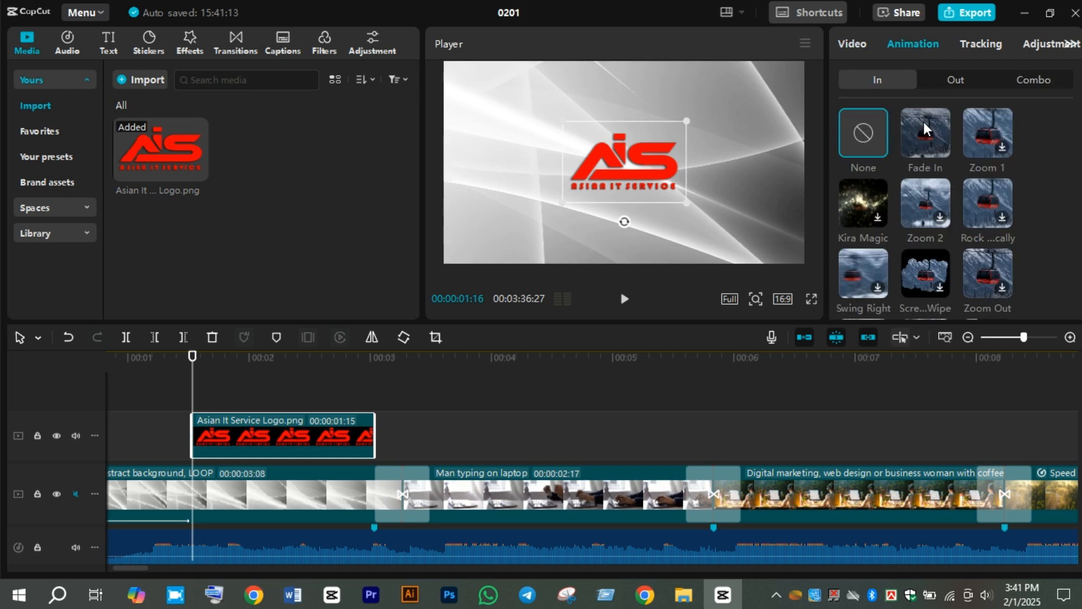
click(924, 122)
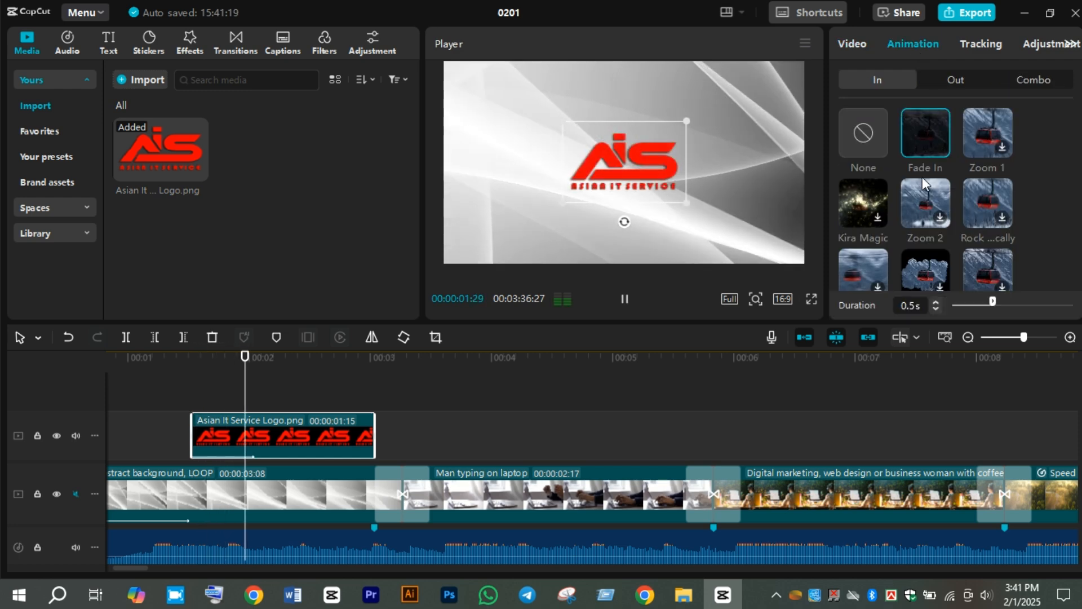
click(938, 301)
click(938, 301)
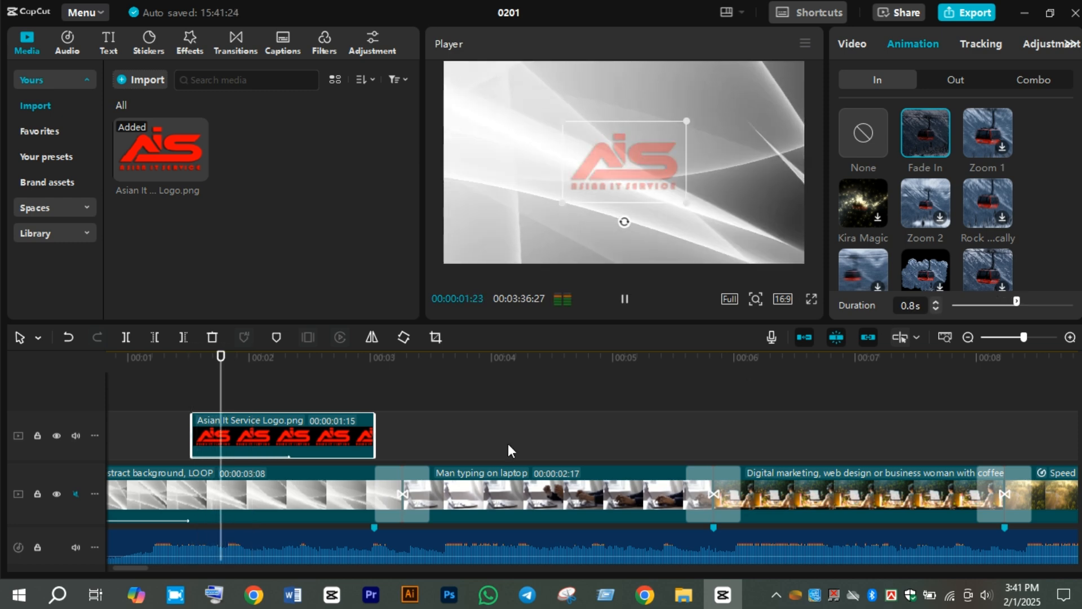
Step: Extend the gray abstract clip's end to the second music marker at 00:00:05:25 and play the section where the logo fades in
click(395, 494)
drag(400, 494, 713, 514)
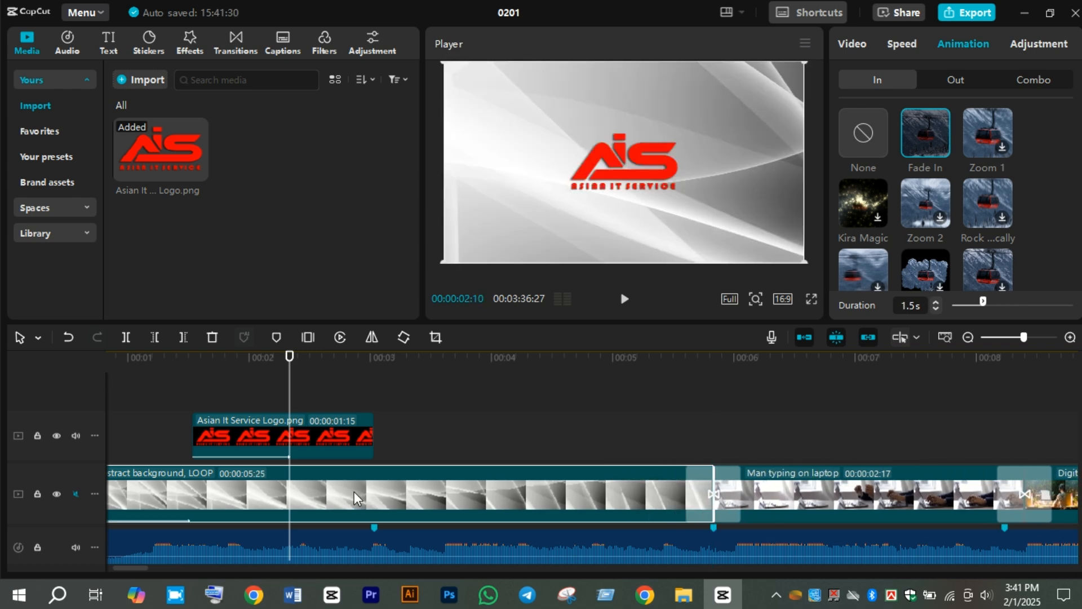
click(307, 428)
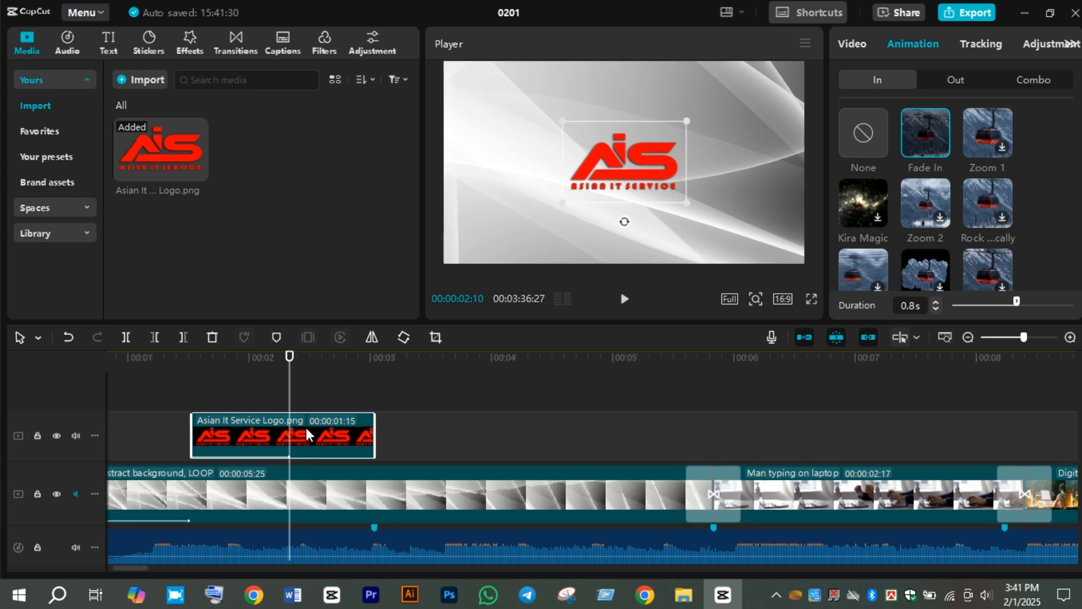
click(163, 422)
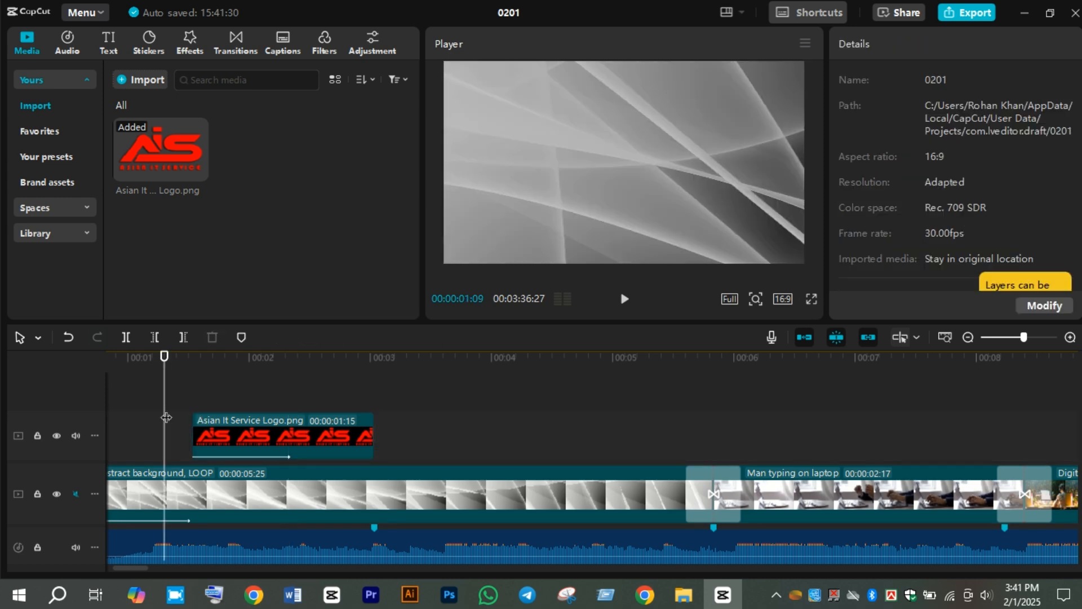
key(space)
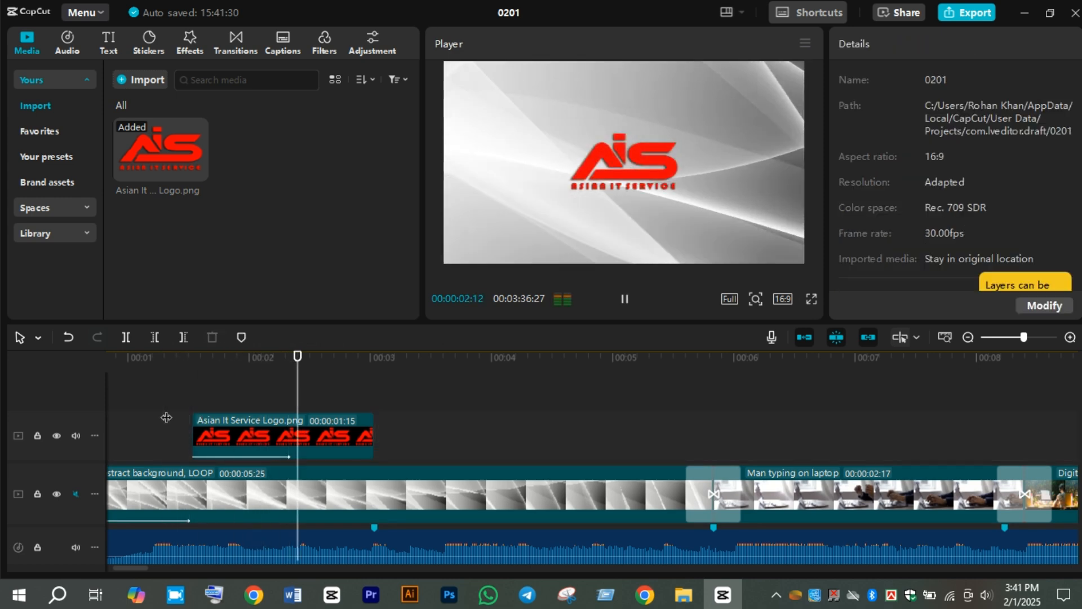
key(space)
Step: Extend the start of the logo clip back to 00:00:01:07 and play the sequence past the first music marker
click(247, 434)
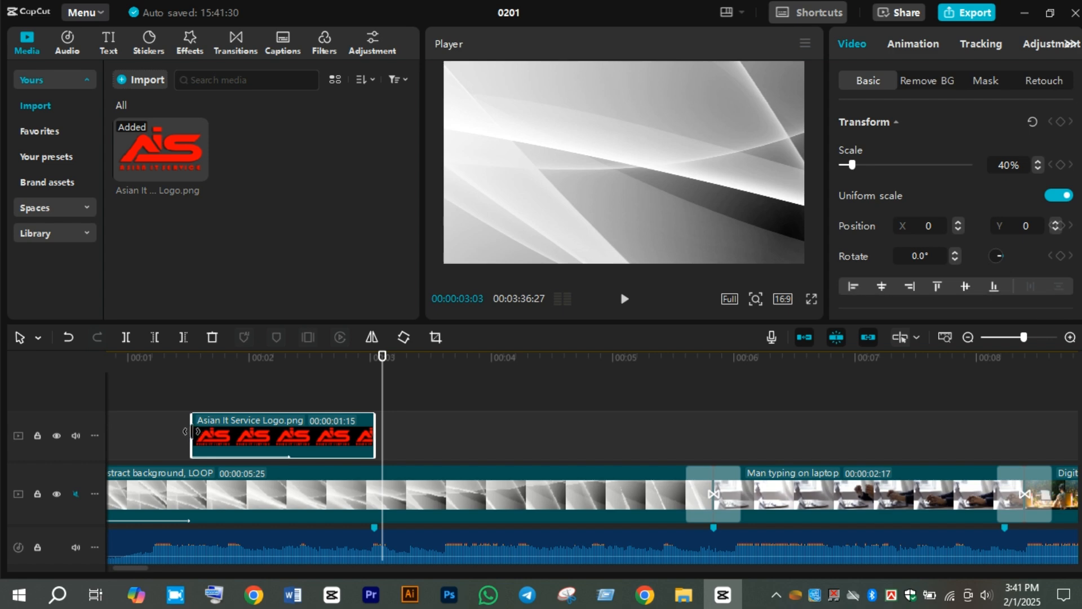
drag(193, 433, 154, 433)
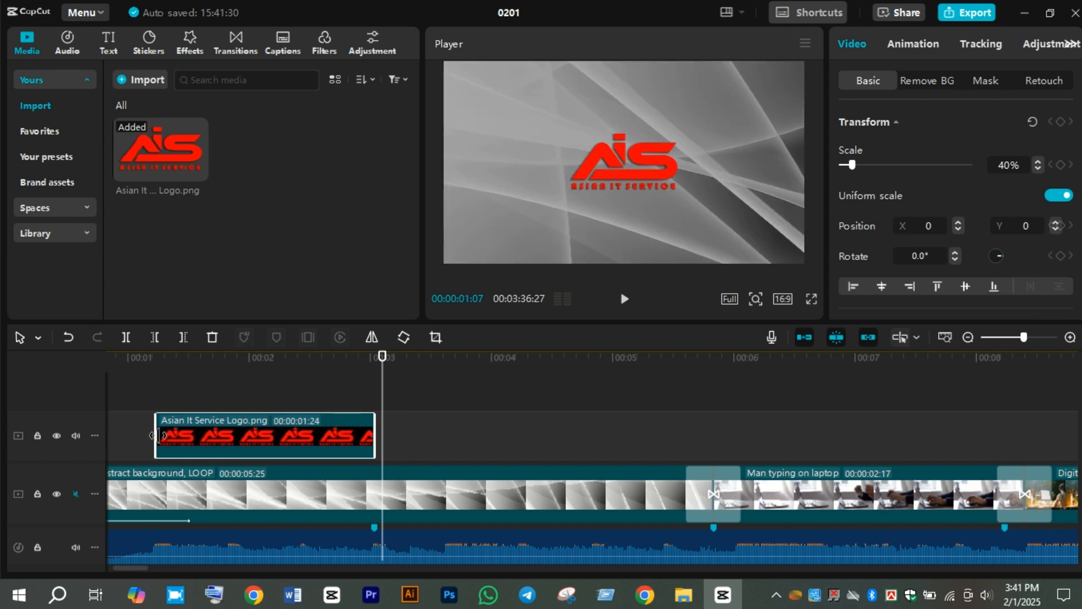
click(171, 507)
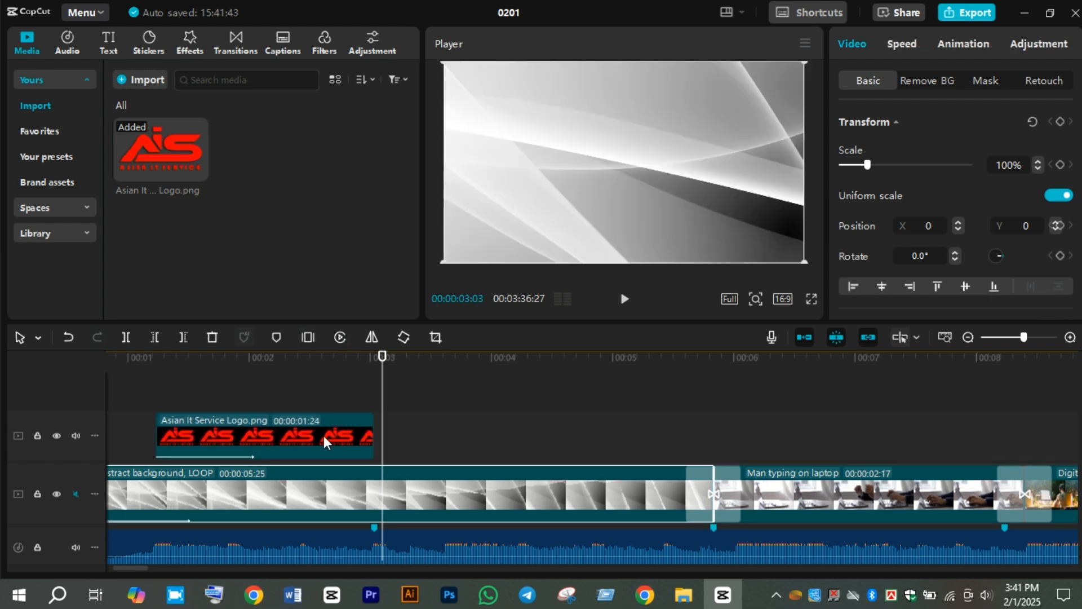
key(space)
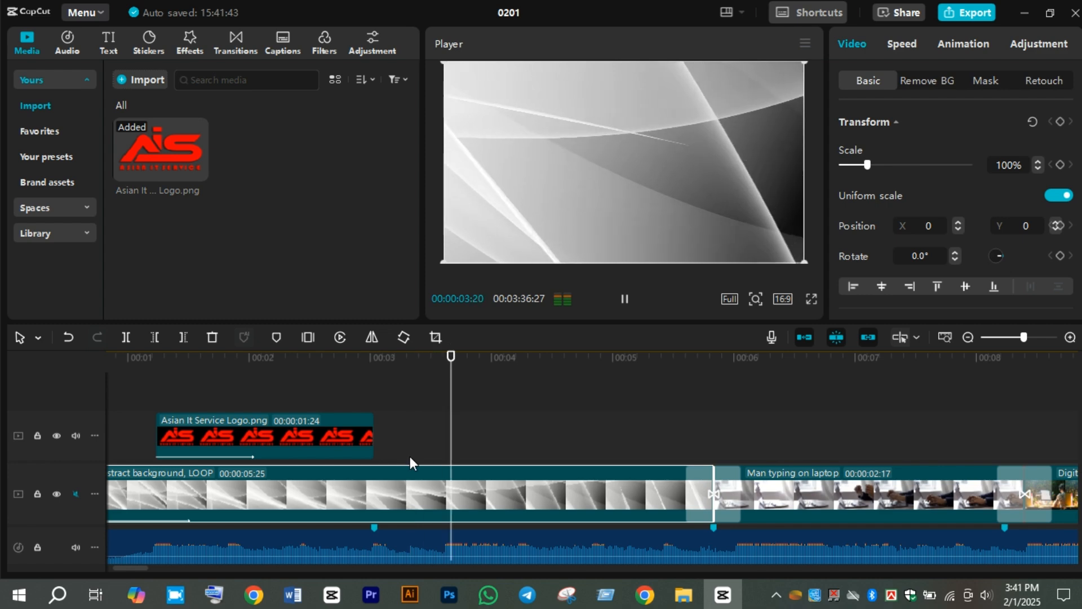
key(space)
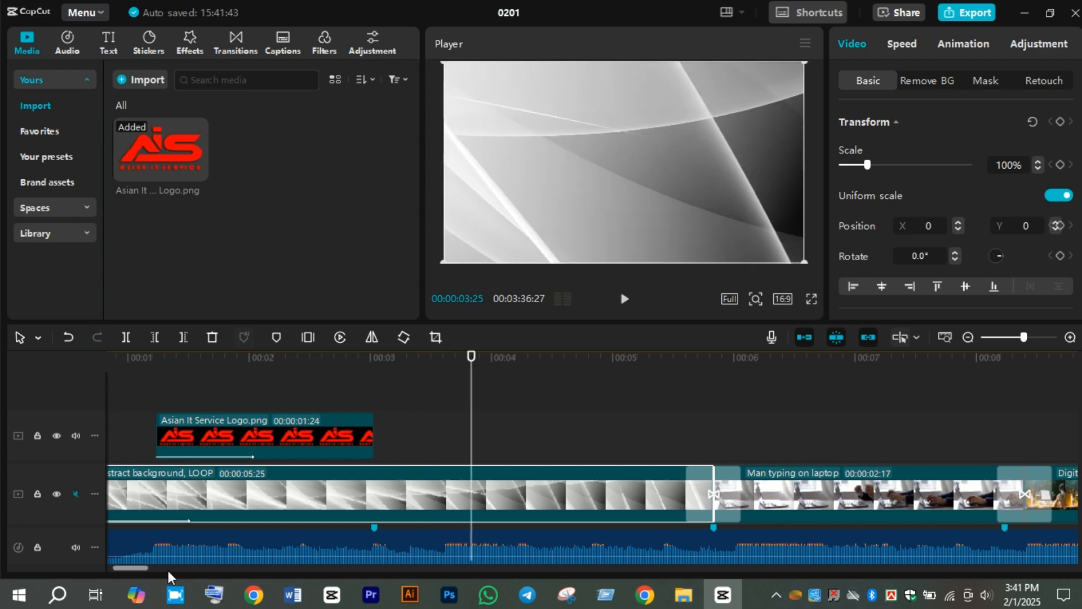
drag(138, 571, 113, 570)
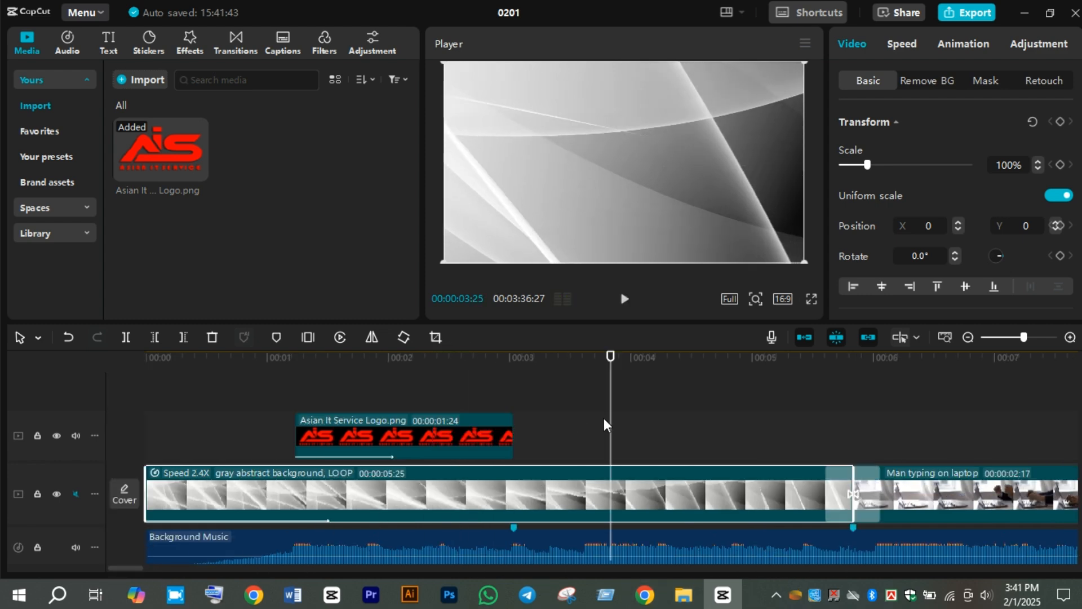
Step: Try slowing the gray abstract background clip to 2.2x speed, and undo both speed changes
click(901, 49)
click(1067, 148)
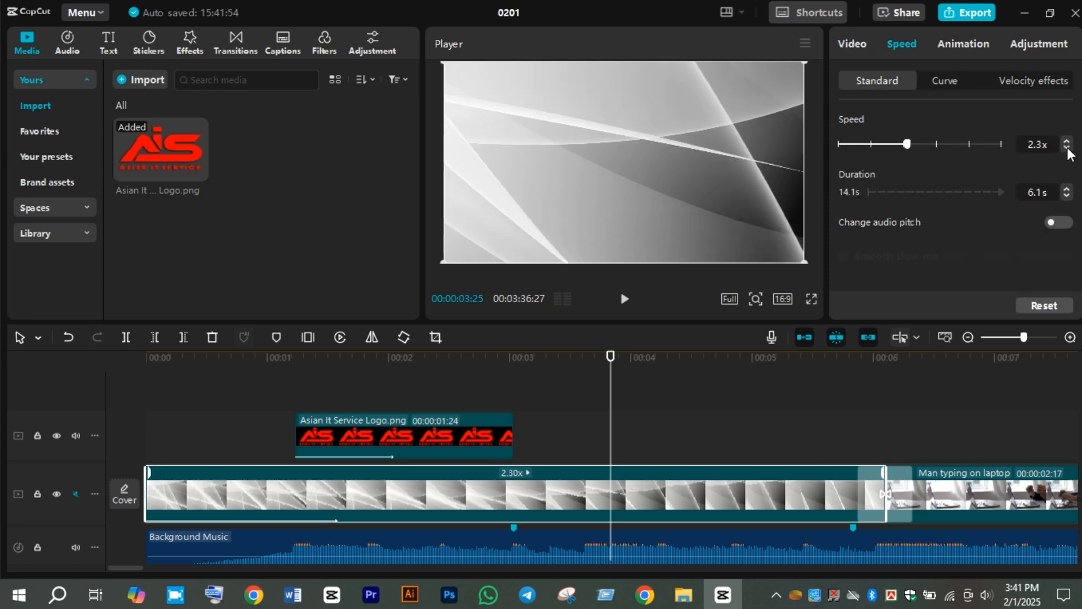
click(1068, 149)
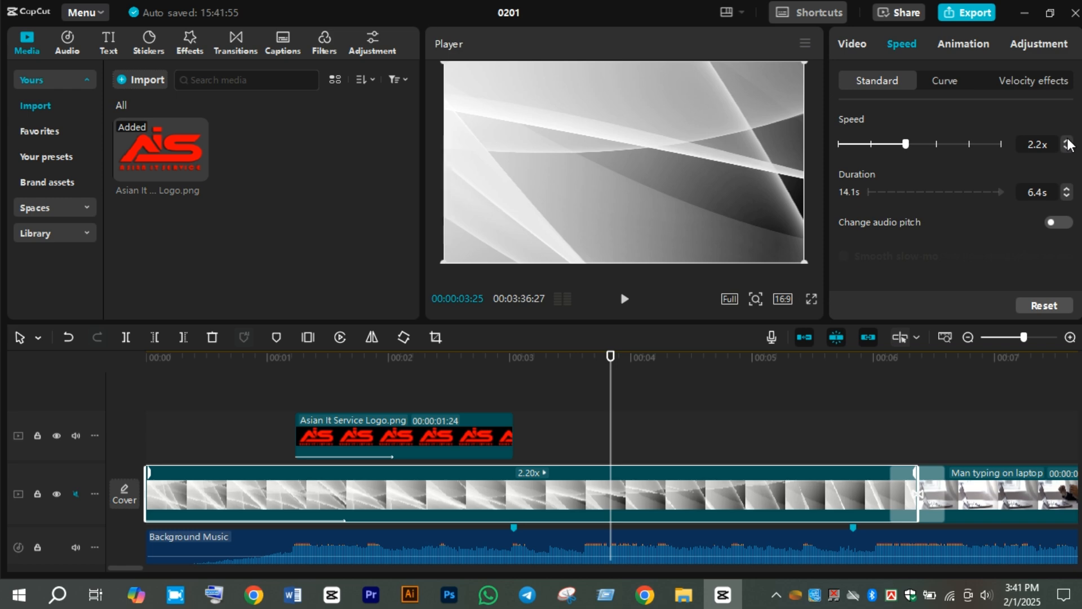
click(69, 339)
click(69, 340)
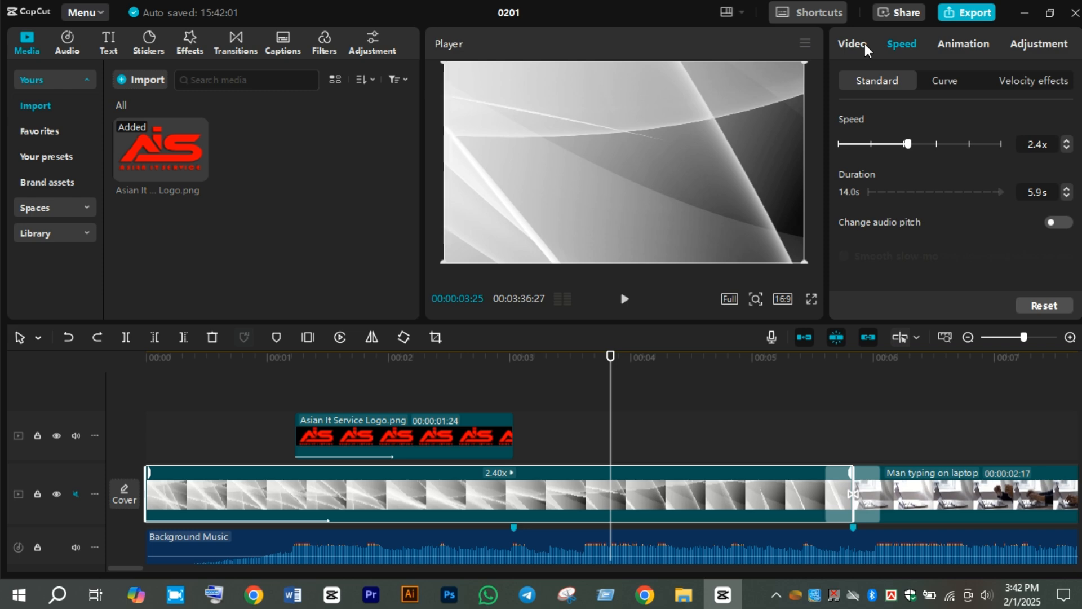
Step: Shorten the gray background clip's Fade In animation to 1.2 s and return the playhead to the start of the timeline
click(945, 46)
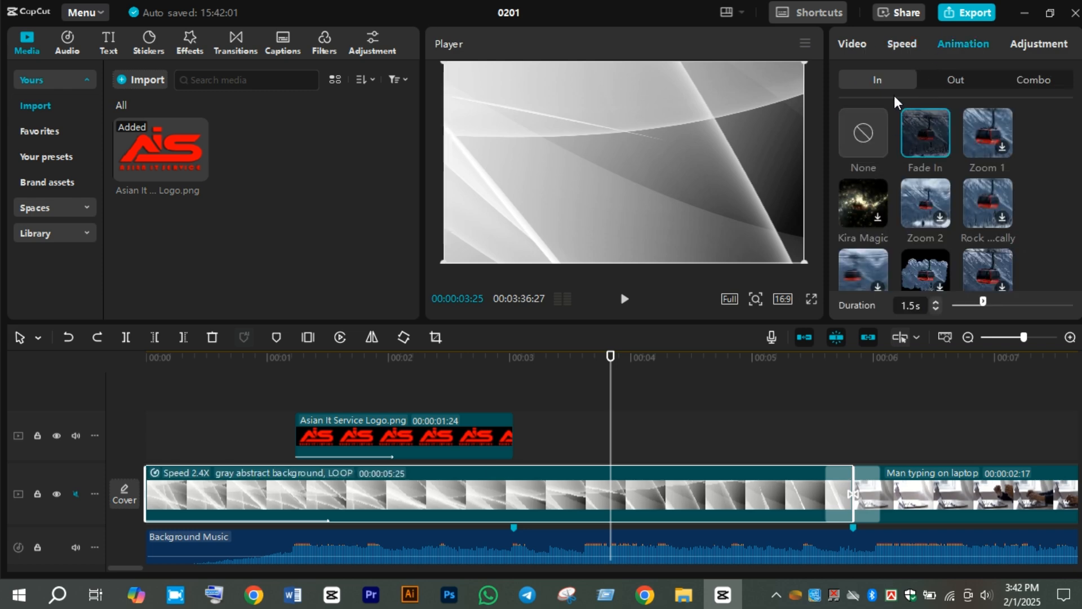
click(936, 308)
click(935, 307)
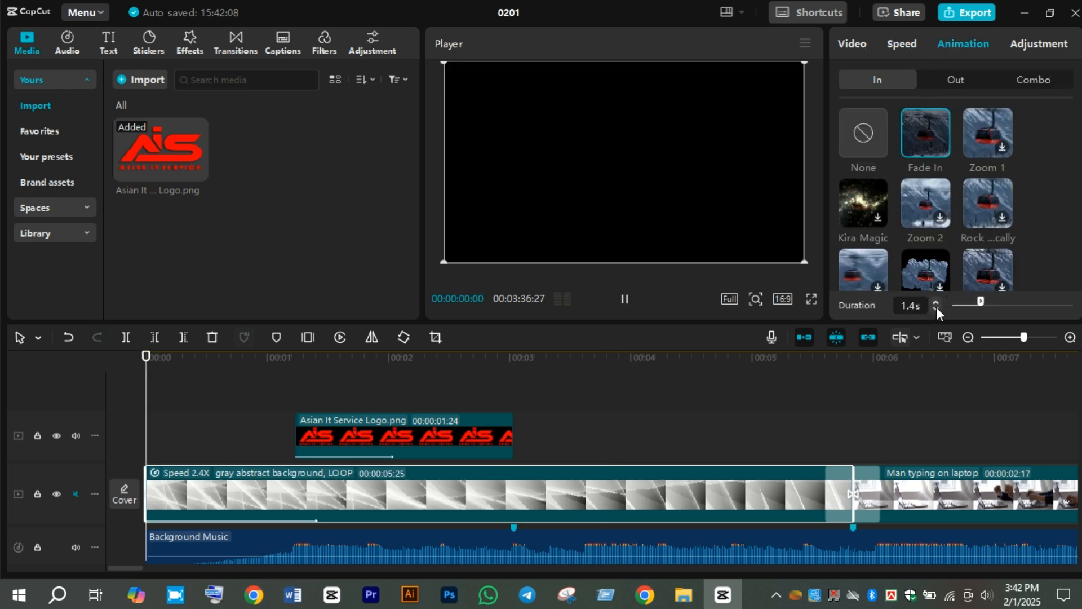
click(936, 308)
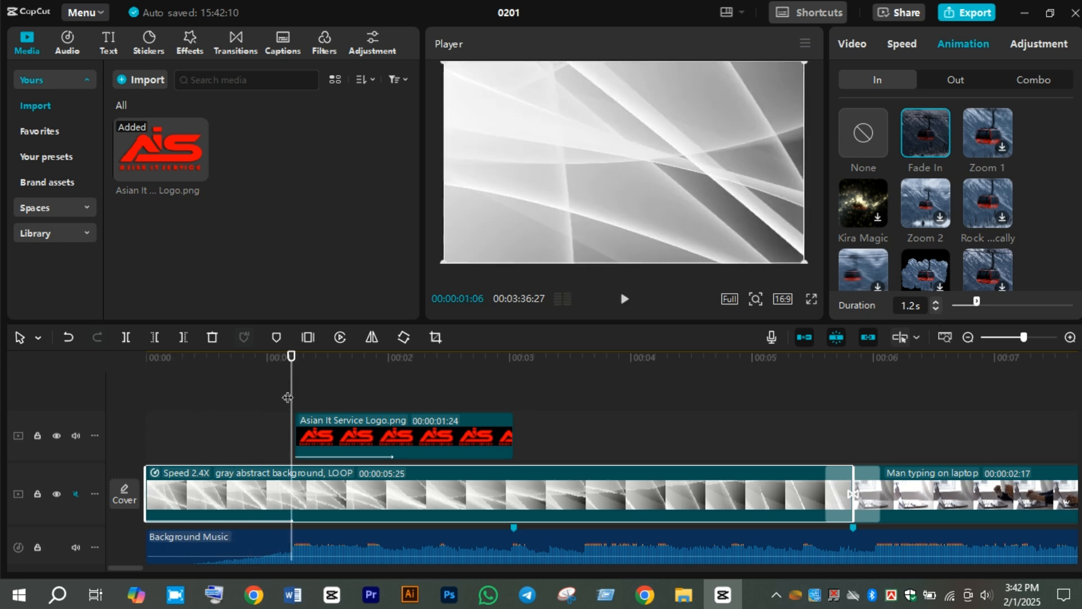
drag(291, 396, 115, 424)
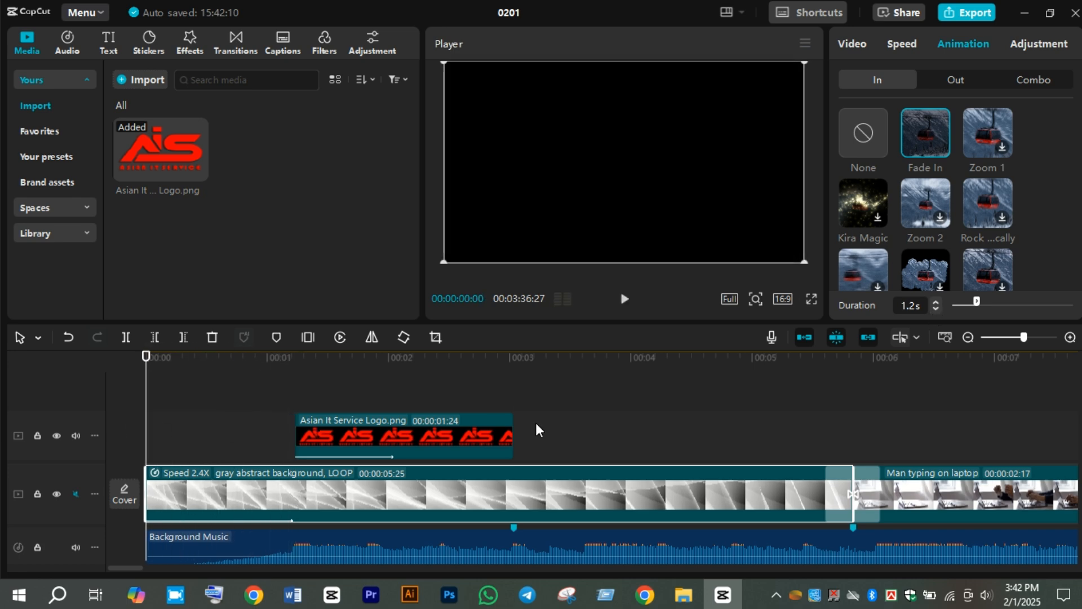
Step: Shorten the logo clip's Fade In animation to 0.6 s
click(404, 434)
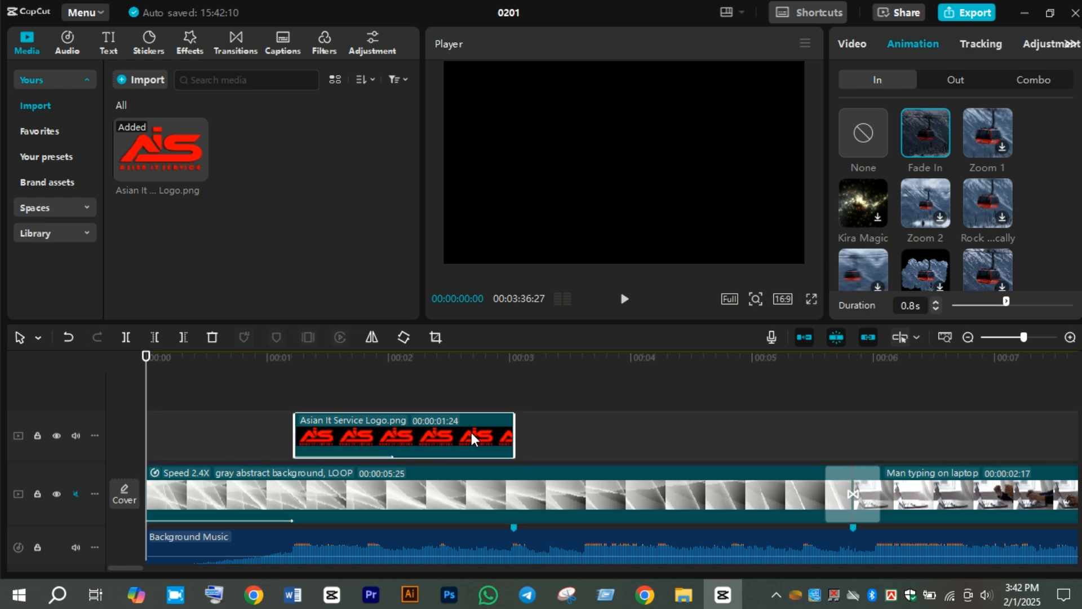
double_click(935, 309)
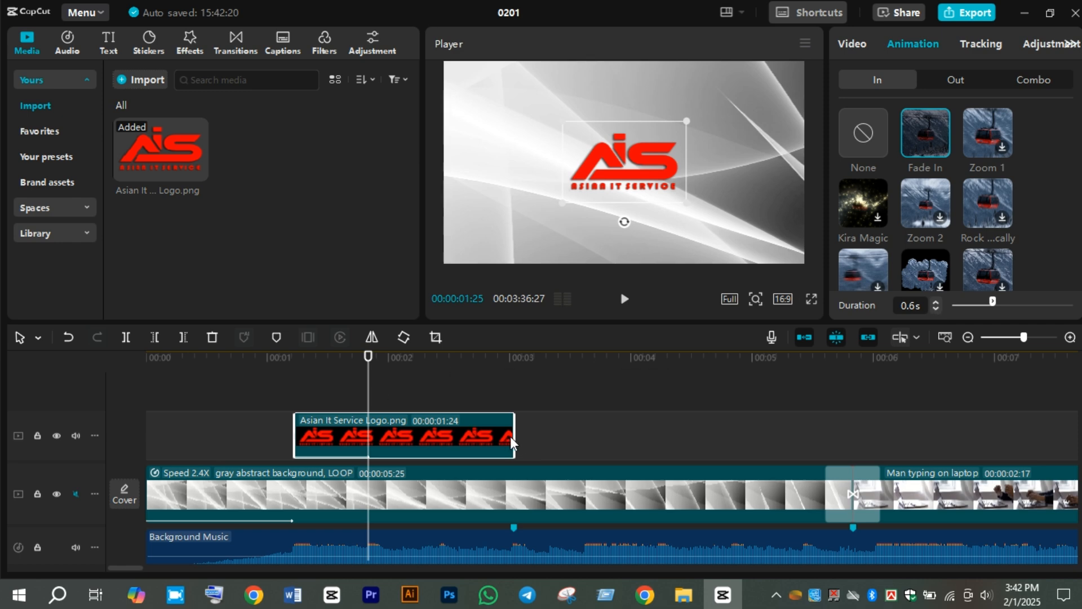
Step: Extend the logo clip to 00:00:04:11, ending where the transition begins, and move the logo slightly upward in the frame
drag(512, 437, 826, 437)
drag(627, 165, 627, 145)
Step: Add a default text clip above the logo clip at the playhead, reading "We Provide Best Service"
click(108, 46)
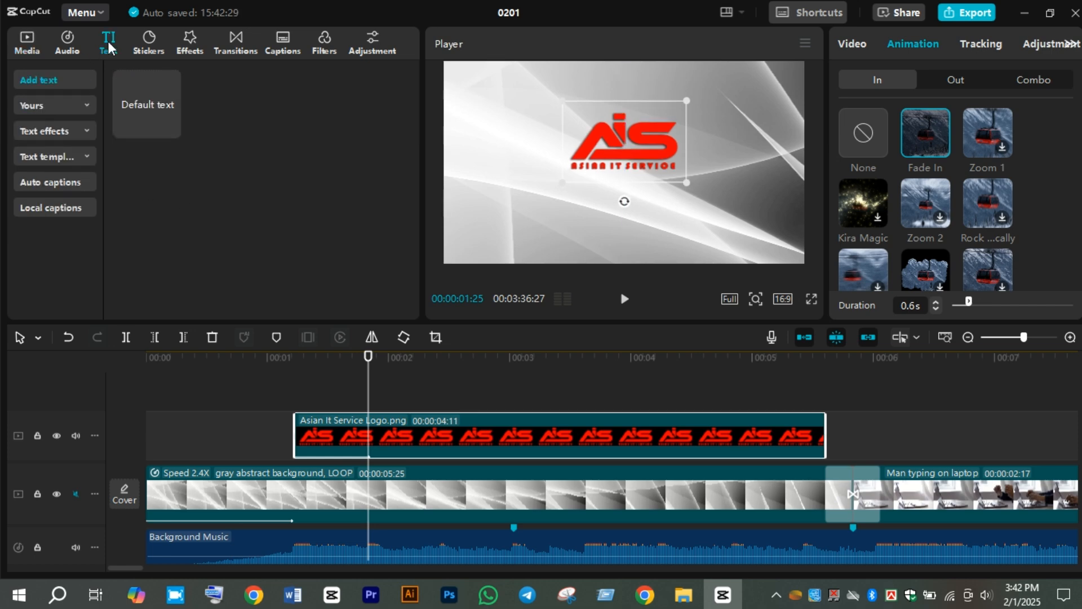
drag(145, 104, 364, 395)
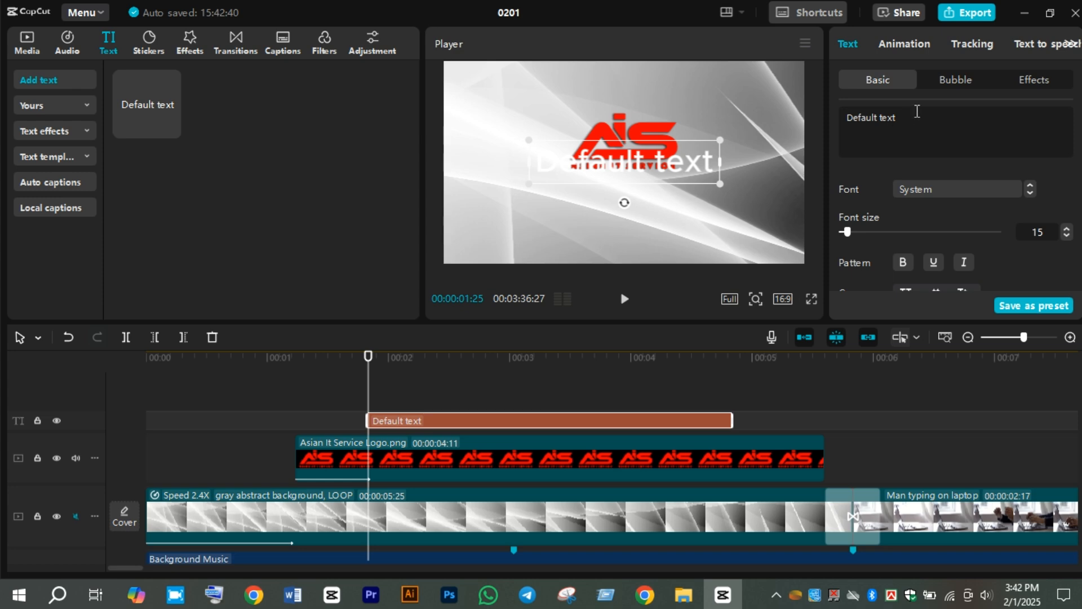
drag(845, 120, 897, 121)
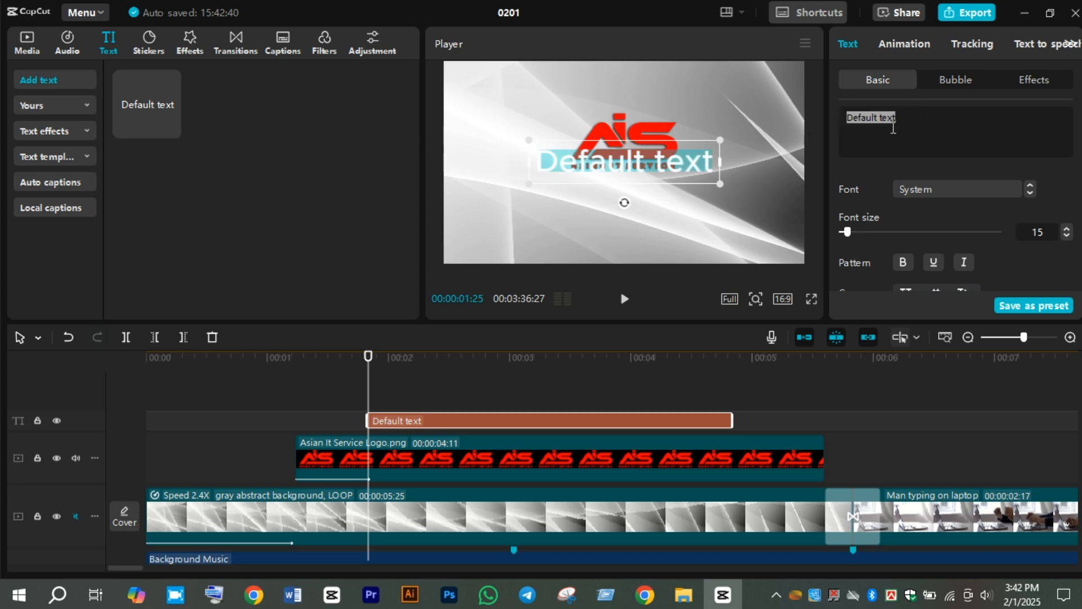
text(We P)
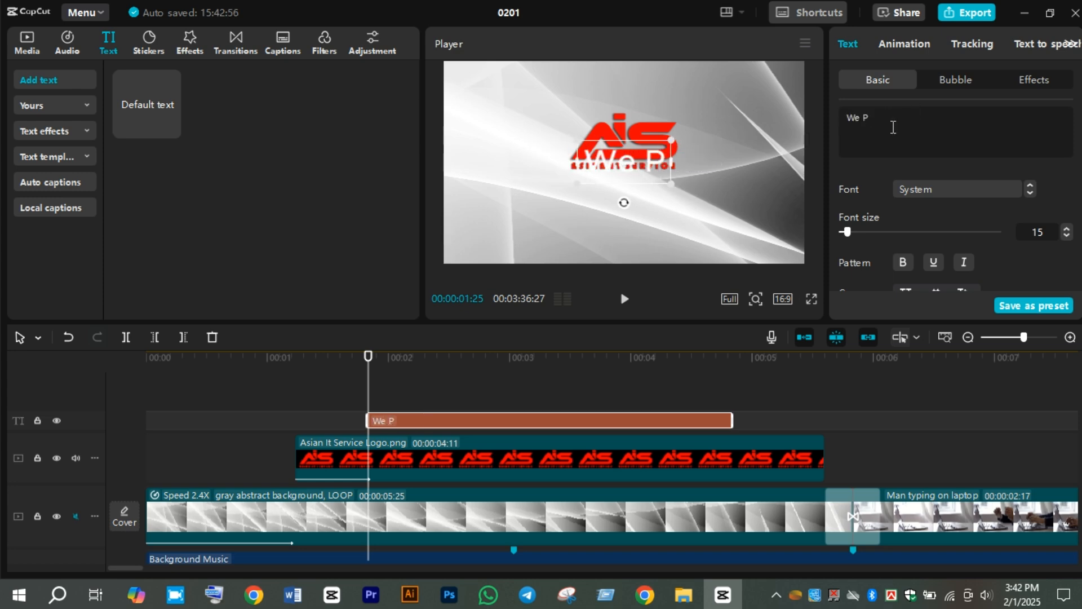
text(rovide BEs)
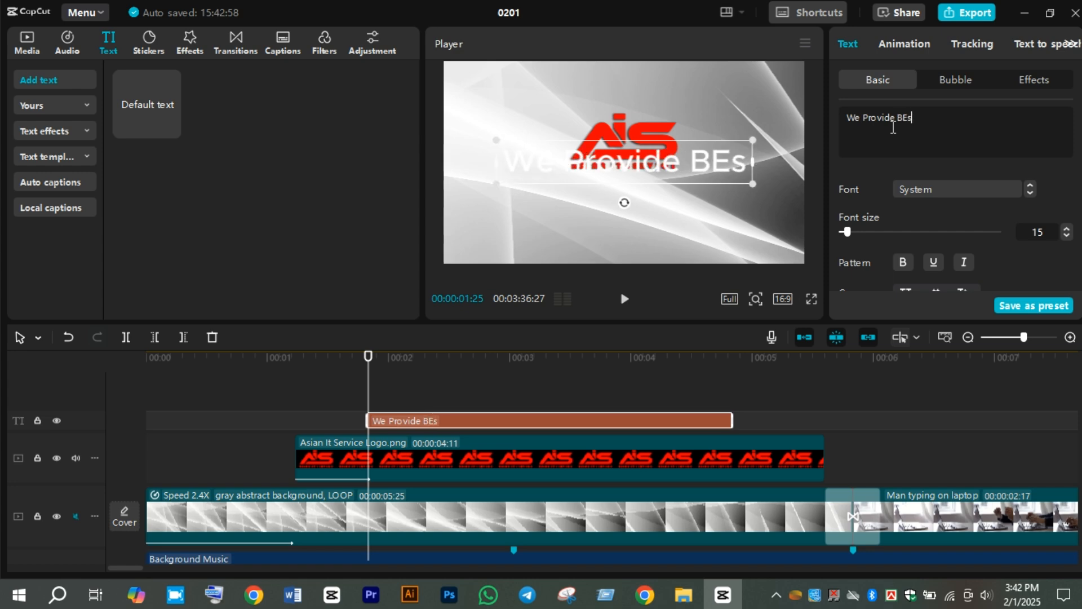
text(t Service)
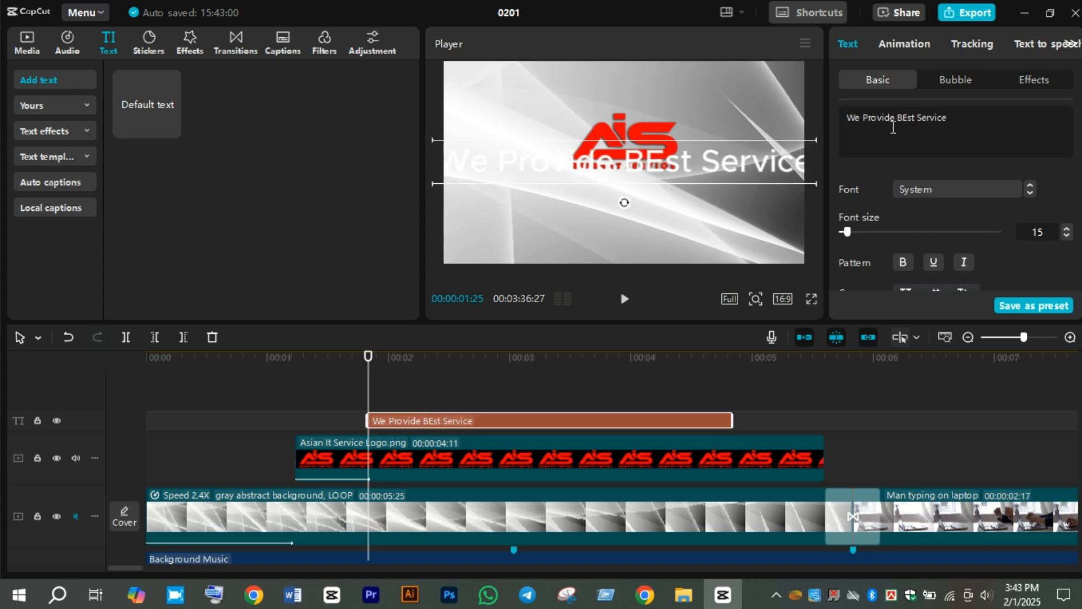
click(907, 120)
key(BackSpace)
text(e)
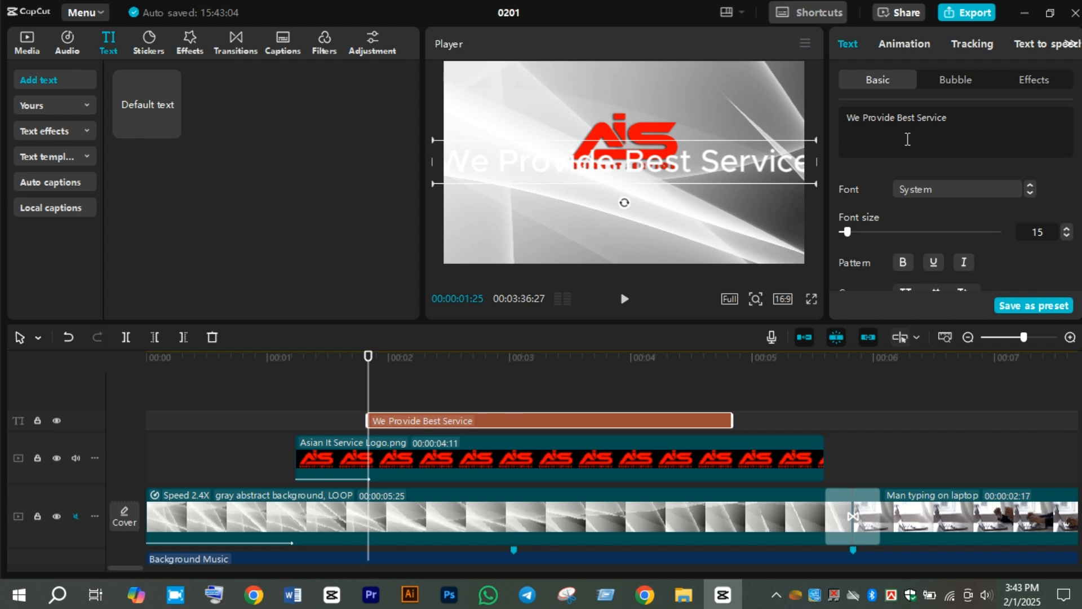
Step: Reduce the tagline text's font size to 9
click(1067, 237)
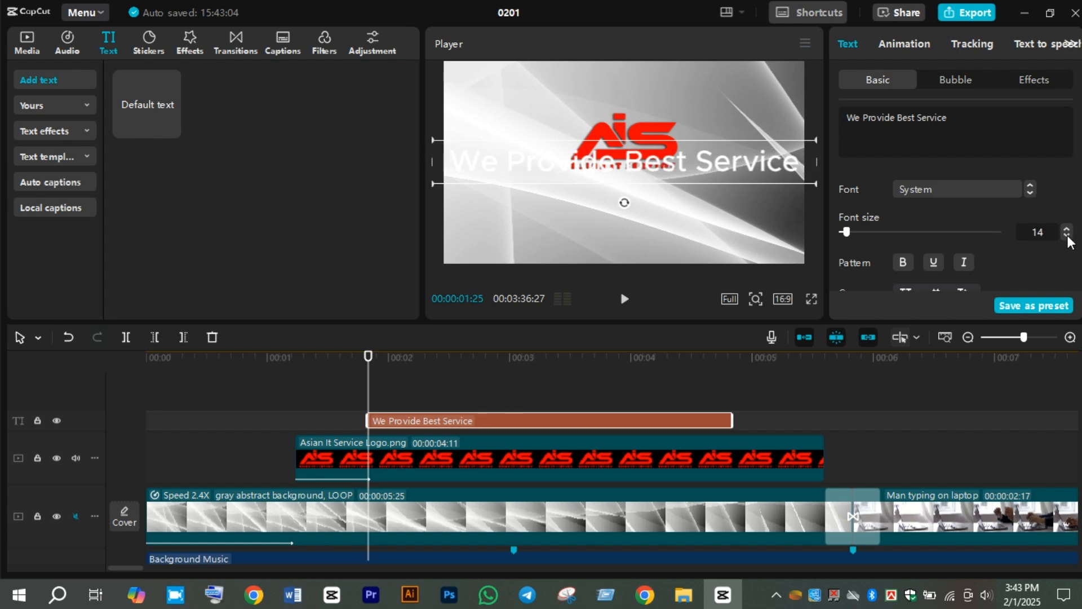
click(1067, 237)
click(1066, 237)
click(1067, 236)
click(1067, 237)
click(1068, 237)
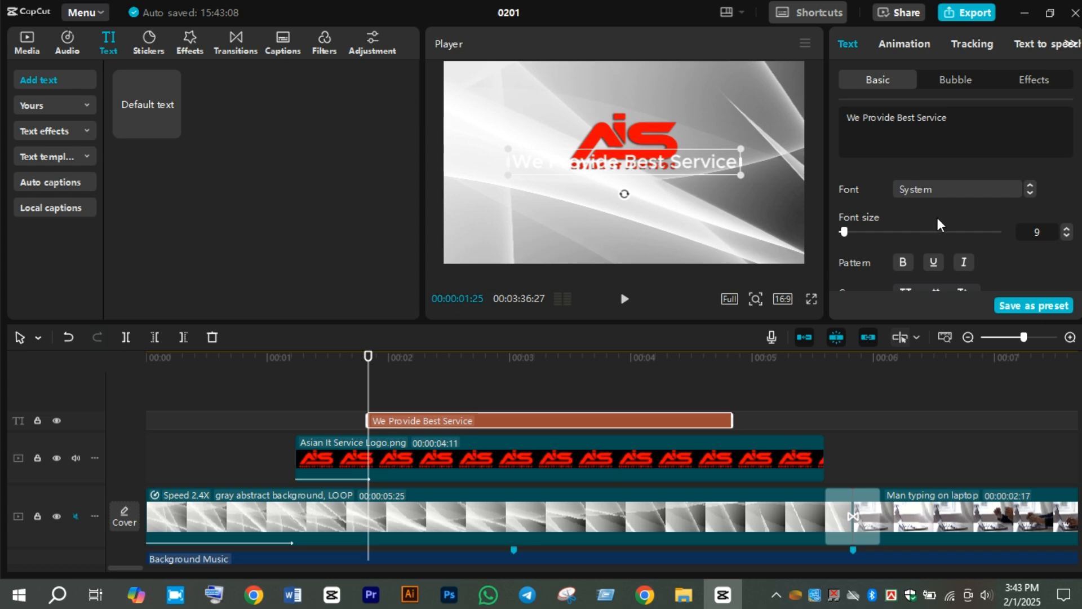
Step: Change the tagline text's color to dark gray, hex 242424
scroll(1029, 208, down, 2)
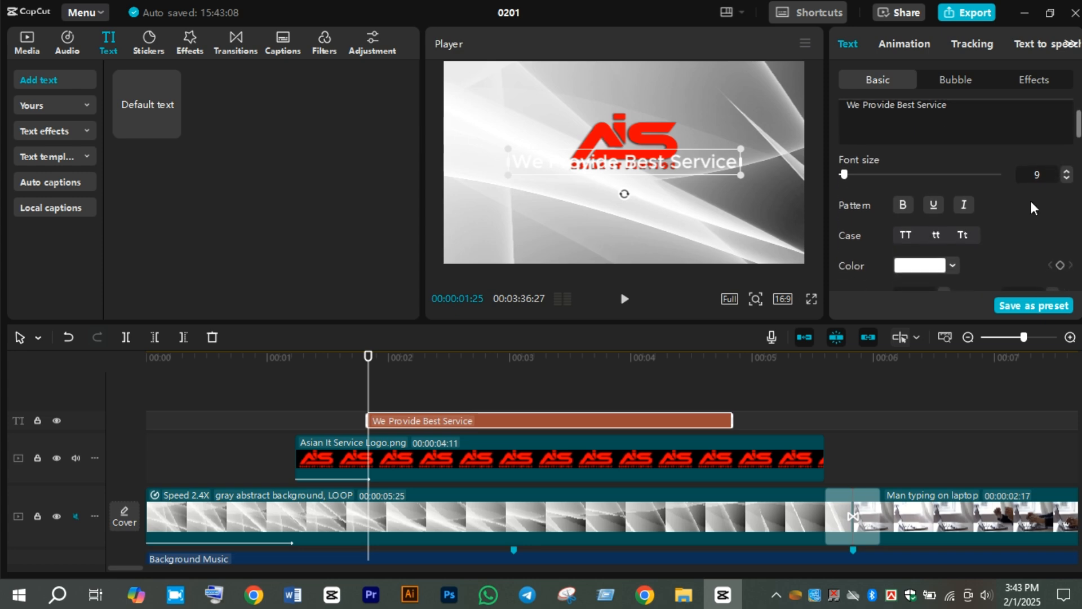
click(952, 266)
drag(860, 354, 859, 373)
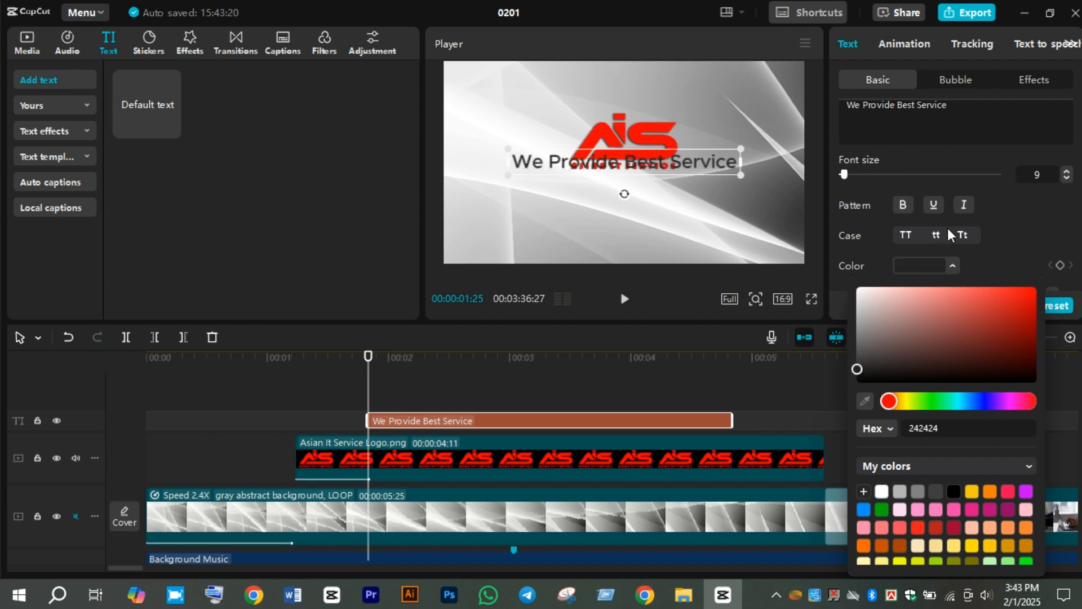
click(998, 222)
Step: Change the tagline's font, trying a HarmonyOS Sans style first and settling on Brush
scroll(965, 213, up, 2)
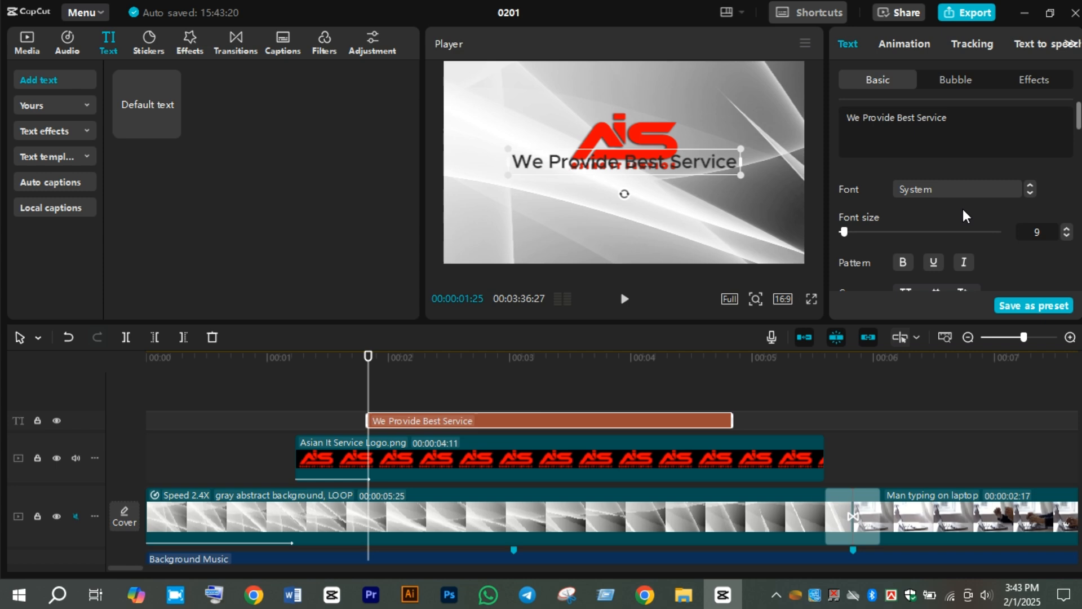
click(993, 182)
scroll(958, 168, down, 10)
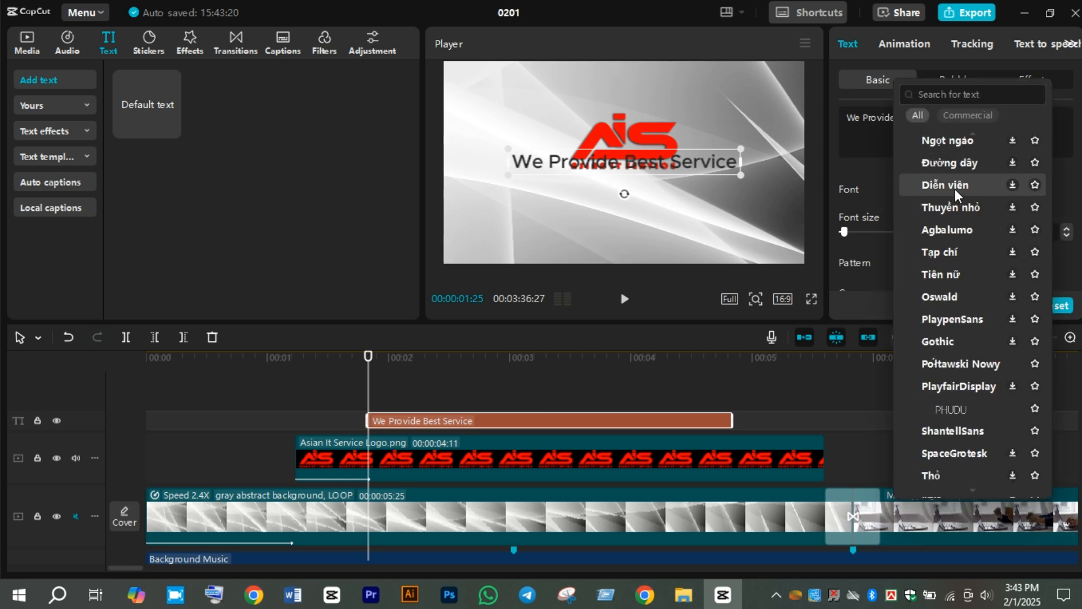
scroll(955, 188, down, 5)
scroll(955, 188, down, 12)
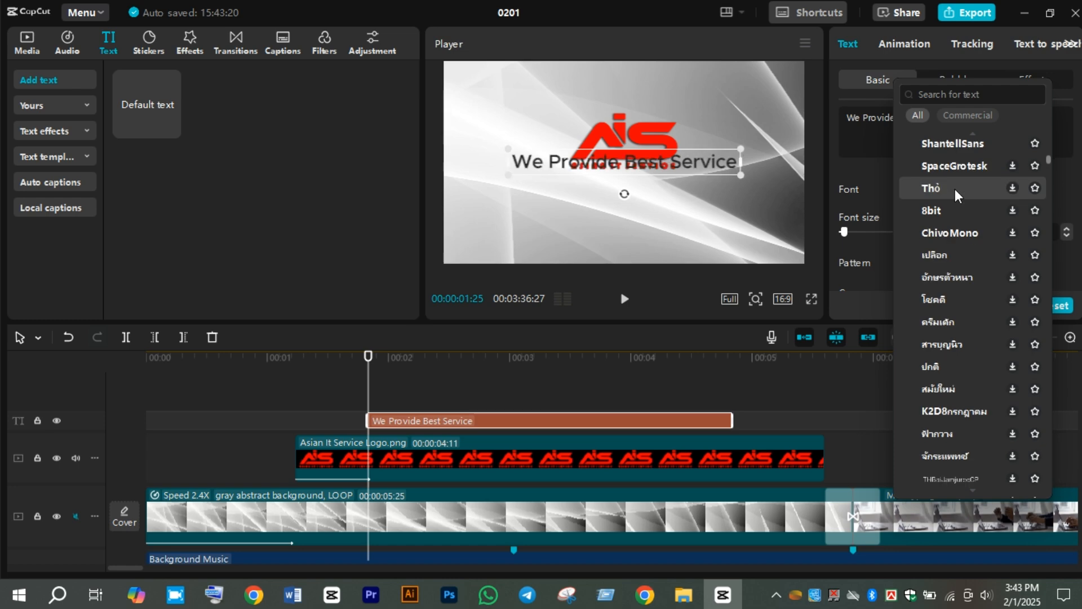
scroll(955, 189, down, 5)
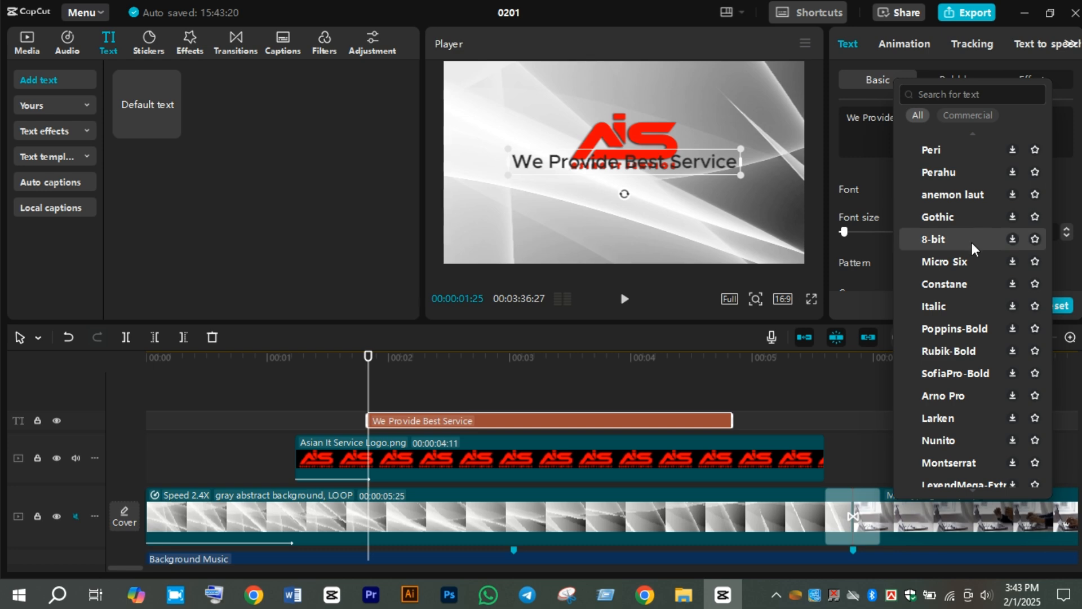
scroll(972, 242, down, 5)
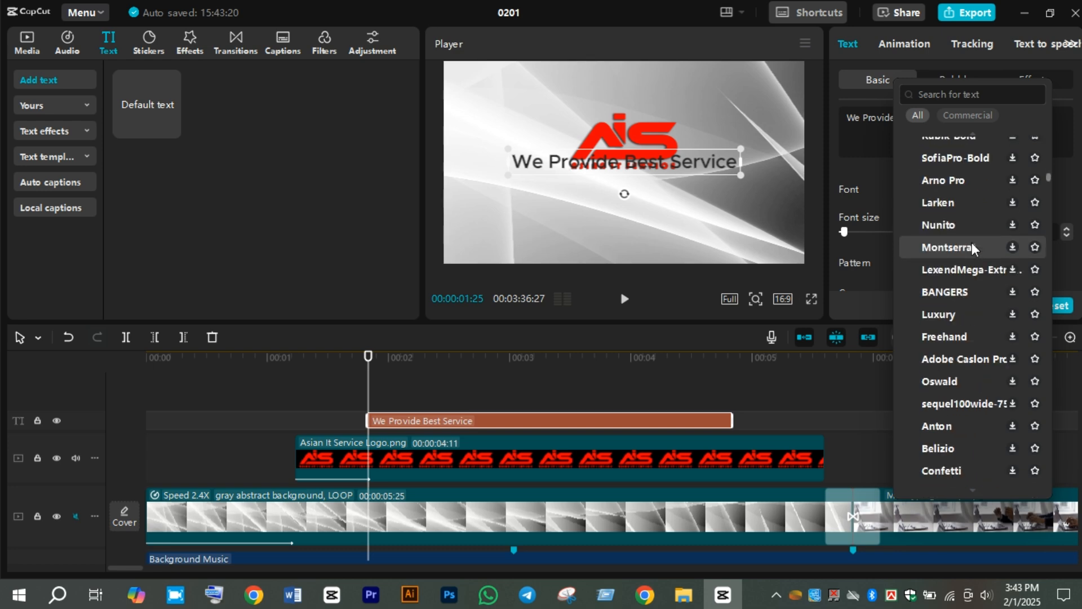
scroll(972, 242, down, 10)
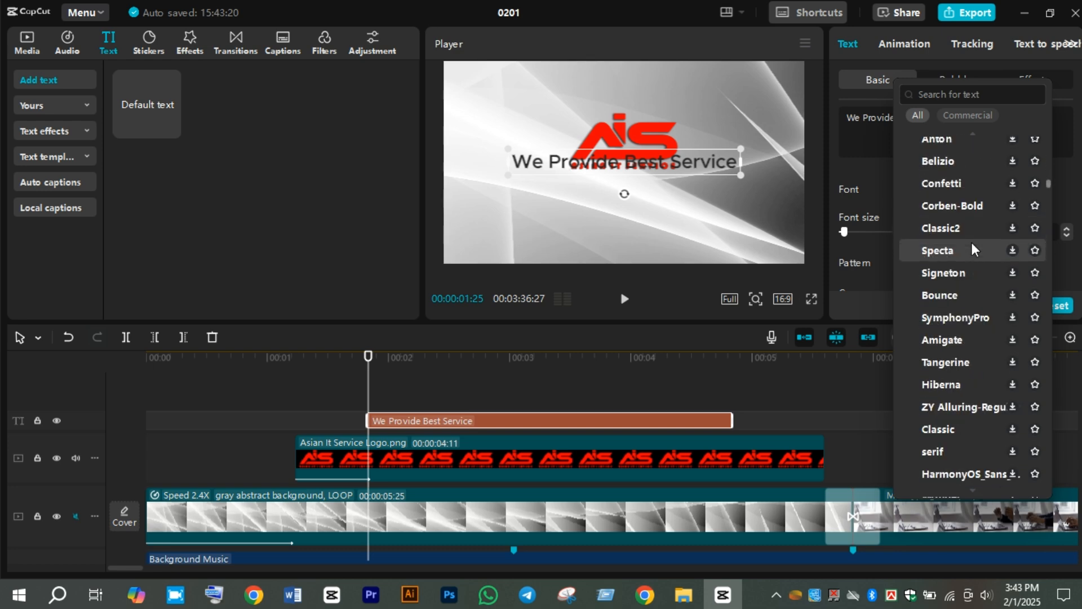
scroll(972, 242, down, 10)
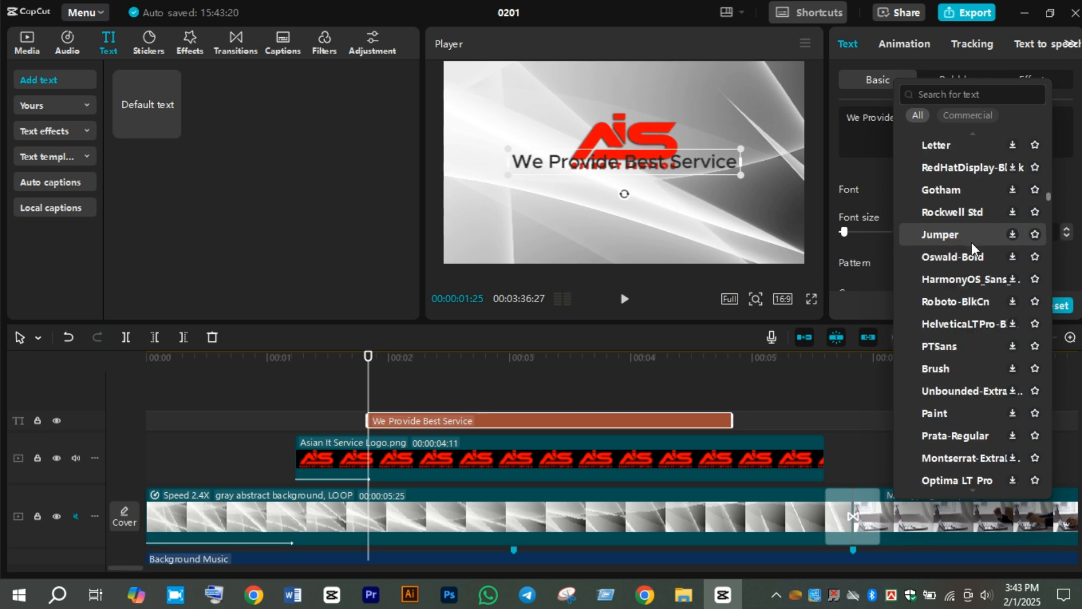
click(972, 274)
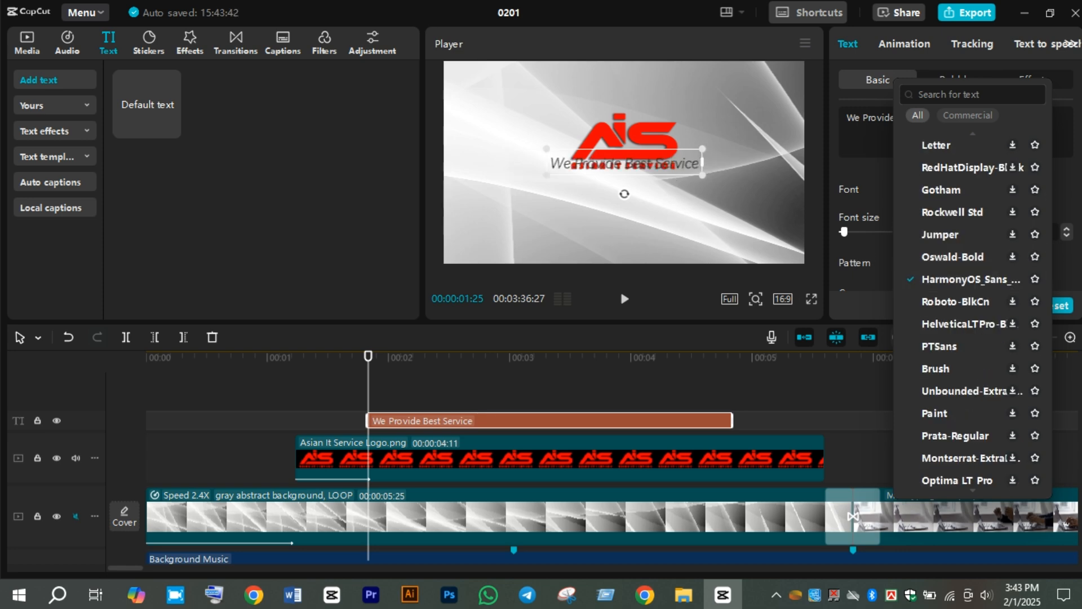
click(965, 369)
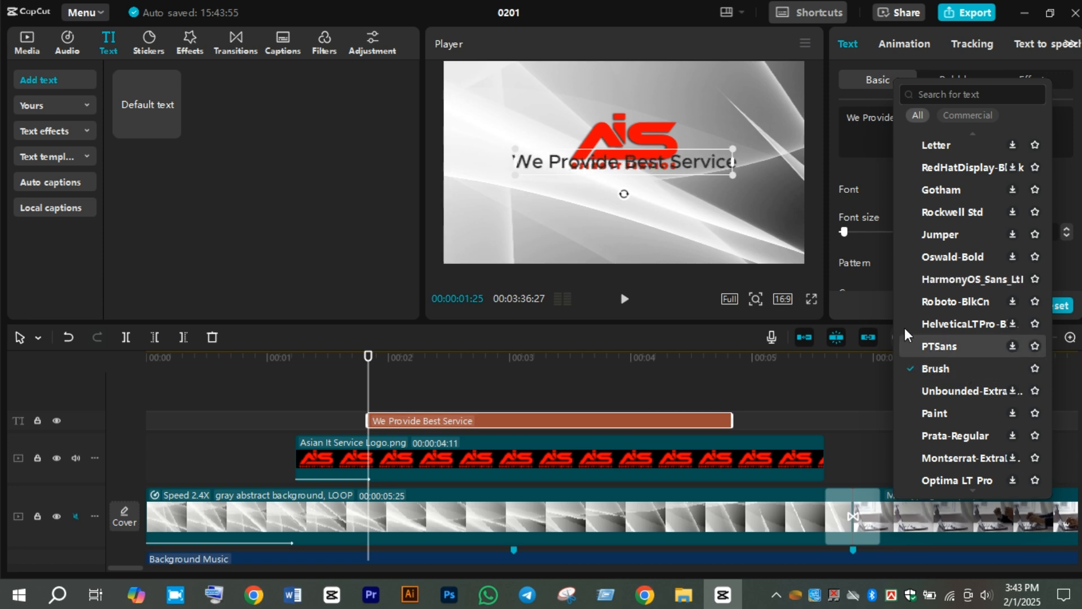
click(871, 181)
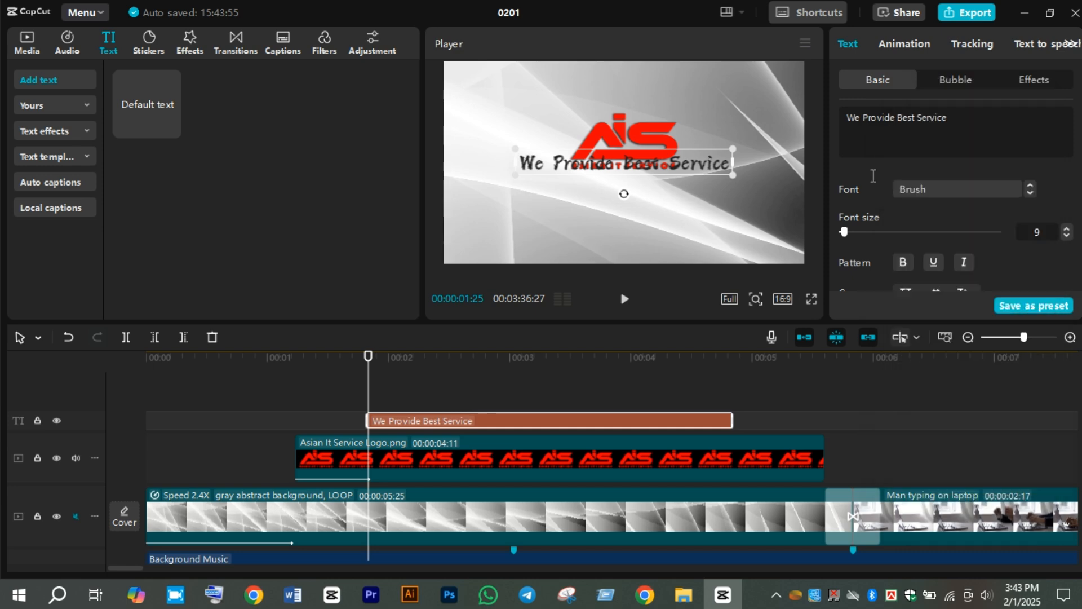
Step: Increase the tagline's font size to 12 and place the text just below the logo in the frame
click(1066, 227)
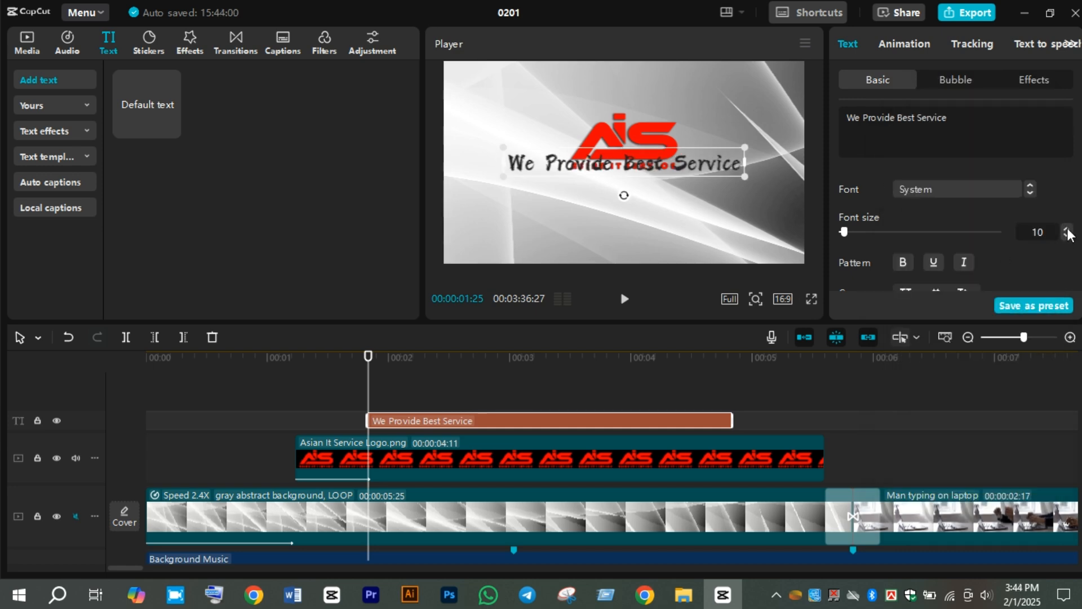
click(1067, 228)
click(1067, 227)
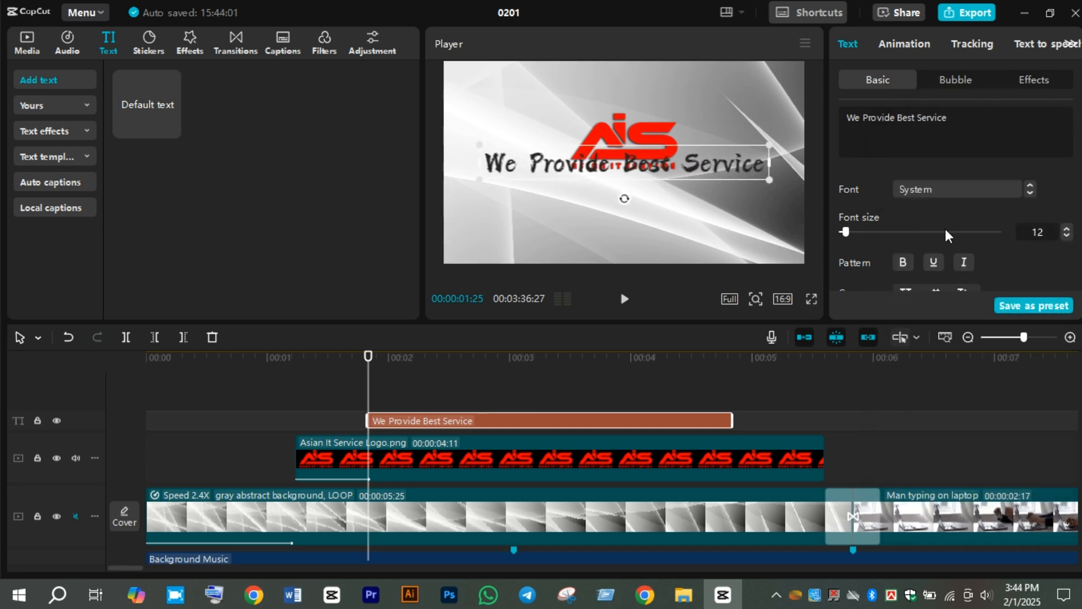
scroll(945, 228, down, 2)
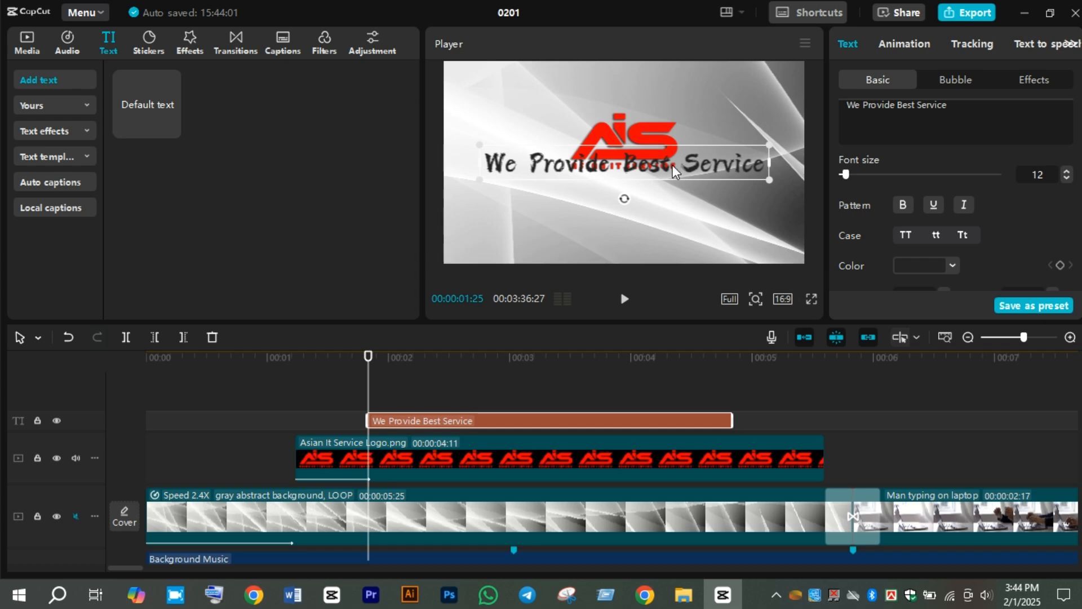
drag(672, 164, 671, 195)
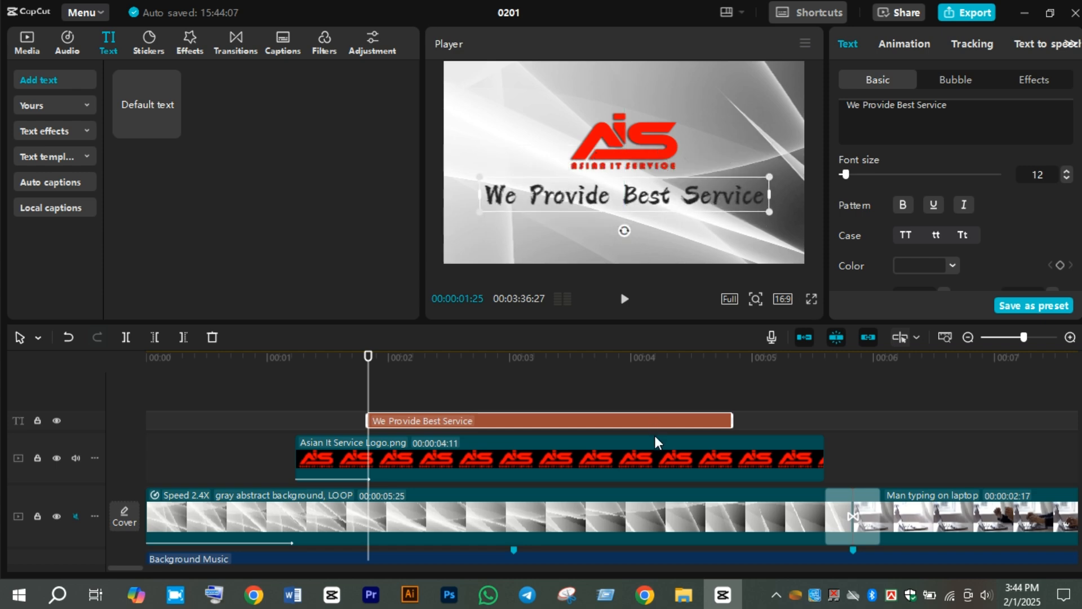
Step: Enlarge the logo above the tagline to about one and a half times its size, and reselect the tagline text
click(658, 459)
drag(684, 102, 741, 67)
click(743, 200)
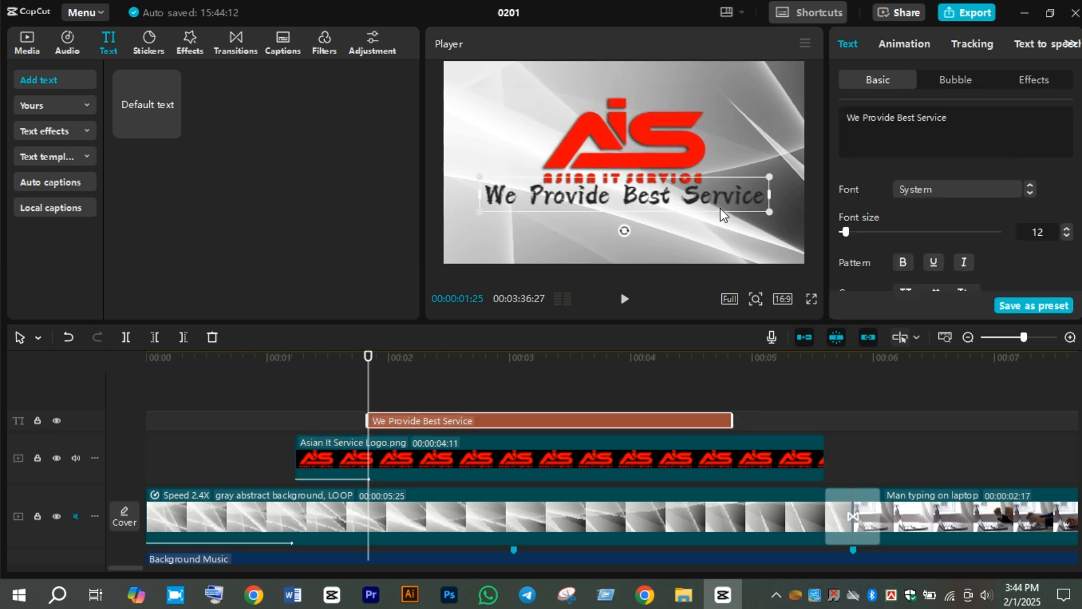
Step: Move the tagline slightly lower, centered clear of the logo, and reduce its font size to 9
click(722, 216)
click(712, 197)
drag(670, 197, 671, 209)
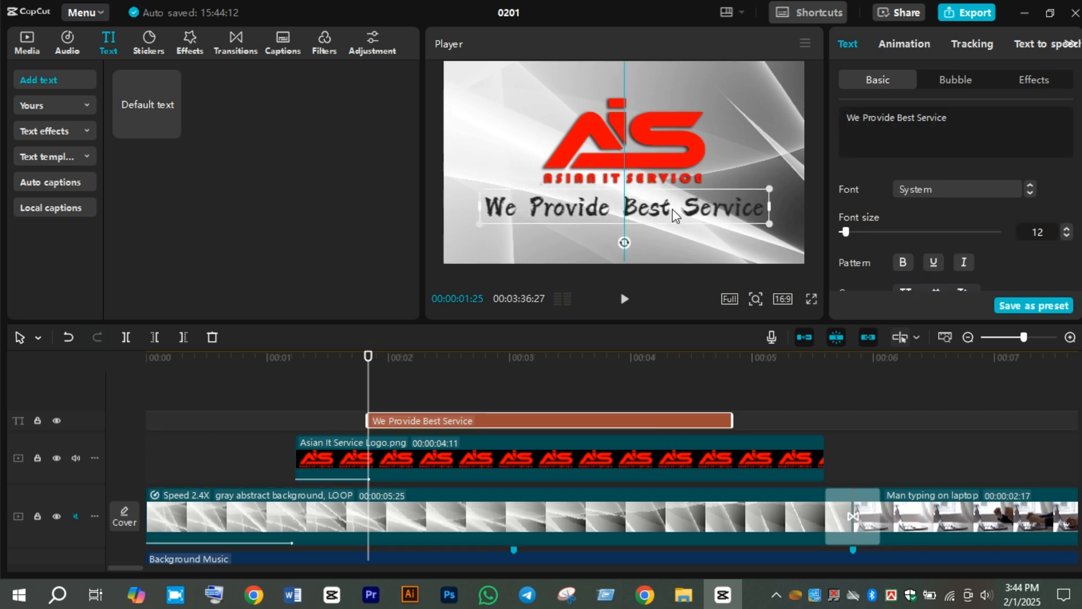
click(1067, 236)
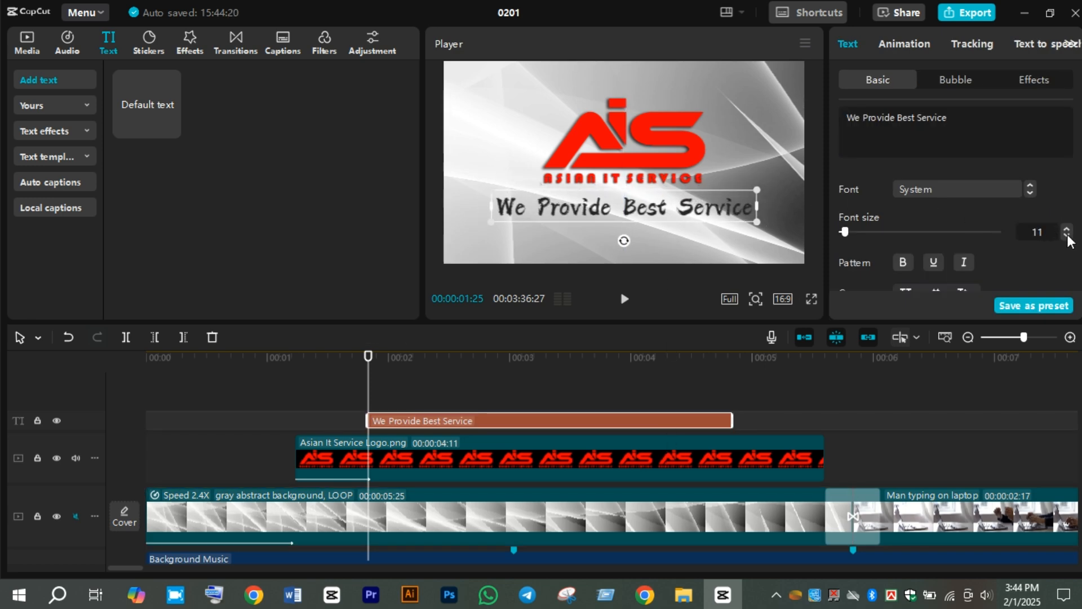
click(1067, 236)
click(1068, 236)
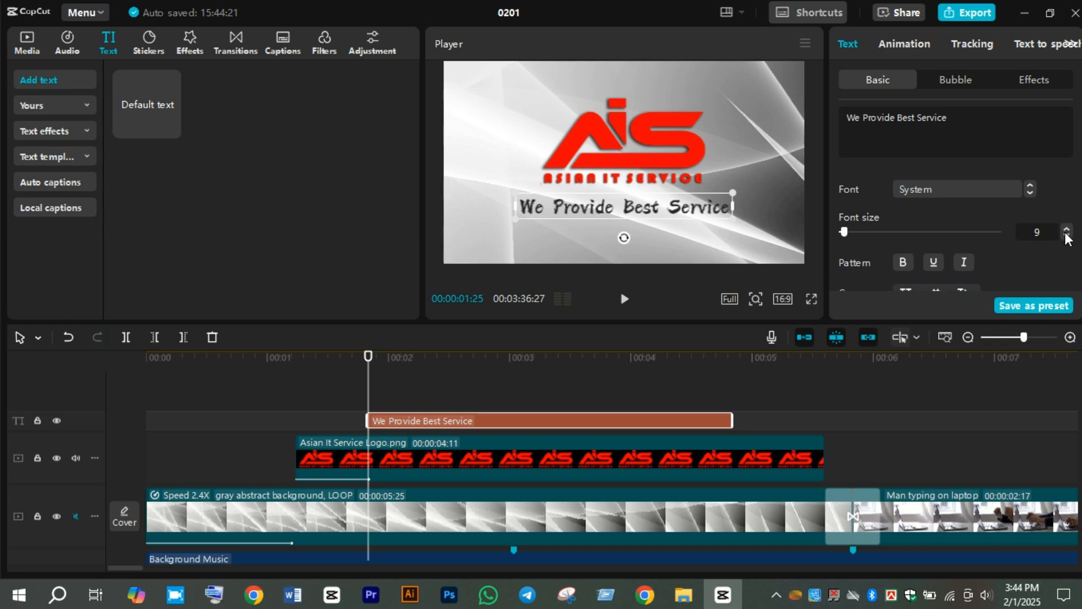
Step: Apply the Type 2 entrance animation to the tagline and browse the other entrance animations
click(912, 43)
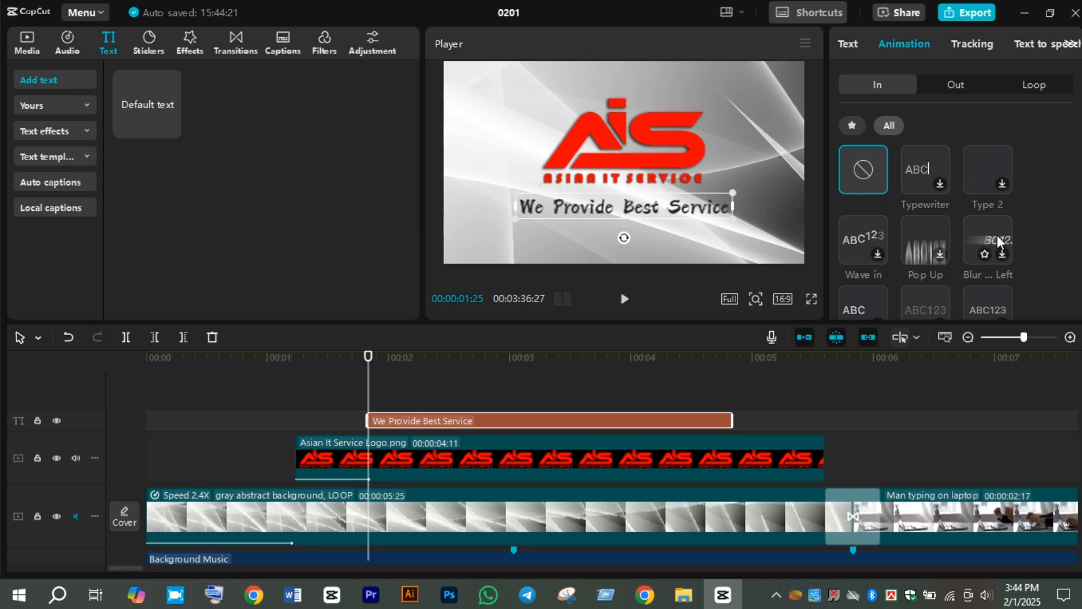
click(983, 165)
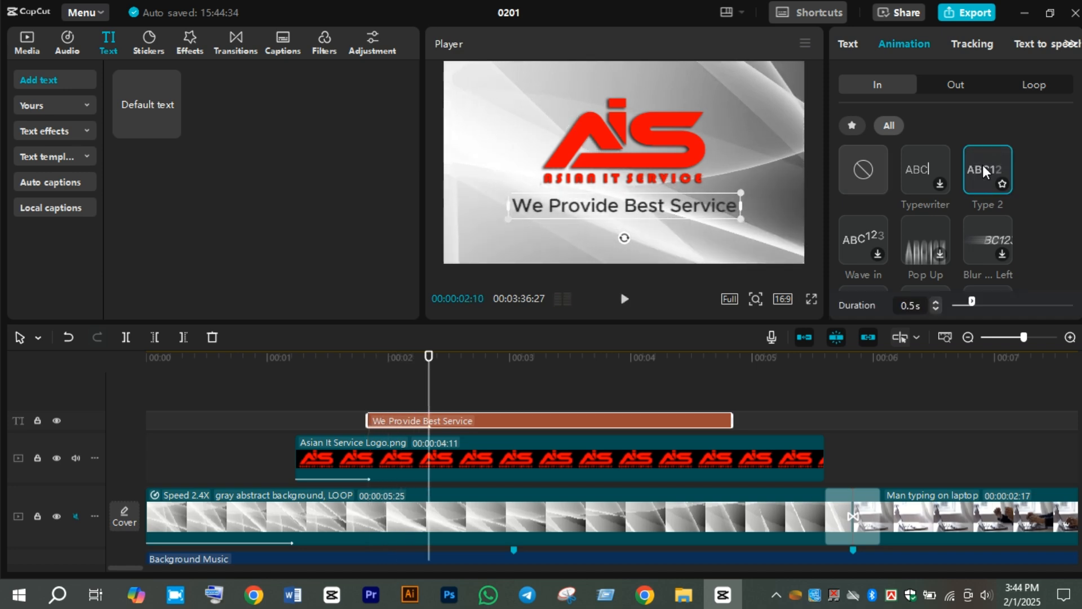
scroll(983, 166, down, 5)
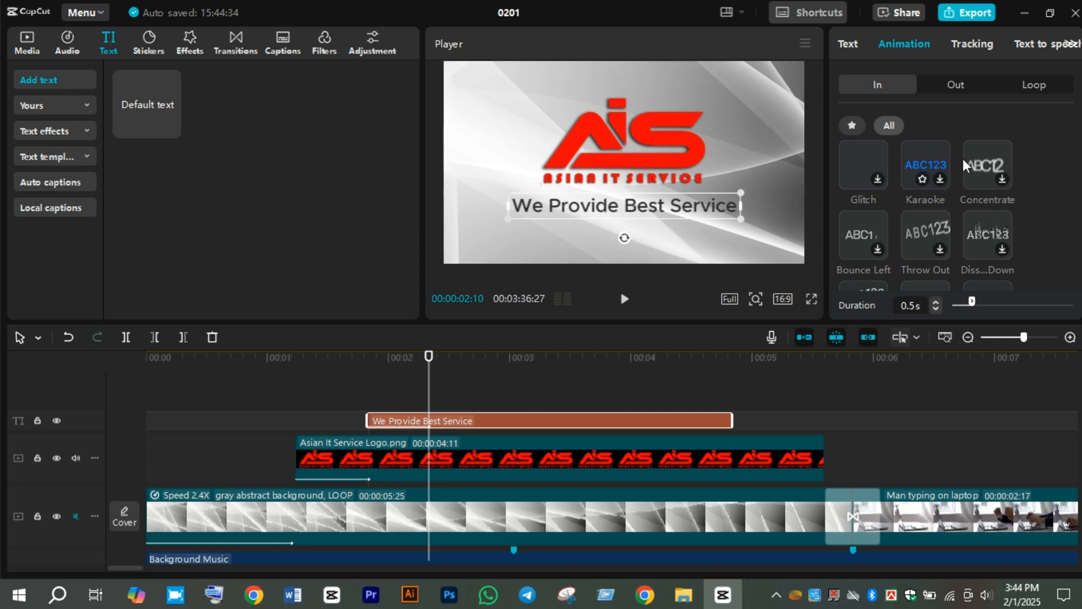
scroll(982, 158, down, 1)
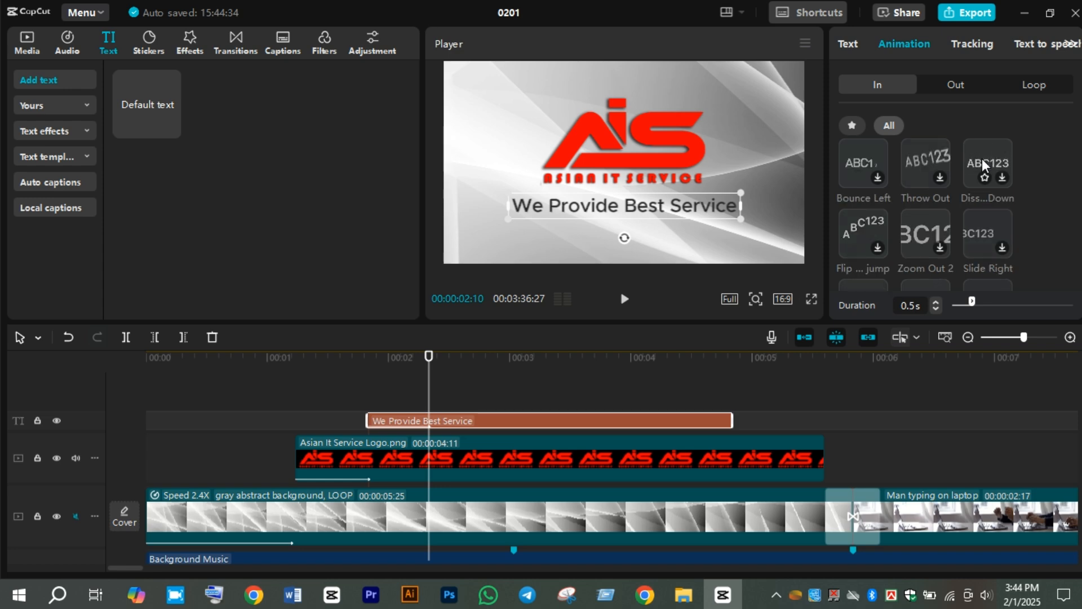
scroll(982, 158, down, 1)
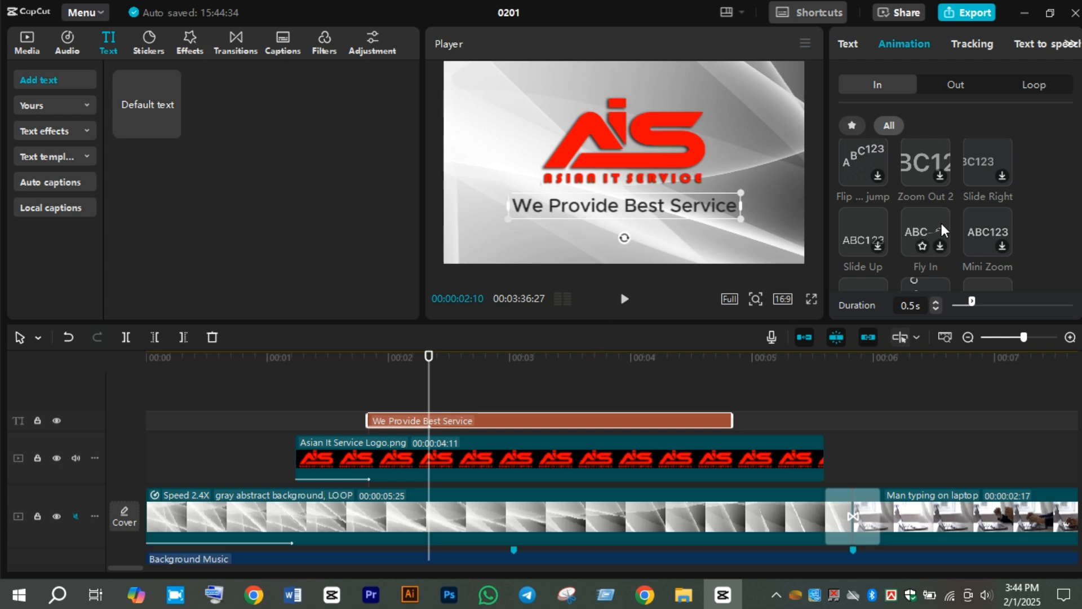
scroll(946, 229, up, 4)
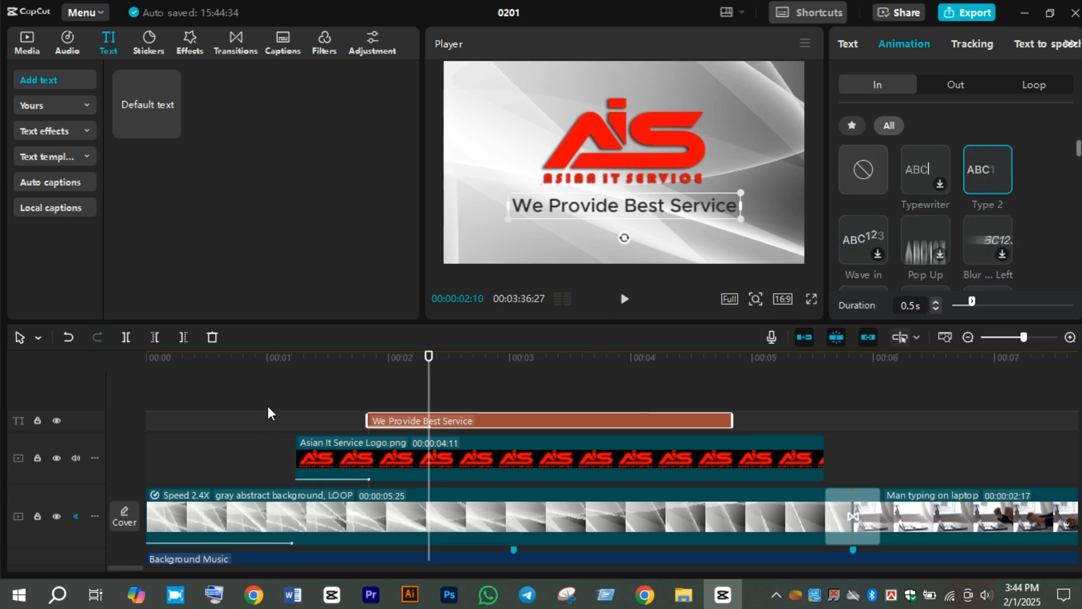
Step: Extend the tagline clip to end together with the logo clip, and play the intro from the start
click(239, 400)
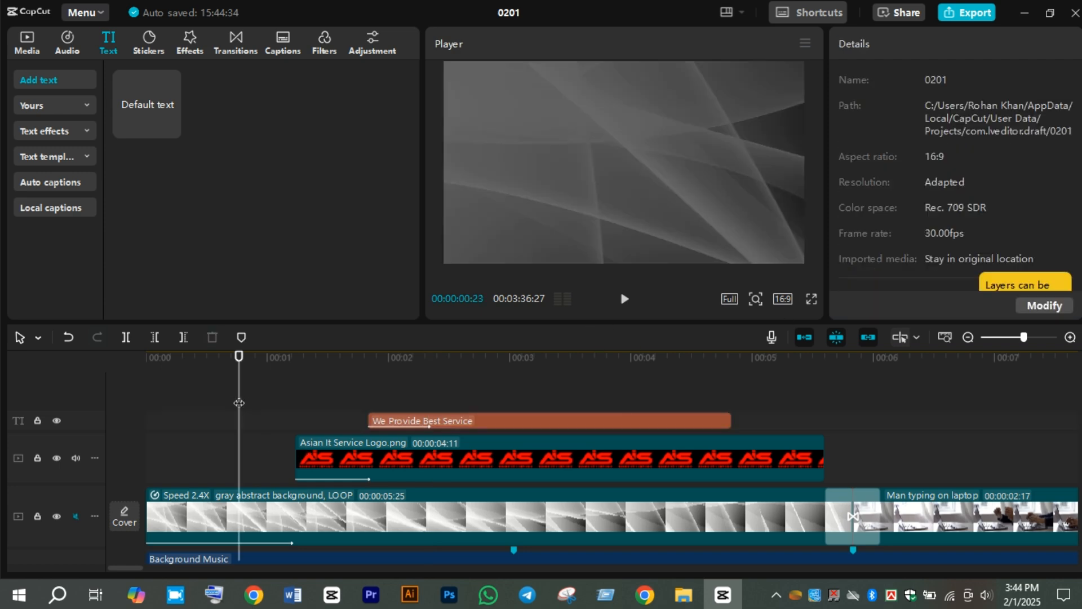
drag(239, 403, 139, 411)
click(598, 422)
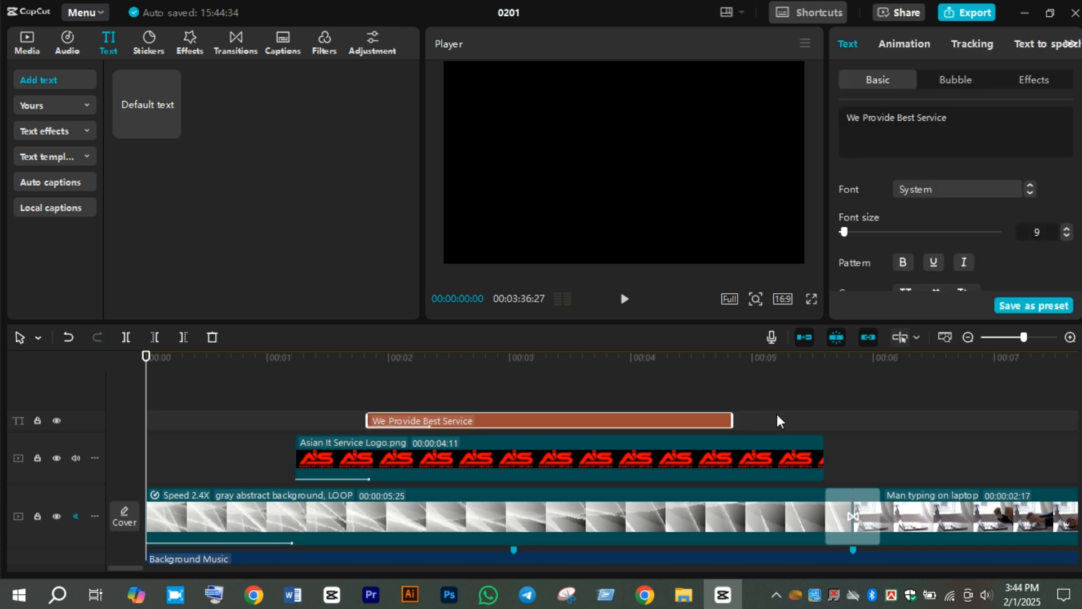
drag(730, 414, 826, 418)
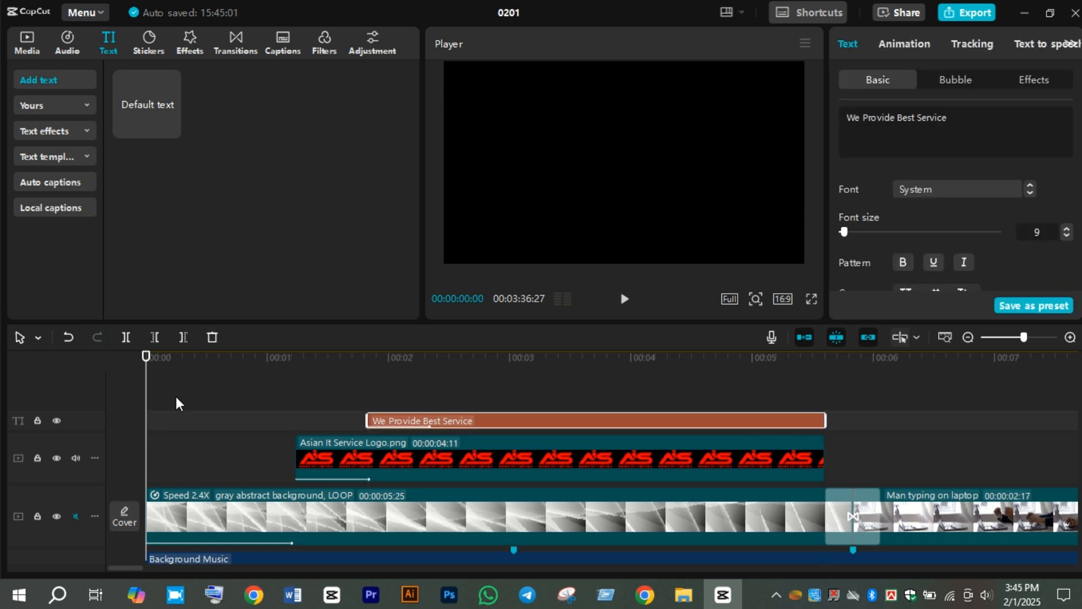
key(space)
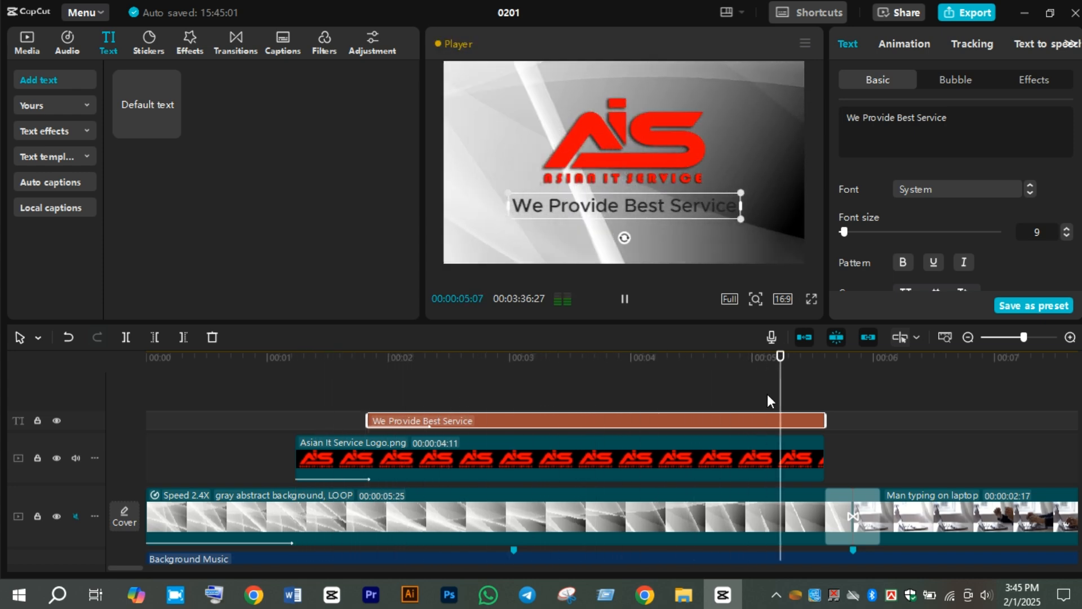
key(space)
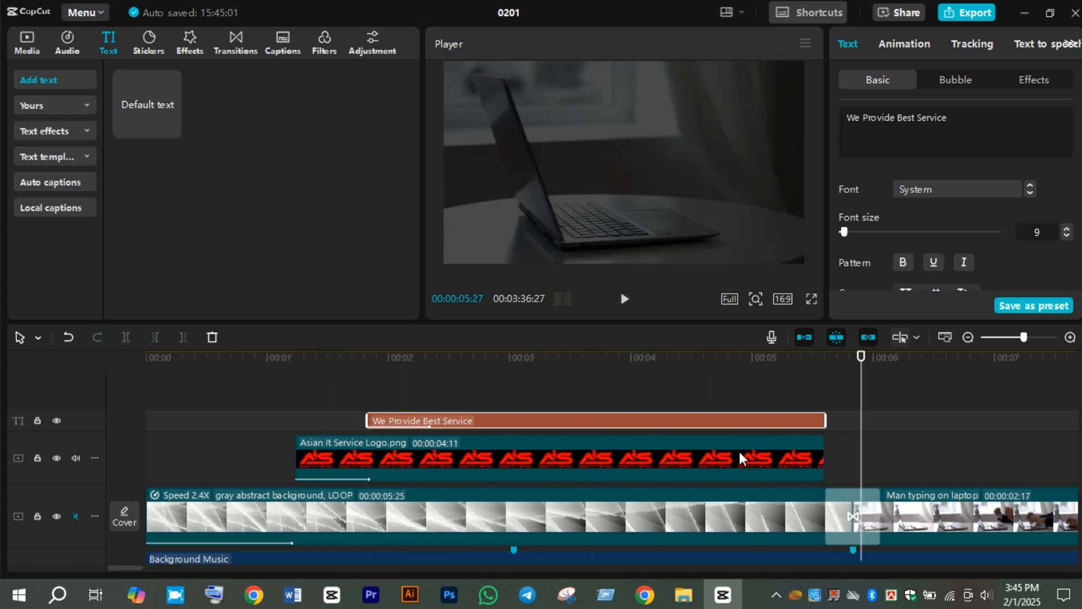
Step: Set the tagline's font to Brush again
click(948, 184)
scroll(976, 247, down, 10)
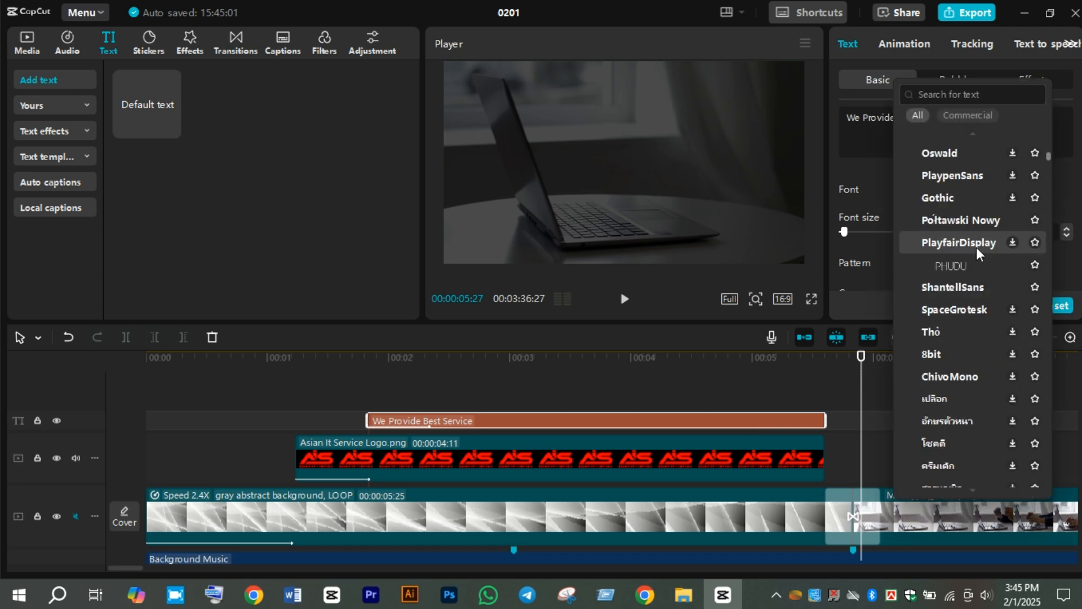
scroll(976, 247, down, 10)
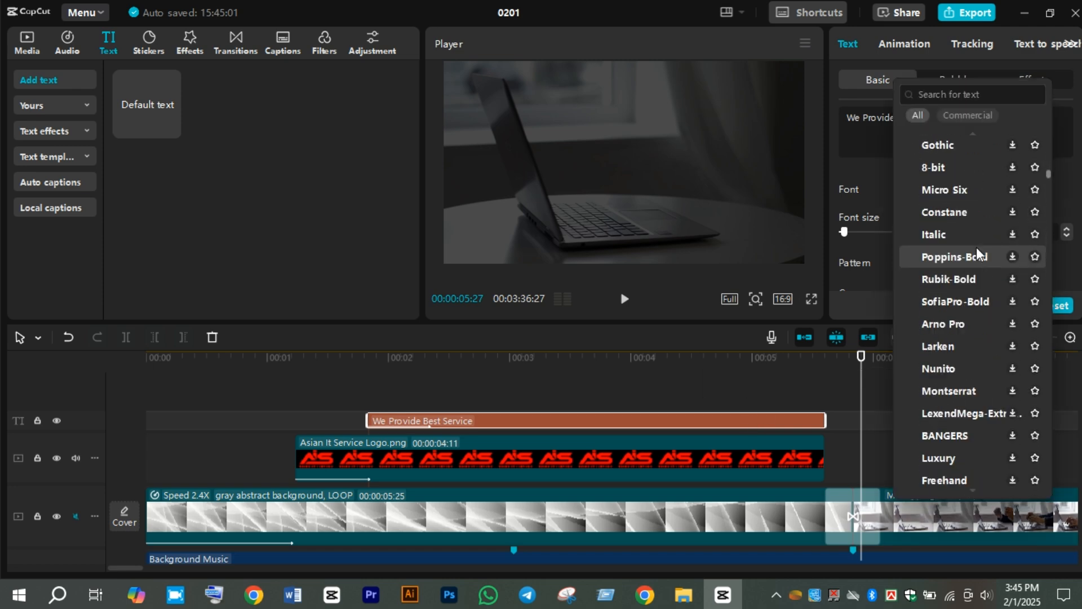
scroll(976, 247, down, 10)
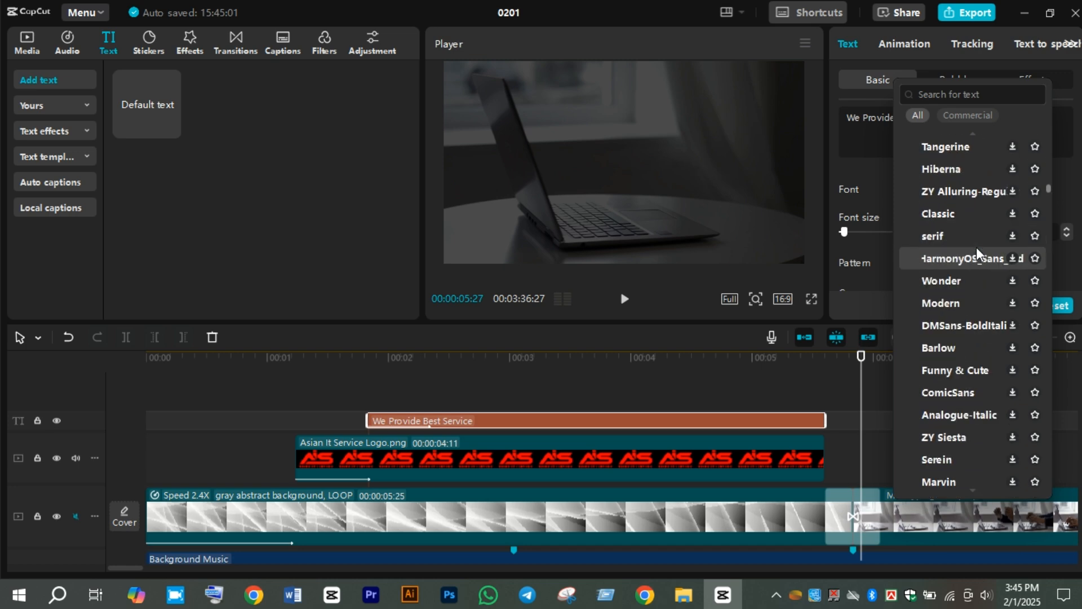
scroll(977, 247, down, 5)
scroll(977, 231, up, 2)
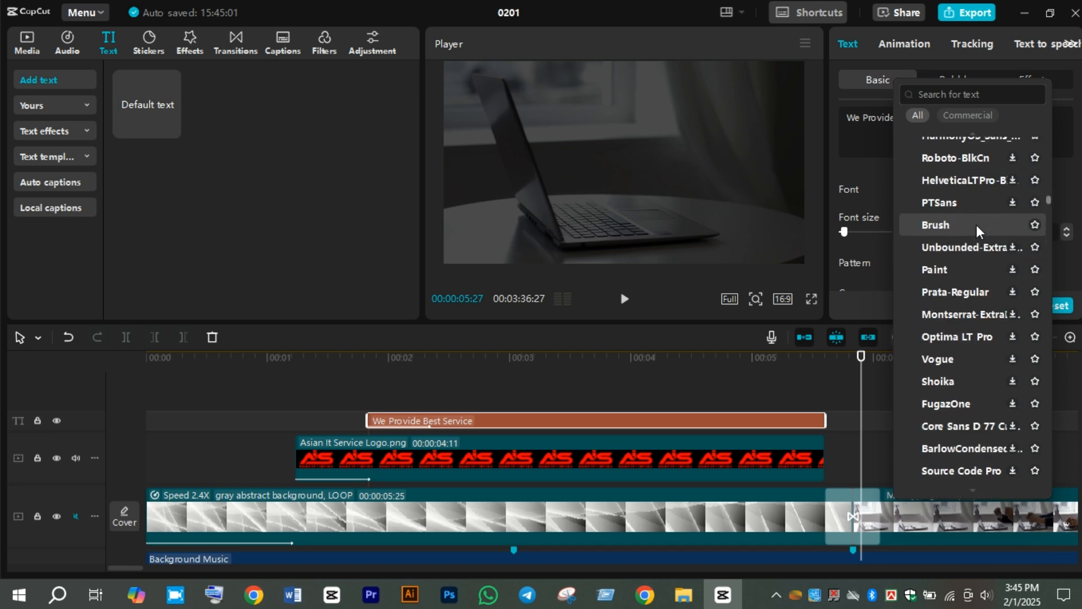
click(976, 225)
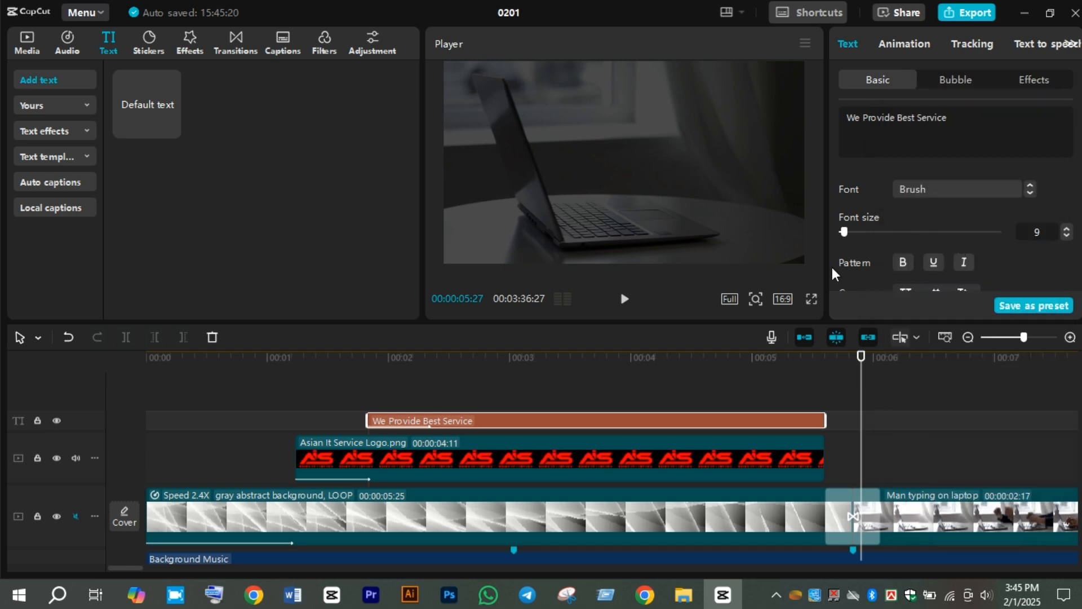
Step: Play the whole edit from the beginning to check the intro and the clips after it
click(150, 403)
key(space)
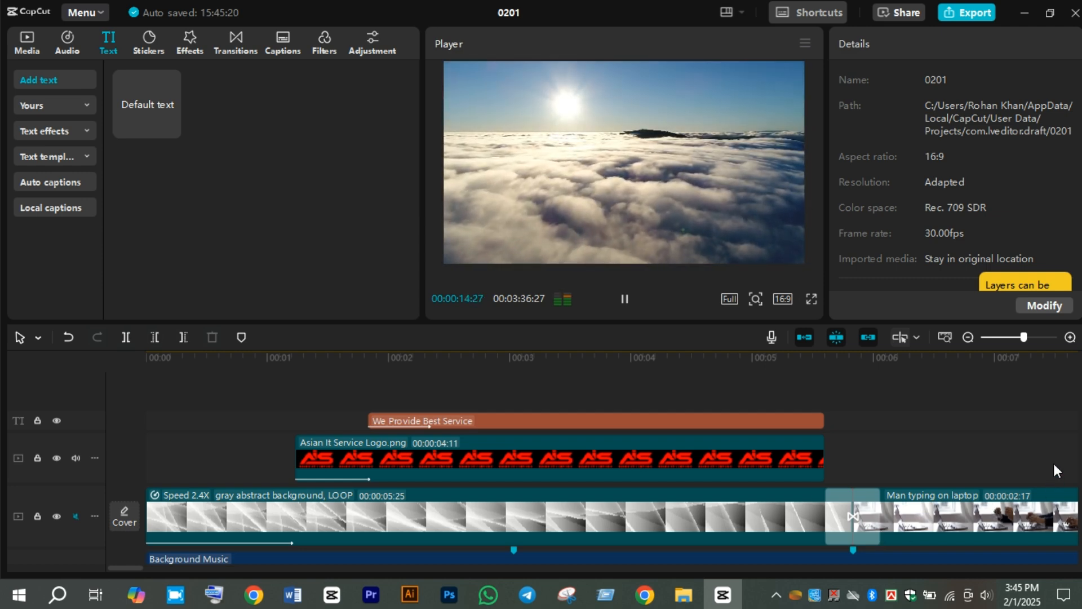
key(space)
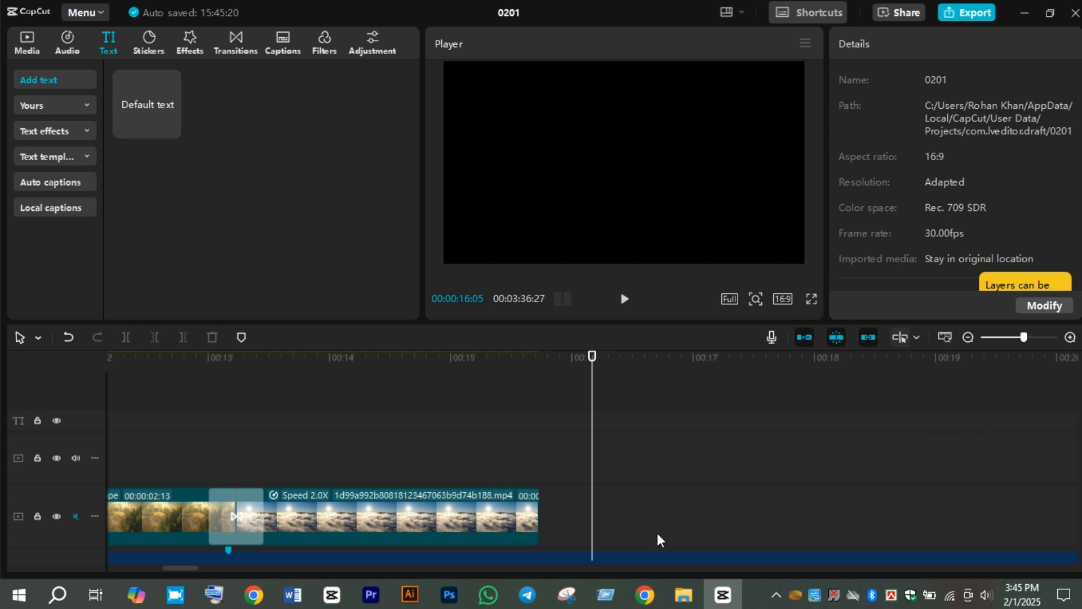
Step: Give the "Man typing on laptop" clip an entrance animation, trying Zoom 1 first and settling on Zoom 2
drag(191, 569, 117, 565)
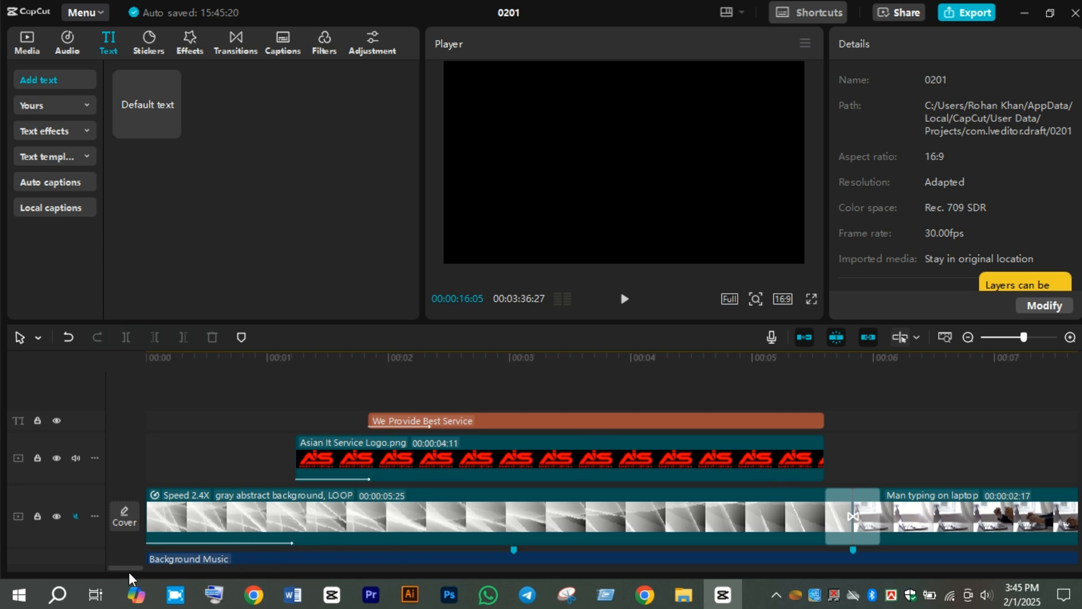
drag(128, 567, 156, 570)
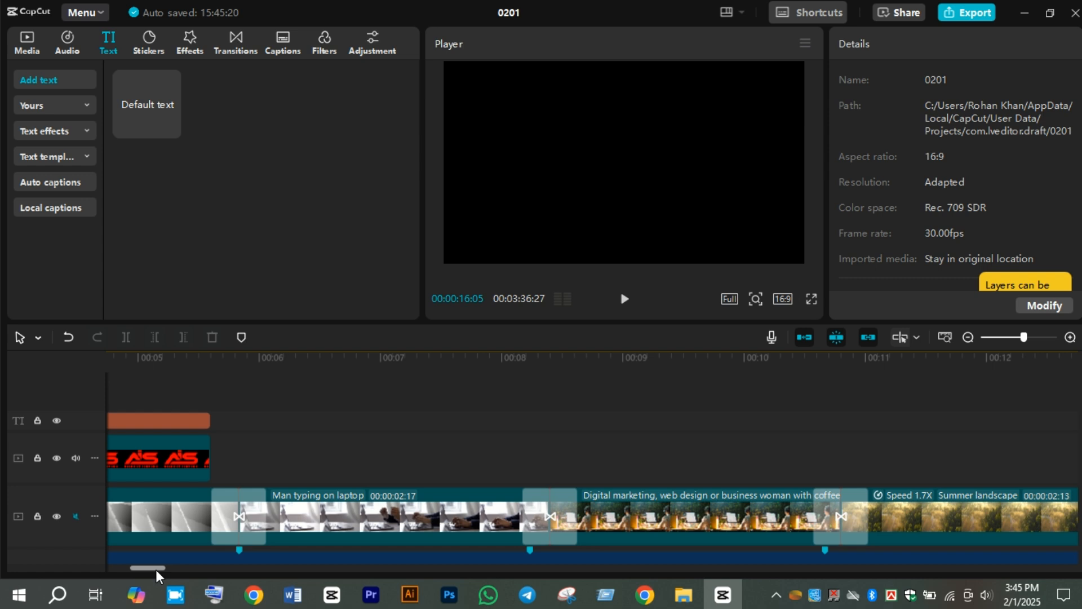
click(323, 508)
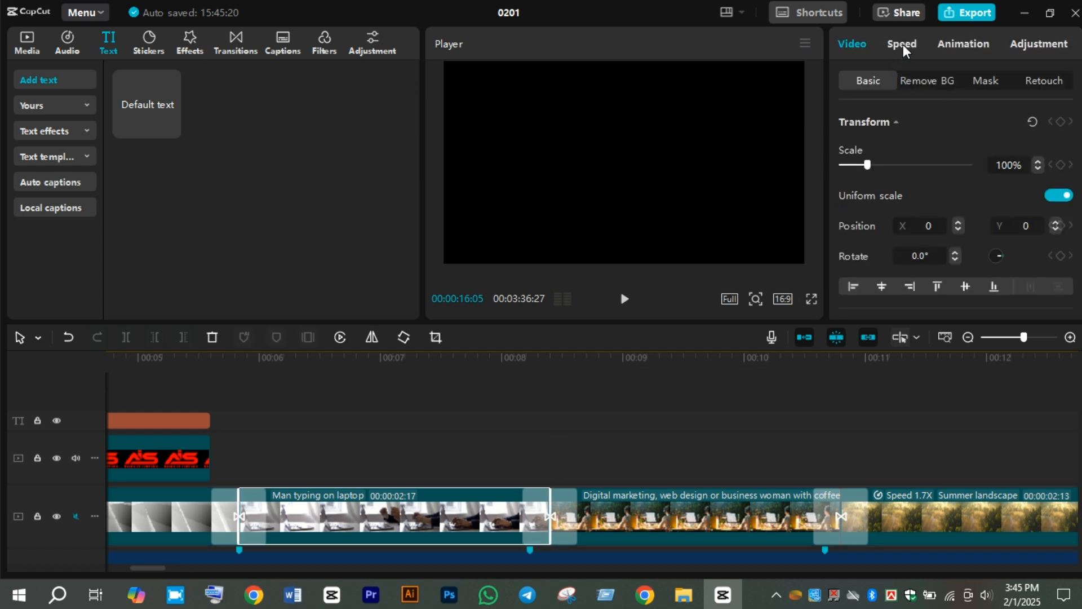
click(973, 45)
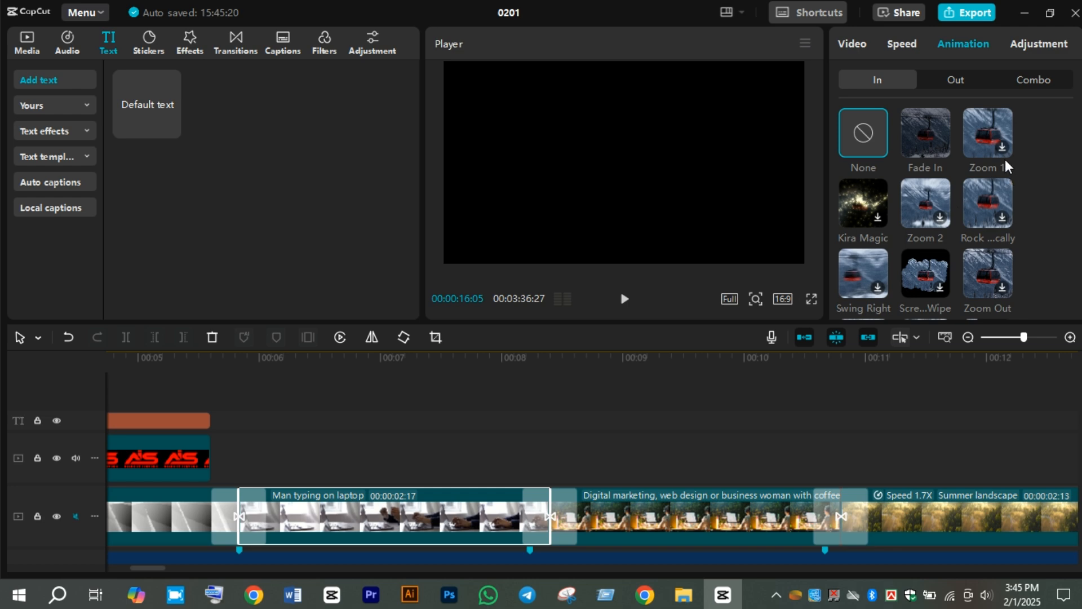
click(982, 133)
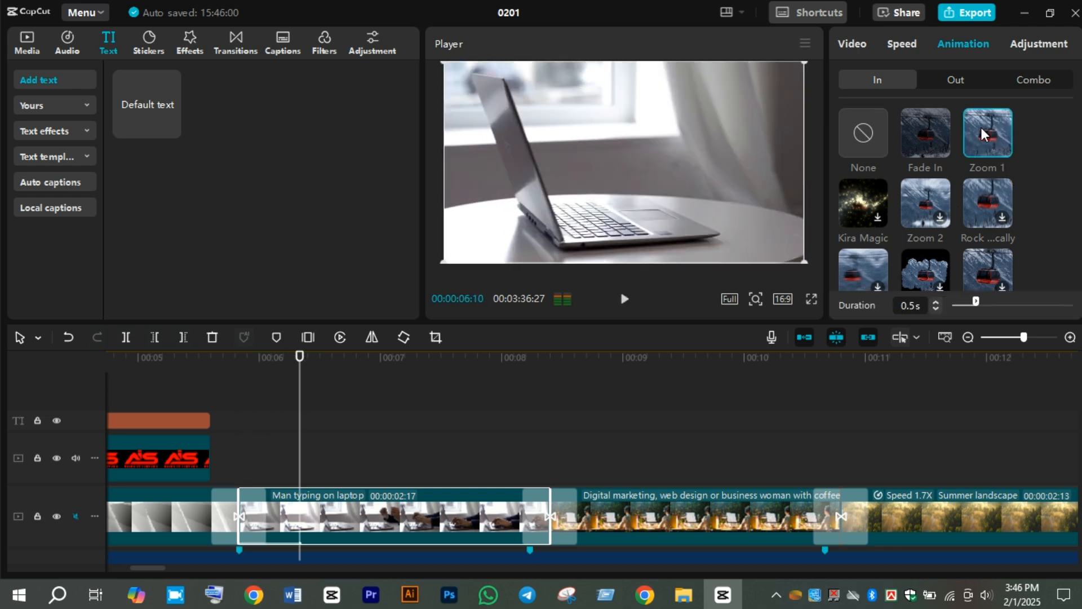
click(927, 192)
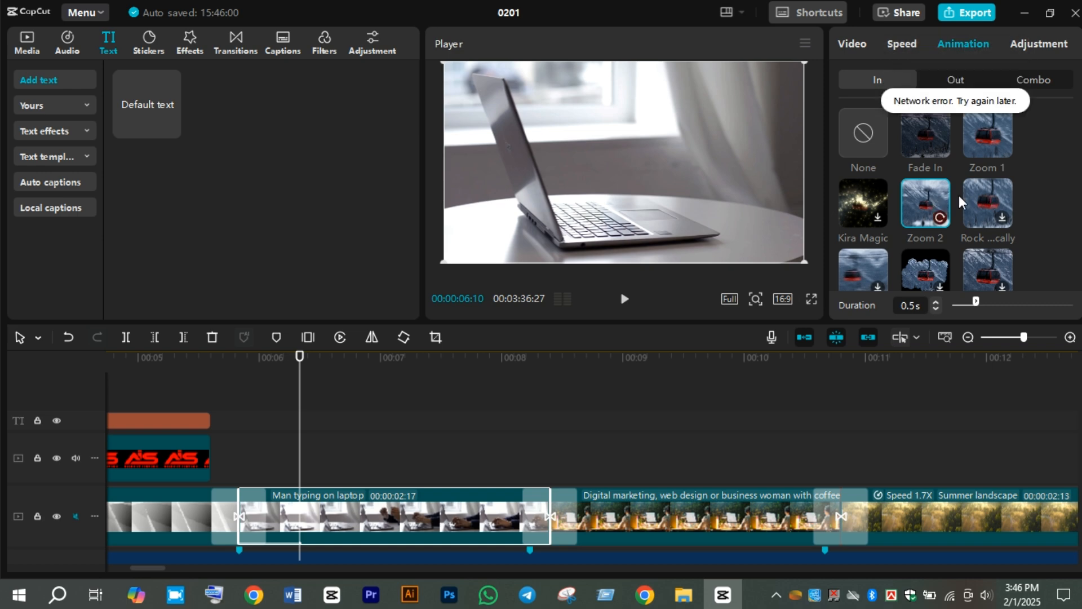
click(932, 194)
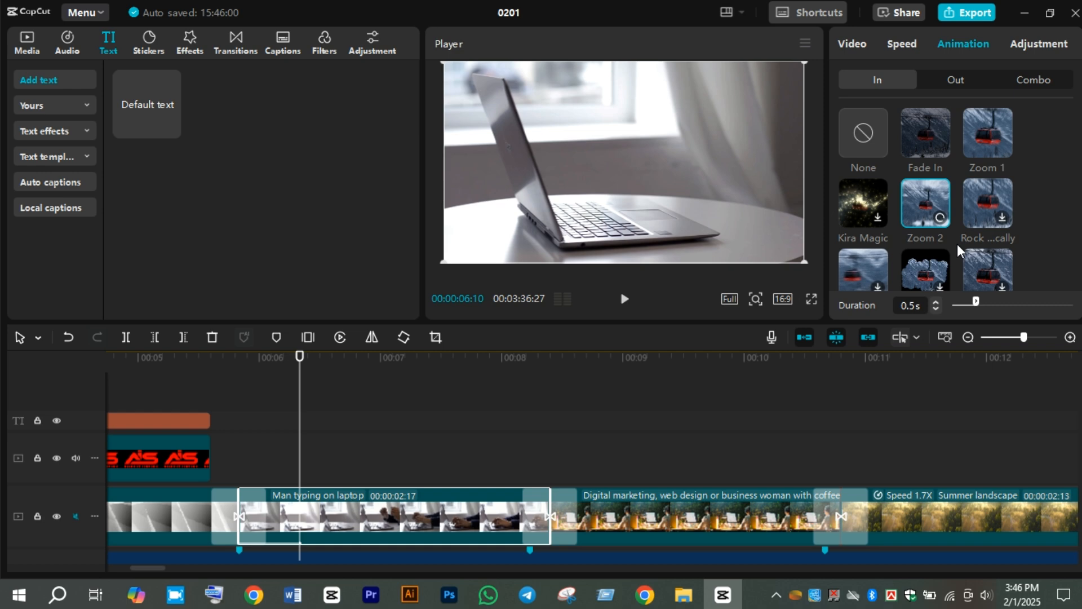
scroll(962, 218, down, 4)
scroll(962, 217, up, 3)
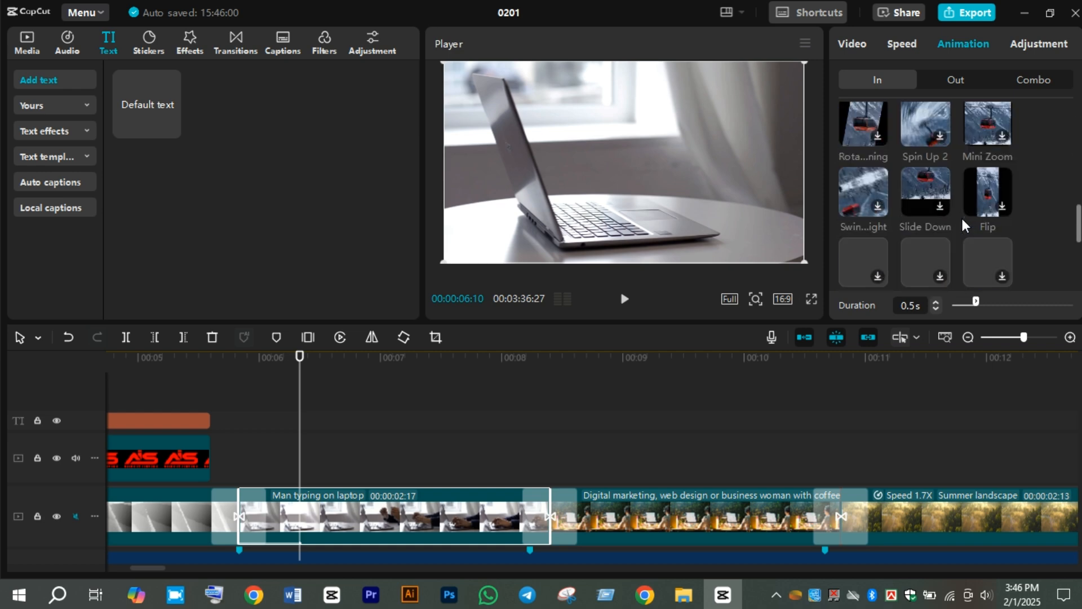
scroll(961, 217, up, 2)
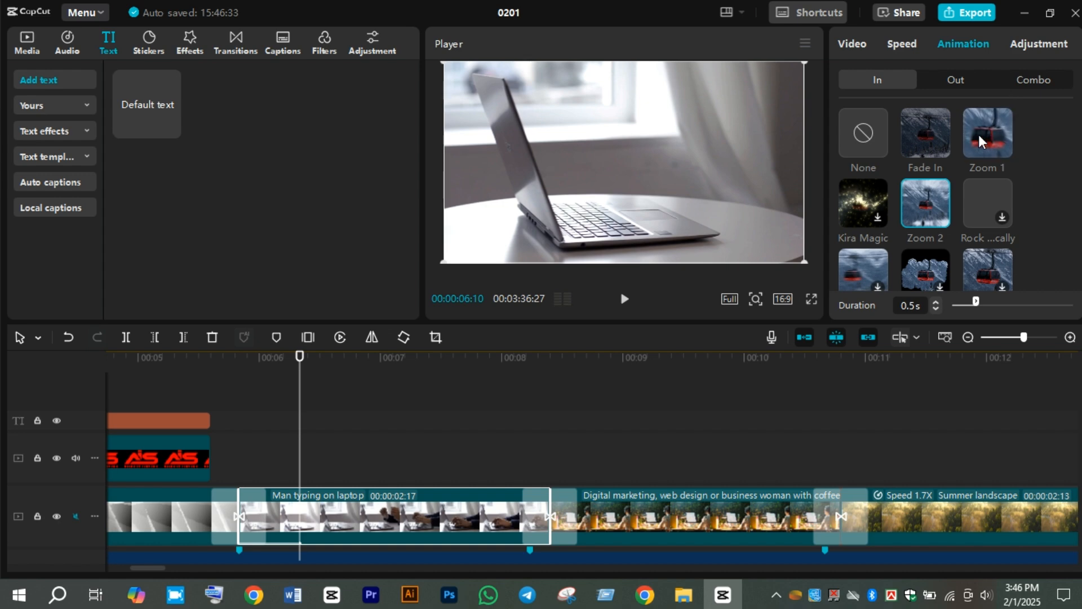
Step: Set the color temperature of the "Man typing on laptop" clip to 25 and check the look further into the clip
click(853, 44)
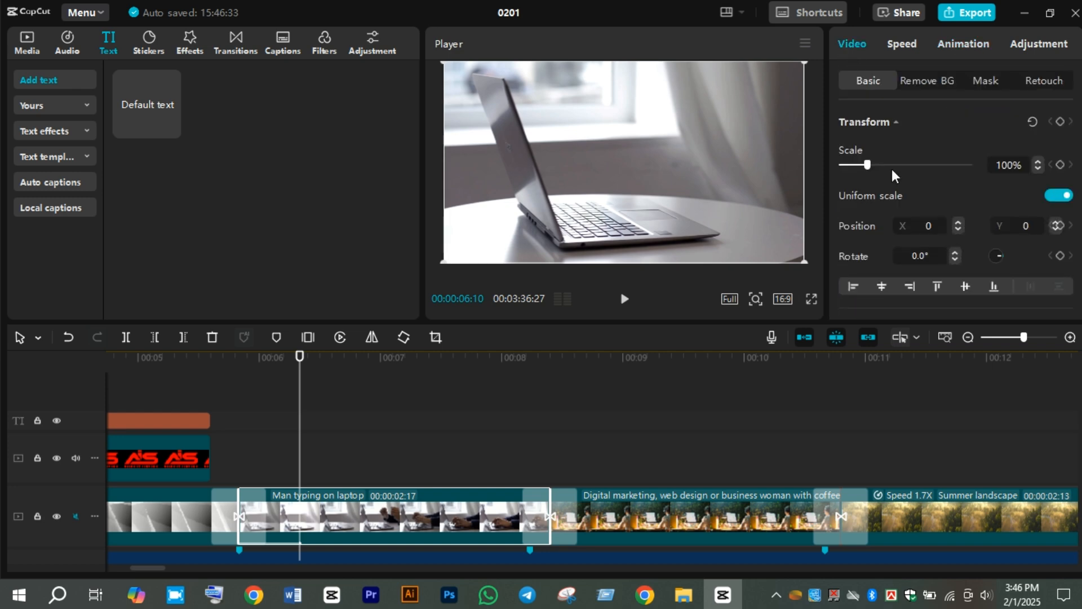
click(1030, 49)
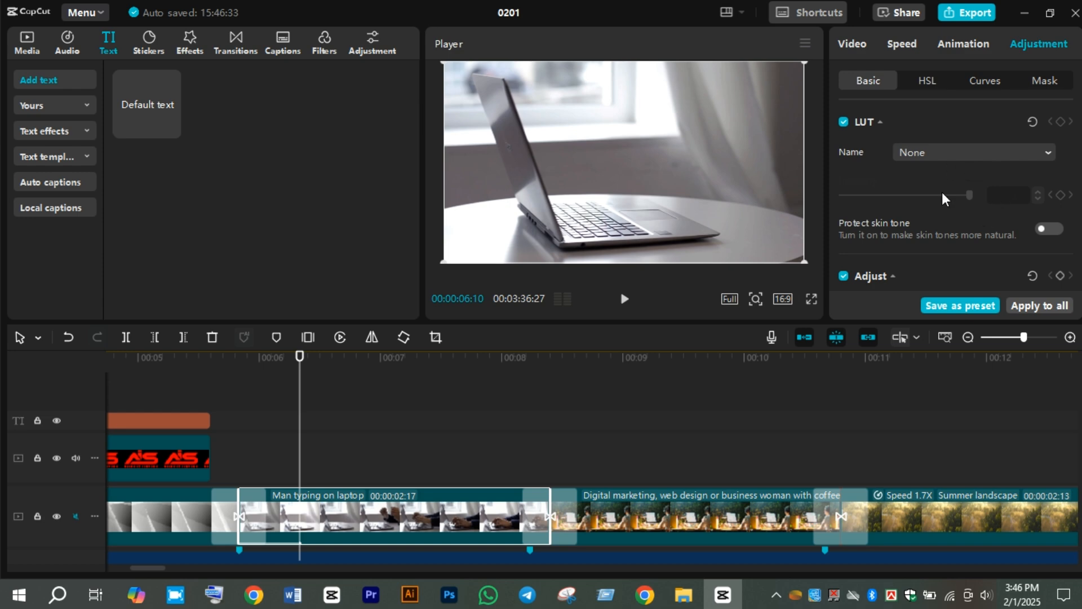
scroll(925, 169, down, 5)
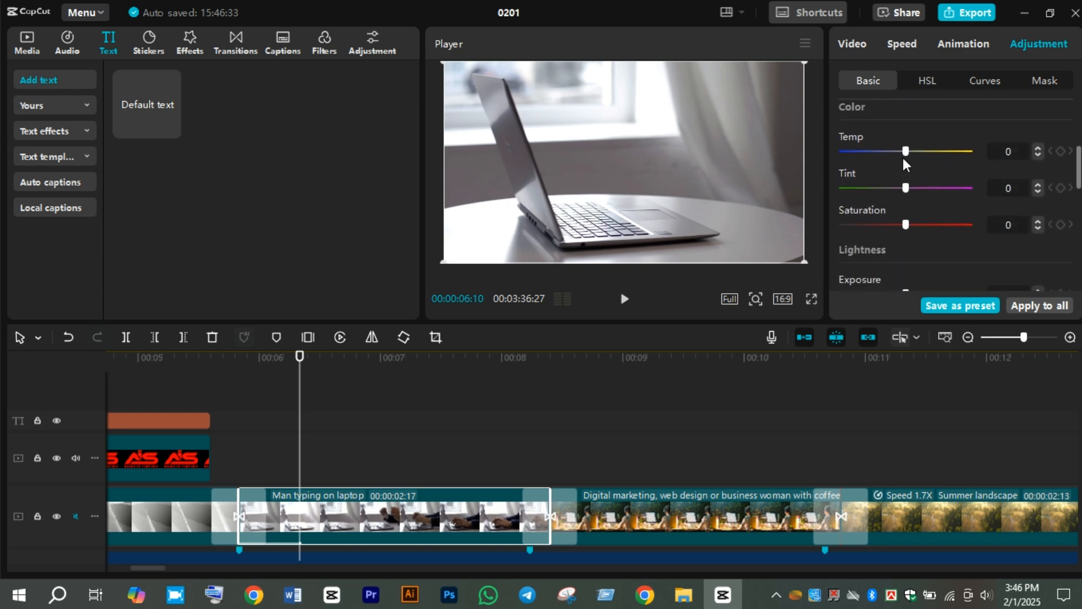
drag(906, 151, 938, 152)
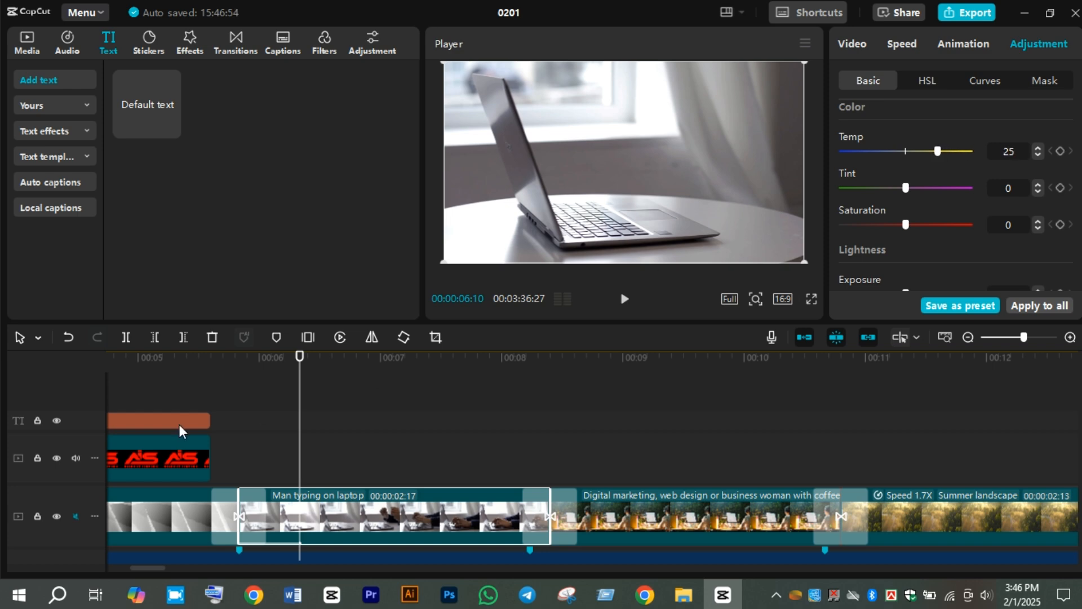
drag(300, 393, 360, 392)
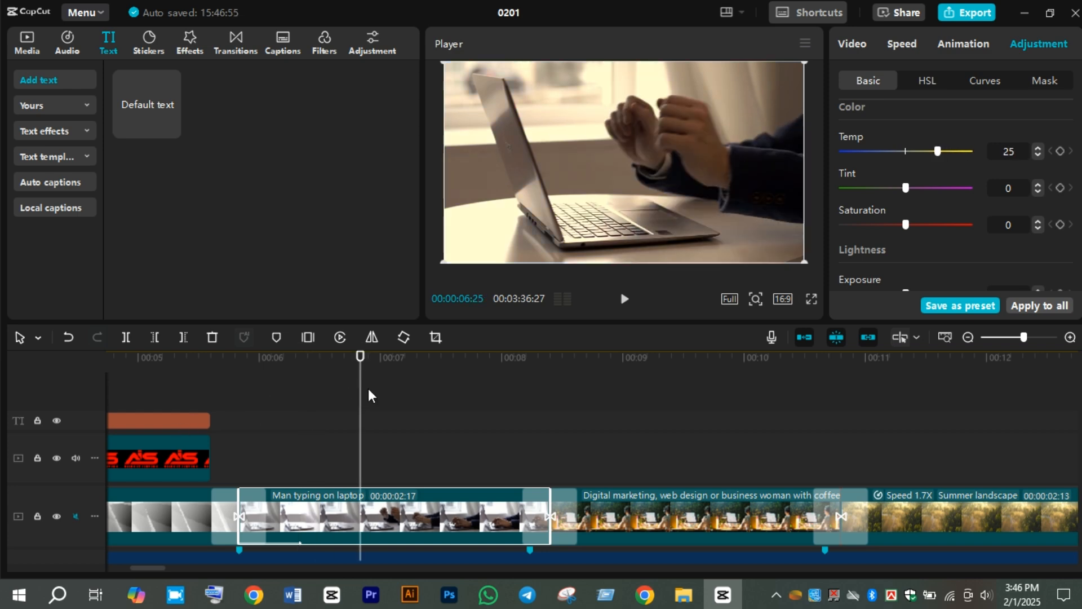
Step: Set the "Man typing on laptop" clip's temperature to -6, tint to 15, saturation to 50, exposure to 9, contrast to -8 and highlight to 29
drag(932, 150, 963, 231)
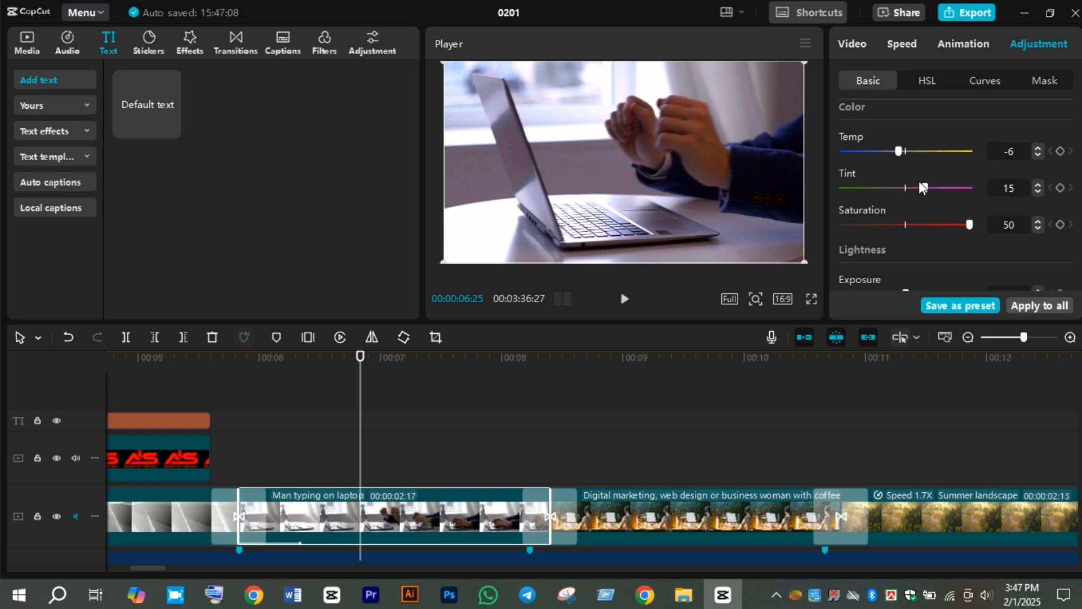
scroll(919, 181, down, 5)
drag(906, 116, 943, 189)
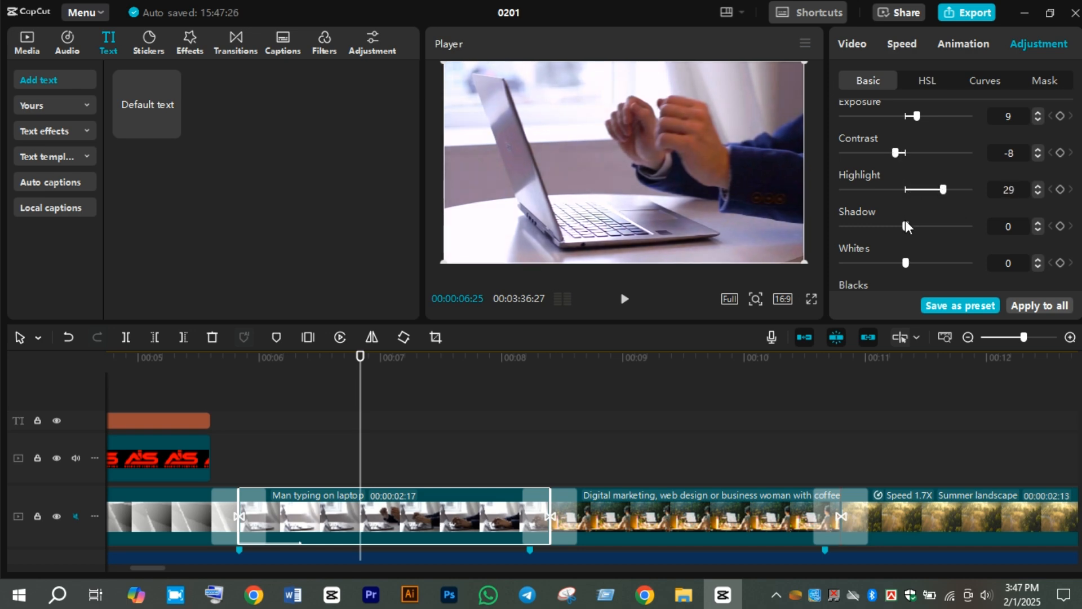
Step: Set the "Man typing on laptop" clip's shadow to -13, whites to -11 and highlight to 50
drag(902, 226, 875, 228)
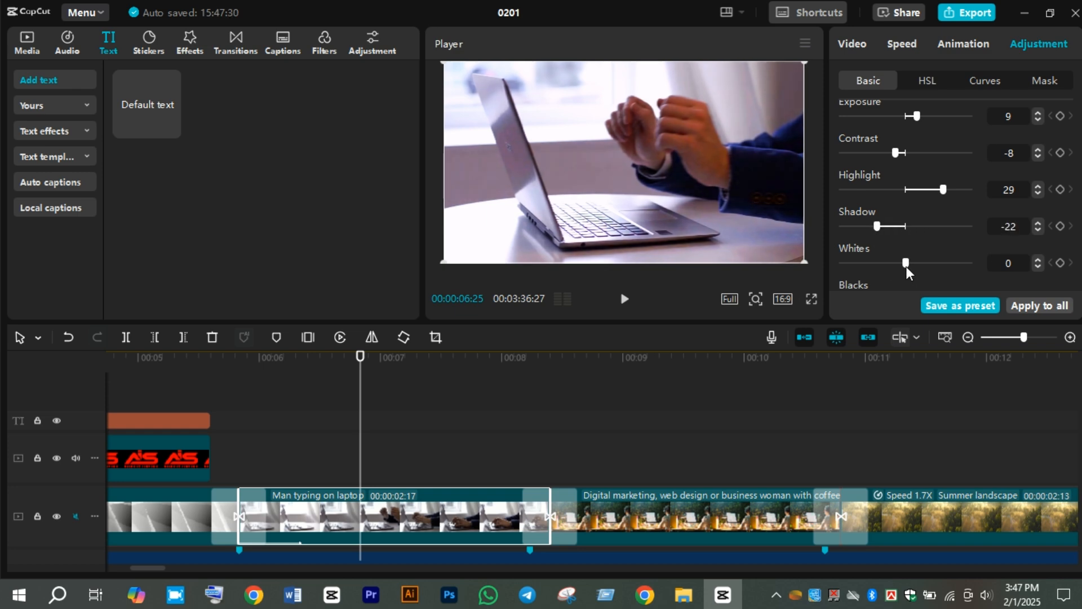
drag(906, 266, 922, 266)
drag(905, 266, 889, 266)
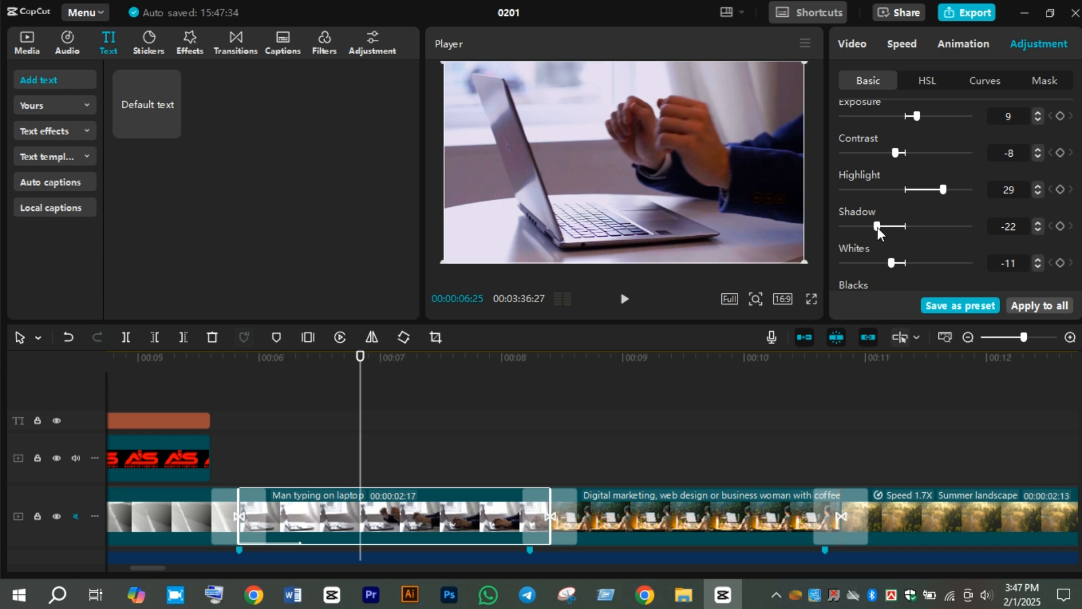
drag(878, 226, 887, 228)
drag(942, 191, 972, 191)
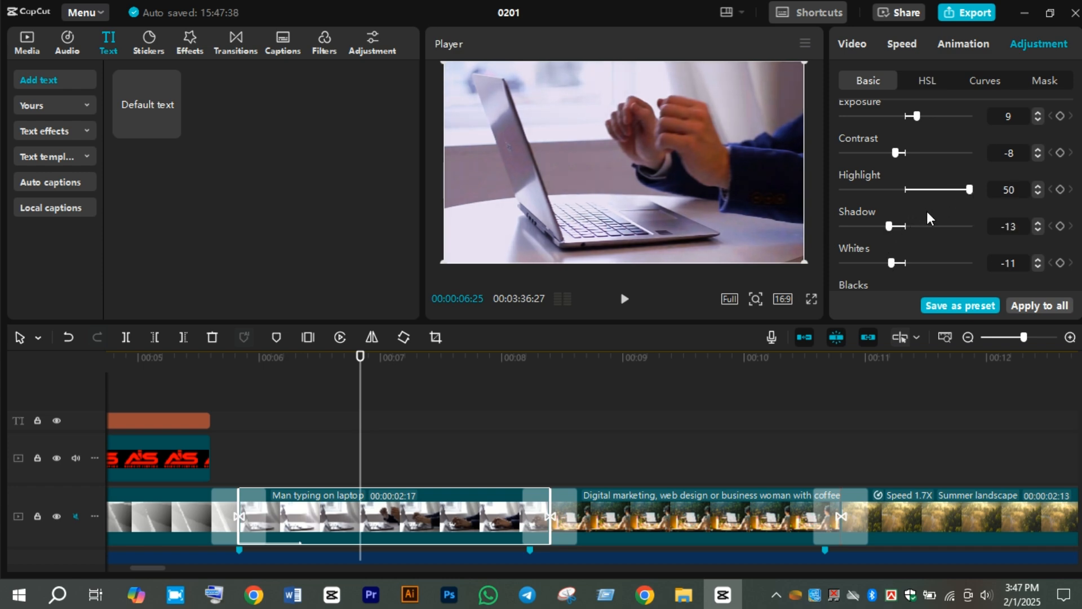
Step: Adjust the blacks of the "Man typing on laptop" clip, and set its brilliance to -8 and clarity to 12
scroll(927, 211, down, 3)
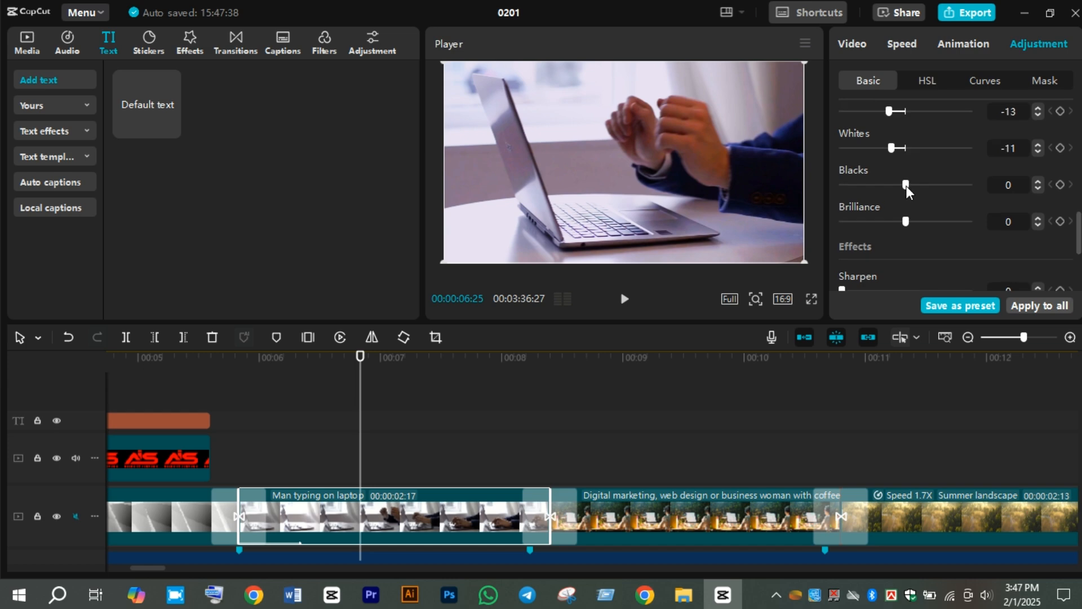
drag(906, 185, 892, 224)
scroll(933, 218, down, 4)
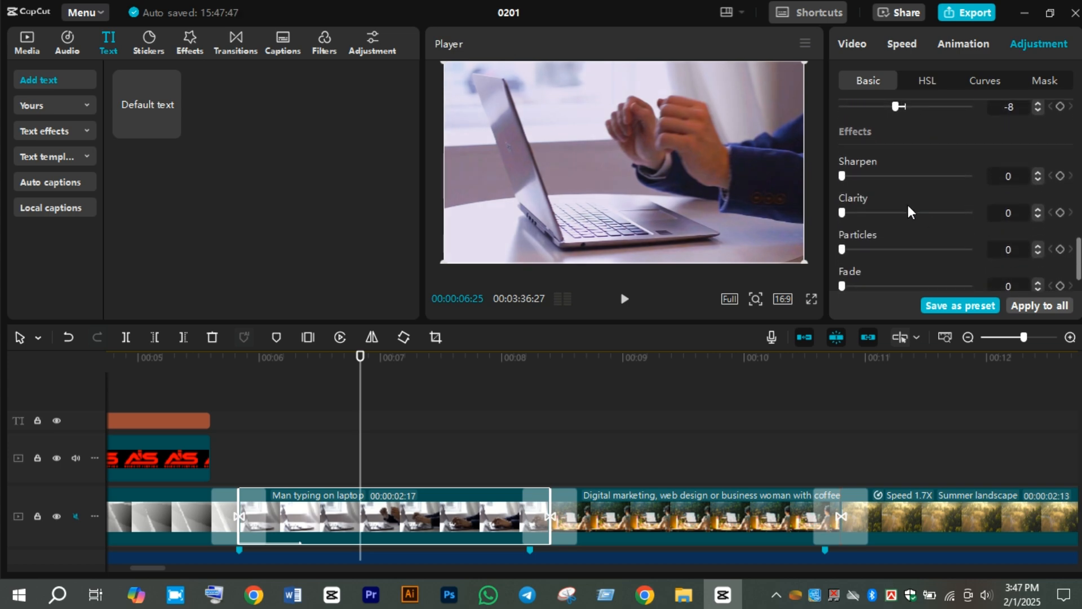
mouse_move(844, 212)
mouse_down()
mouse_move(963, 218)
mouse_move(856, 227)
mouse_up()
scroll(908, 228, down, 2)
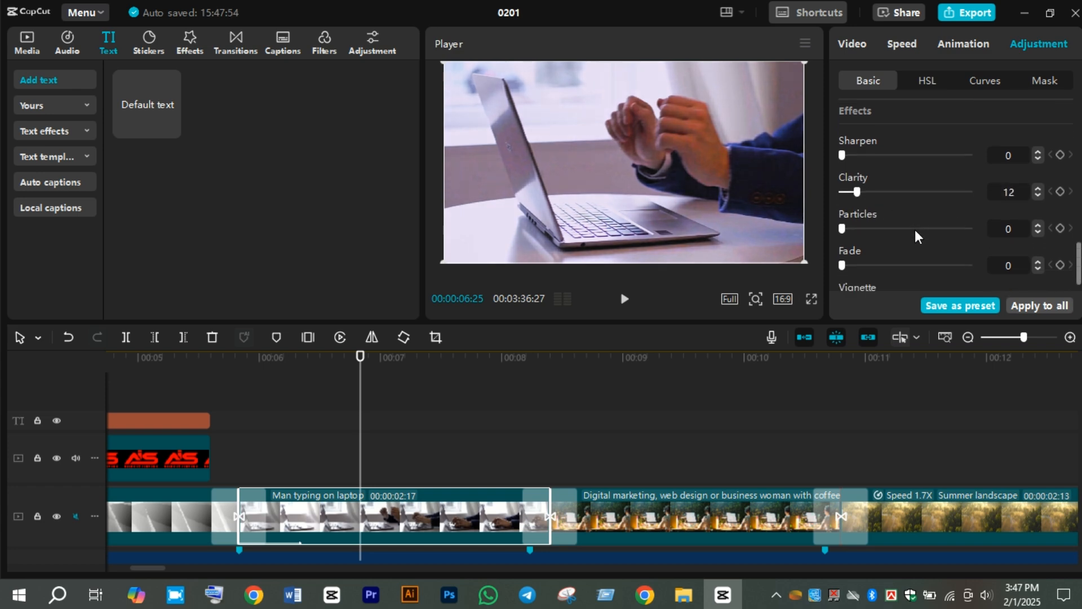
Step: Select the "Digital marketing, web design or business woman with coffee" clip and set its magenta hue to 80 in the HSL adjustment
click(929, 80)
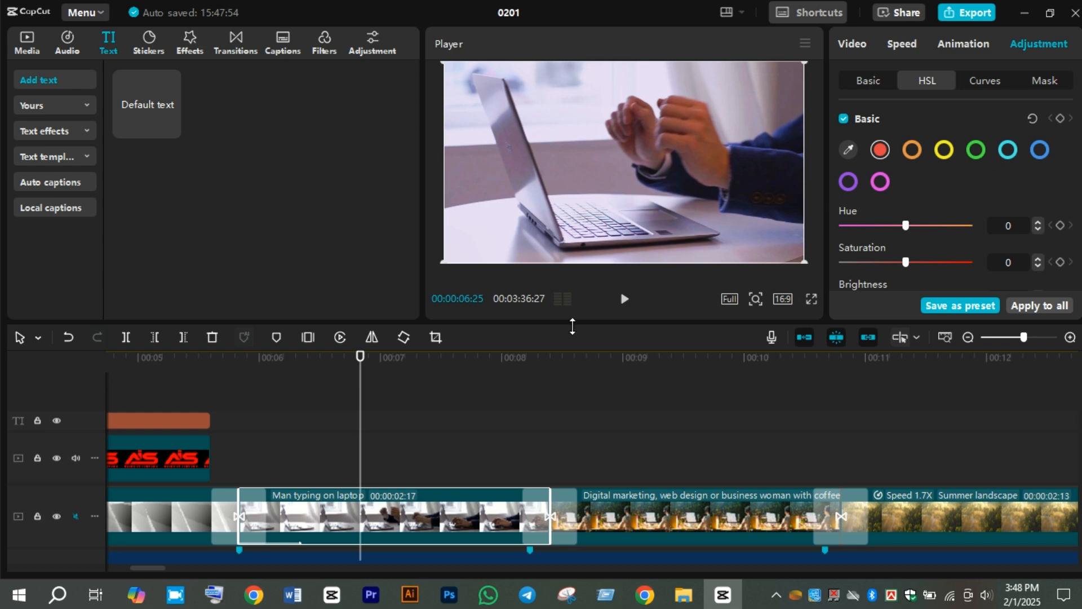
drag(359, 417, 671, 454)
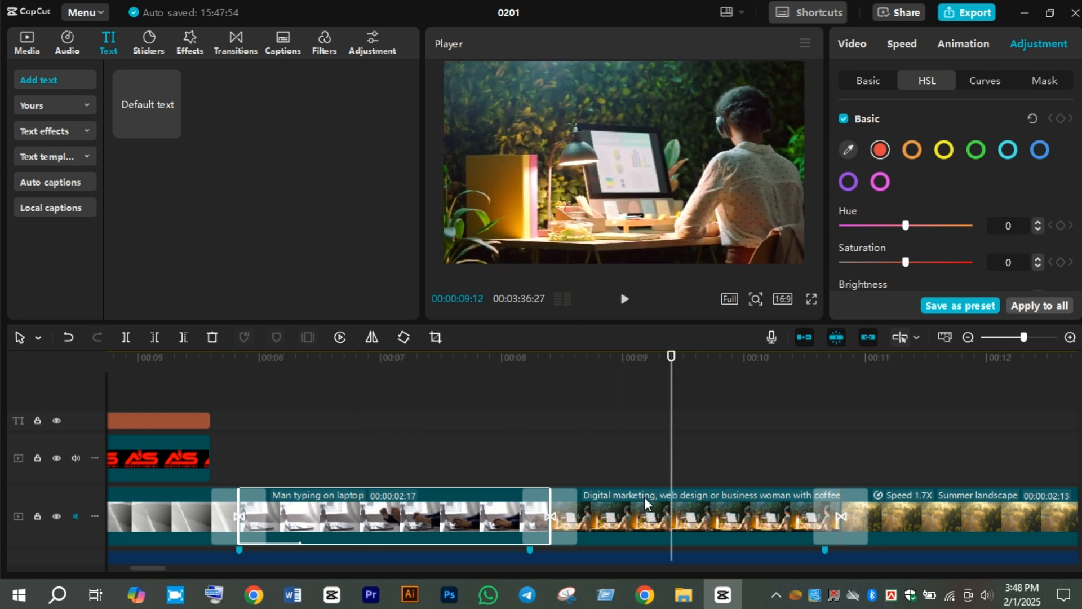
drag(678, 426, 703, 483)
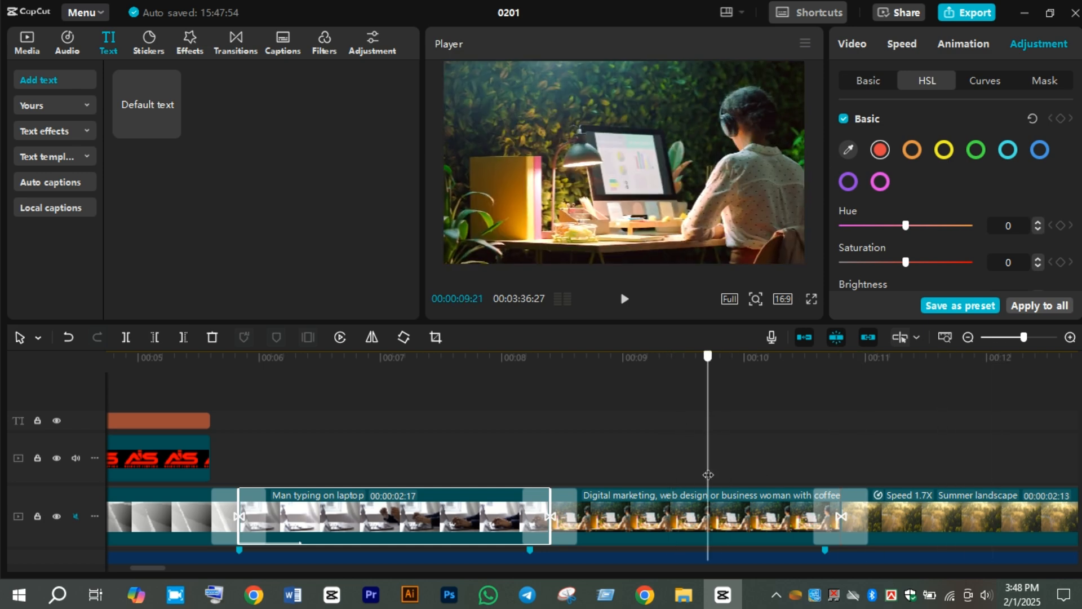
click(671, 496)
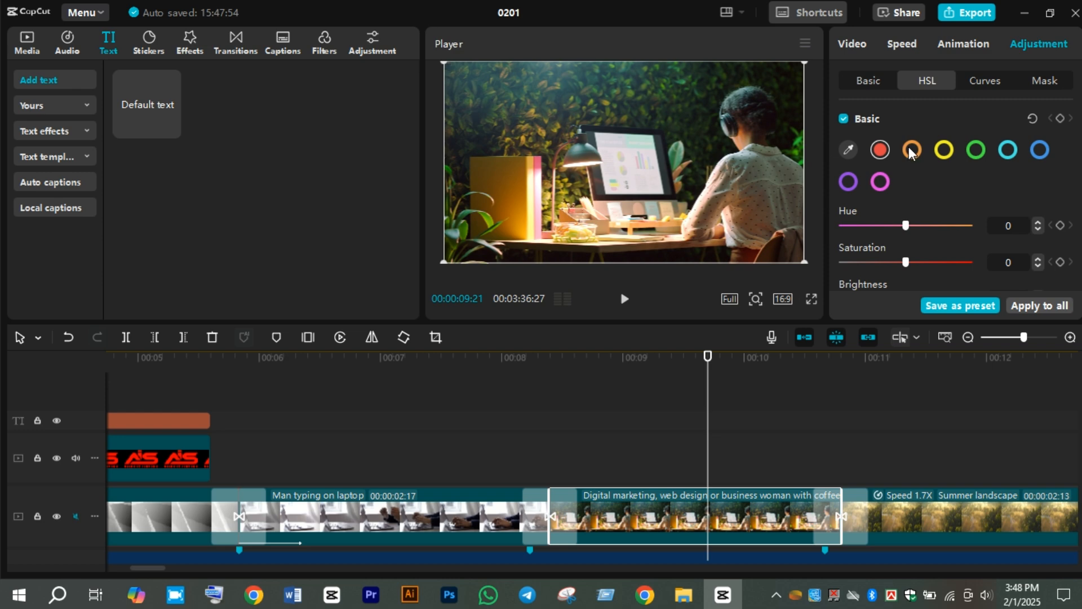
click(878, 183)
drag(908, 222, 858, 238)
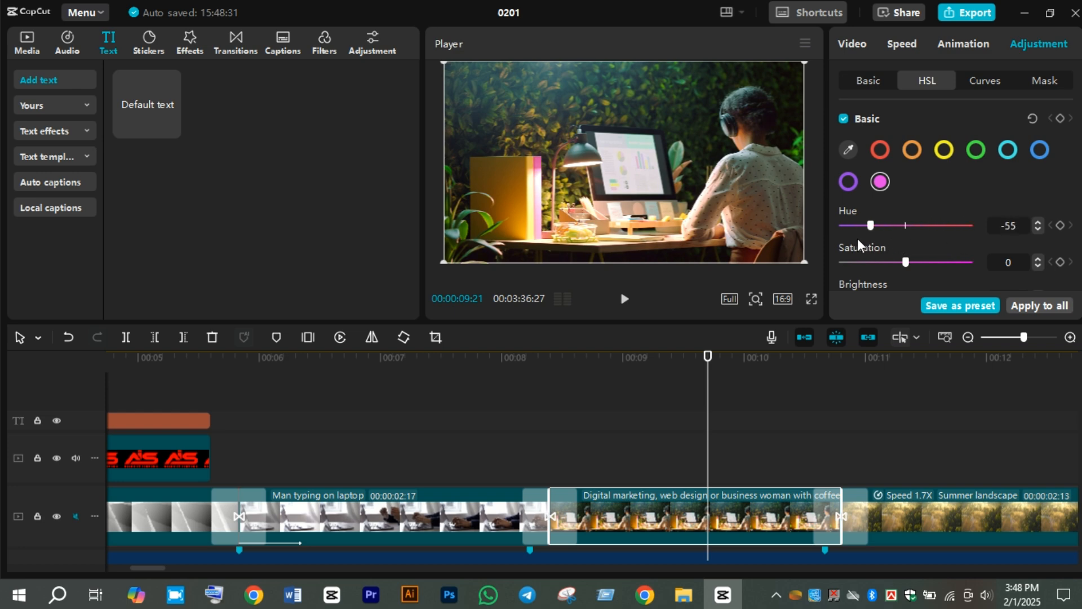
drag(928, 245, 984, 242)
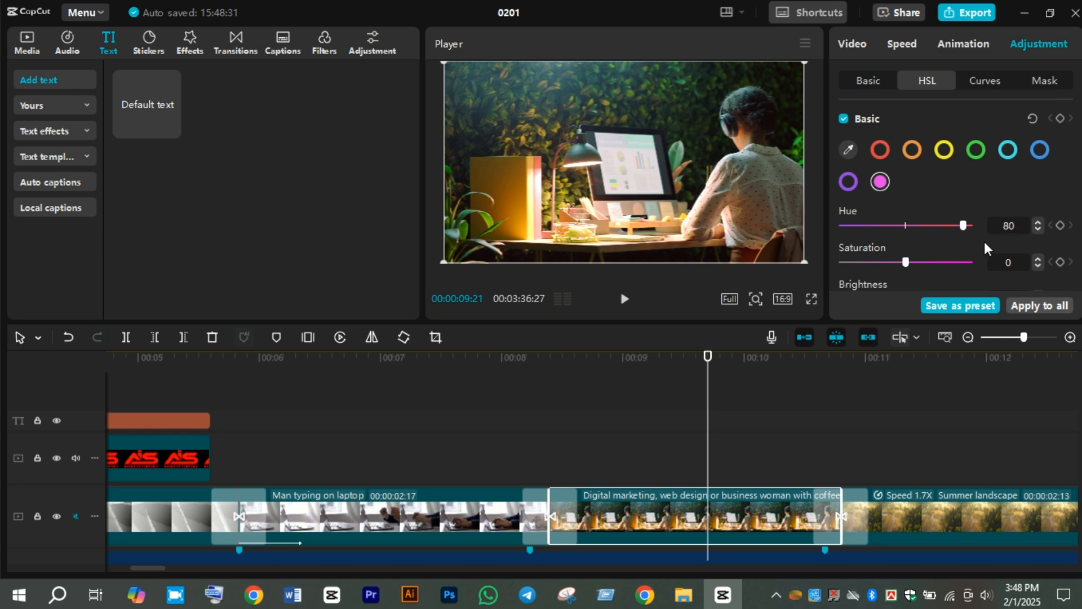
click(948, 262)
Step: Set the orange range of the "Digital marketing" clip to hue 95 and saturation 100
click(913, 150)
drag(908, 224, 965, 236)
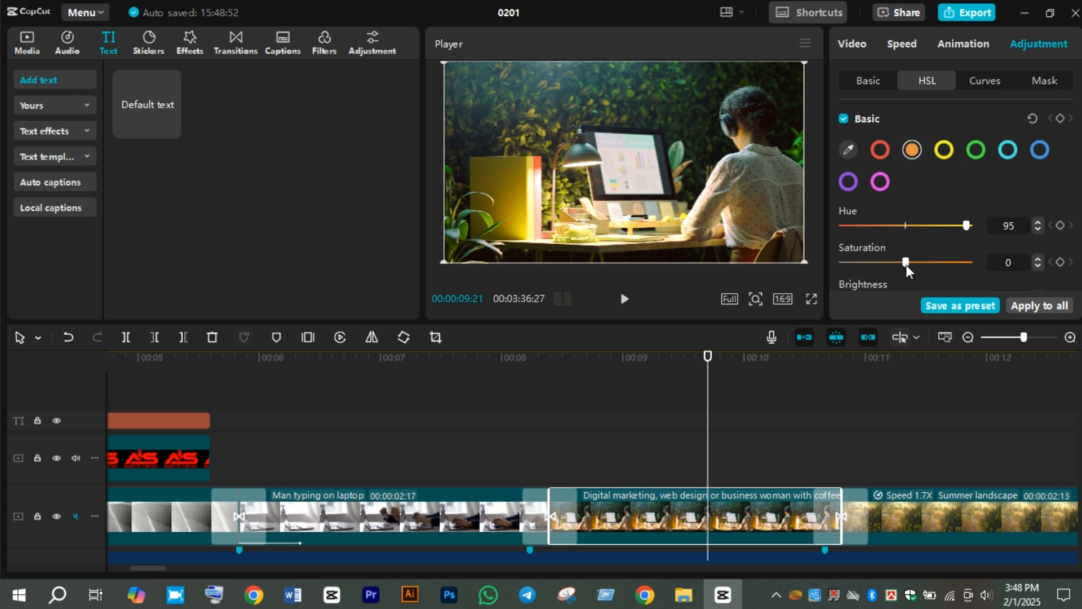
drag(906, 262, 996, 262)
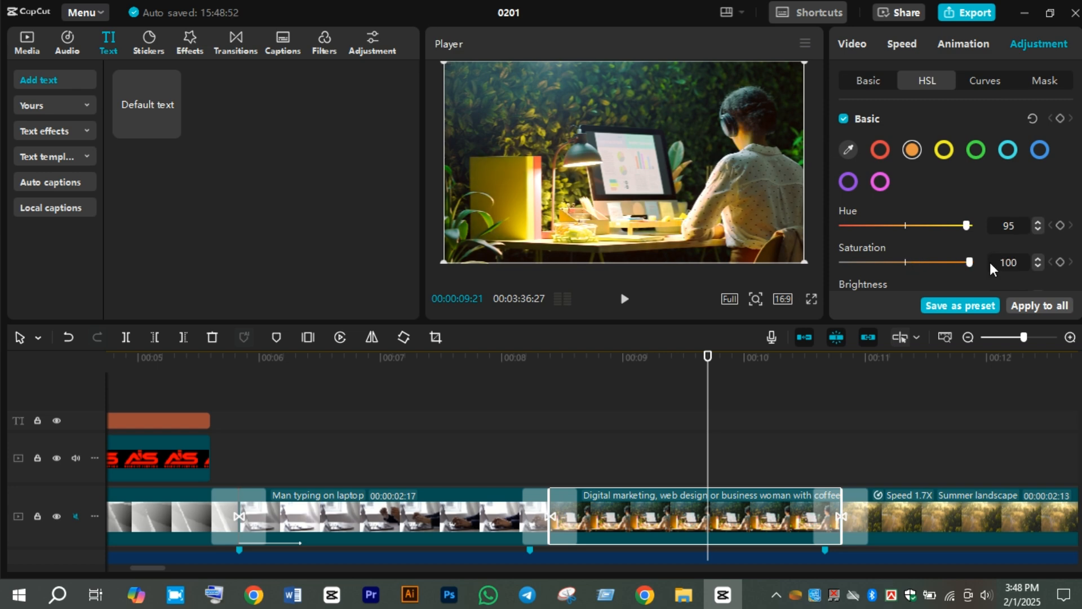
scroll(932, 188, down, 1)
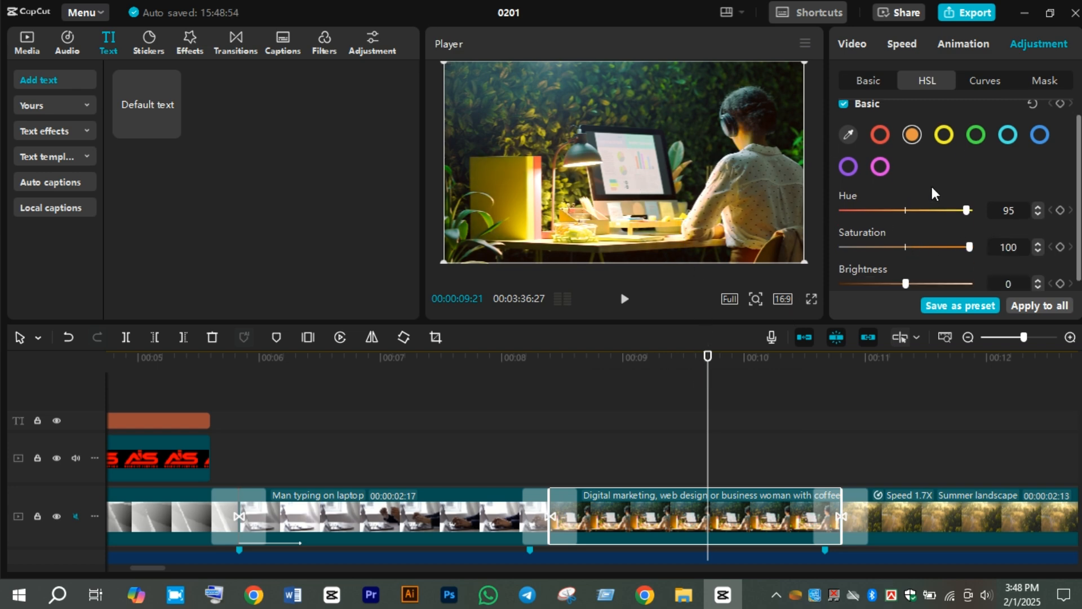
scroll(932, 187, down, 1)
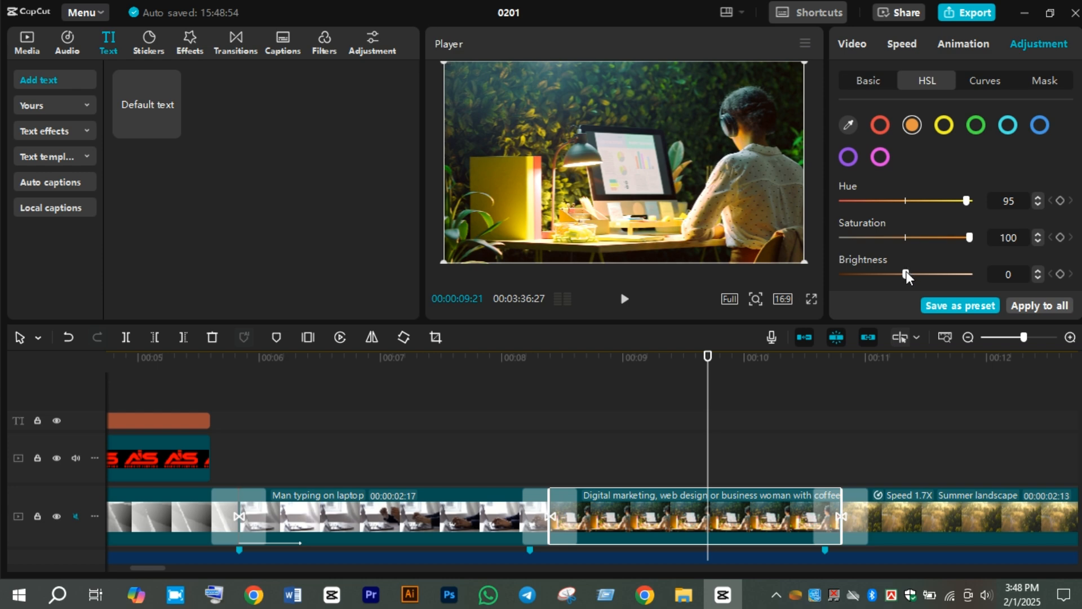
Step: Add three evenly spaced control points to the Luma curve of the "Digital marketing" clip
click(989, 79)
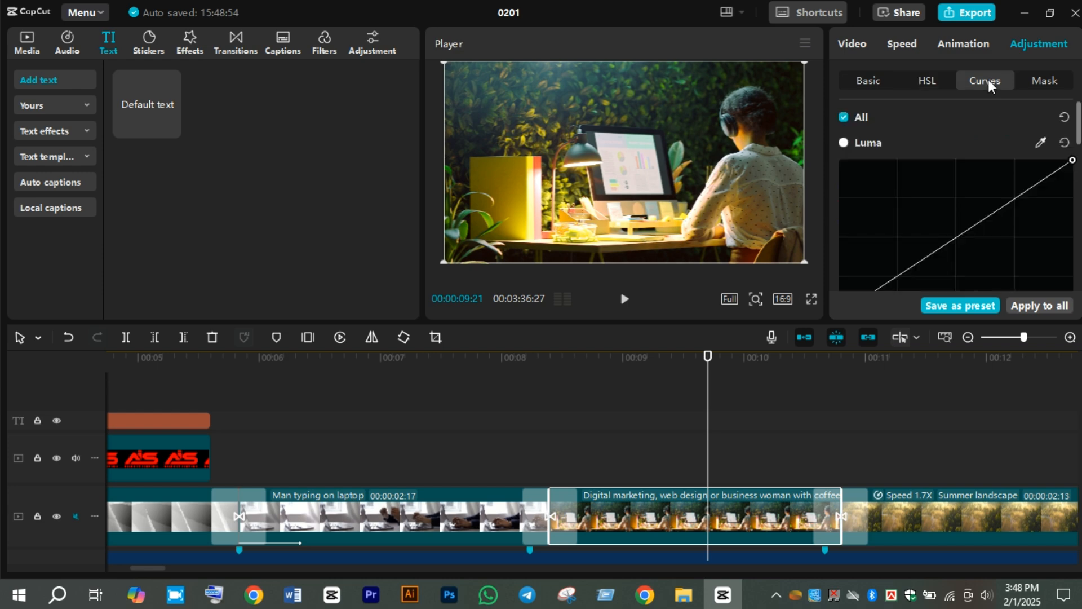
click(1017, 197)
click(956, 236)
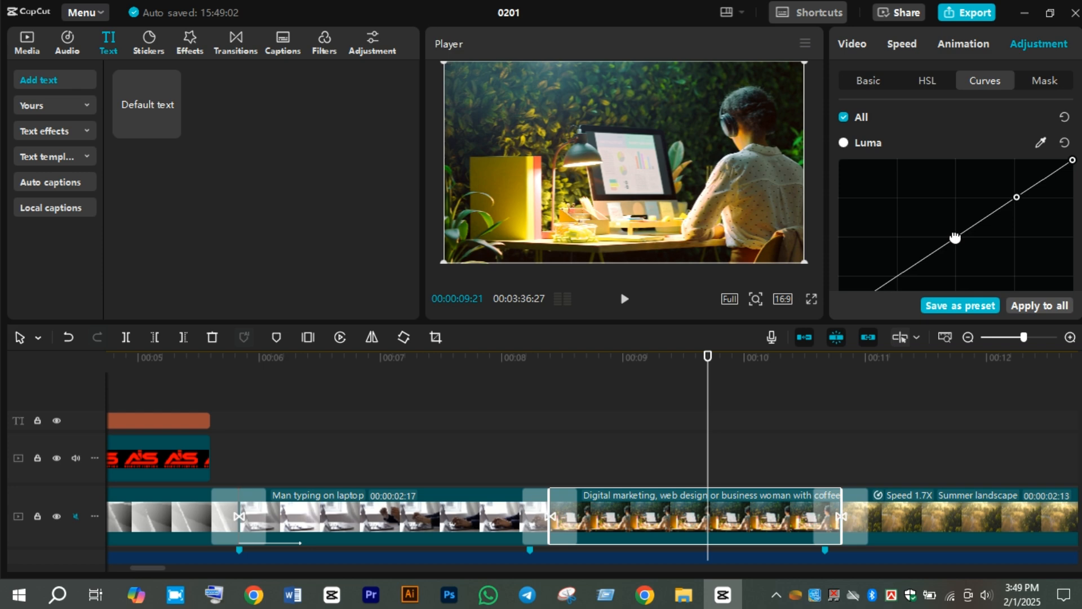
click(898, 276)
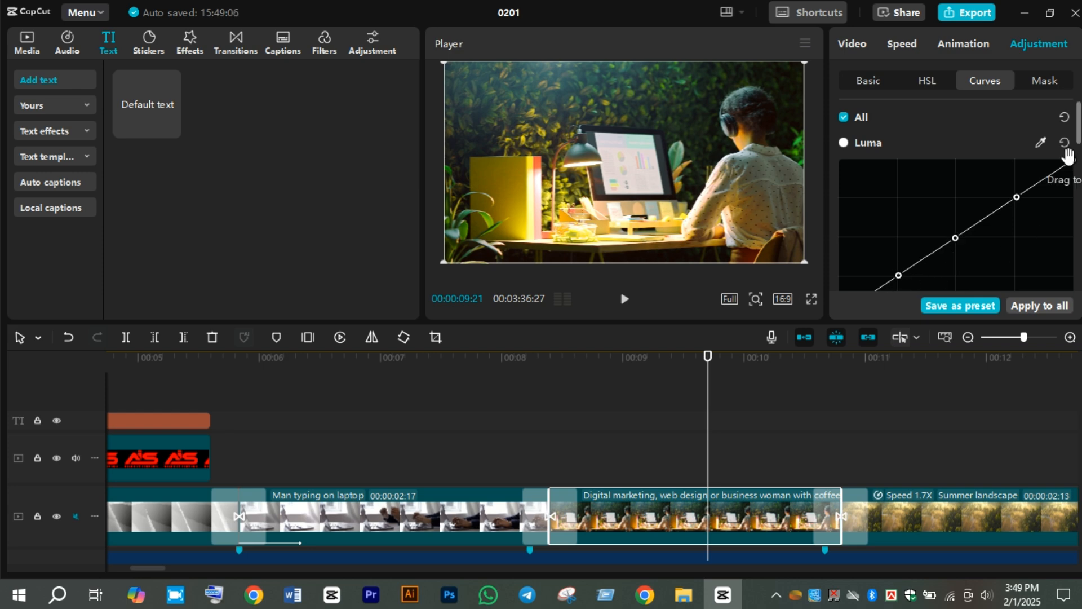
mouse_move(1070, 160)
mouse_down()
mouse_move(972, 163)
mouse_move(1073, 166)
mouse_move(1073, 278)
mouse_move(1064, 150)
mouse_move(1010, 146)
mouse_move(1074, 160)
mouse_move(1075, 217)
mouse_move(1015, 164)
mouse_move(1079, 160)
mouse_up()
click(1012, 196)
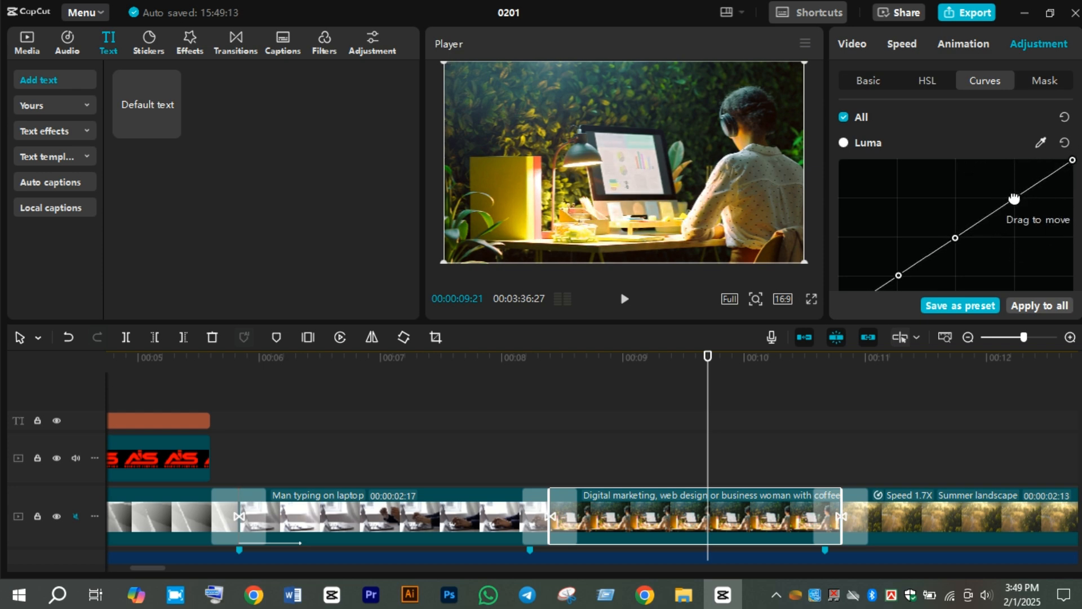
Step: Reshape the clip's Luma curve by shifting the upper and lower inner points toward the highlights and raising the middle point slightly
drag(1012, 196, 1060, 195)
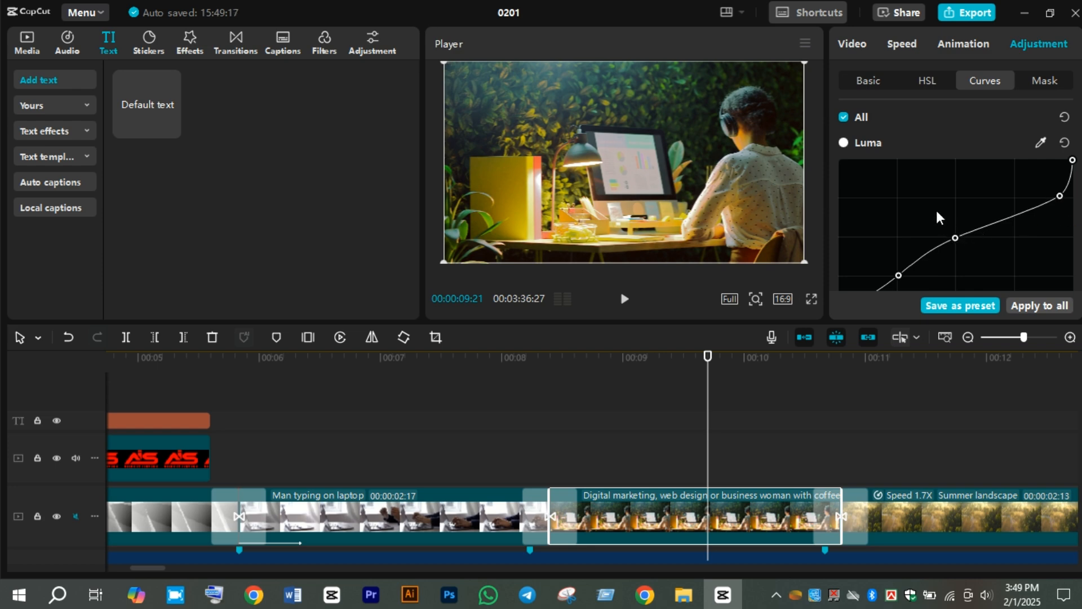
mouse_move(955, 238)
mouse_down()
mouse_move(948, 215)
mouse_move(952, 252)
mouse_move(956, 234)
mouse_up()
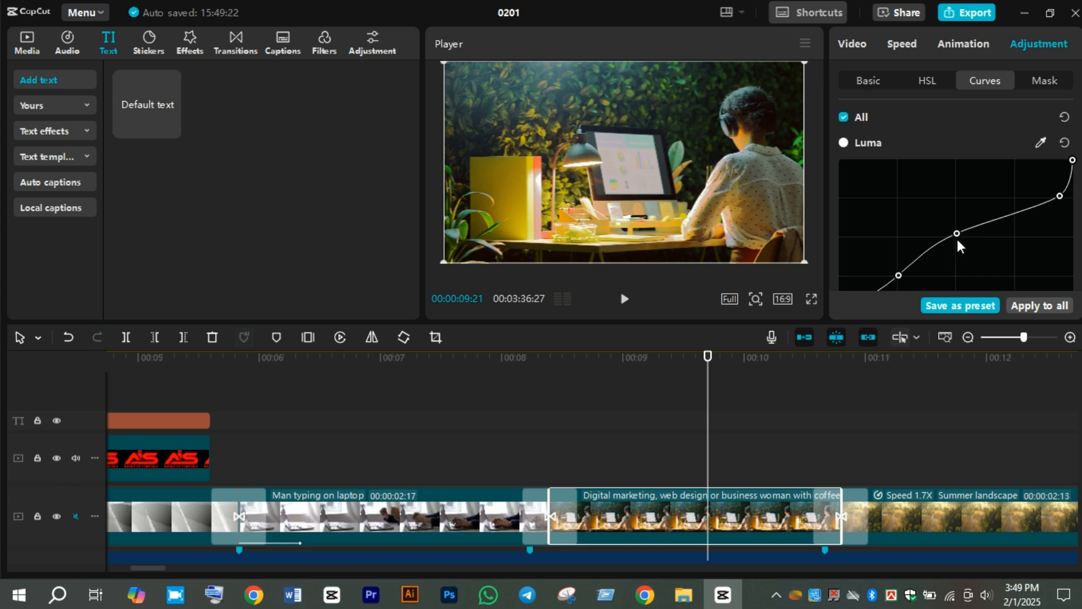
scroll(958, 239, down, 2)
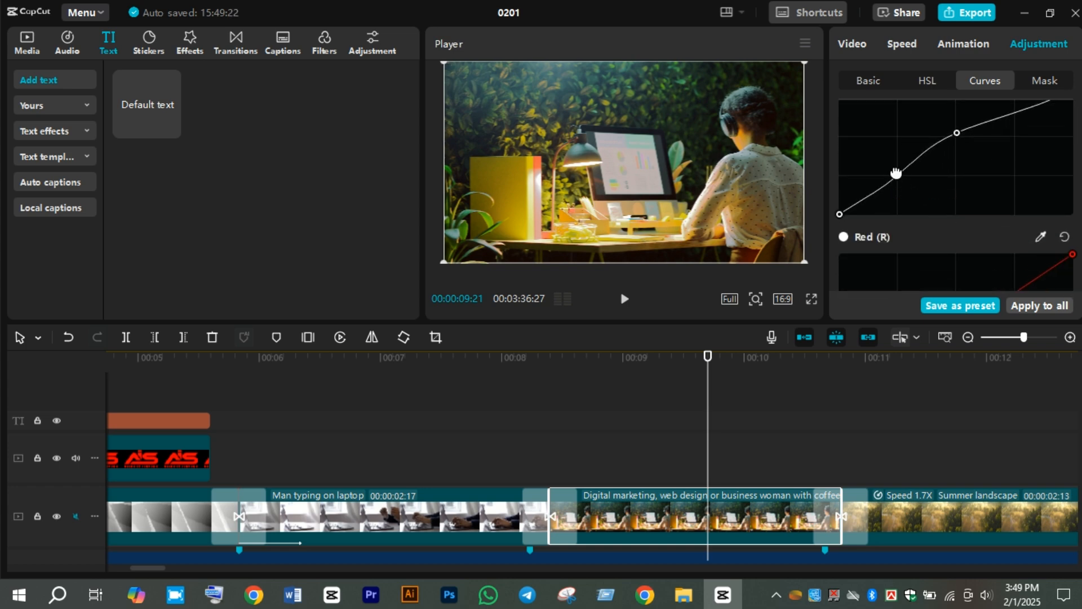
mouse_move(897, 173)
mouse_down()
mouse_move(921, 171)
mouse_move(910, 174)
mouse_up()
mouse_move(838, 213)
mouse_down()
mouse_move(836, 198)
mouse_move(837, 215)
mouse_move(862, 224)
mouse_move(844, 226)
mouse_up()
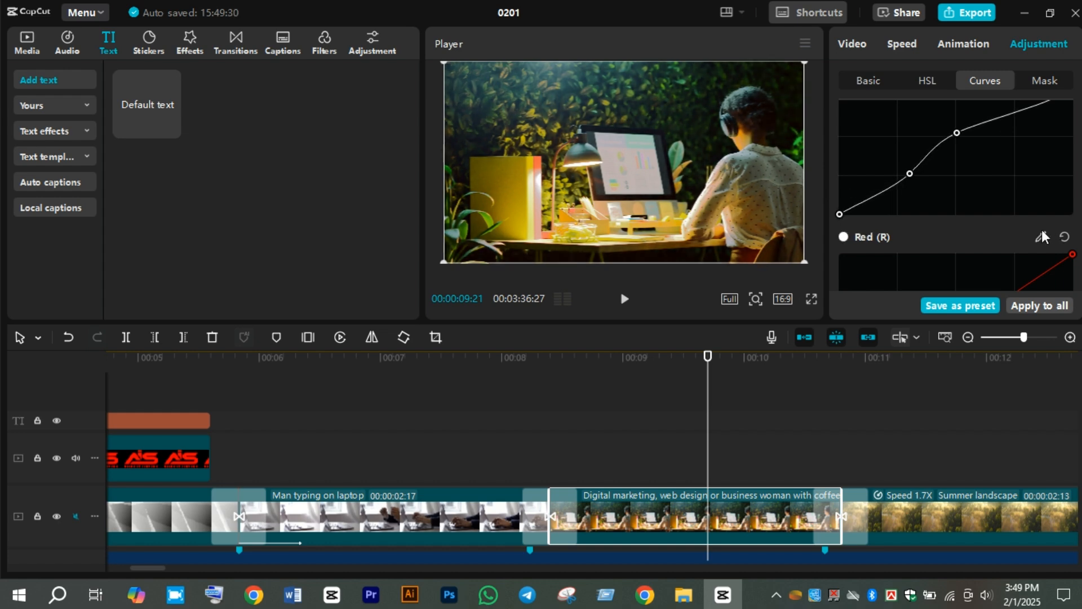
scroll(1037, 229, down, 2)
scroll(1007, 228, down, 3)
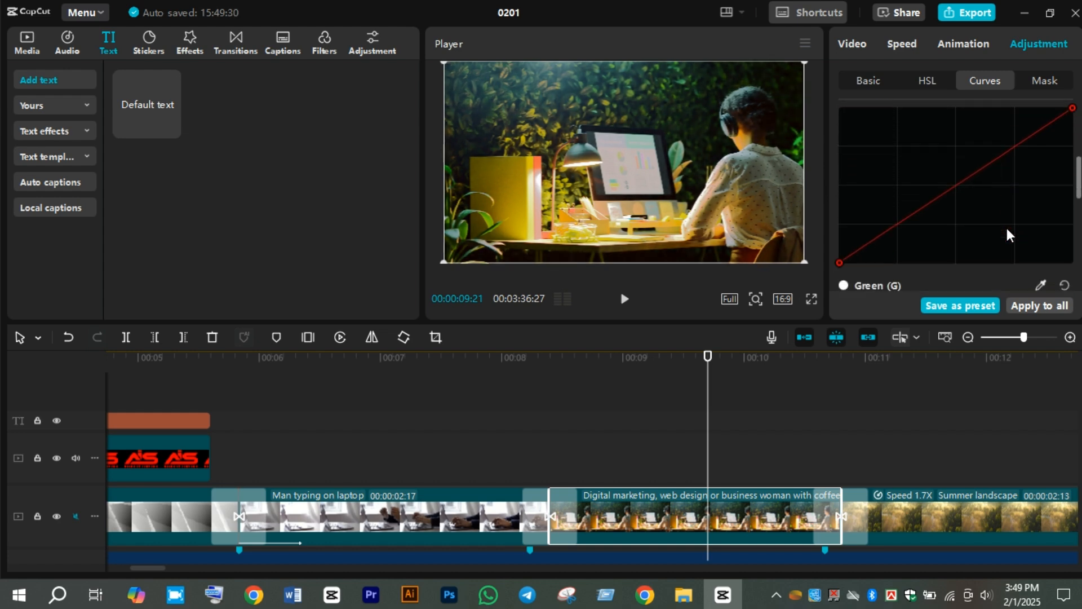
scroll(1007, 227, down, 5)
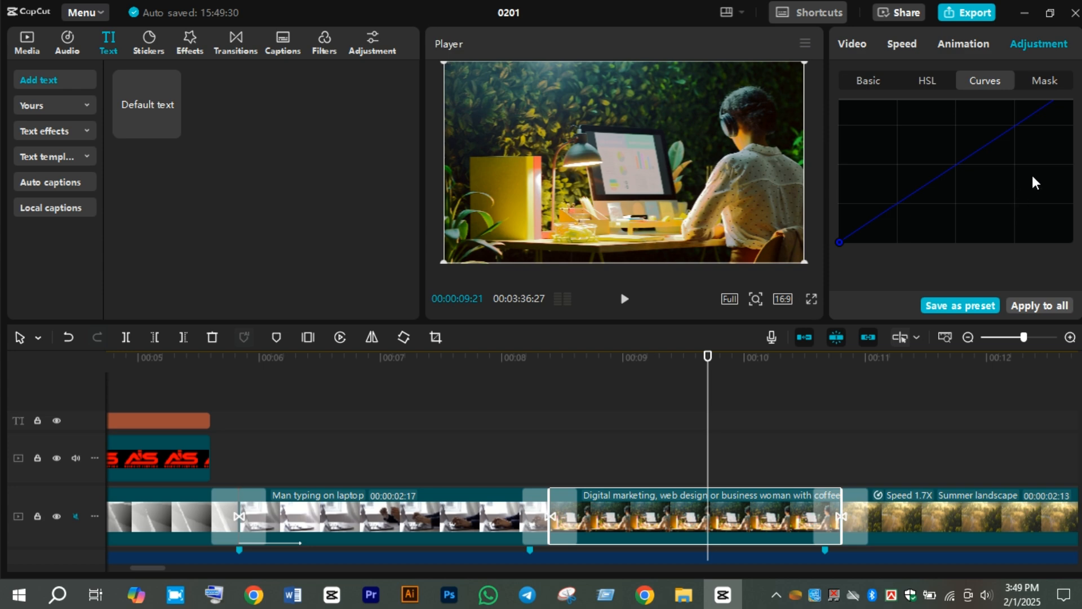
click(1040, 79)
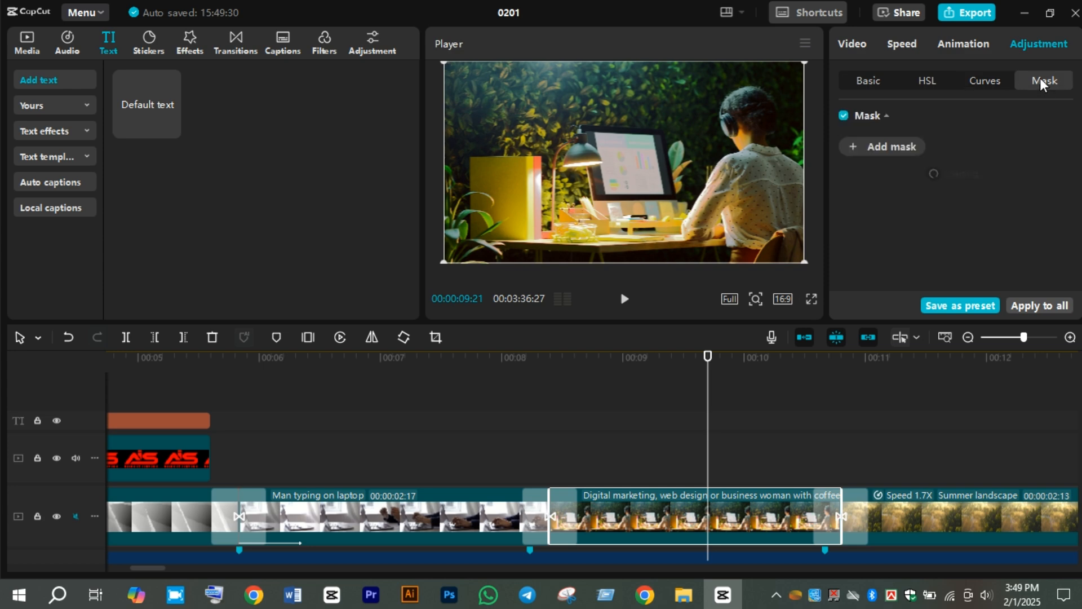
click(875, 79)
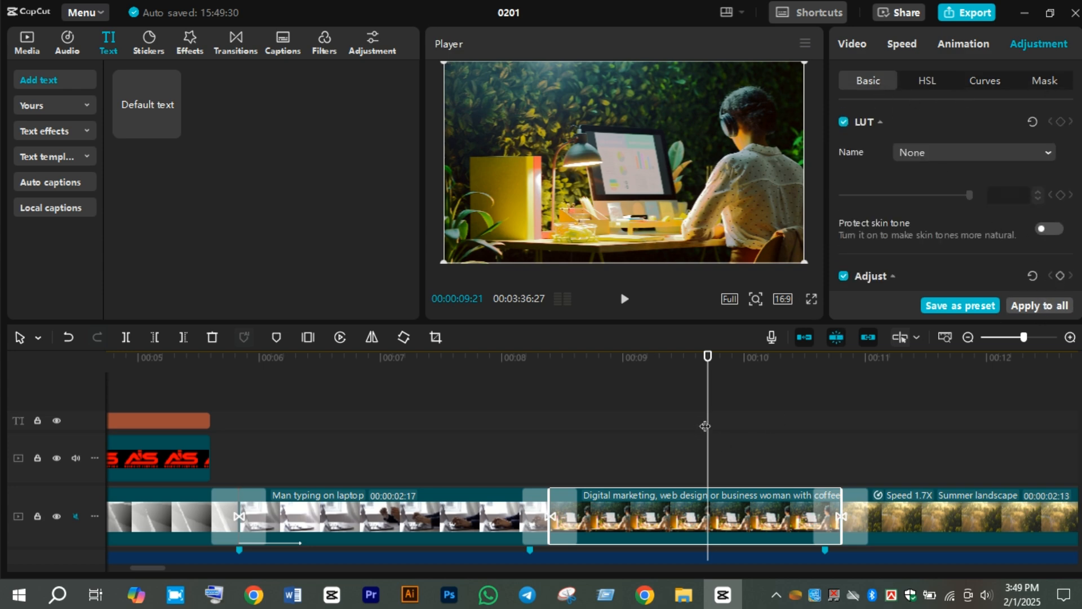
Step: Place the playhead at 00:00:06:02, near the start of the "Man typing on laptop" clip
drag(708, 440, 380, 473)
scroll(471, 425, down, 1)
scroll(469, 418, down, 1)
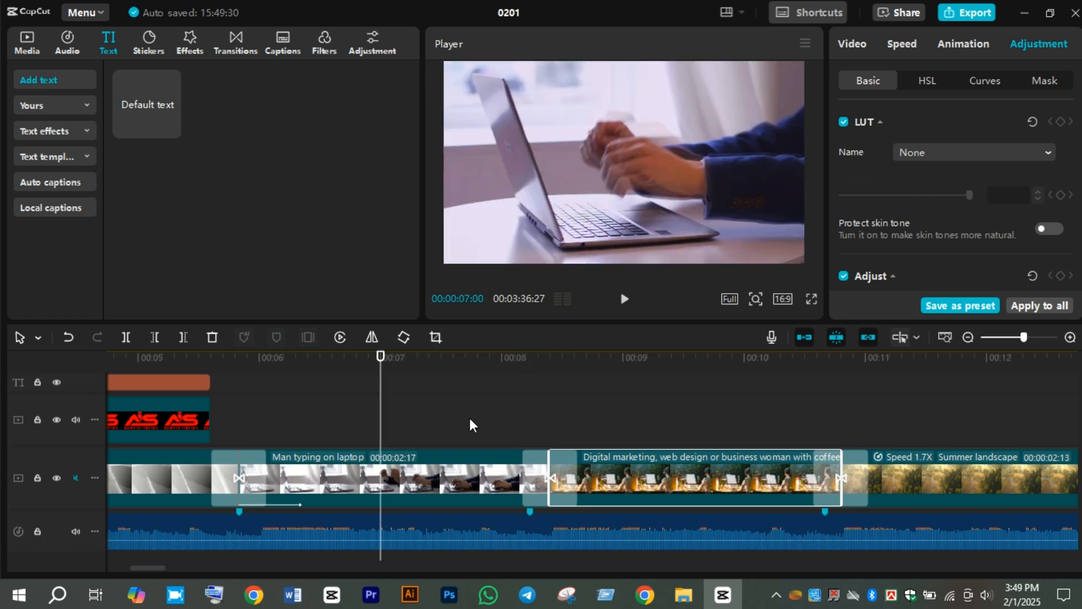
scroll(451, 420, up, 2)
drag(390, 419, 242, 446)
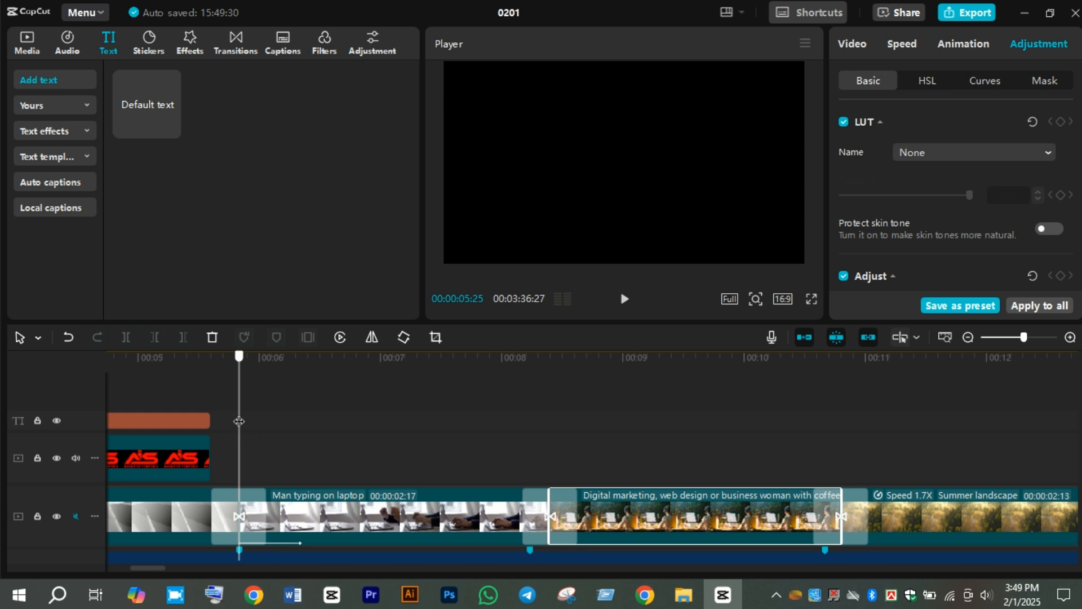
click(265, 438)
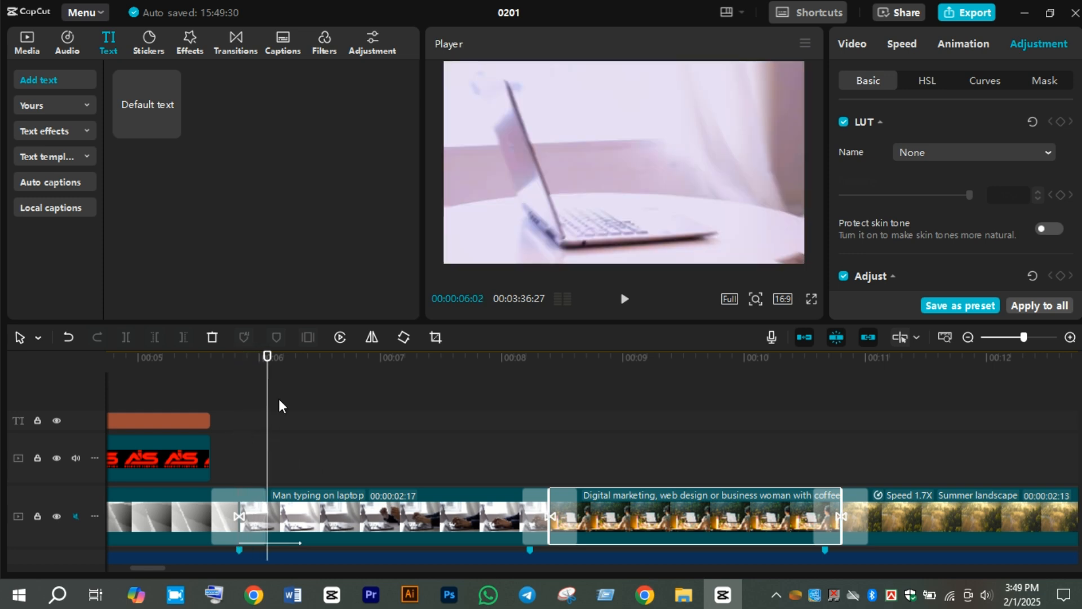
Step: Browse the trending video effects for one that suits the "Man typing on laptop" clip
click(192, 46)
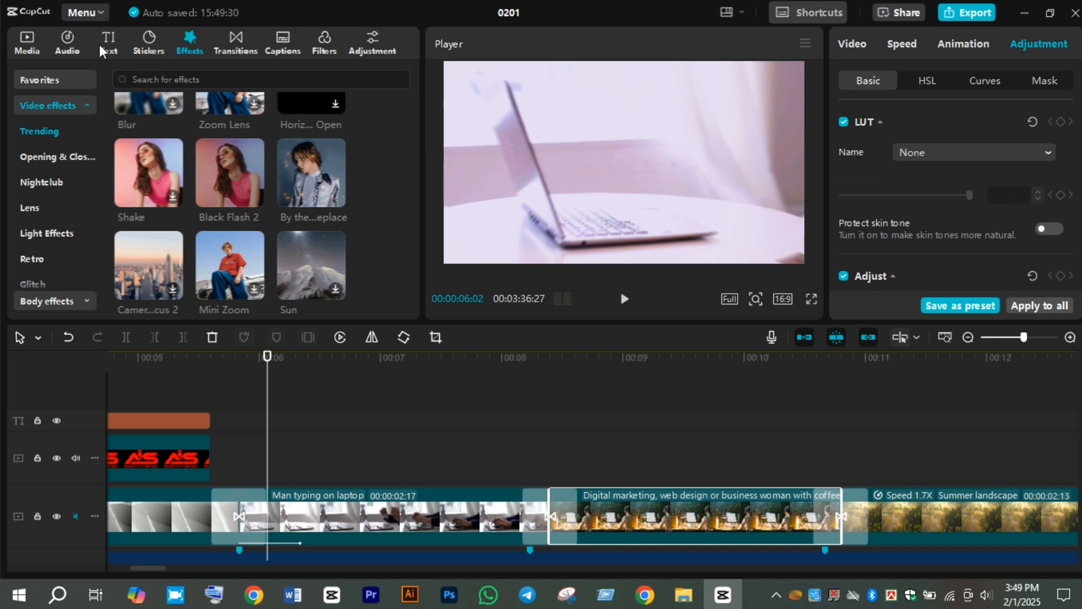
scroll(303, 222, up, 2)
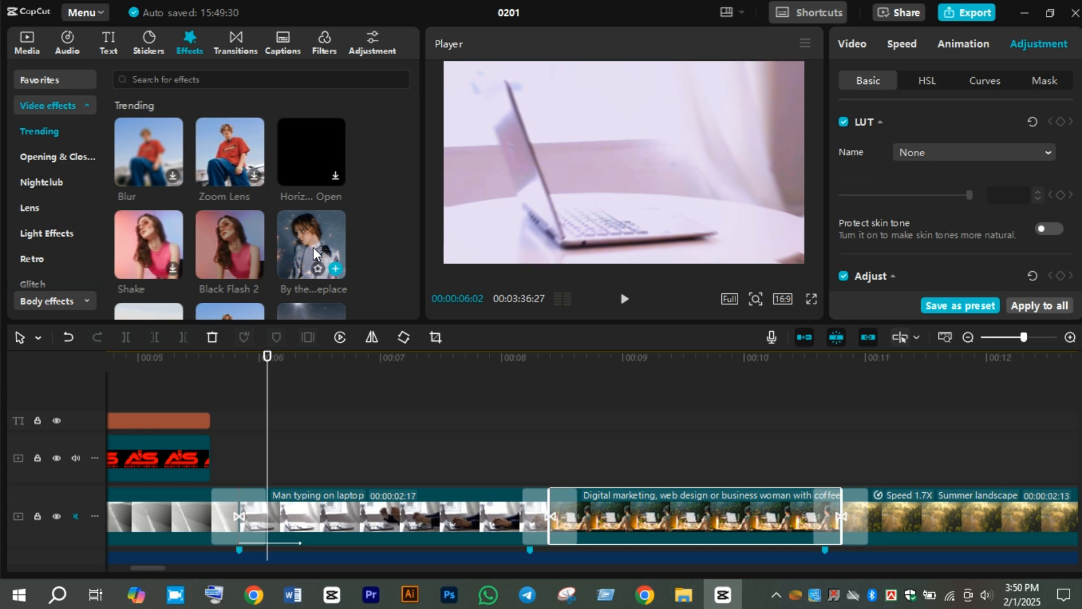
scroll(343, 221, down, 3)
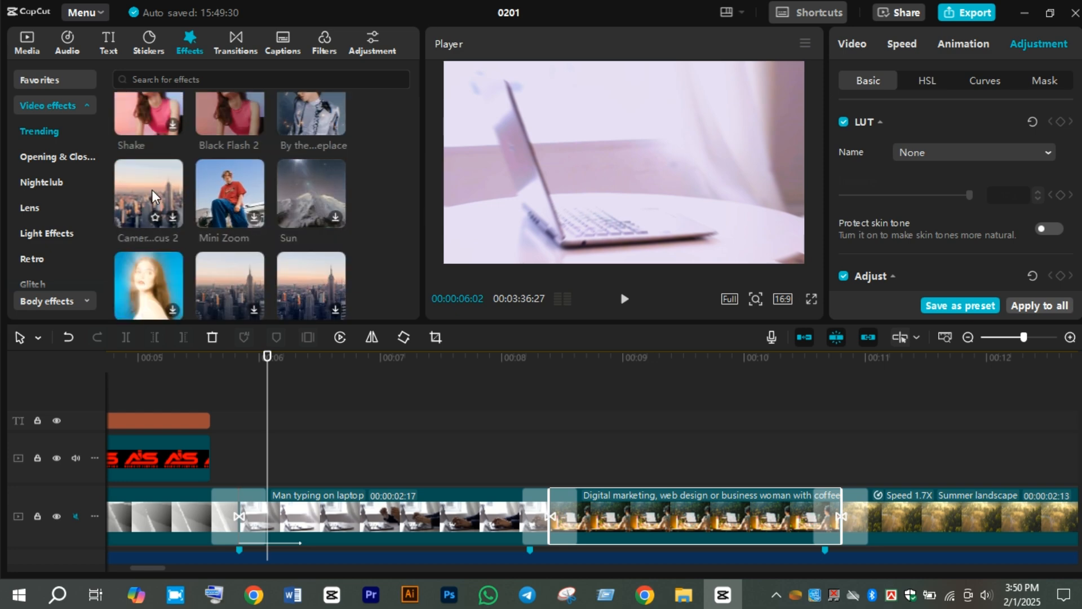
scroll(151, 189, down, 2)
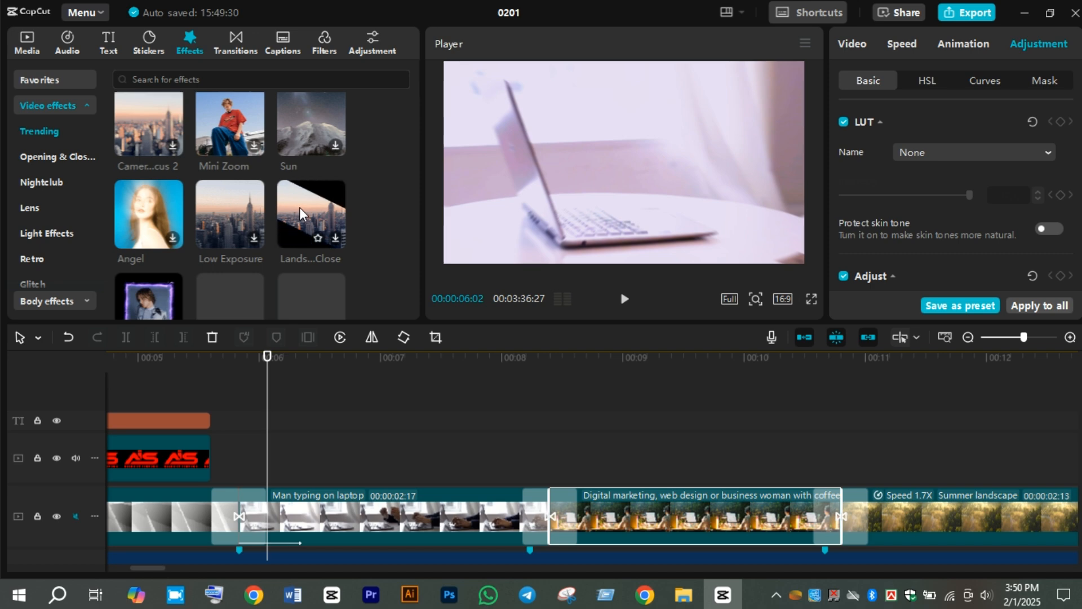
scroll(299, 207, down, 3)
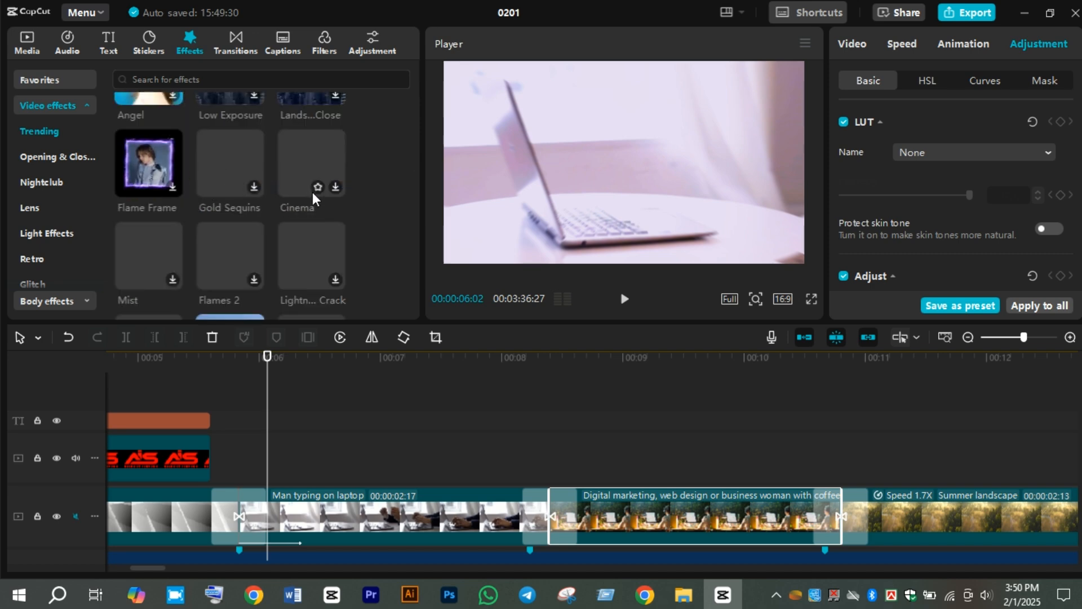
scroll(312, 222, down, 3)
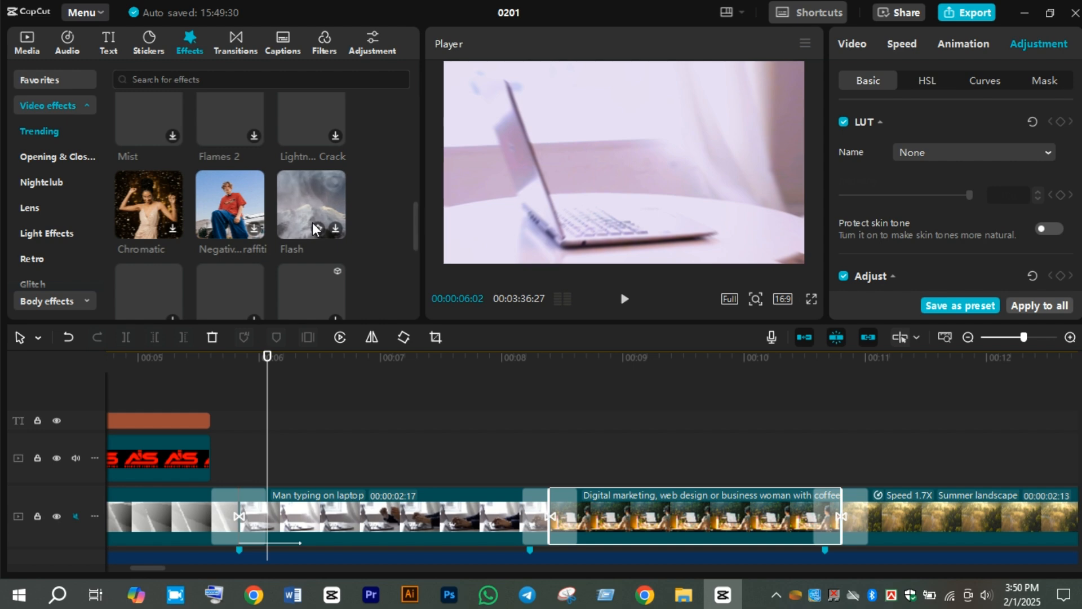
scroll(313, 222, up, 5)
scroll(312, 222, up, 3)
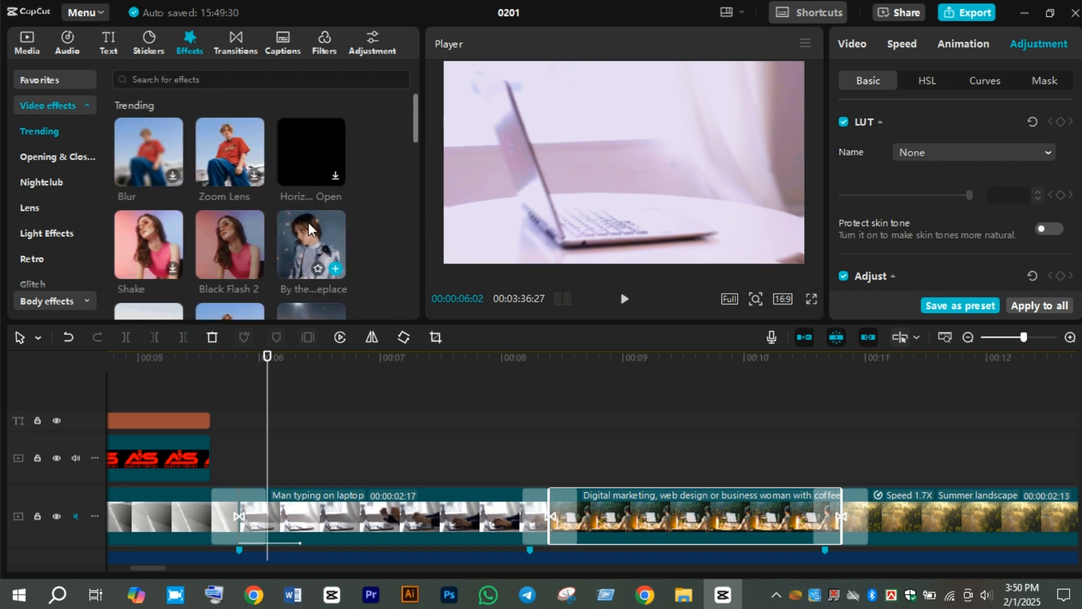
Step: Preview the Black Flash 2 and Zoom Lens effects on the laptop footage
click(230, 239)
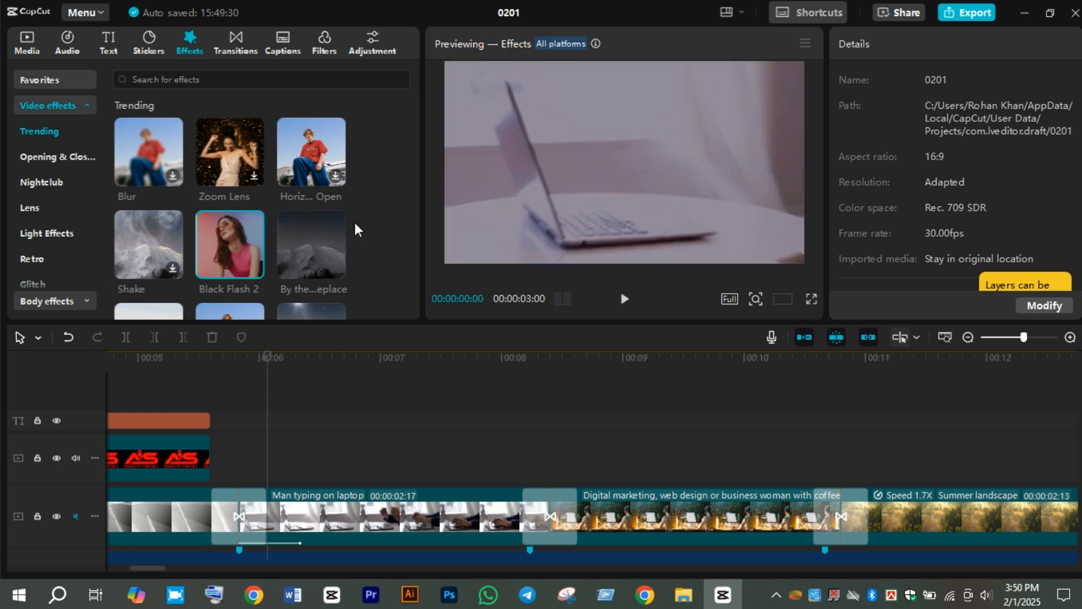
mouse_move(322, 211)
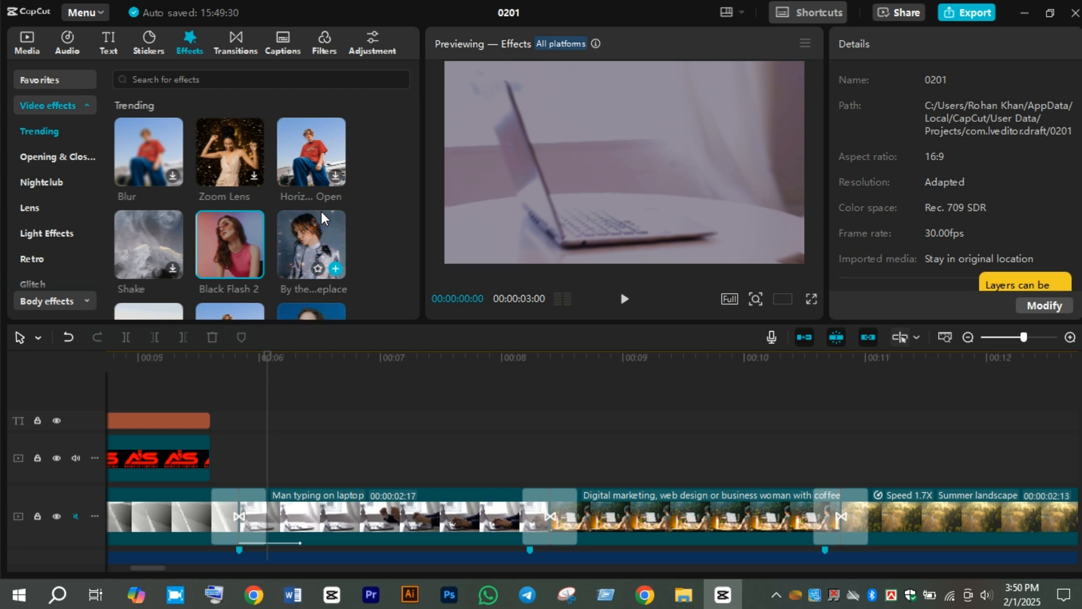
click(239, 143)
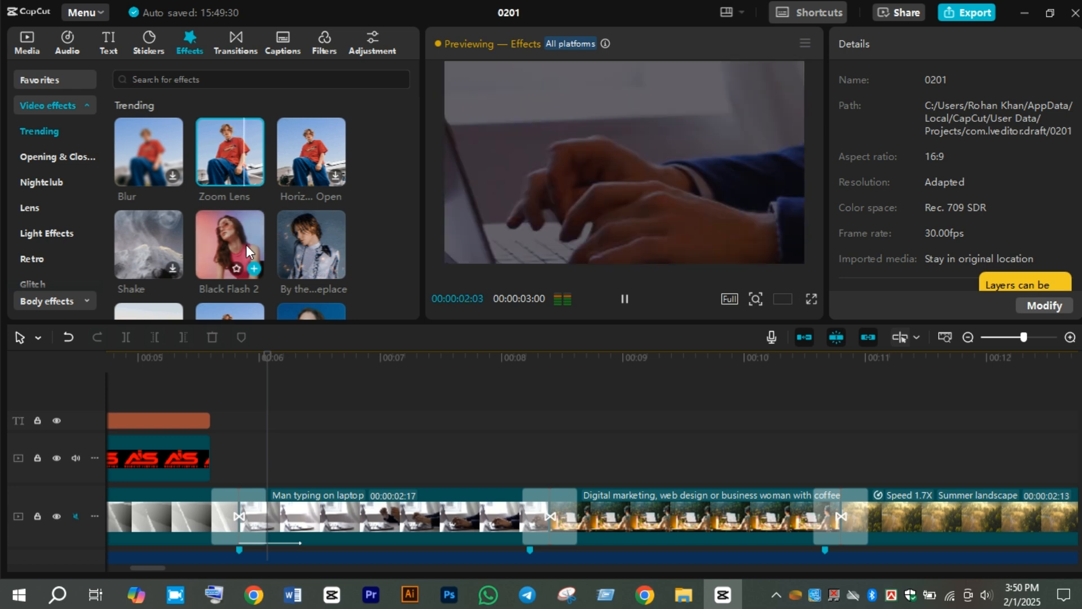
Step: Examine the remaining trending video effects, from Camera Focus 2 through Luminance
scroll(246, 244, down, 2)
scroll(247, 248, down, 2)
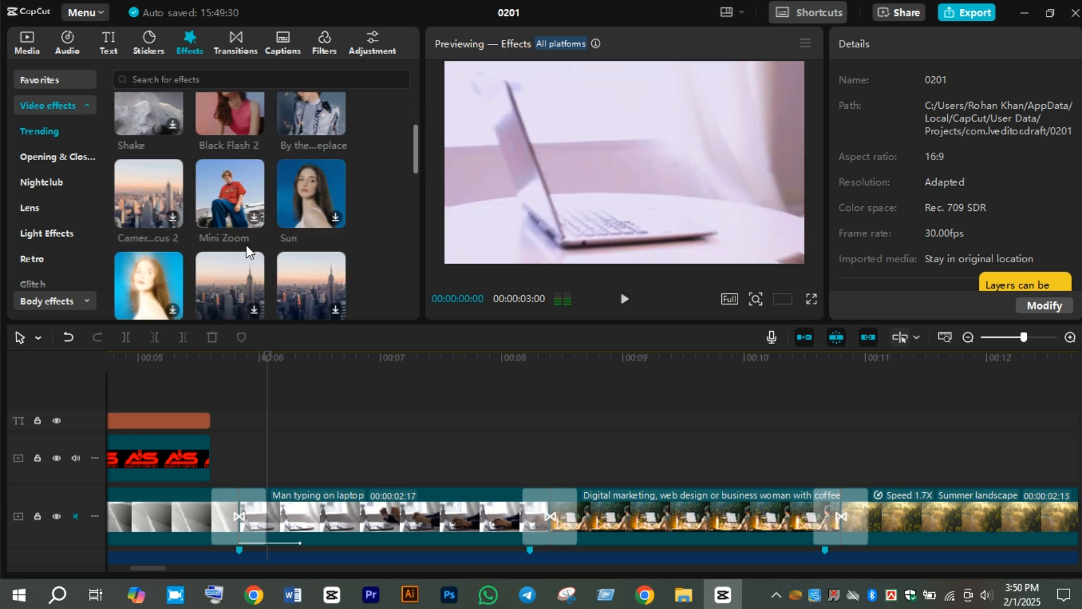
scroll(246, 245, down, 4)
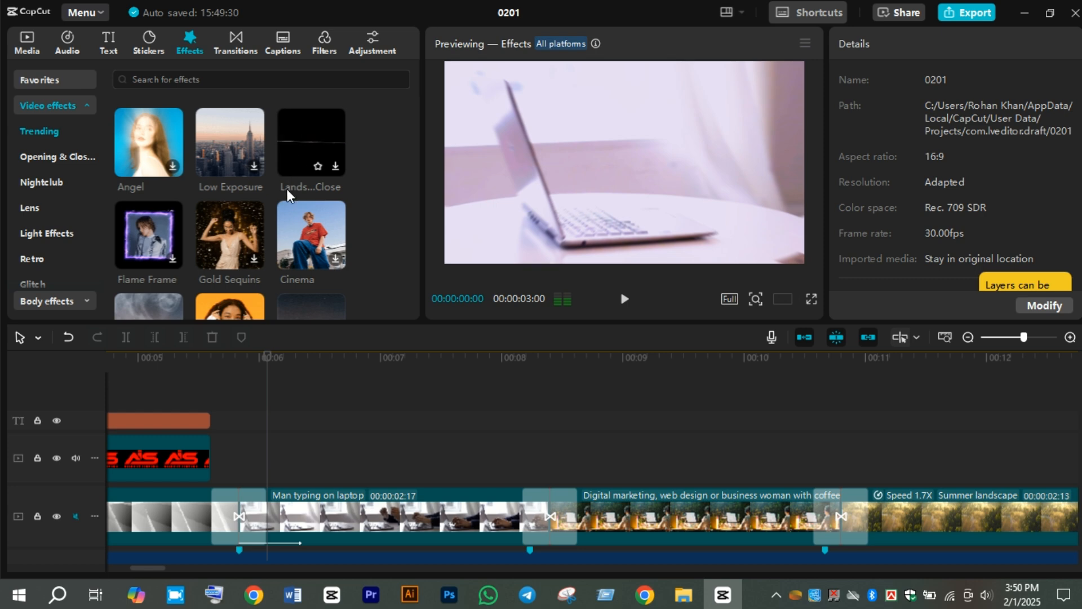
scroll(292, 228, down, 3)
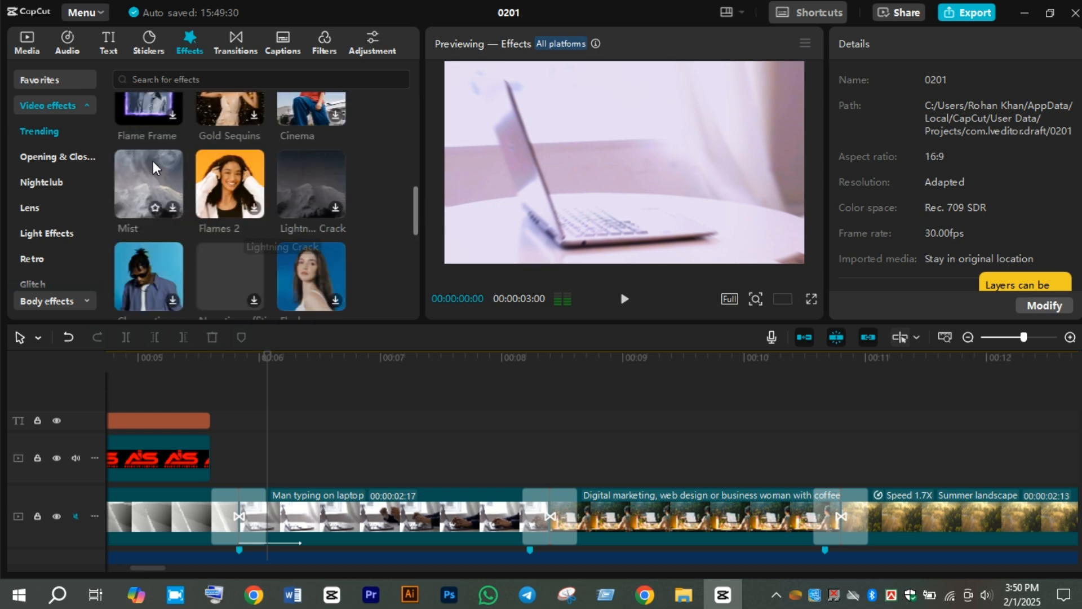
scroll(172, 167, down, 2)
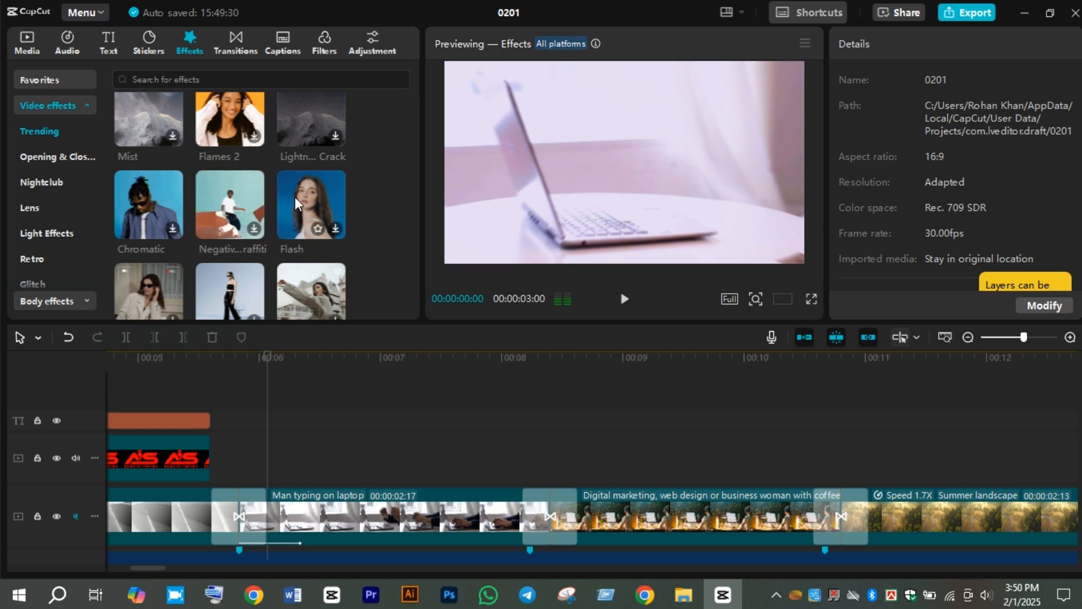
scroll(295, 198, down, 3)
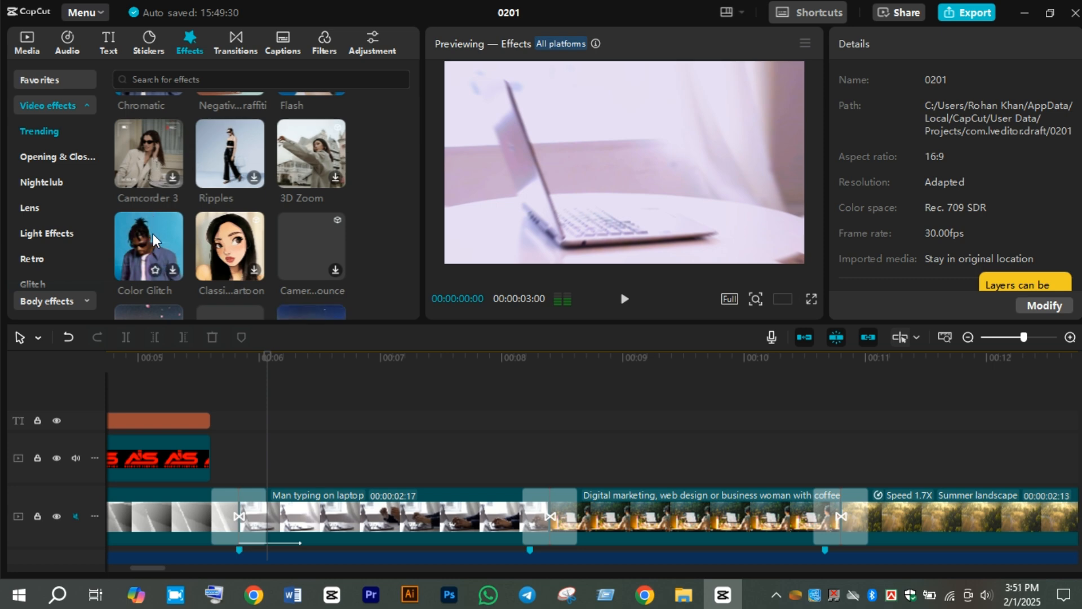
scroll(312, 234, down, 3)
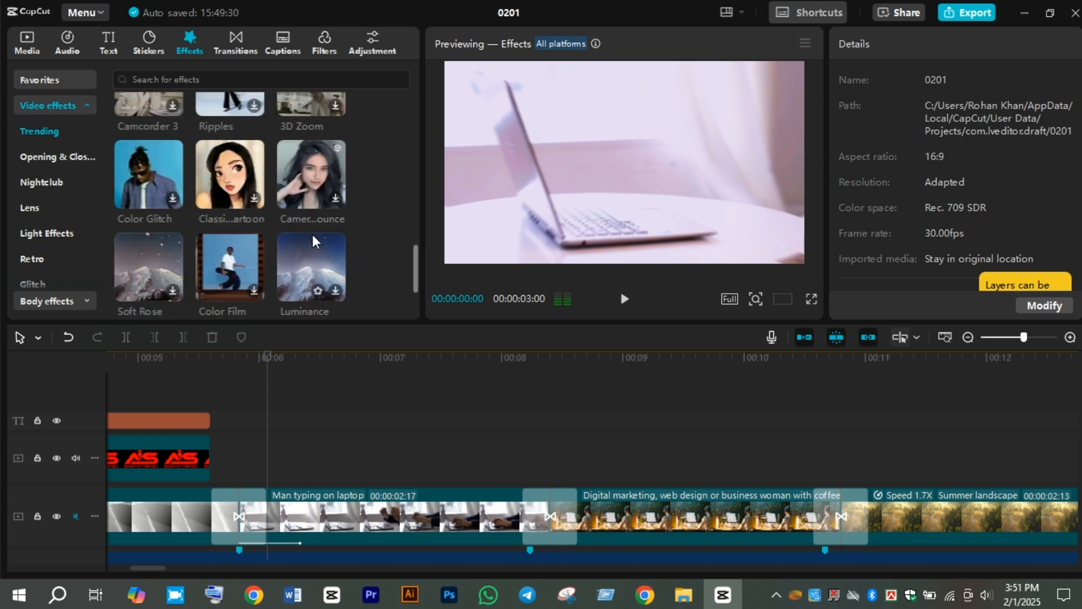
scroll(313, 234, up, 15)
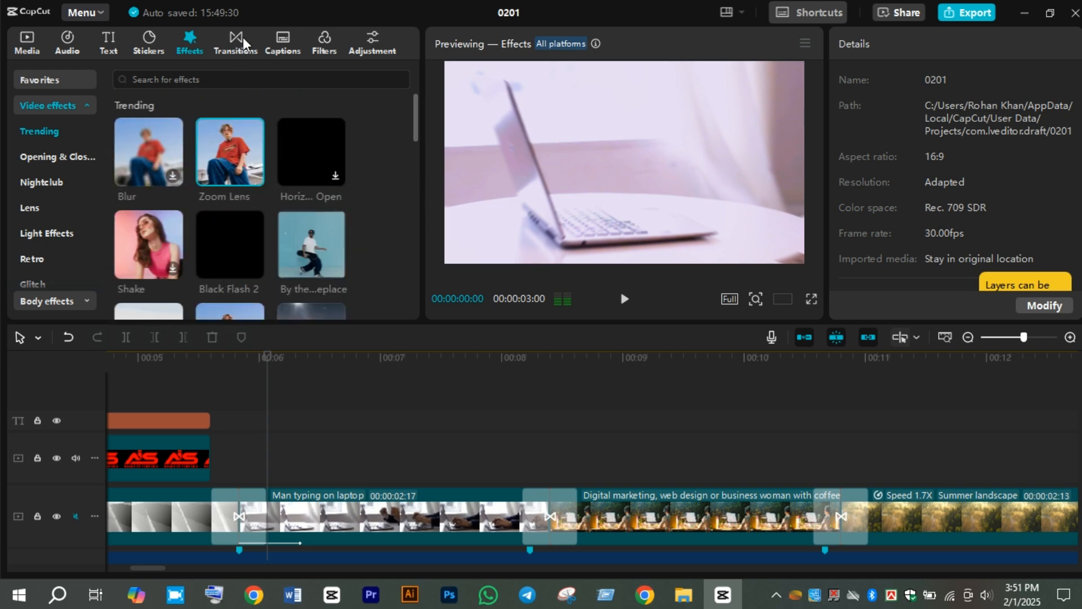
Step: Review the auto captions and auto lyrics options
click(280, 42)
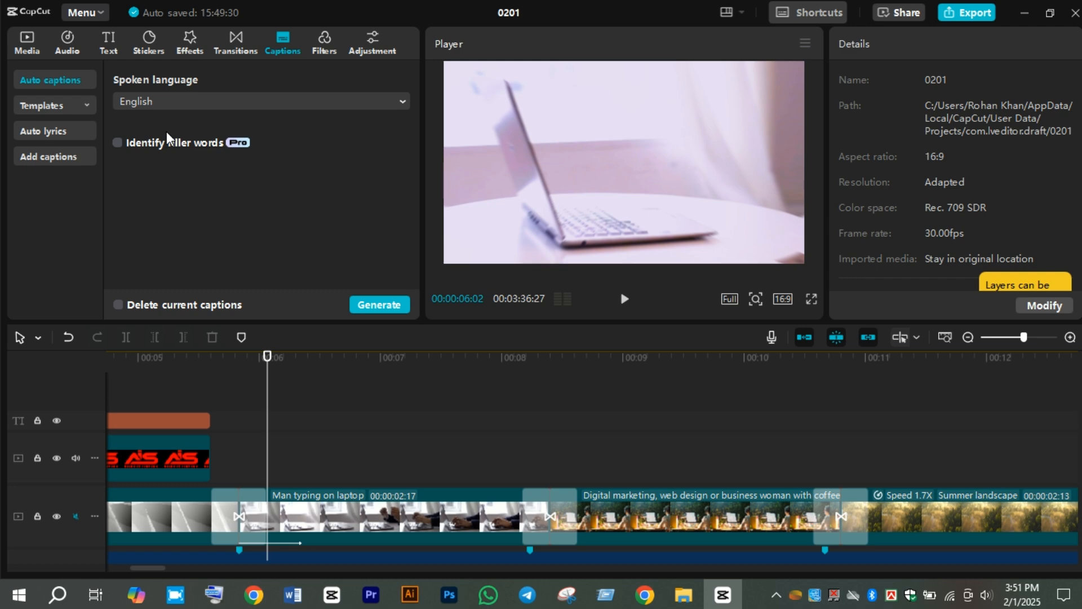
click(69, 132)
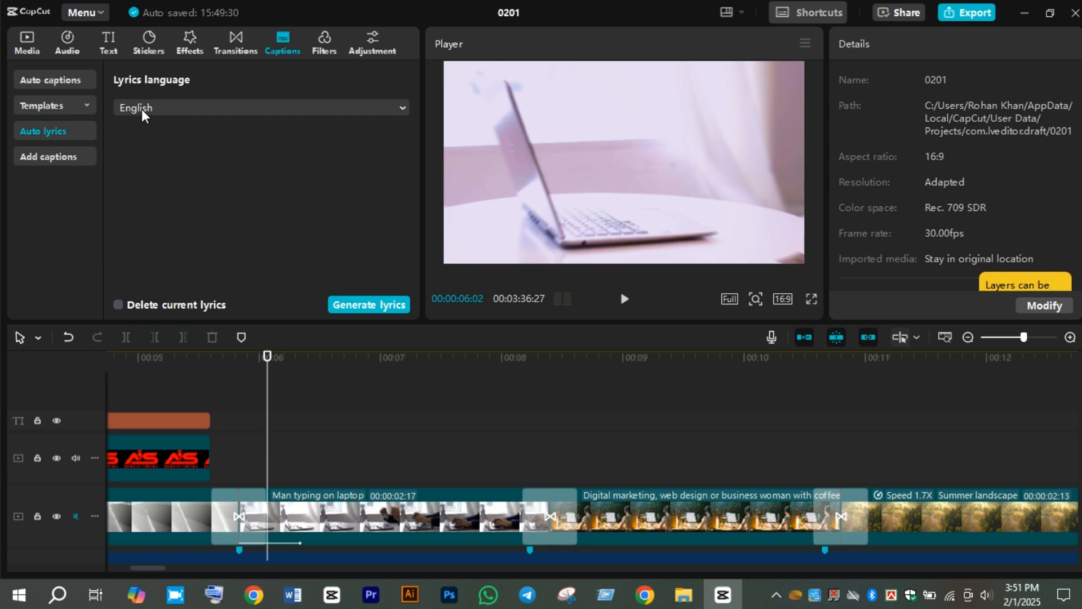
Step: Look through the Travel music and search the music library for "english song"
click(54, 50)
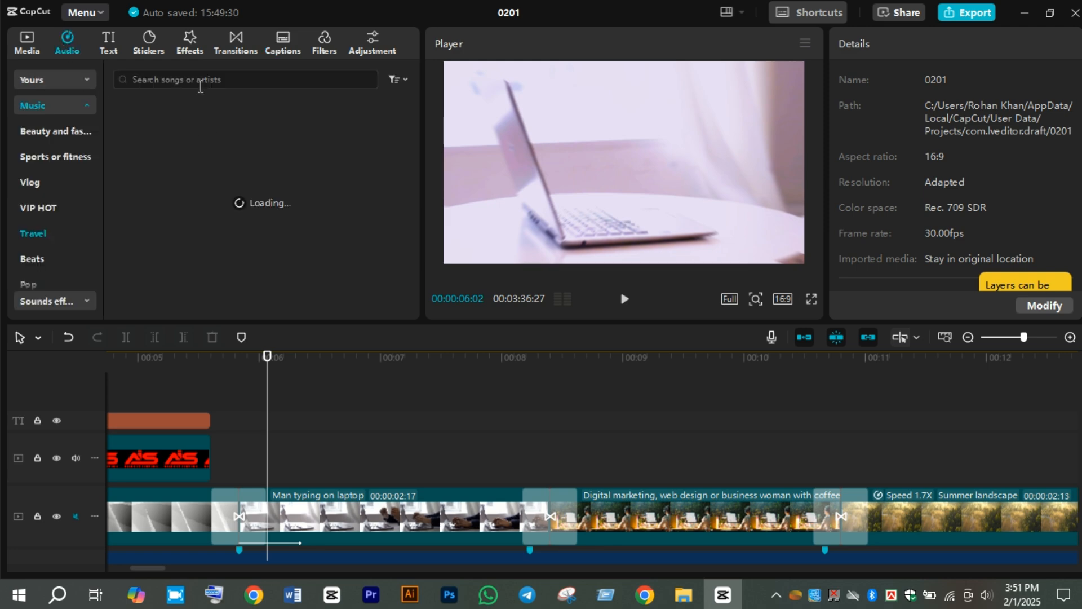
scroll(38, 177, down, 5)
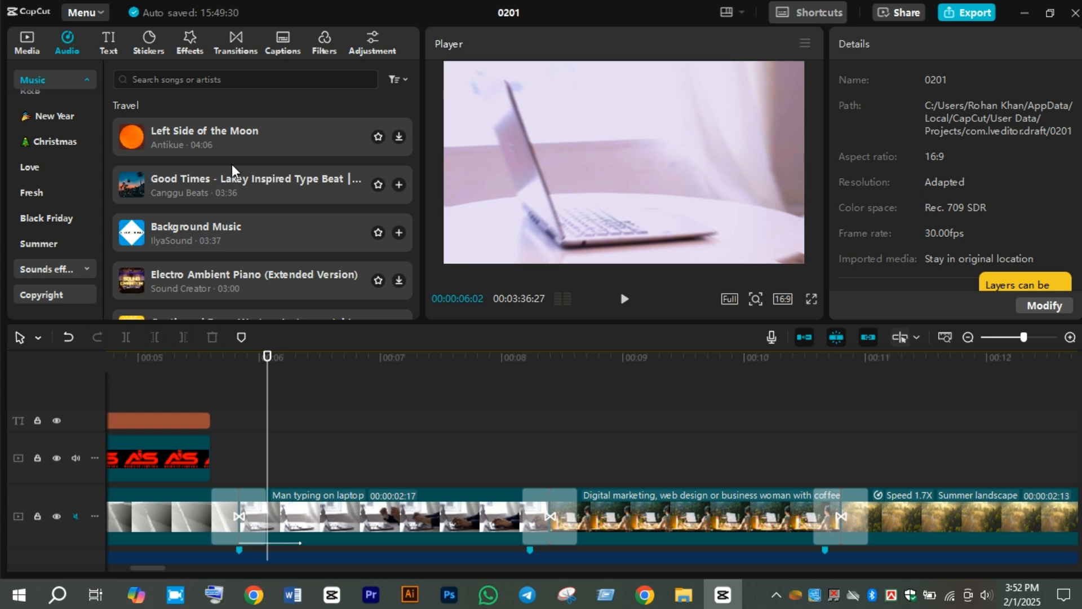
scroll(232, 164, down, 5)
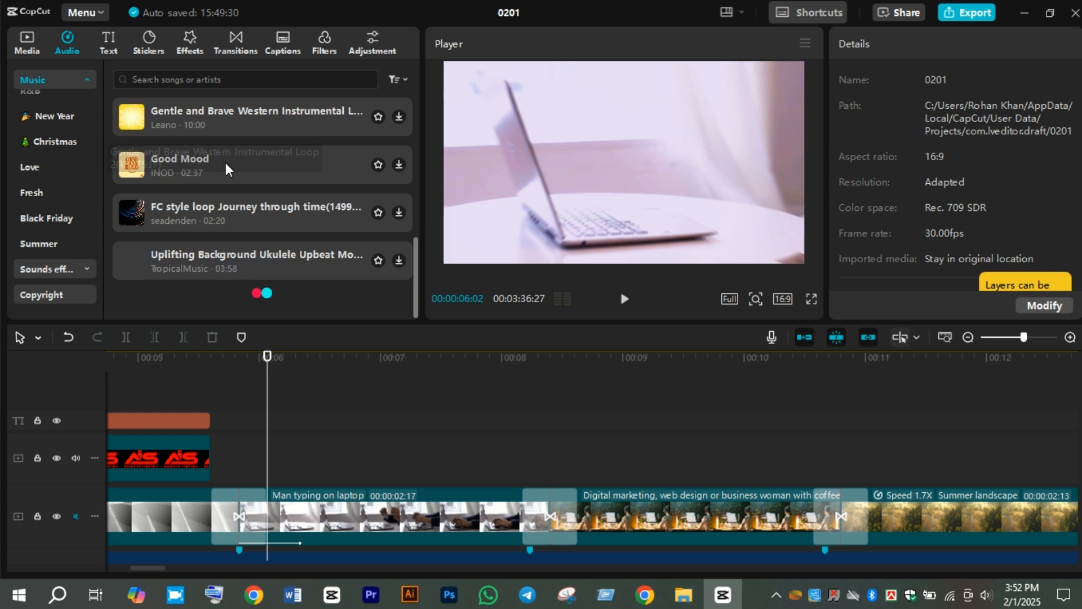
scroll(226, 162, up, 5)
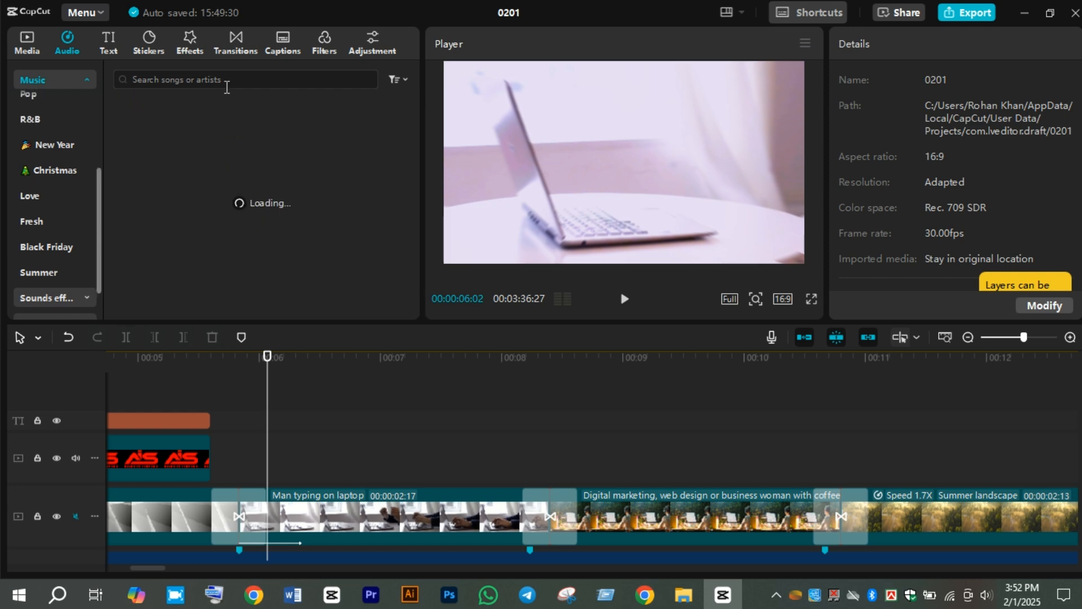
click(226, 82)
text(en)
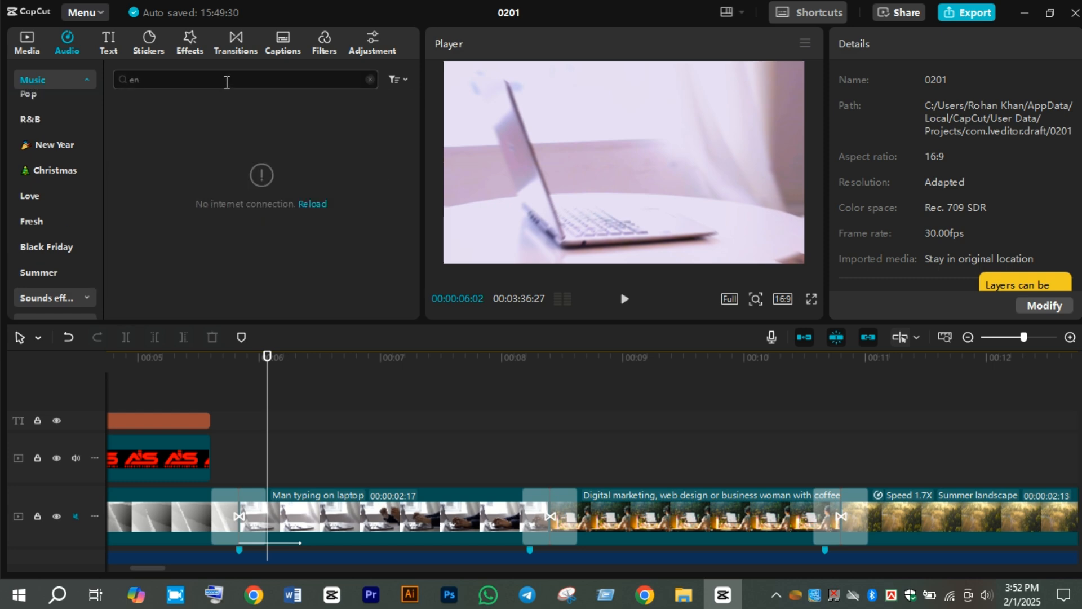
text(glish song)
key(Return)
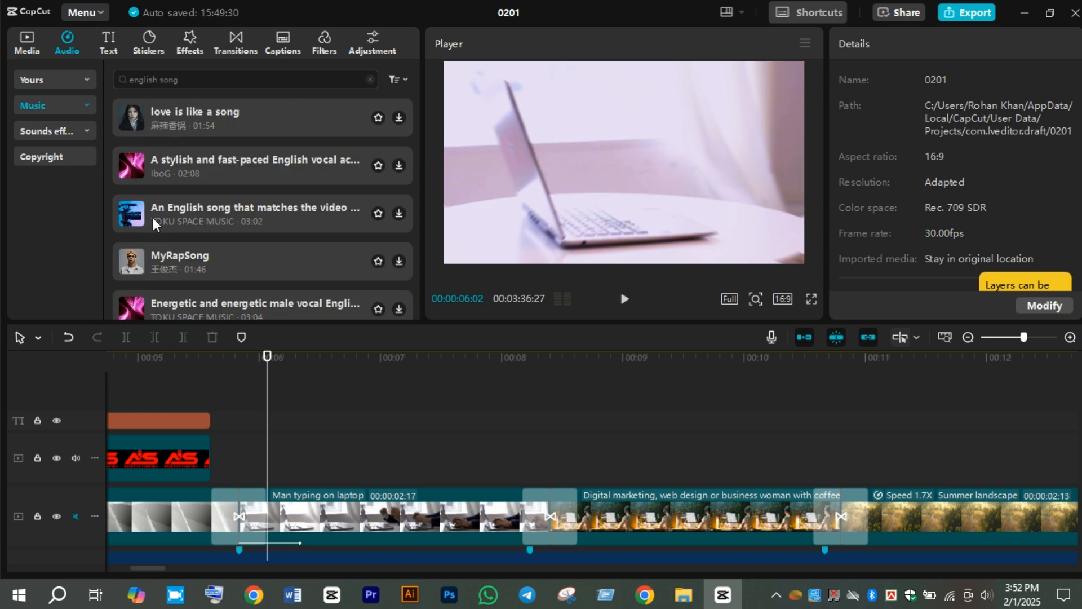
Step: Start downloading the four results from the energetic male vocal song through the refreshing female vocal song, and briefly preview the energetic one
scroll(157, 215, down, 3)
click(128, 171)
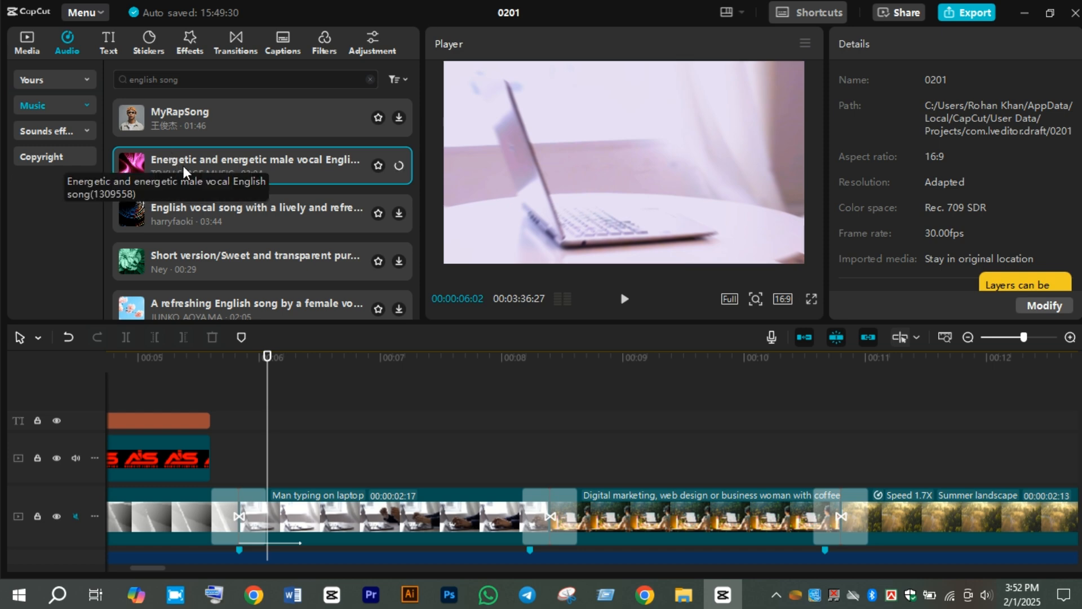
click(128, 211)
click(129, 259)
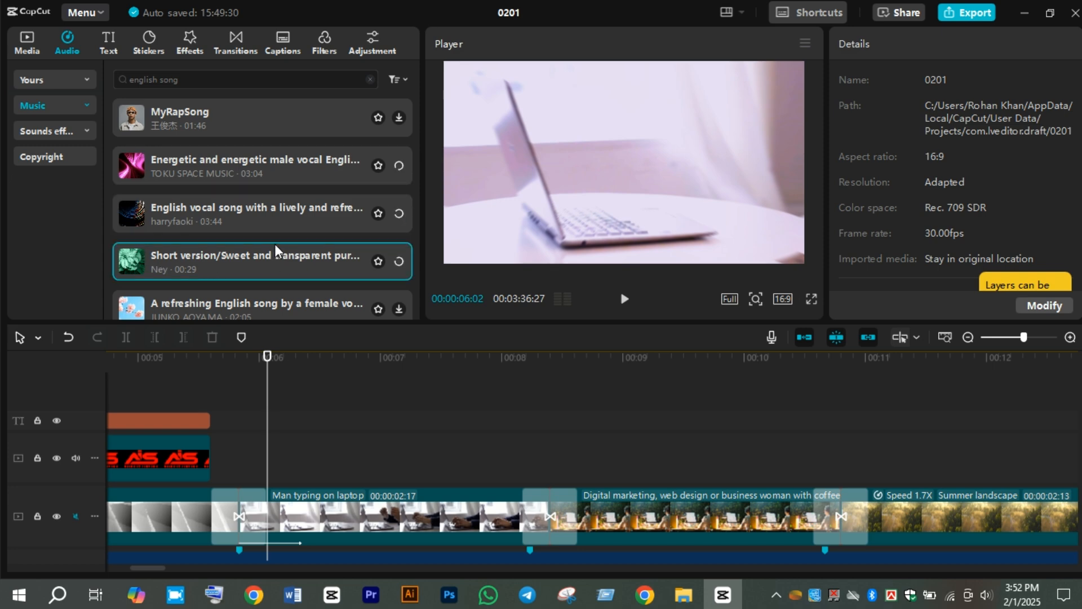
click(133, 309)
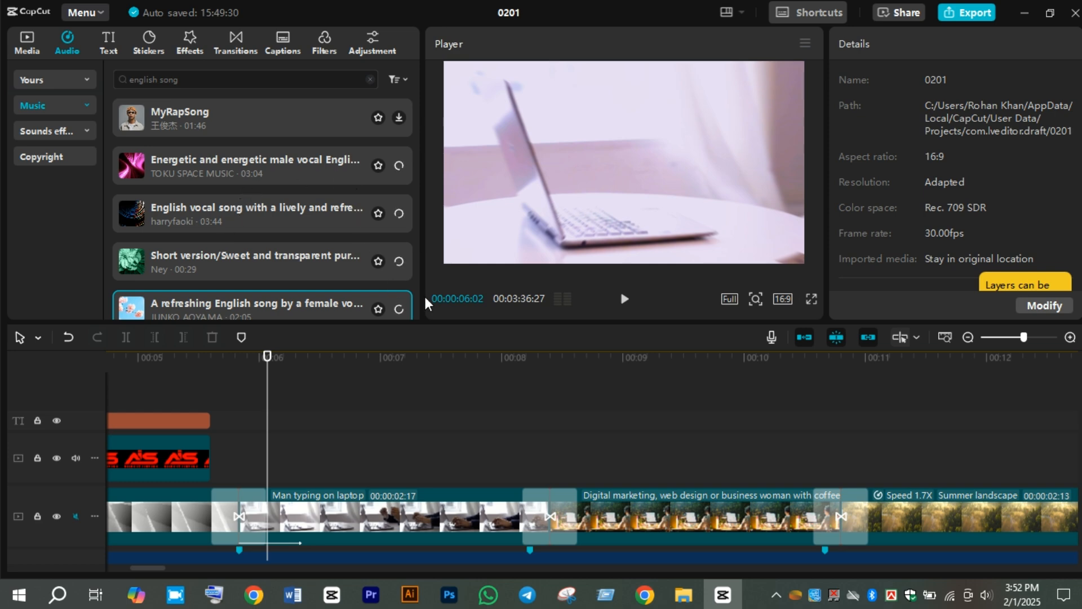
click(140, 163)
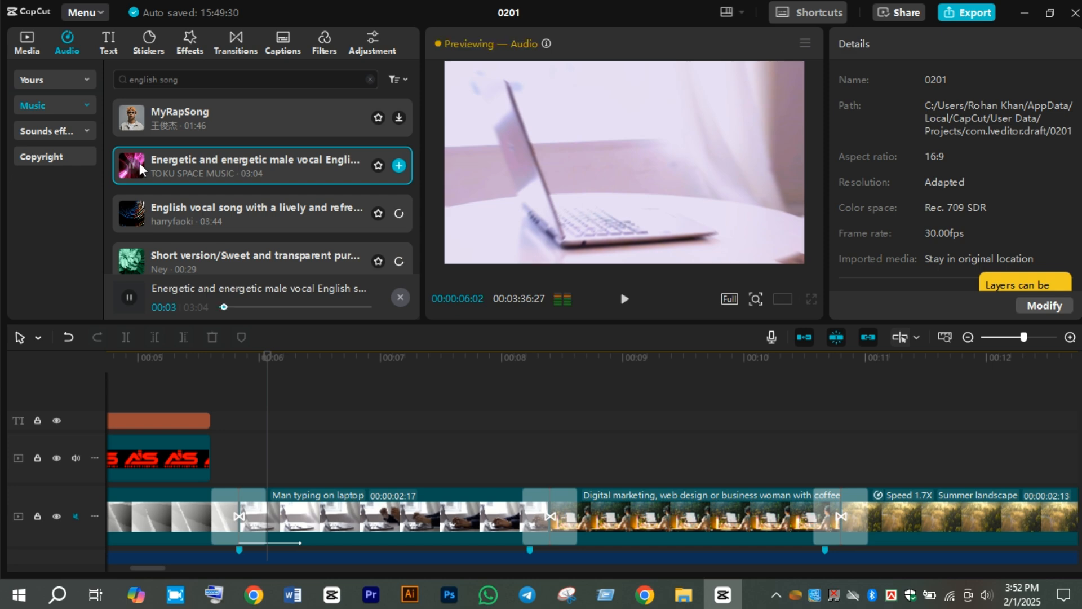
click(134, 164)
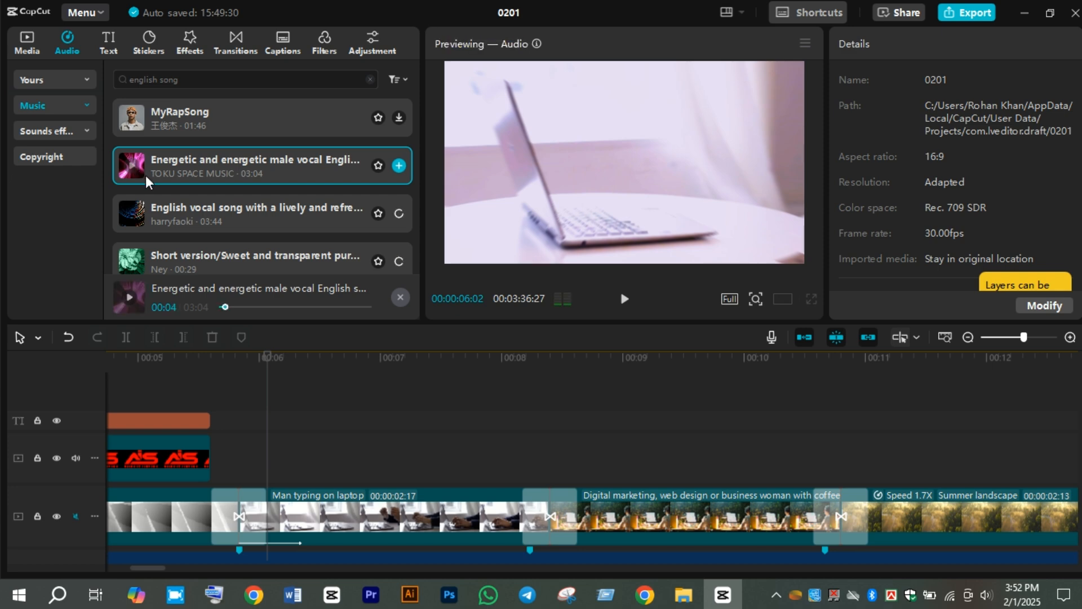
Step: Mute the existing audio track and place the energetic male vocal English song on a new track starting at 00:00:05:25
scroll(387, 424, down, 2)
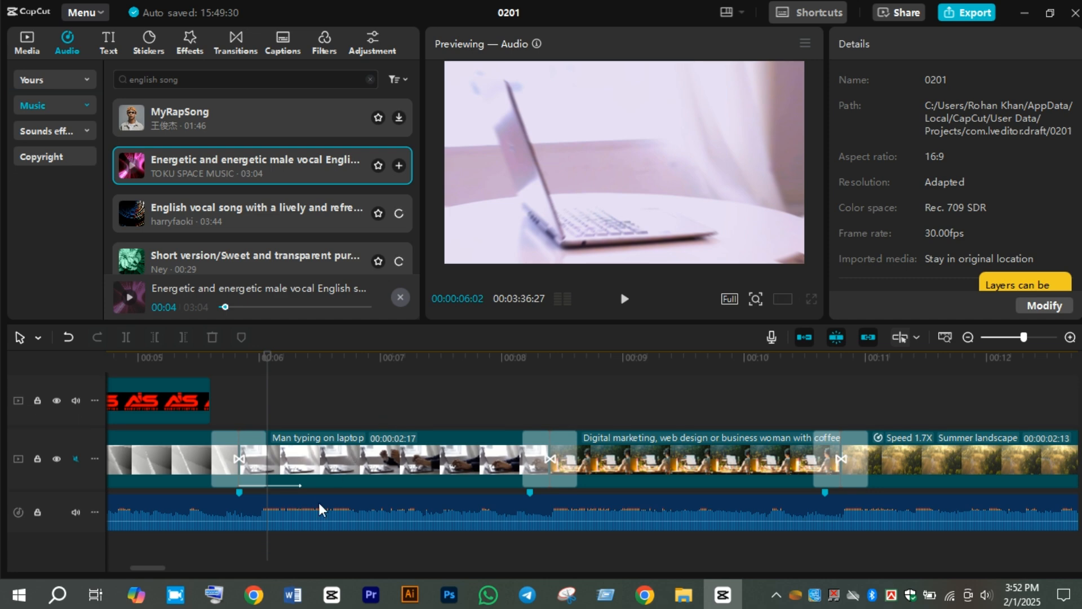
click(346, 499)
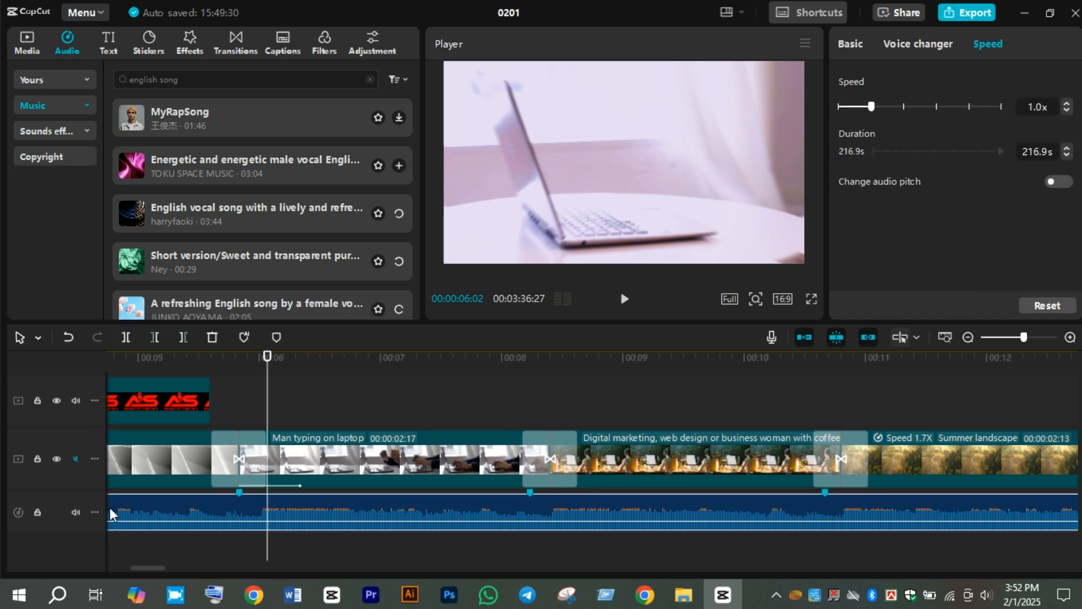
click(74, 511)
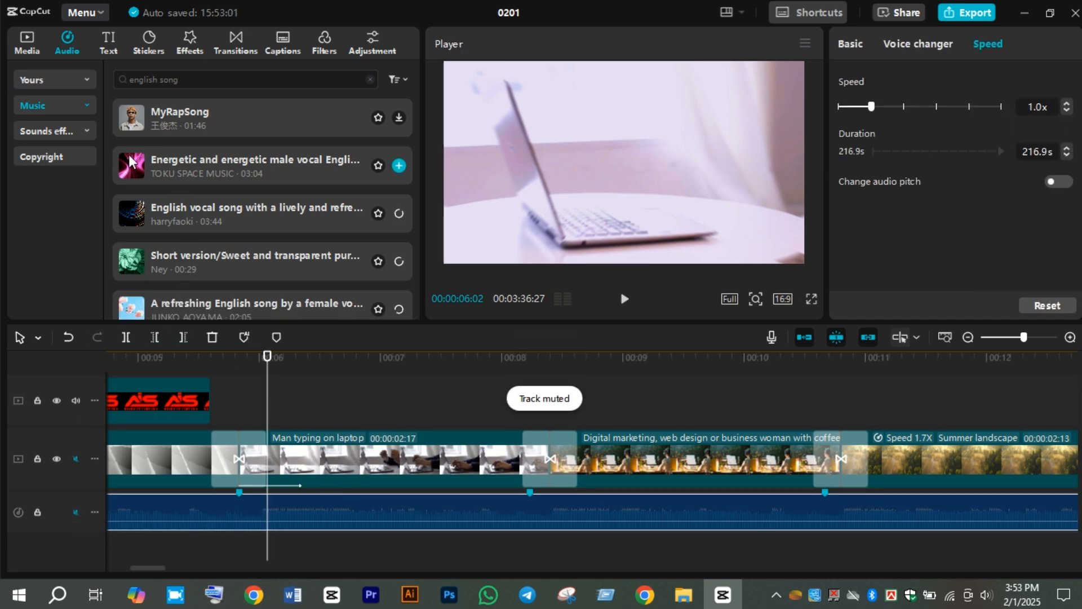
drag(180, 182, 236, 544)
drag(266, 404, 239, 406)
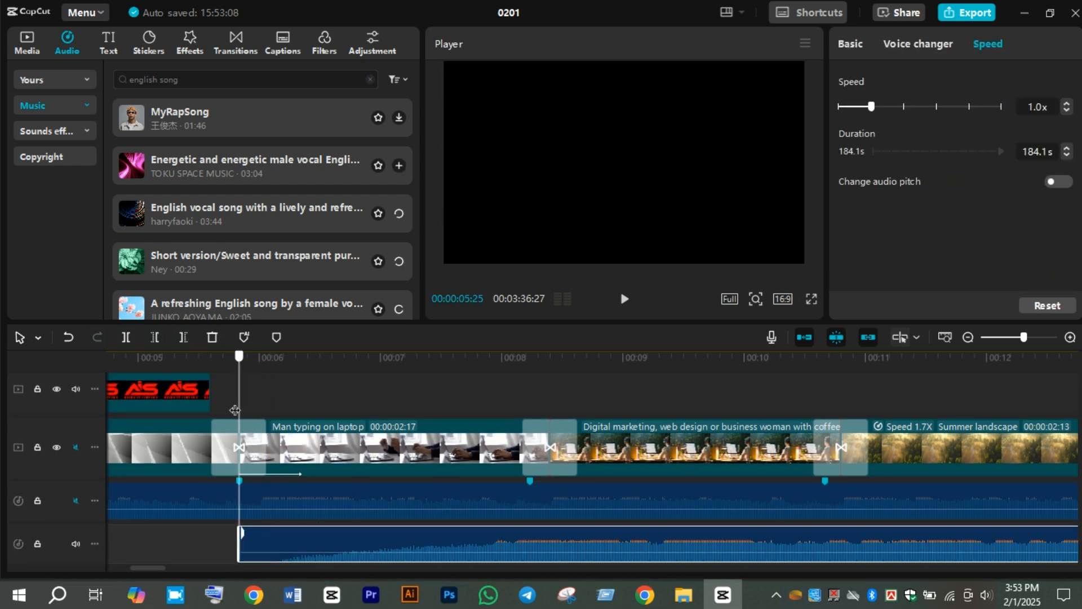
Step: Generate auto lyrics in English for the added song and check the resulting lyric clips on the timeline
click(273, 48)
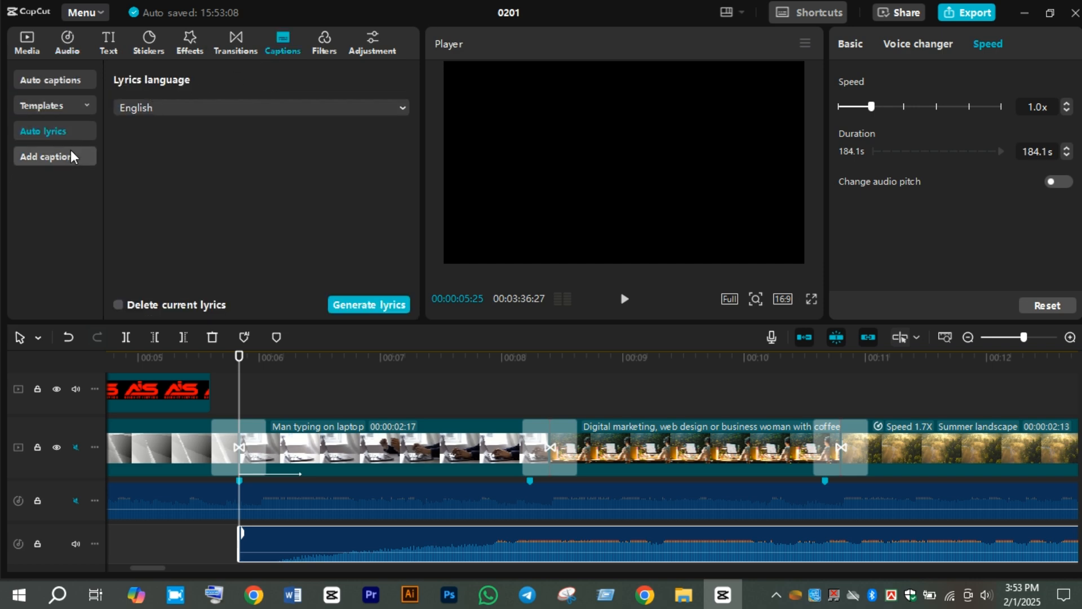
click(361, 305)
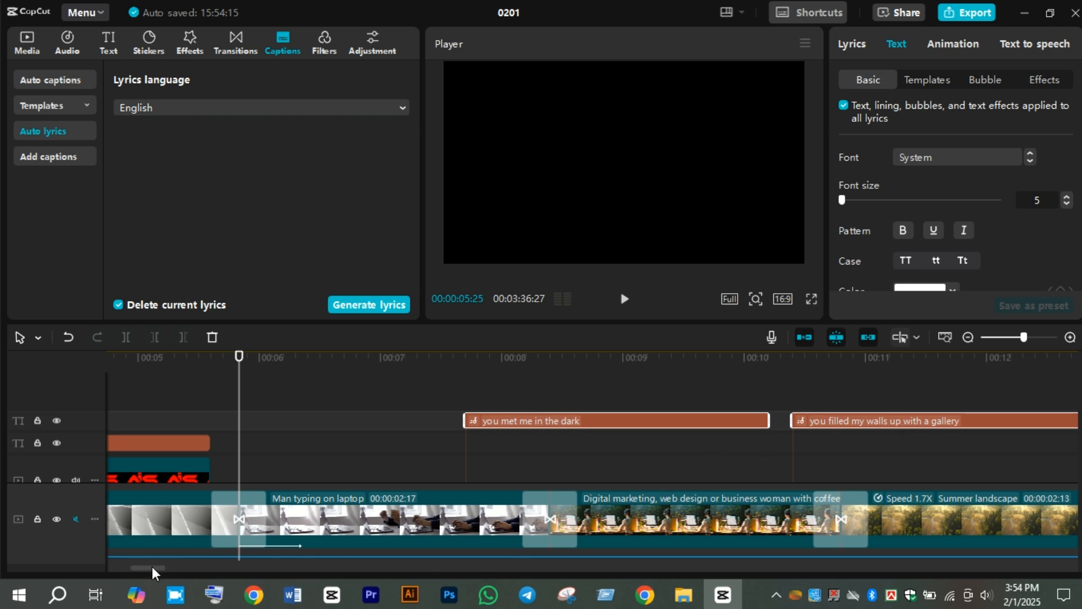
drag(152, 566, 114, 566)
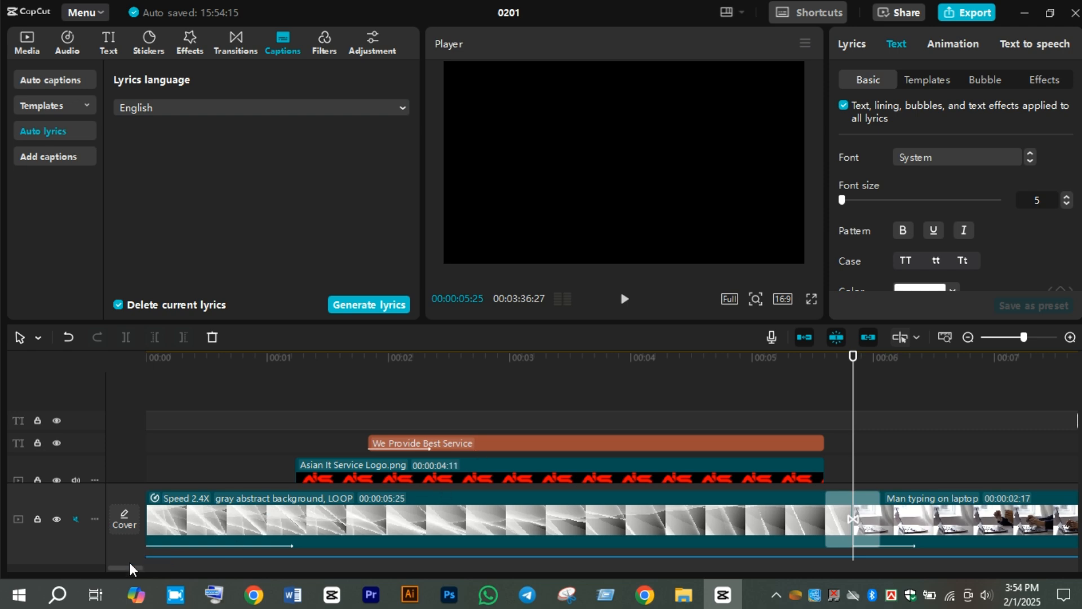
drag(130, 568, 155, 570)
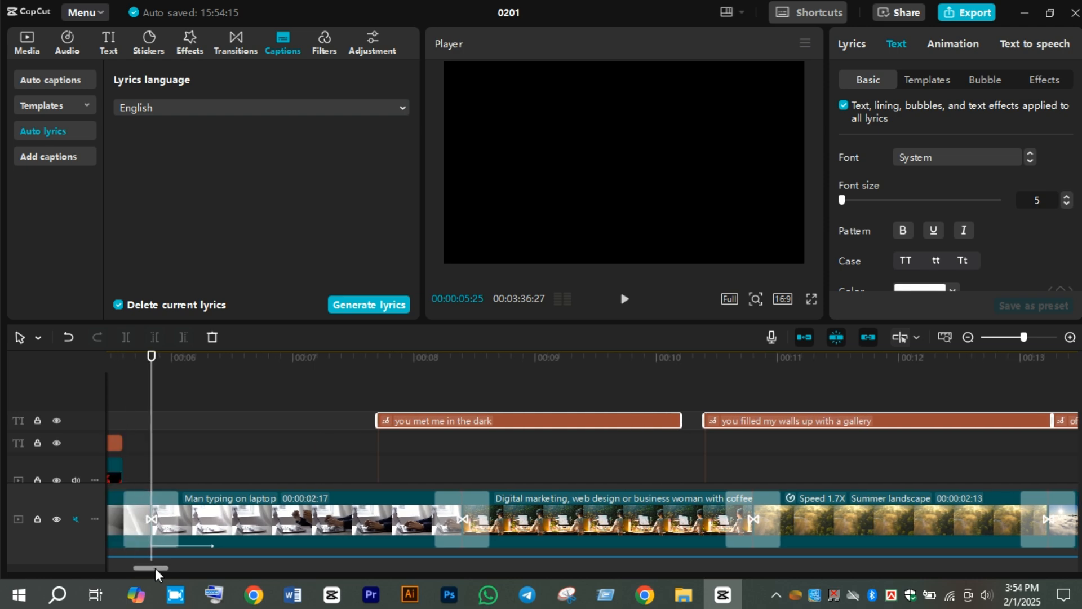
Step: Position the playhead at 00:00:06:02 and open the Scenery stock clips in the media library
drag(152, 387, 230, 410)
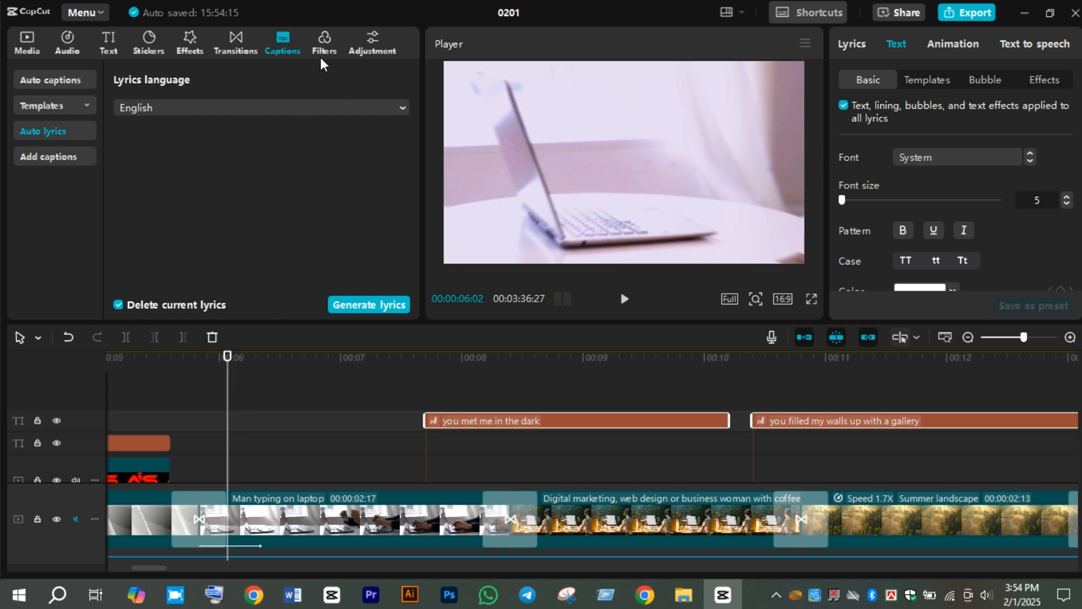
click(33, 44)
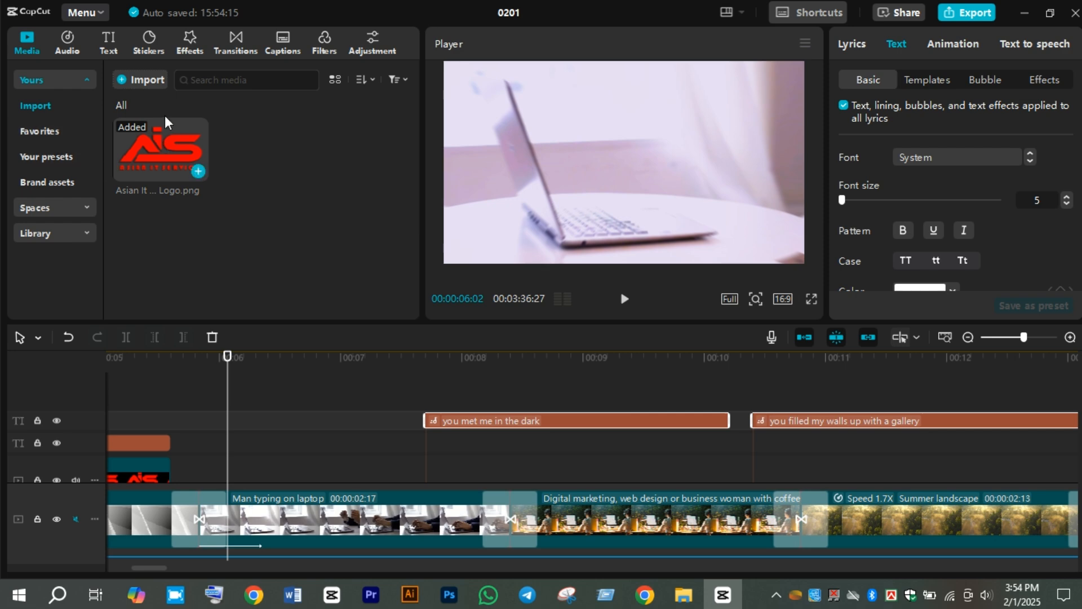
click(63, 232)
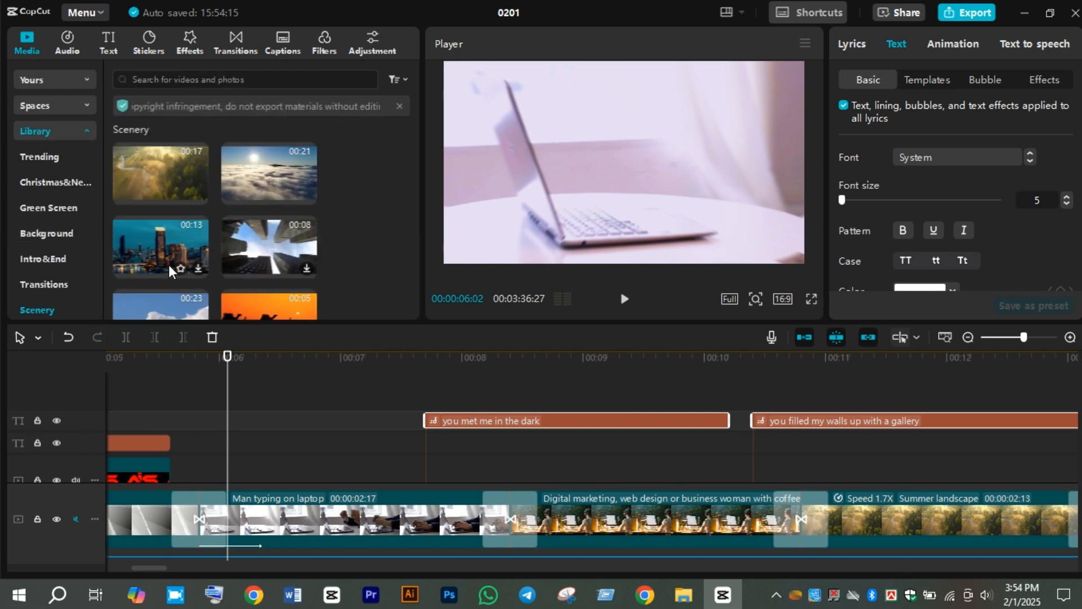
Step: Try placing the day and night cityscape time-lapse at 00:00:06:02, delete it, and place the "Shoot tall buildings from above" clip there instead
drag(154, 256, 232, 387)
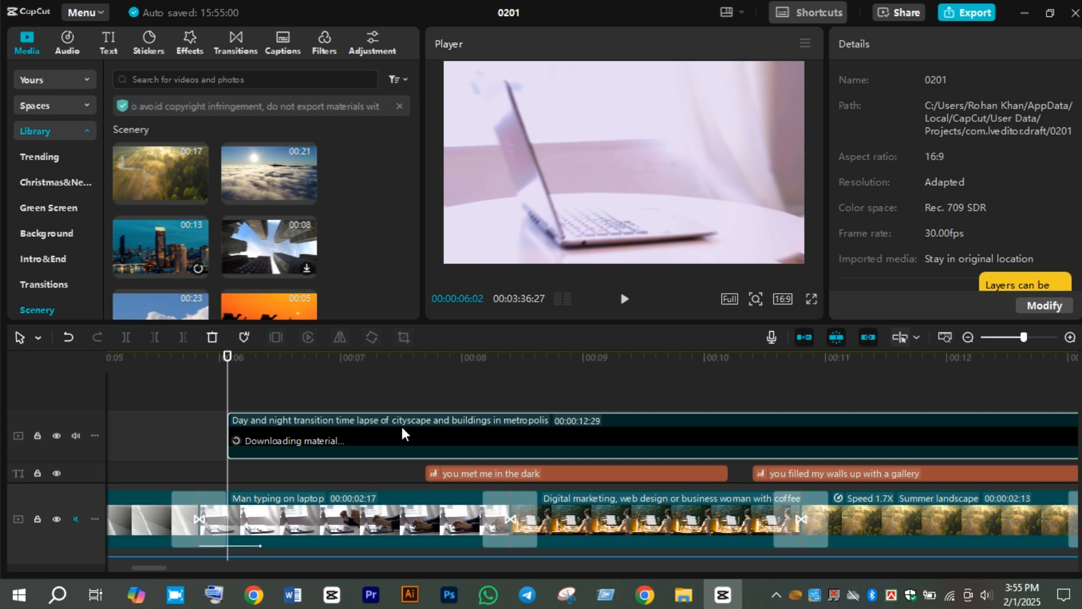
key(Delete)
drag(266, 225, 228, 390)
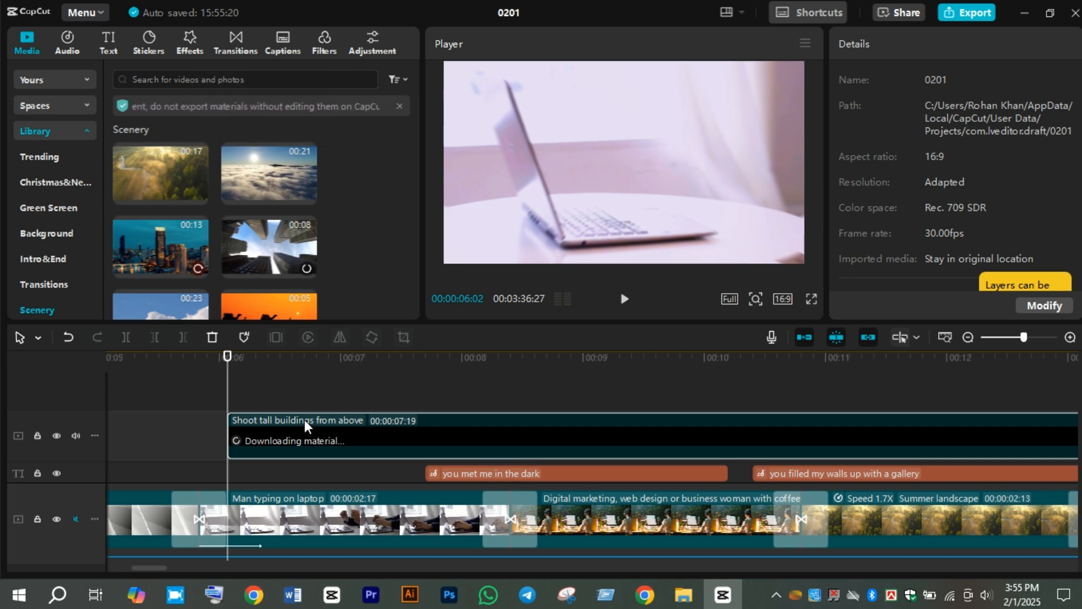
click(195, 269)
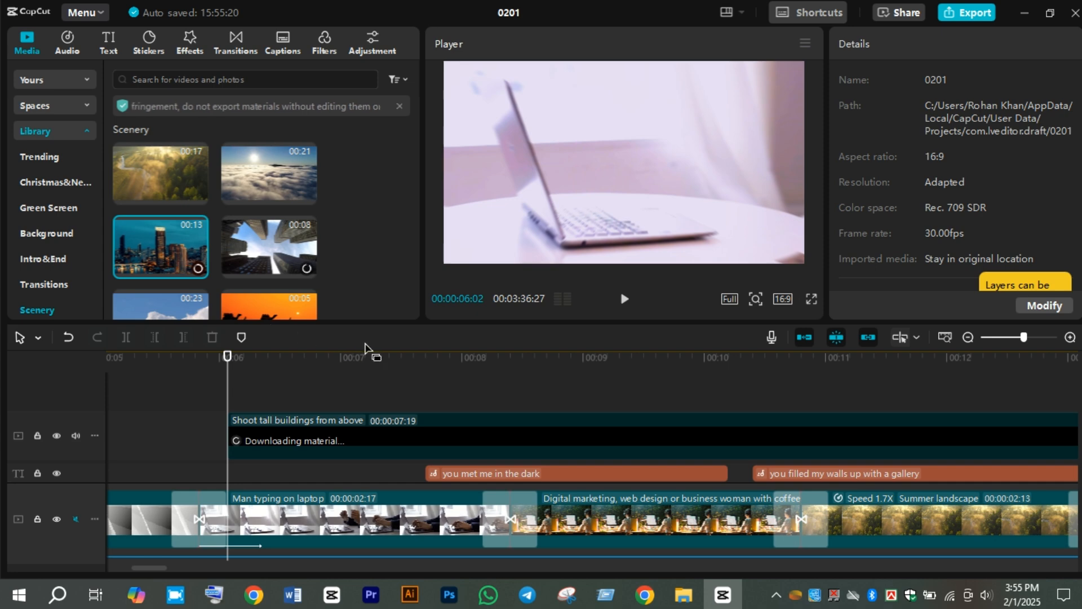
click(388, 420)
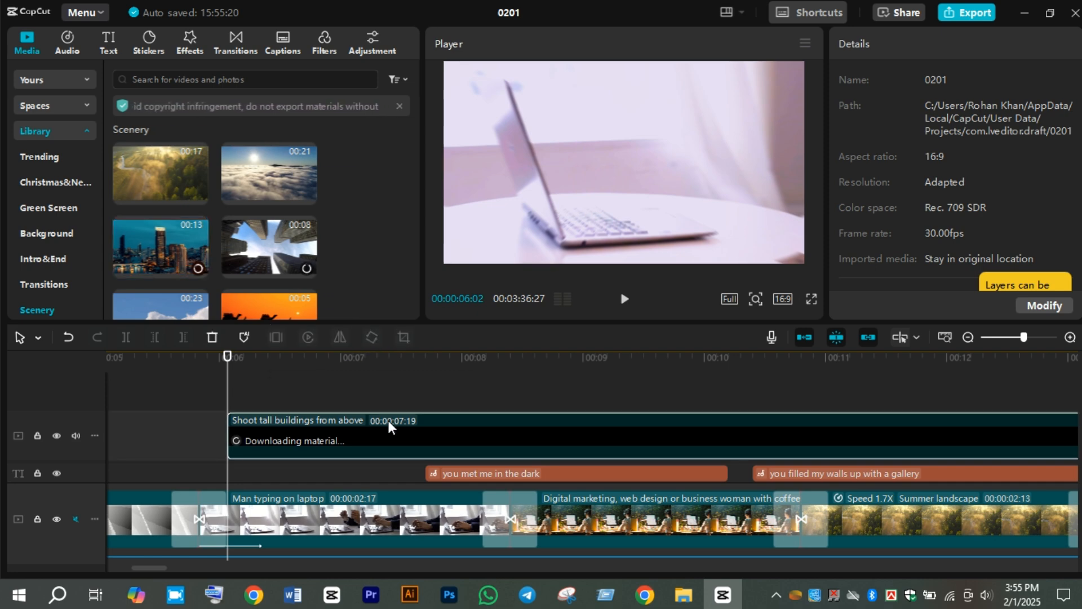
click(776, 596)
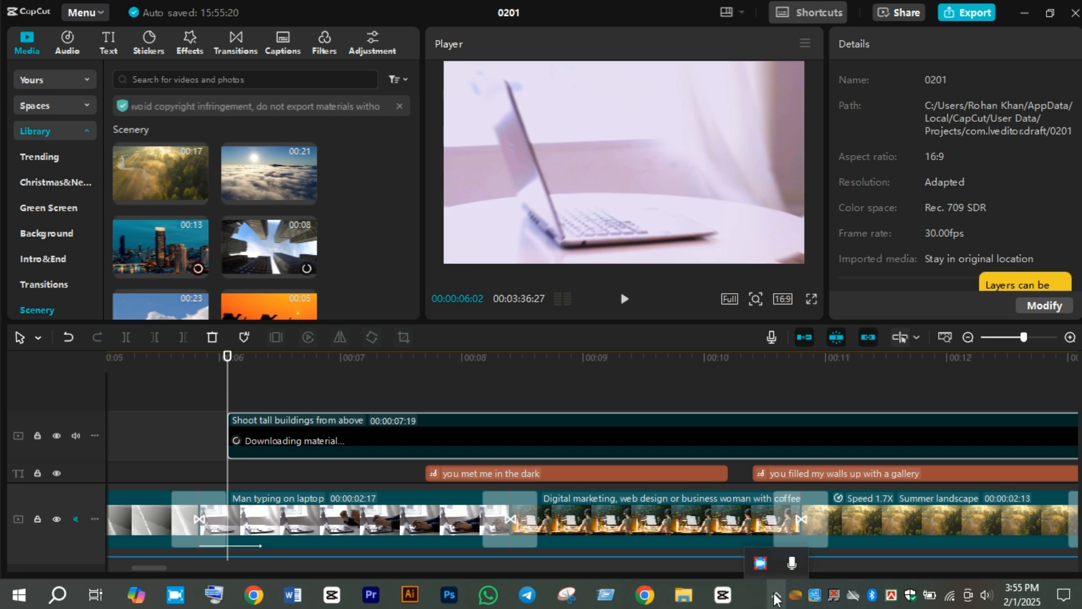
right_click(759, 561)
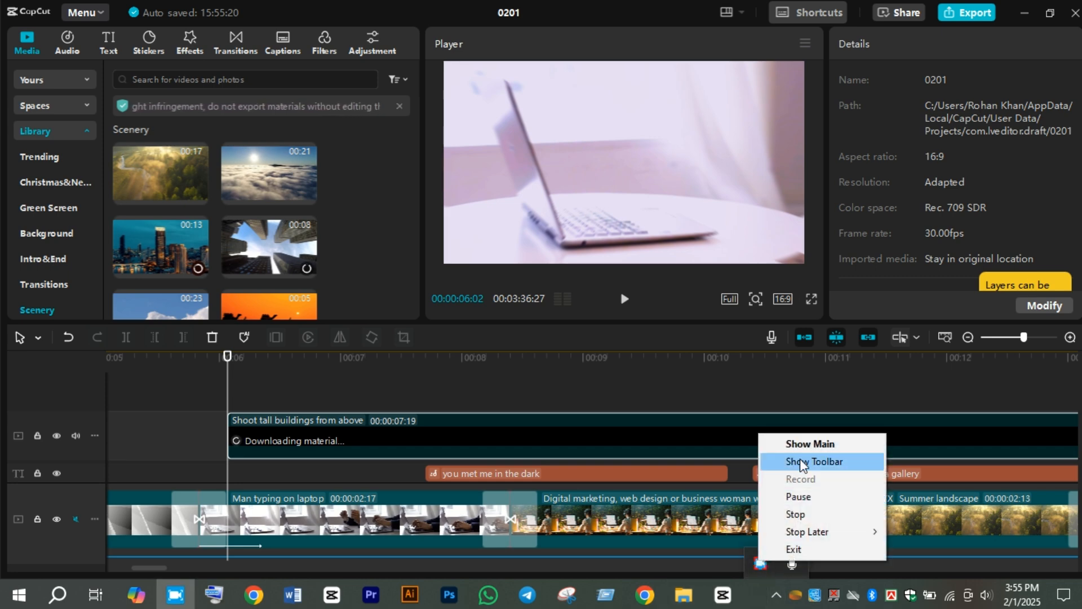
click(801, 444)
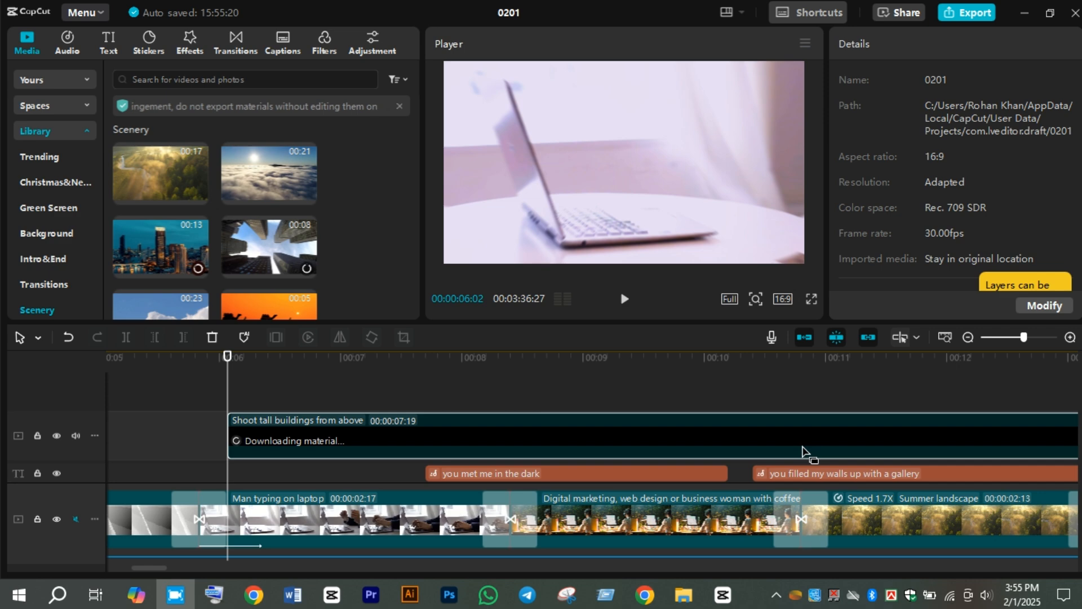
click(776, 591)
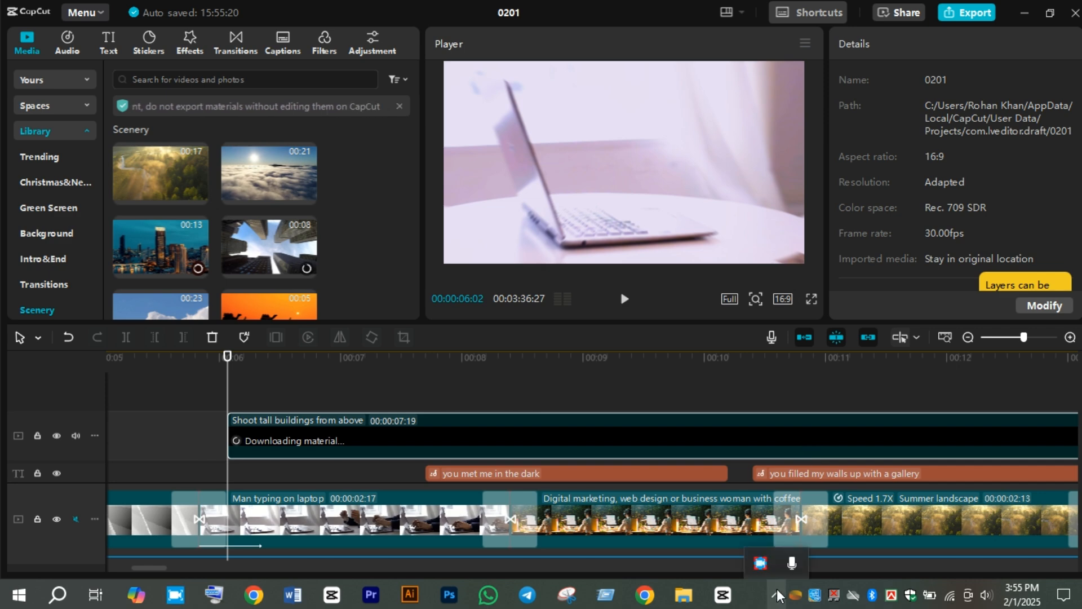
right_click(771, 564)
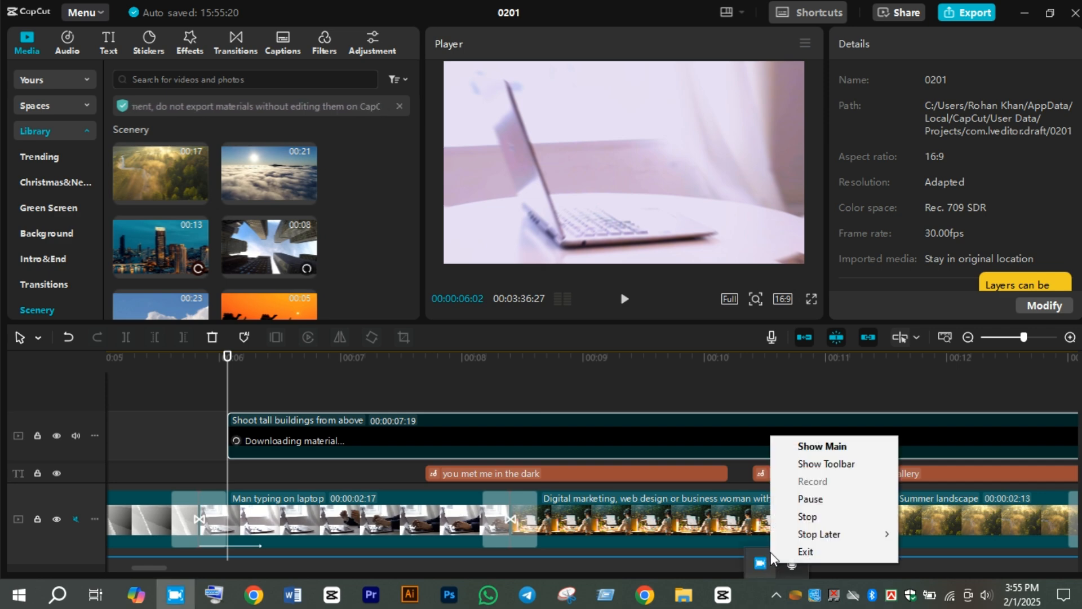
click(797, 468)
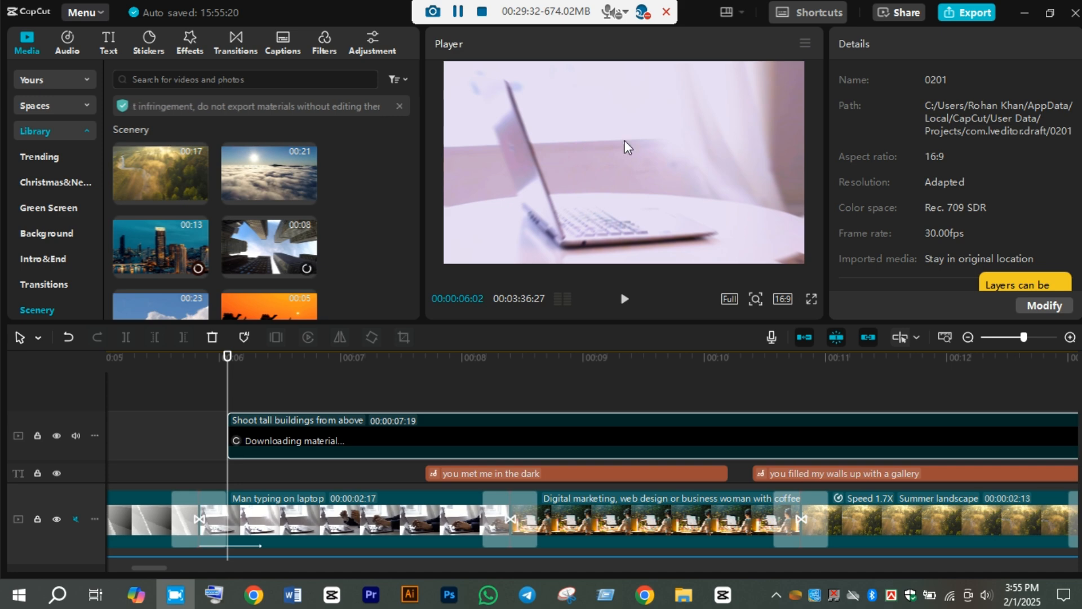
click(455, 17)
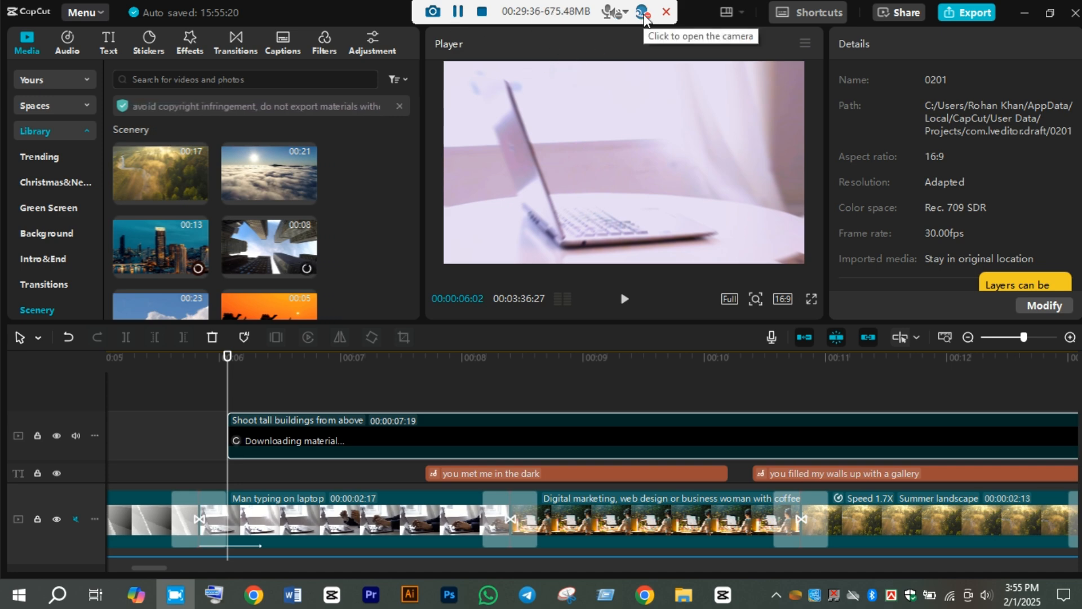
drag(568, 14, 640, 8)
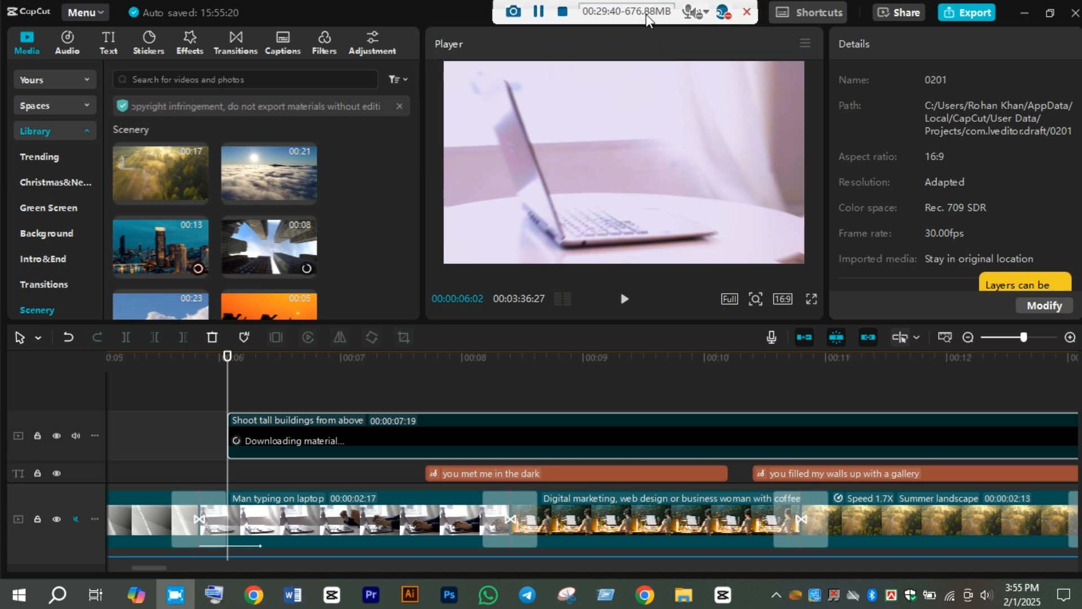
click(776, 601)
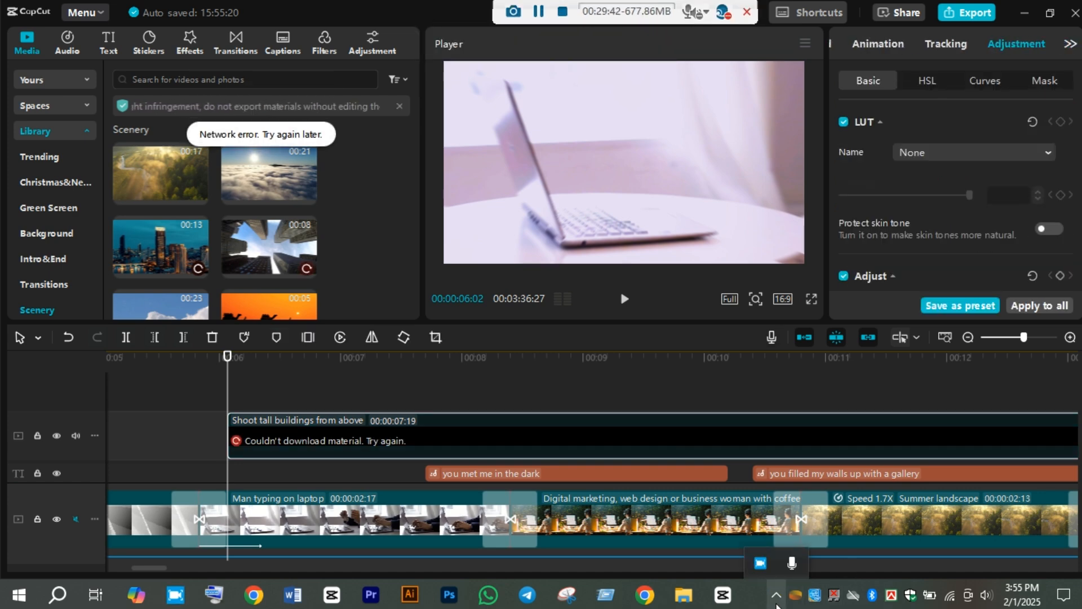
right_click(766, 557)
click(811, 456)
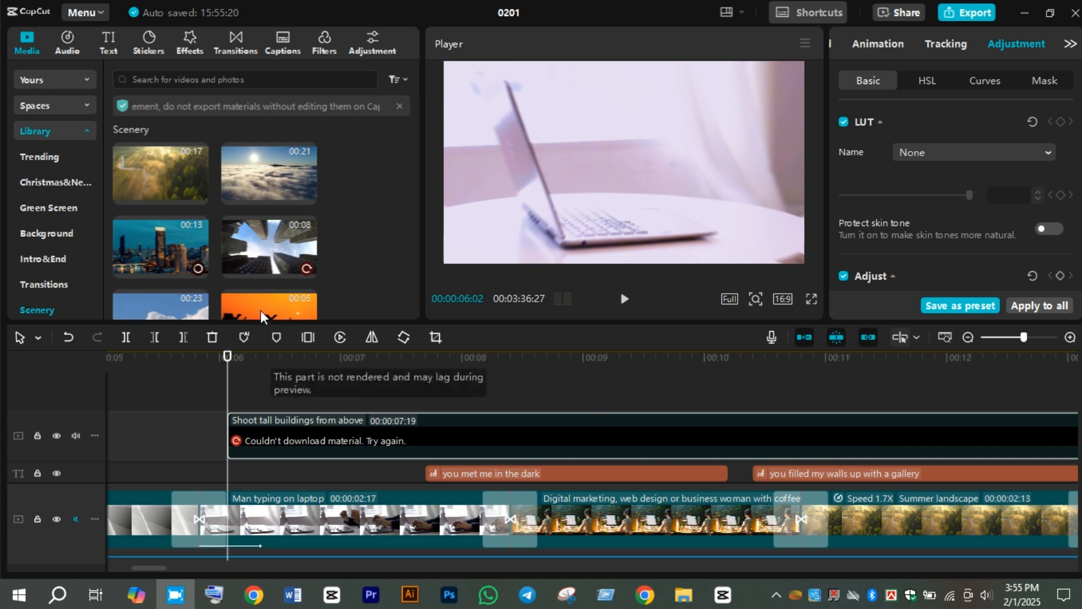
Step: Retry downloading the "Shoot tall buildings from above" clip, and delete it from the timeline
click(309, 442)
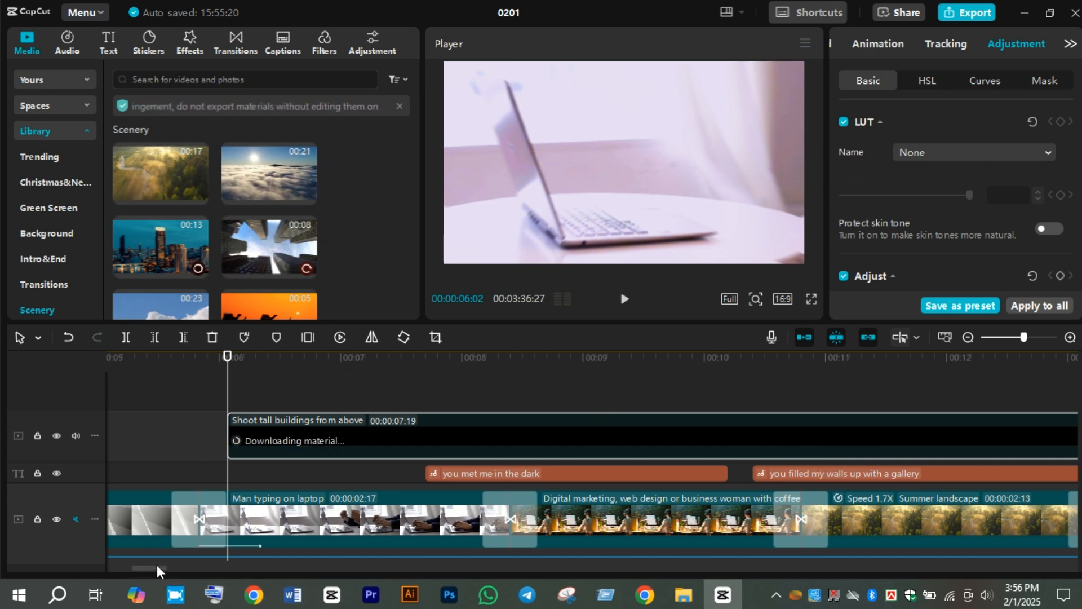
drag(158, 566, 160, 566)
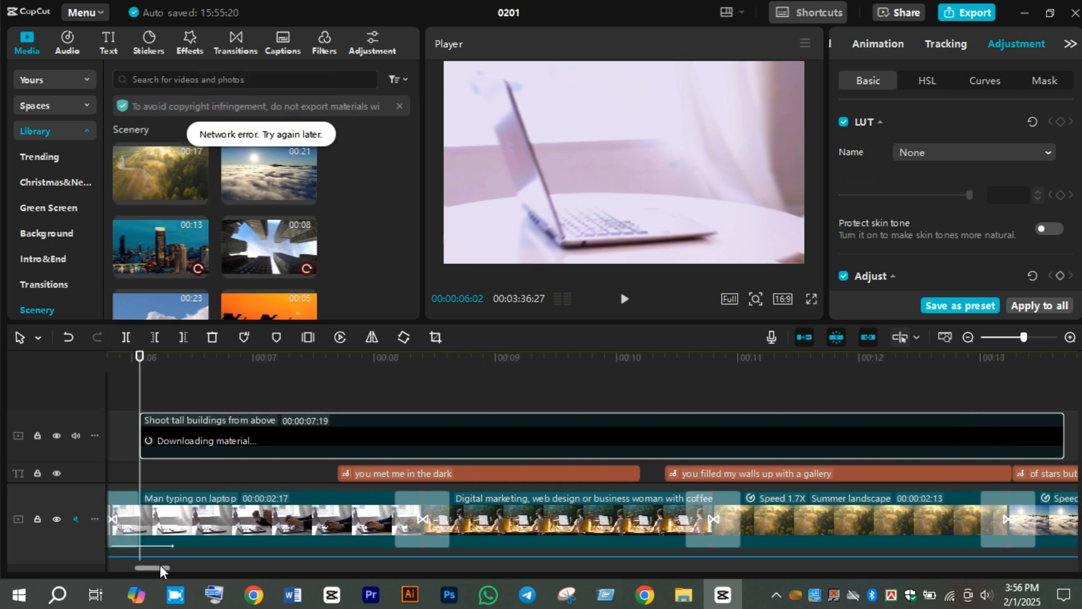
click(304, 270)
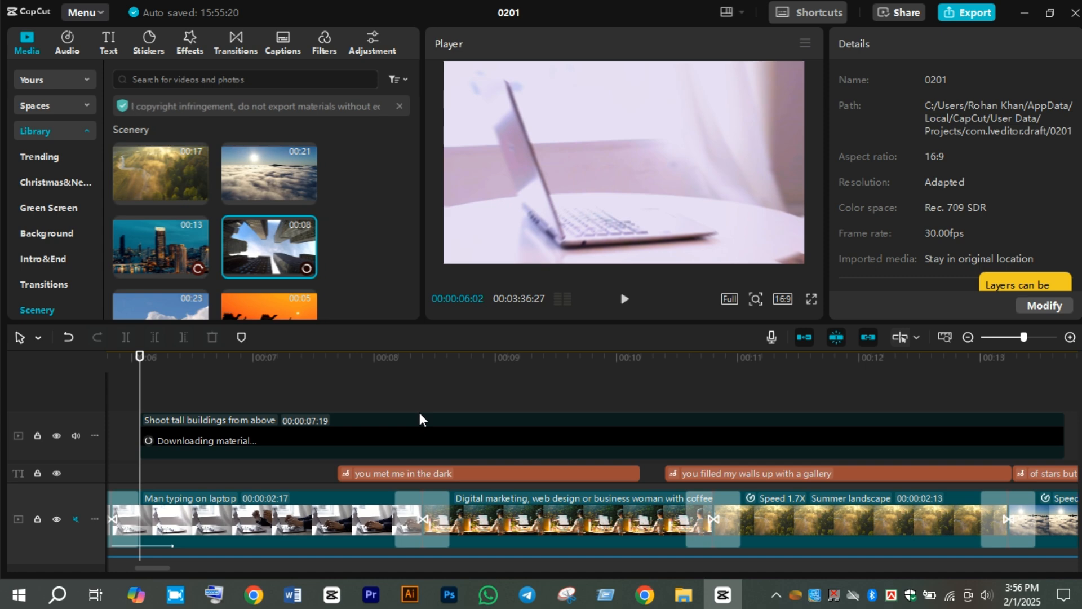
scroll(364, 276, down, 1)
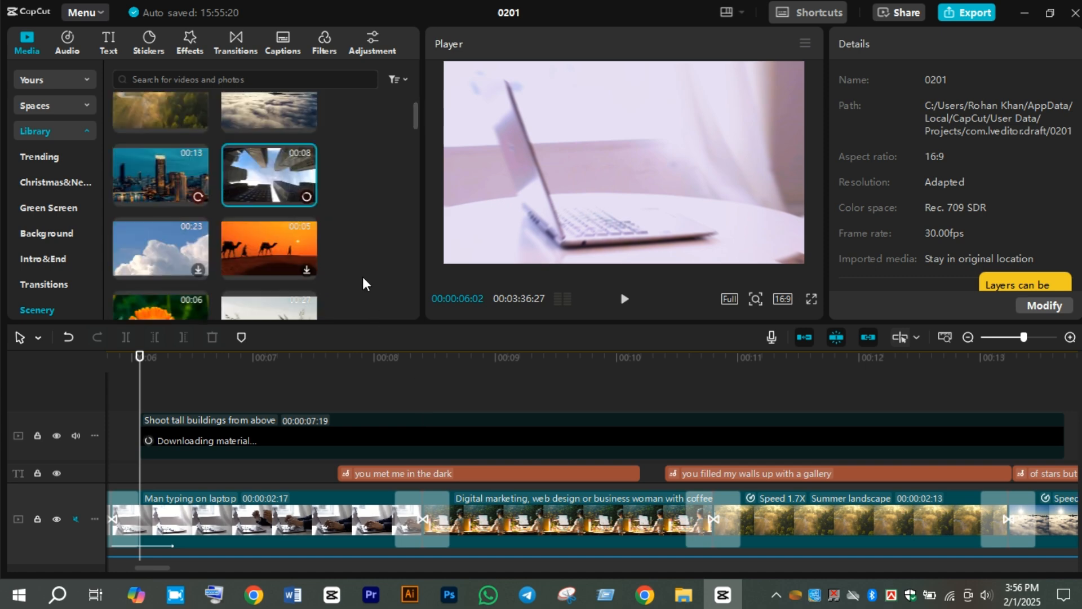
scroll(363, 276, down, 1)
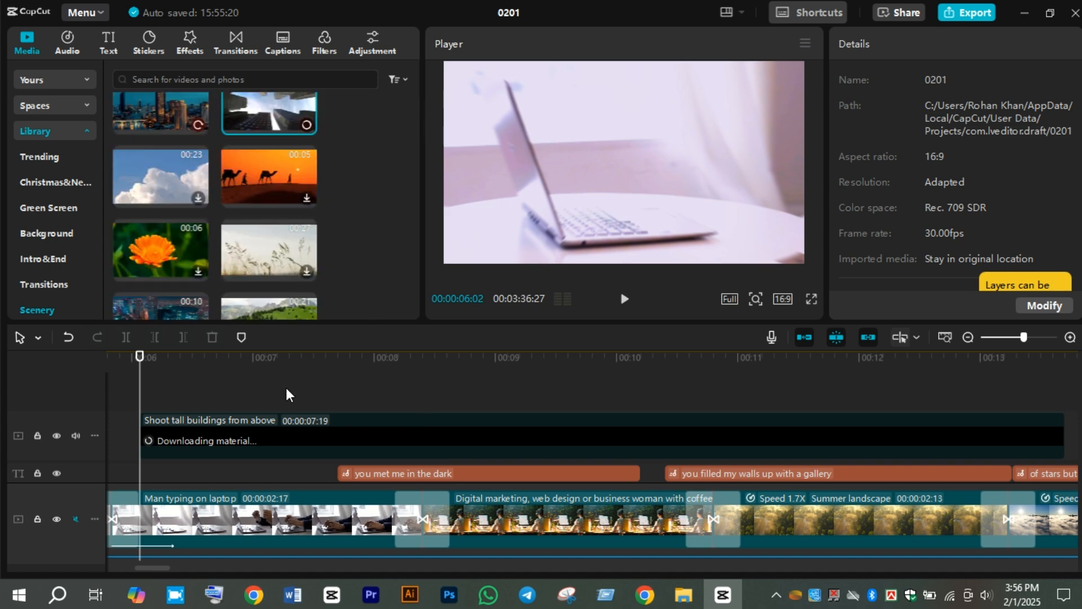
click(288, 439)
key(Delete)
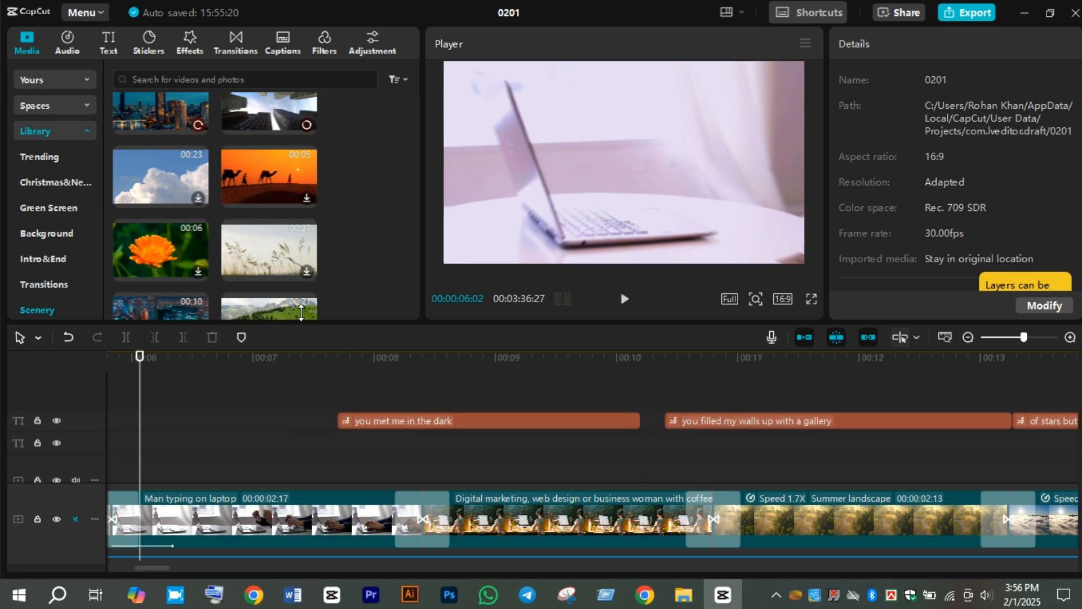
Step: Download and preview the desert camel stock clip, and place it on a track above the laptop clip at 00:00:06:02
click(308, 197)
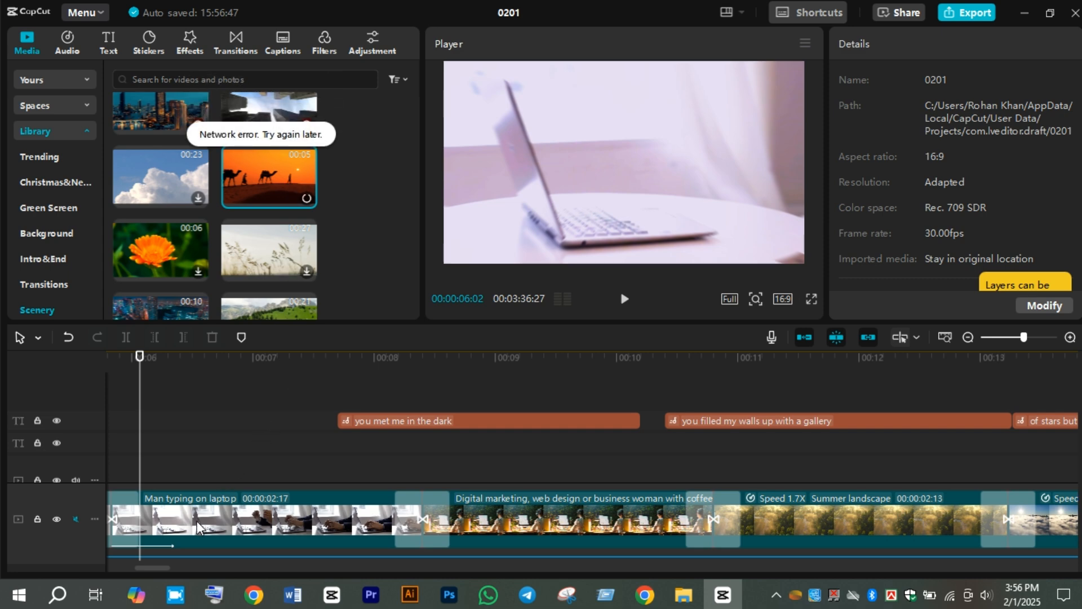
mouse_move(260, 174)
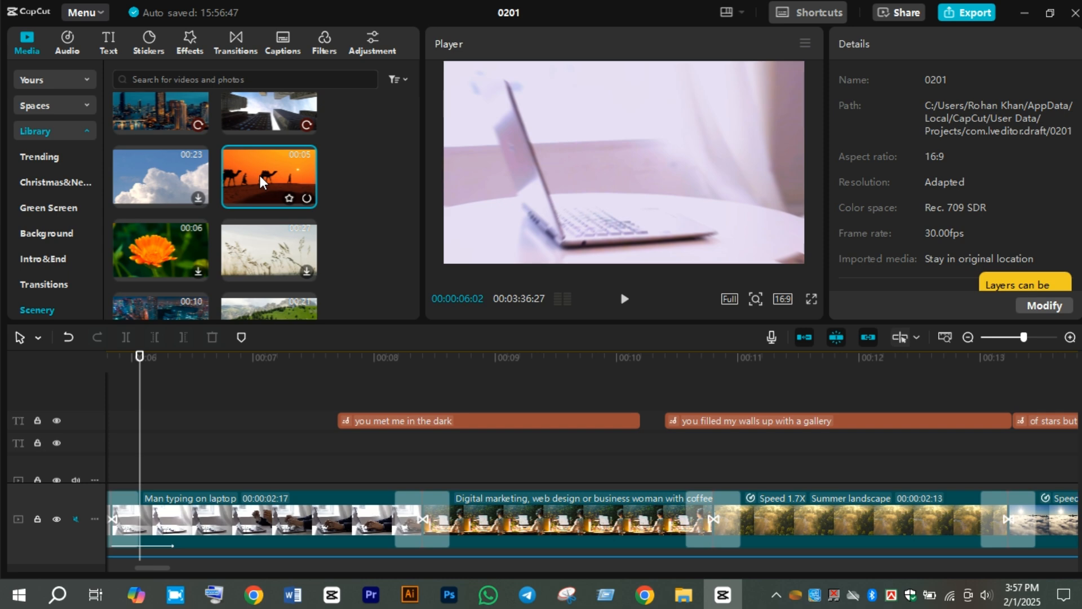
click(259, 175)
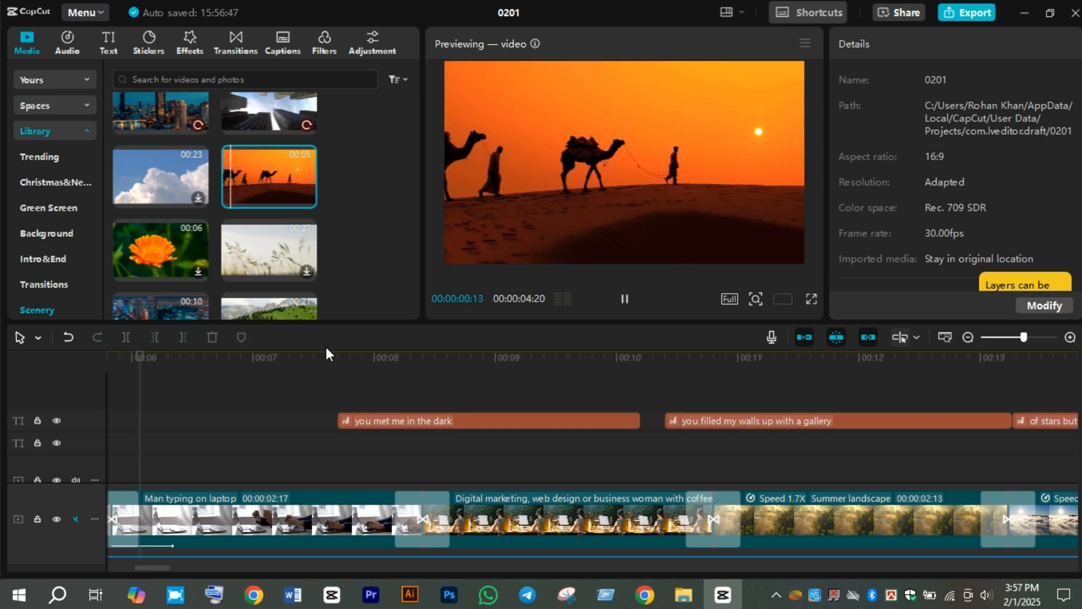
drag(262, 166, 144, 398)
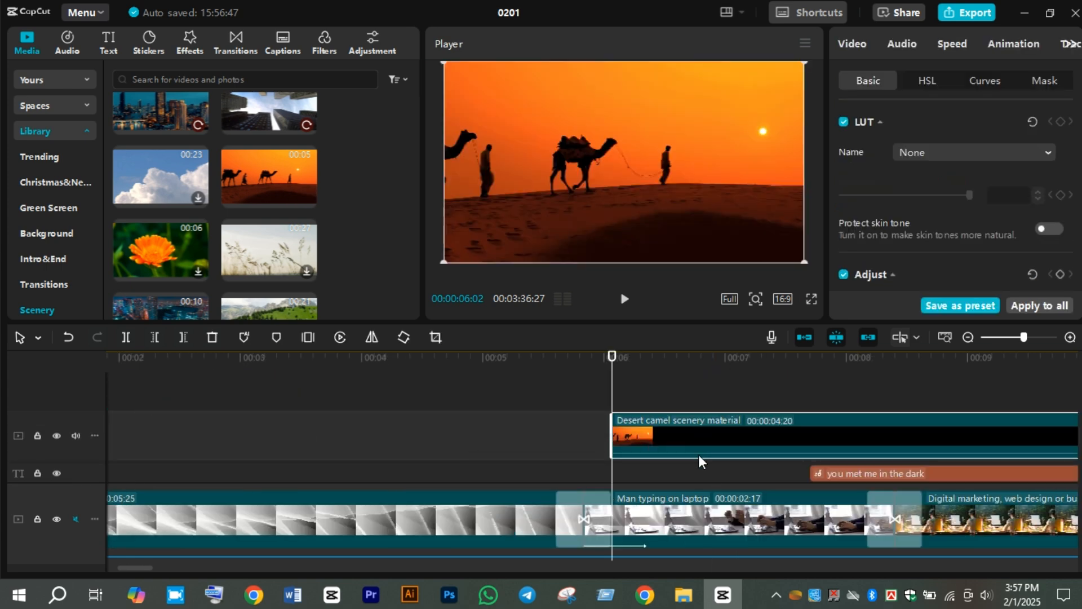
Step: Shrink the desert camel clip to 33% scale and place it in the upper-left corner of the video frame
drag(147, 567, 163, 568)
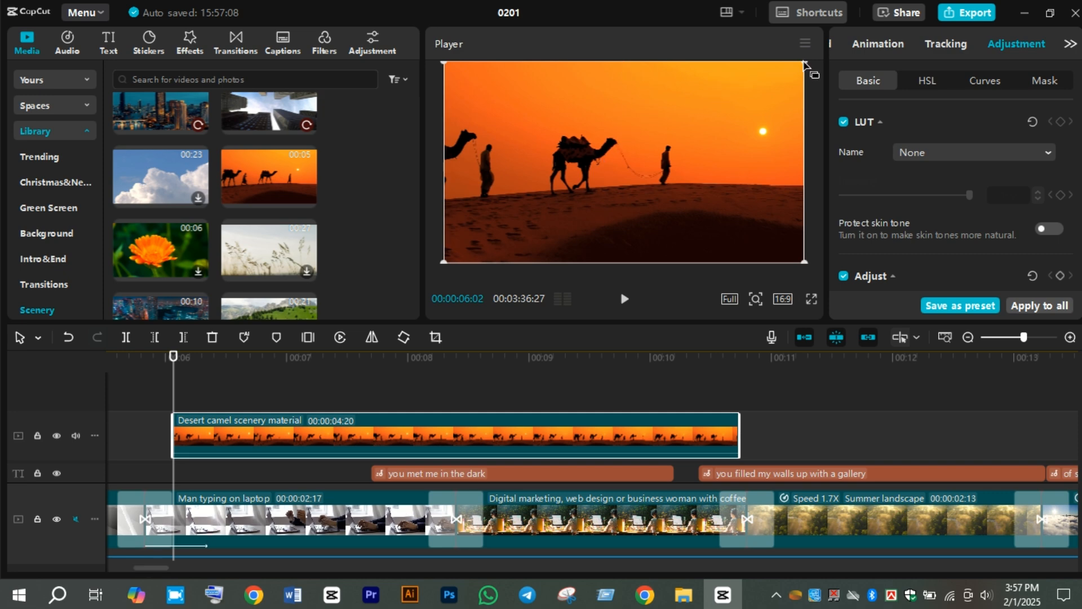
drag(804, 62, 576, 137)
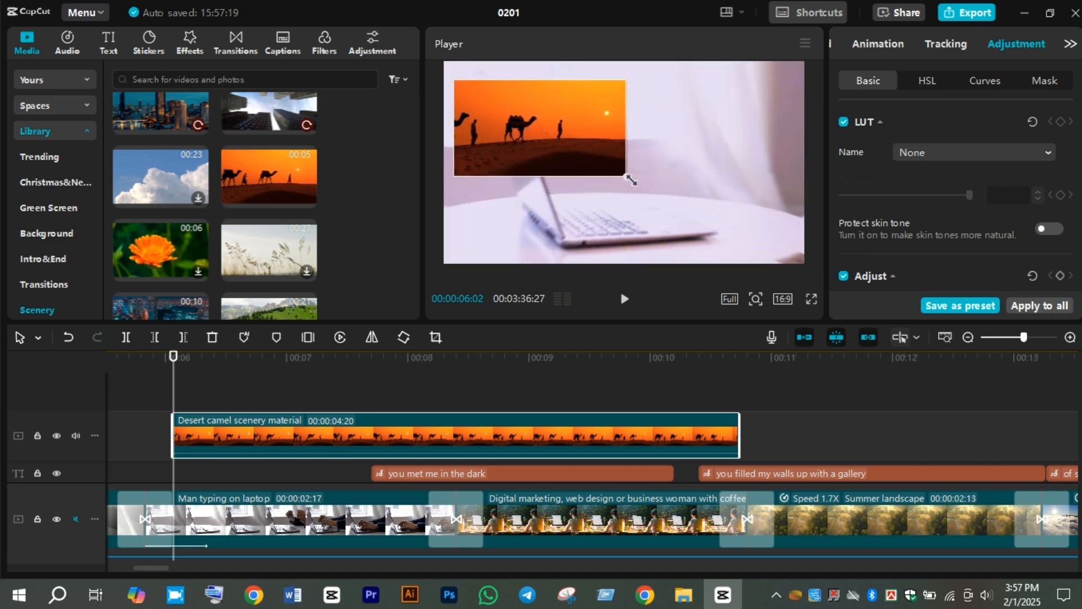
drag(628, 177, 600, 161)
drag(554, 130, 526, 112)
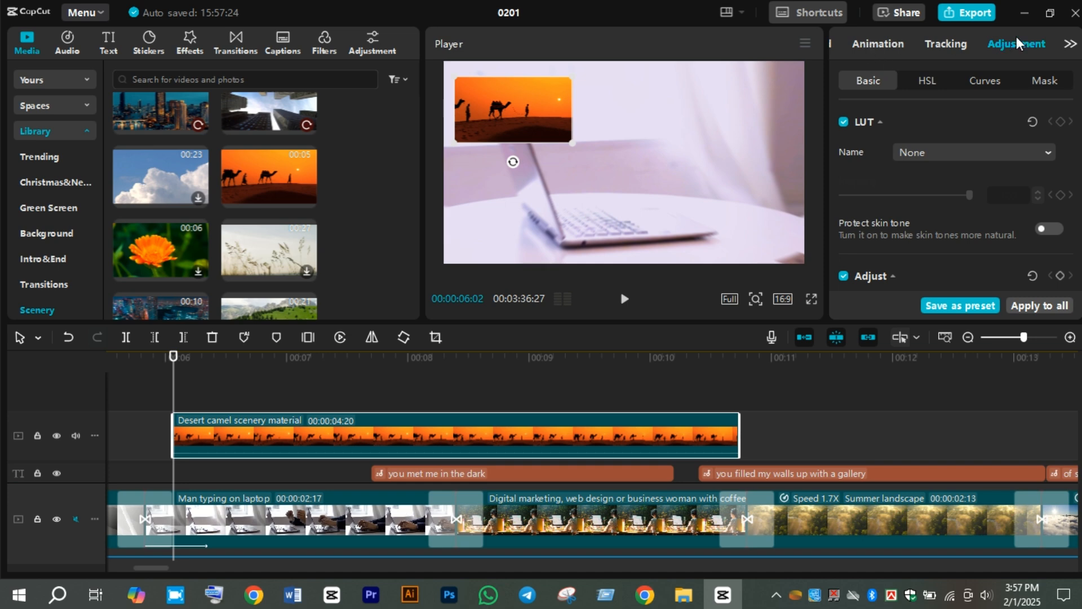
Step: Set the playback speed of the desert camel clip to 2.1x
click(1070, 45)
click(1071, 44)
click(956, 45)
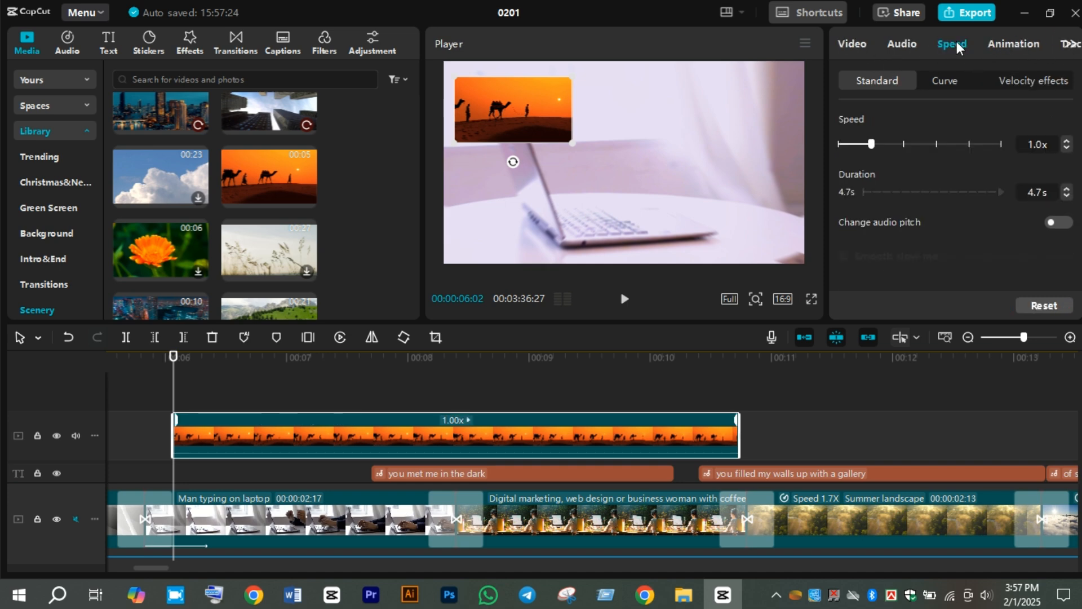
click(1067, 142)
click(1067, 142)
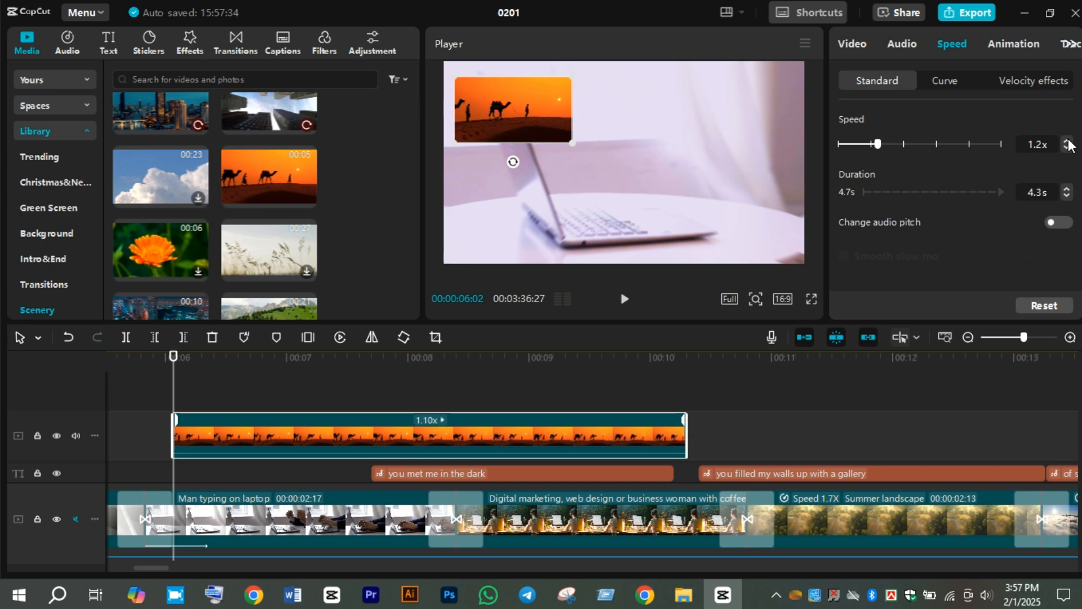
click(1067, 141)
click(1067, 142)
click(1067, 142)
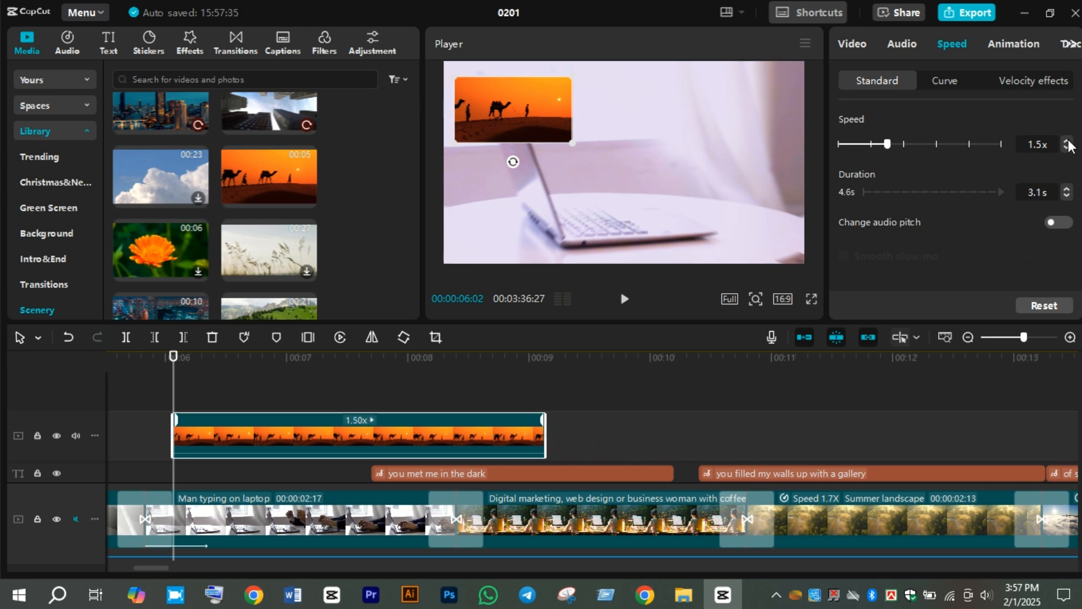
click(1067, 141)
click(1067, 142)
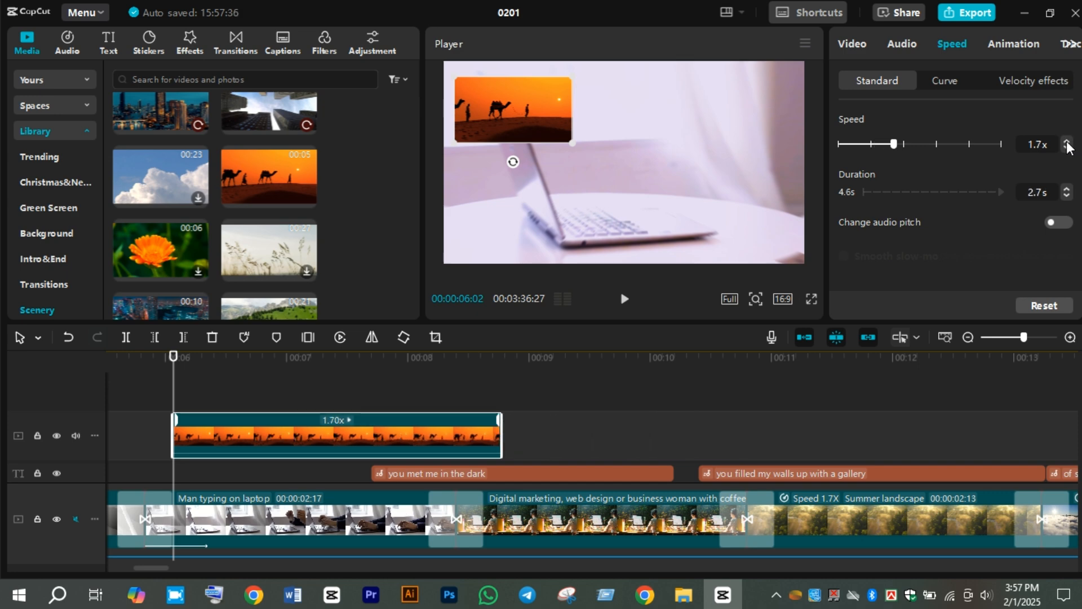
click(1067, 141)
click(1066, 142)
click(1067, 141)
click(1067, 142)
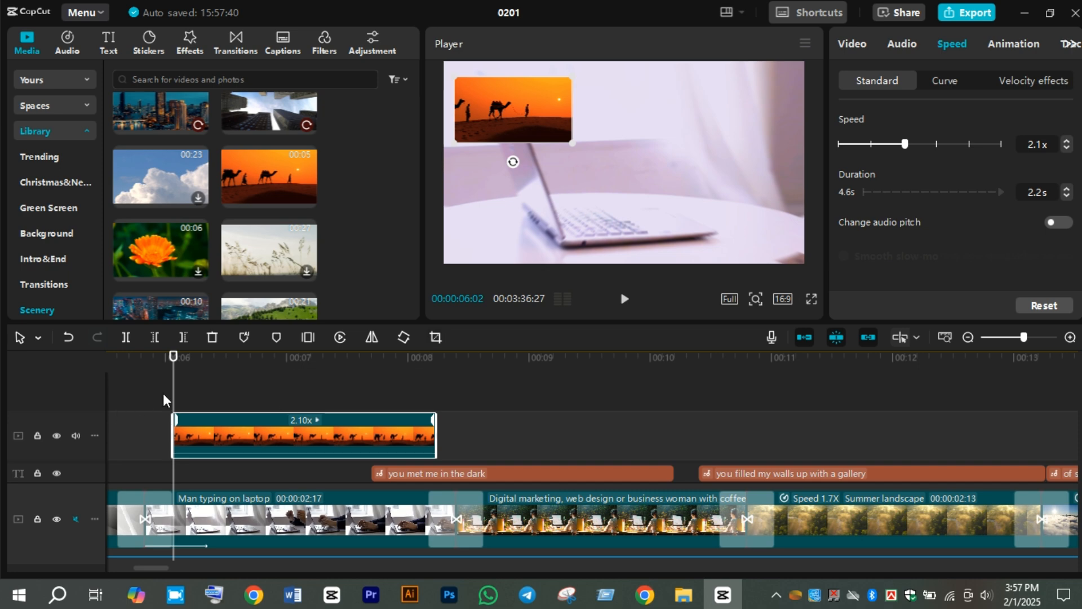
Step: Play the timeline from just before the camel overlay to check its faster playback over the laptop clip
click(137, 405)
key(space)
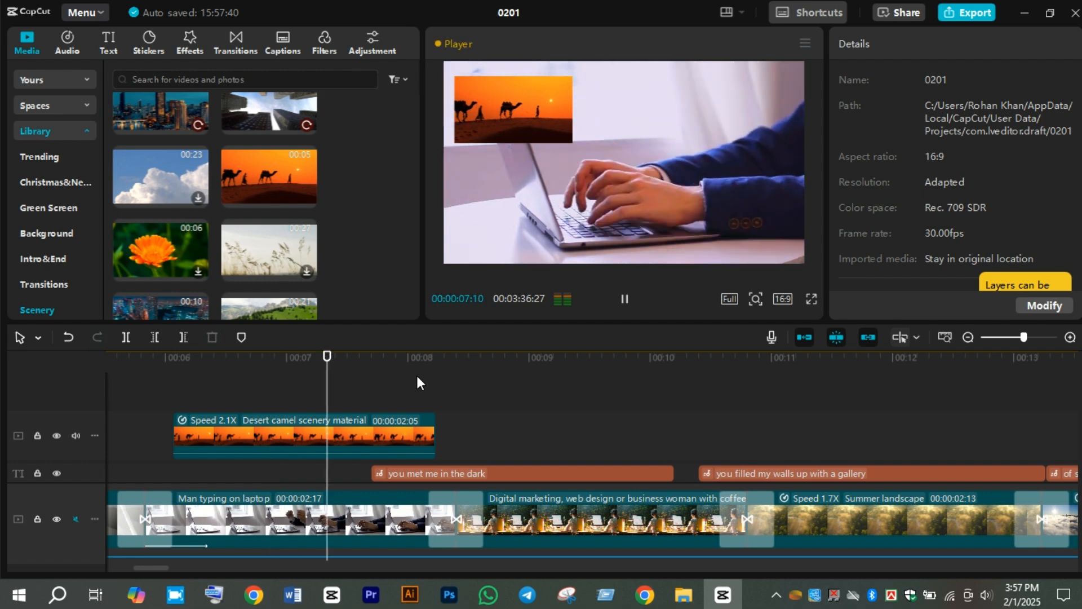
key(space)
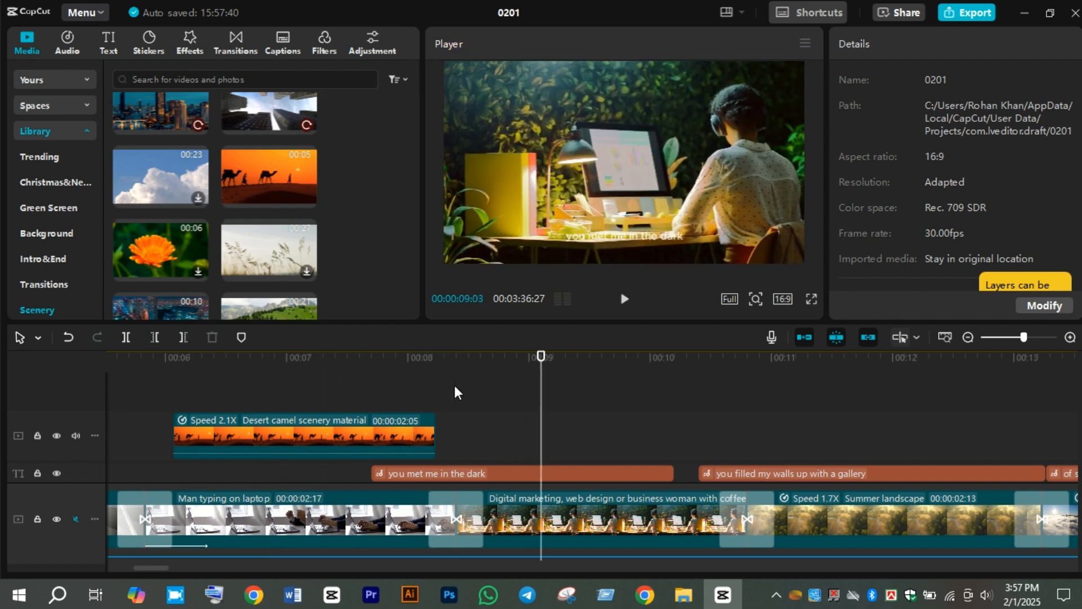
Step: Split the desert camel clip at 00:00:07:02 and insert a freeze frame at the cut
click(293, 403)
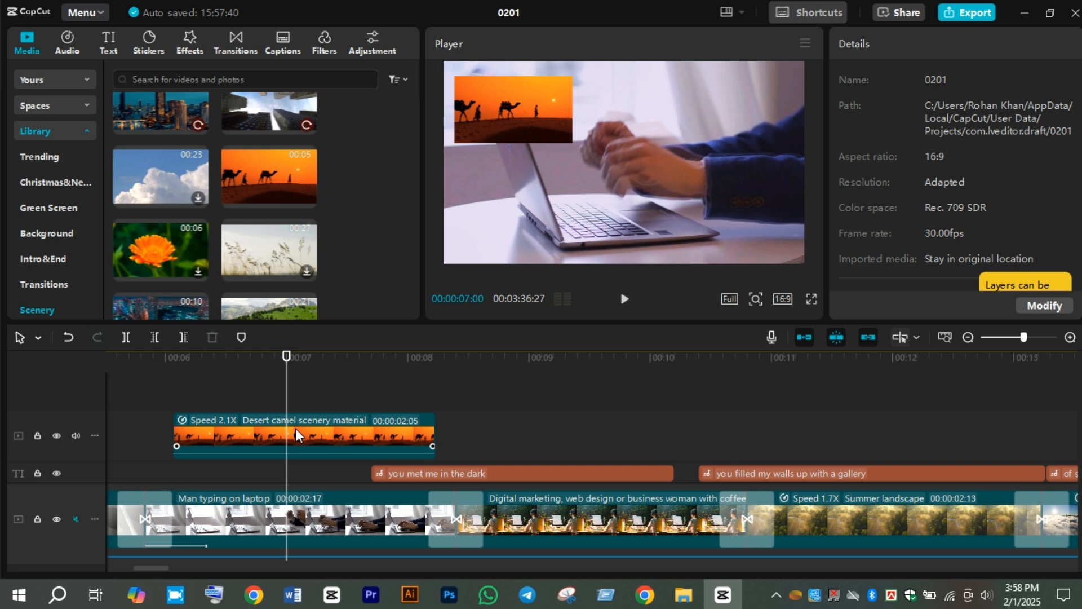
click(293, 392)
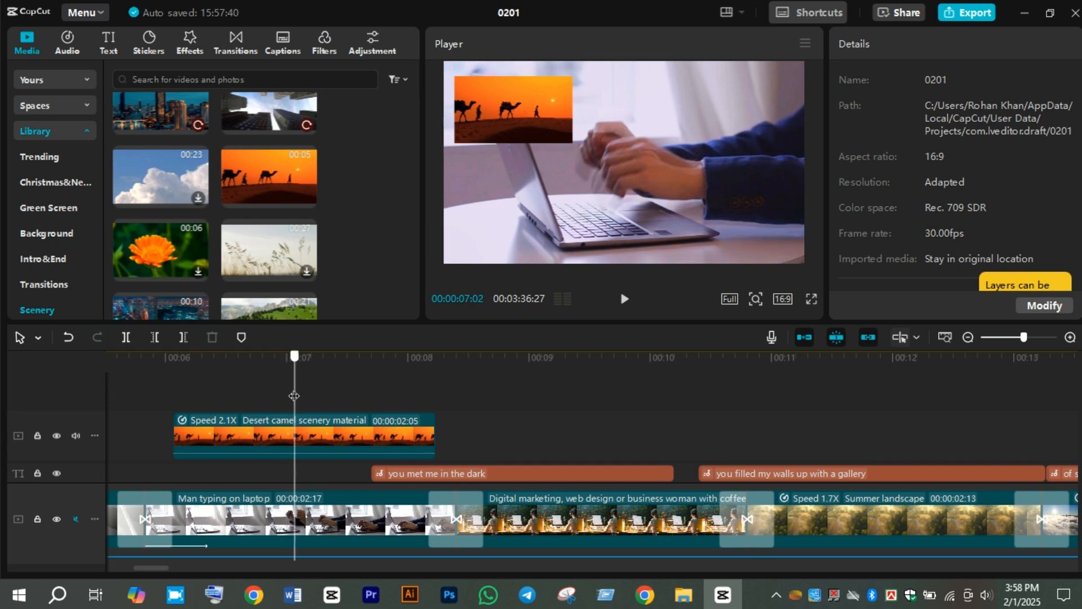
click(125, 338)
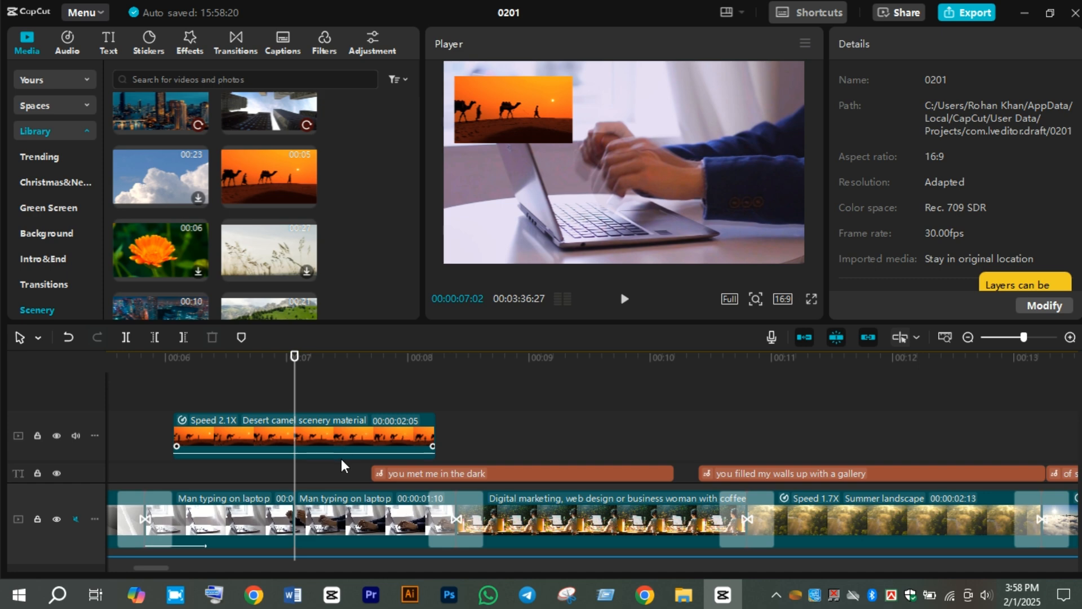
key(ctrl+z)
click(269, 419)
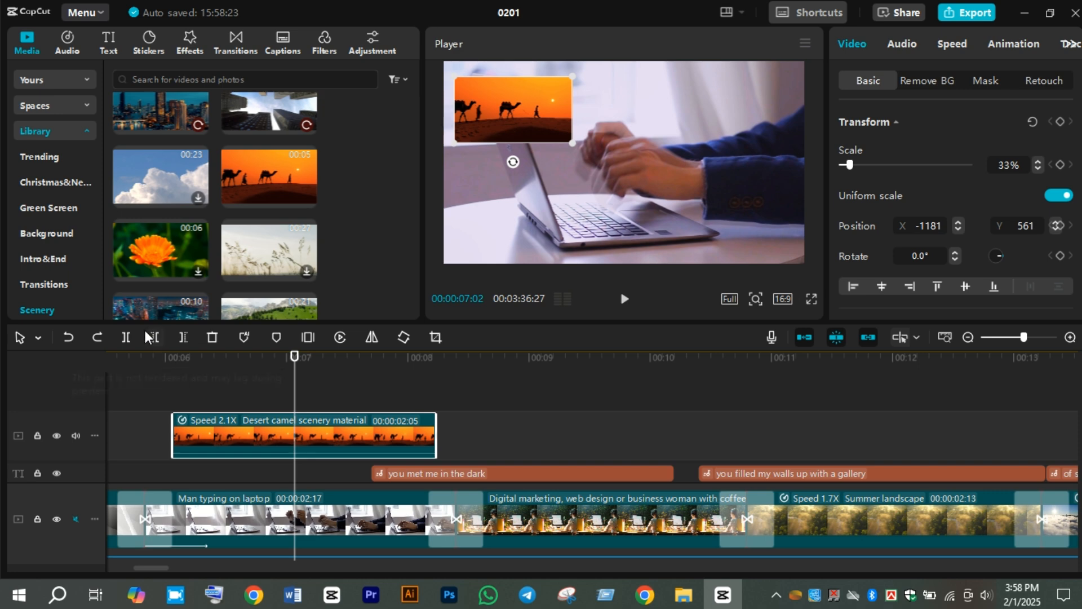
click(125, 336)
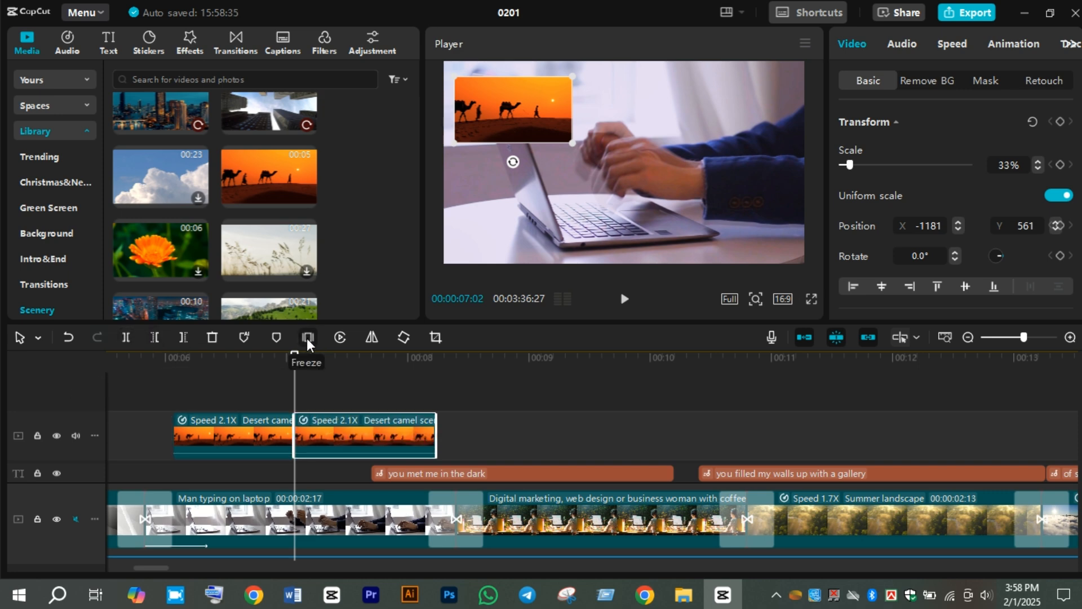
click(307, 337)
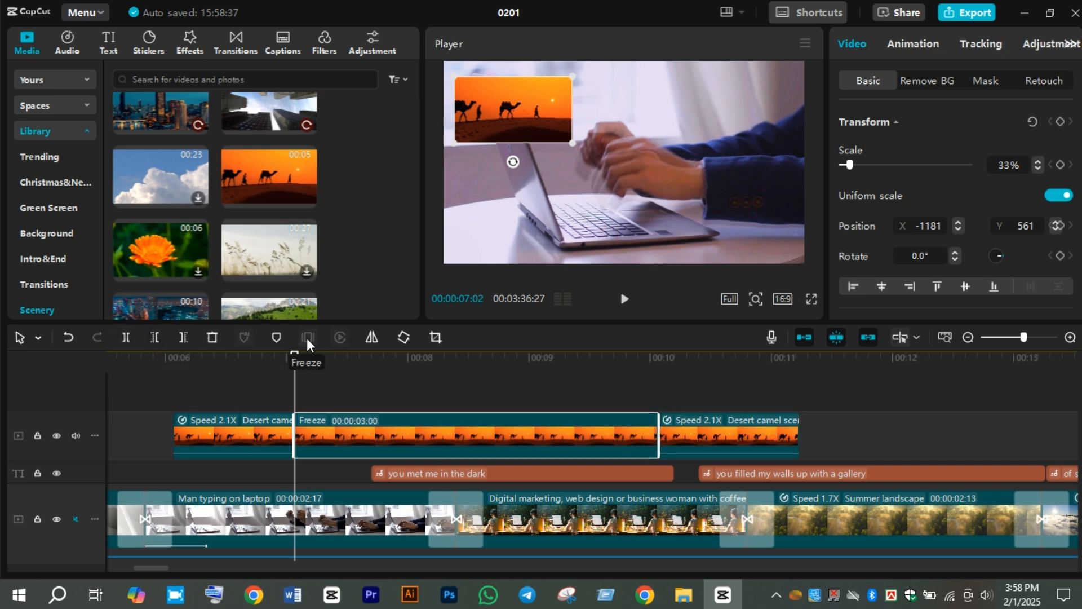
Step: Play through the camel overlay to review the freeze frame between its two moving parts
click(147, 386)
key(space)
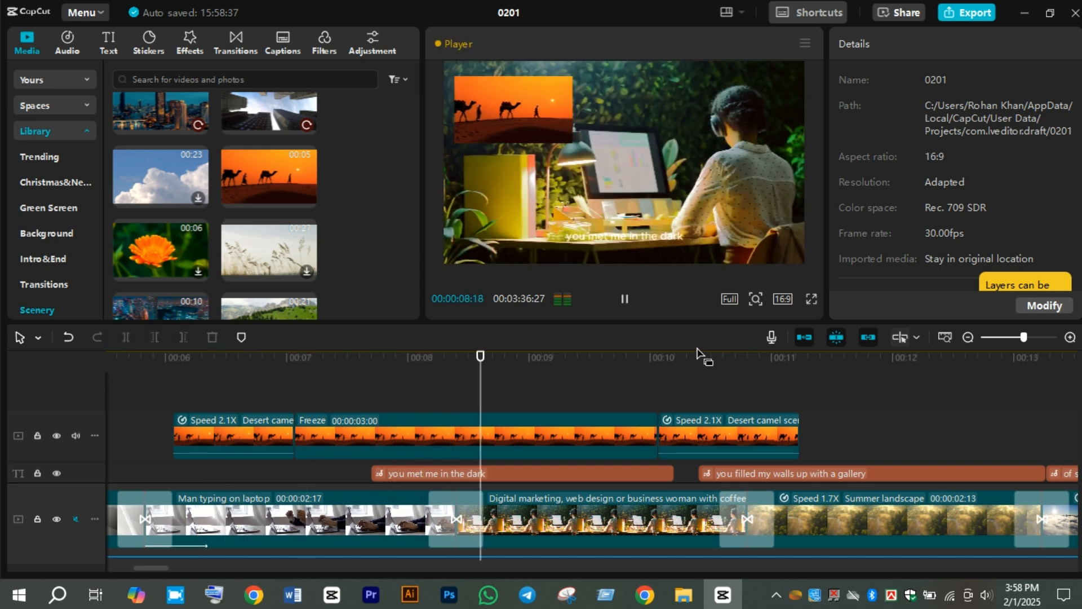
key(space)
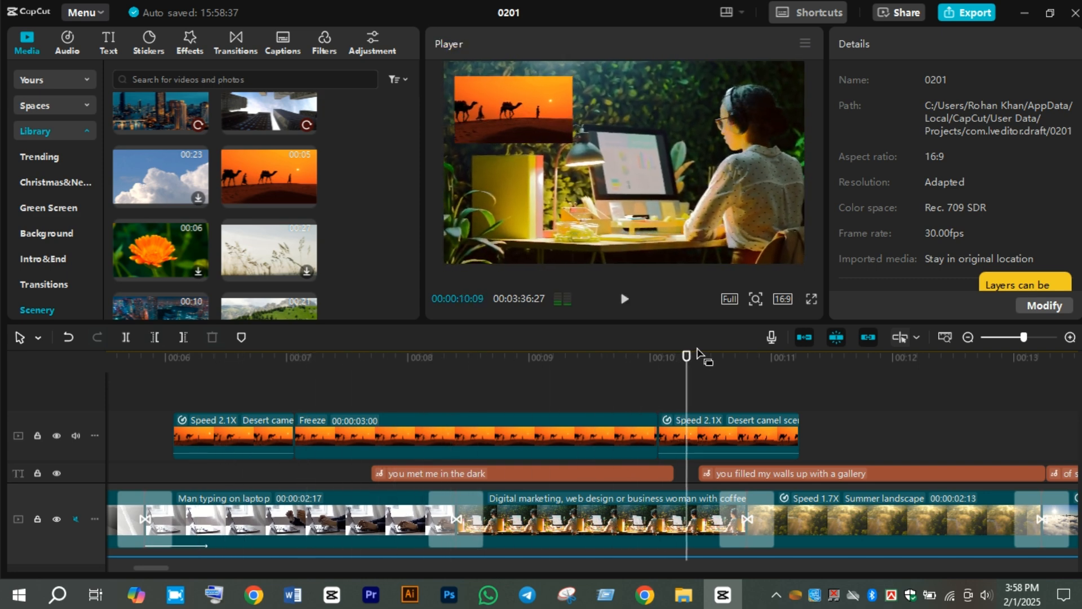
Step: Trim the camel freeze frame to 00:00:01:01 and move the second camel segment back to join its end
click(603, 441)
drag(656, 442, 420, 443)
drag(729, 436, 495, 440)
Step: Replay the camel overlay with the shortened freeze frame from before its start
click(157, 396)
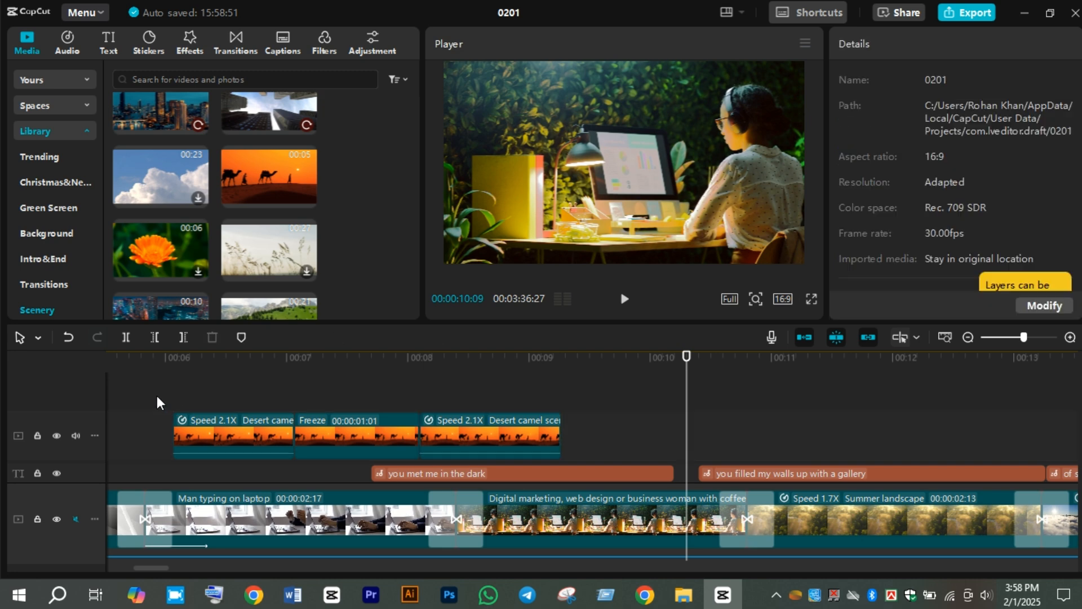
key(space)
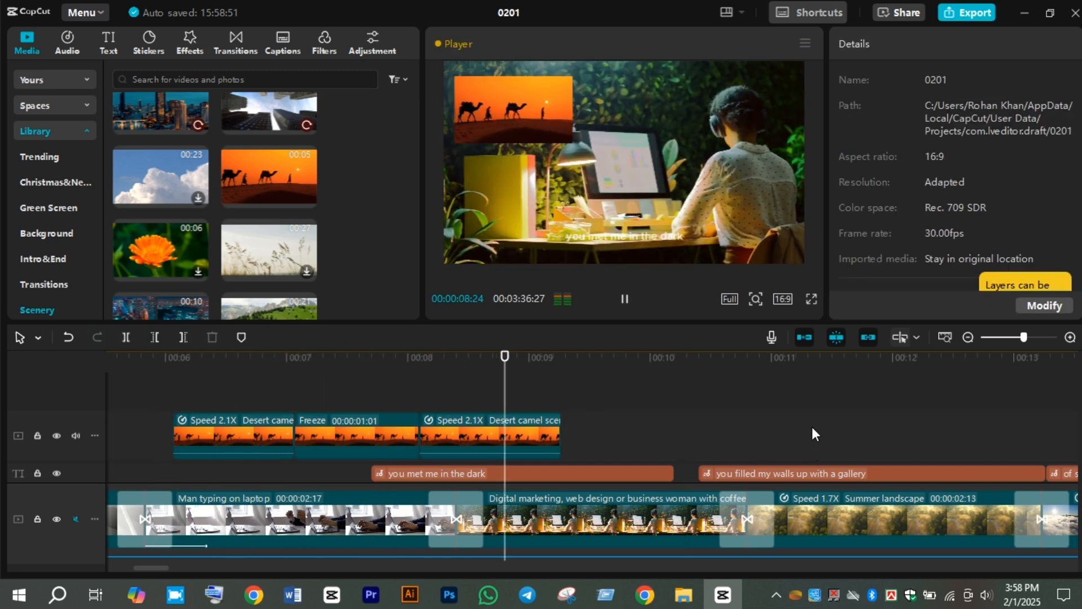
key(space)
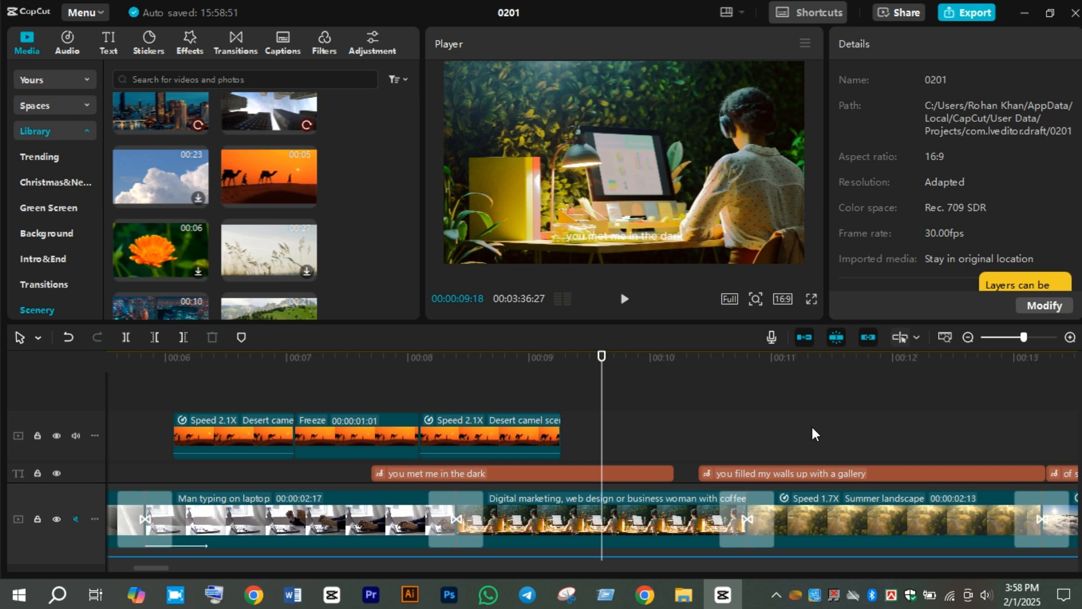
Step: Delete the first camel segment, the freeze frame and the second camel segment from the overlay track
drag(602, 437, 173, 434)
click(270, 435)
key(Delete)
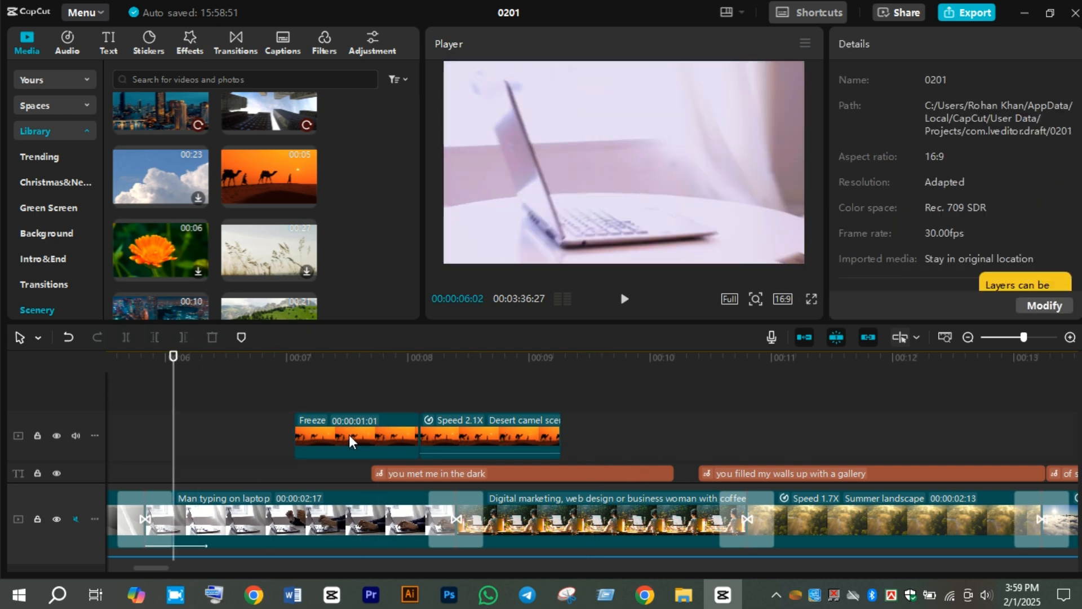
click(349, 435)
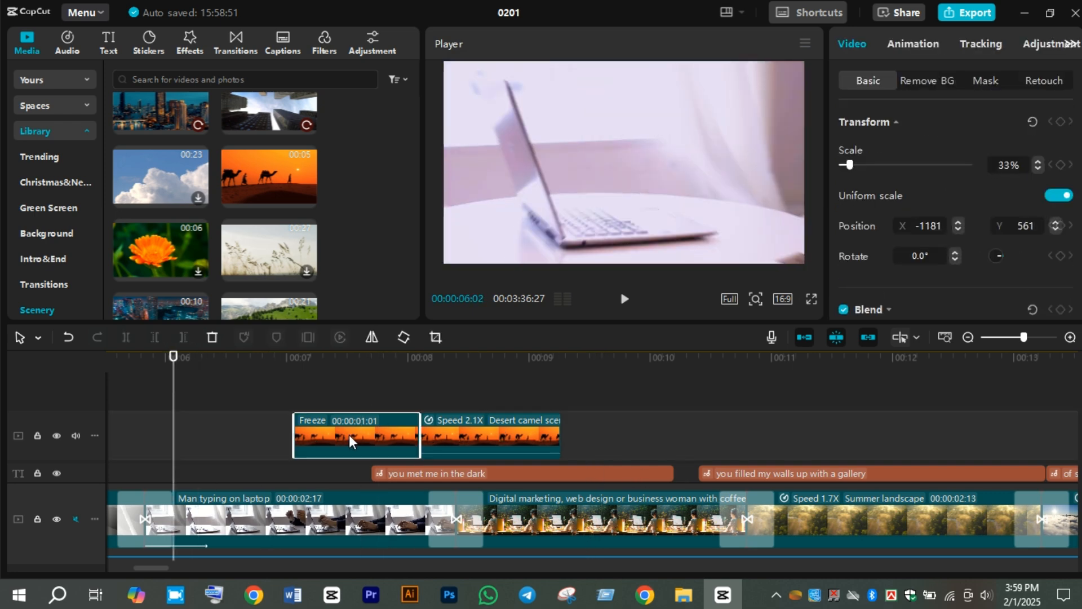
key(Delete)
click(451, 433)
key(Delete)
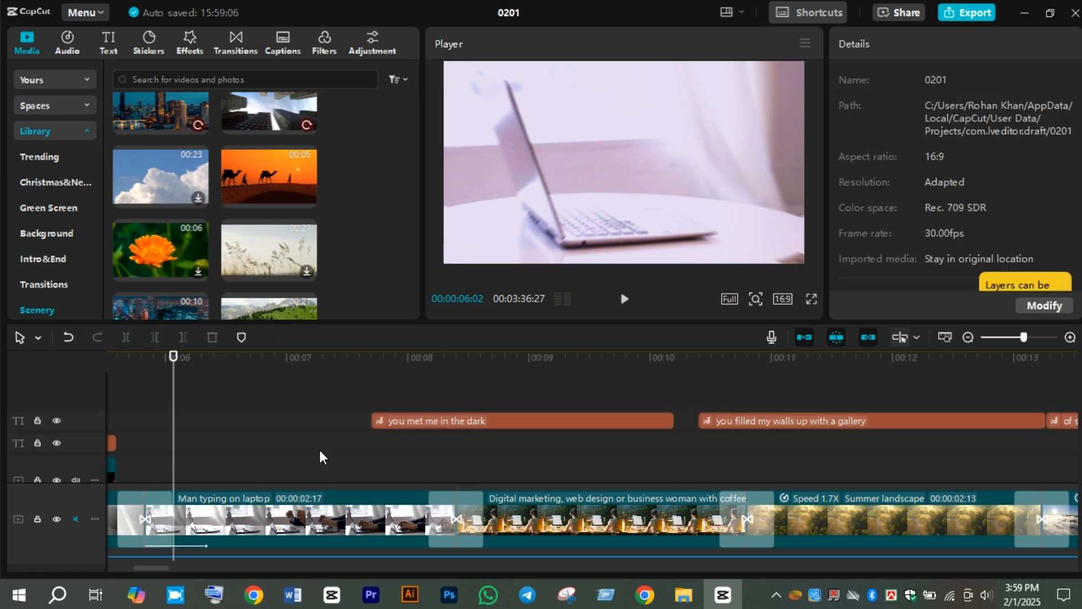
Step: Play the video from 00:00:05:20 through the laptop, desk and landscape clips to review their transitions and lyrics
drag(174, 419, 155, 417)
click(605, 414)
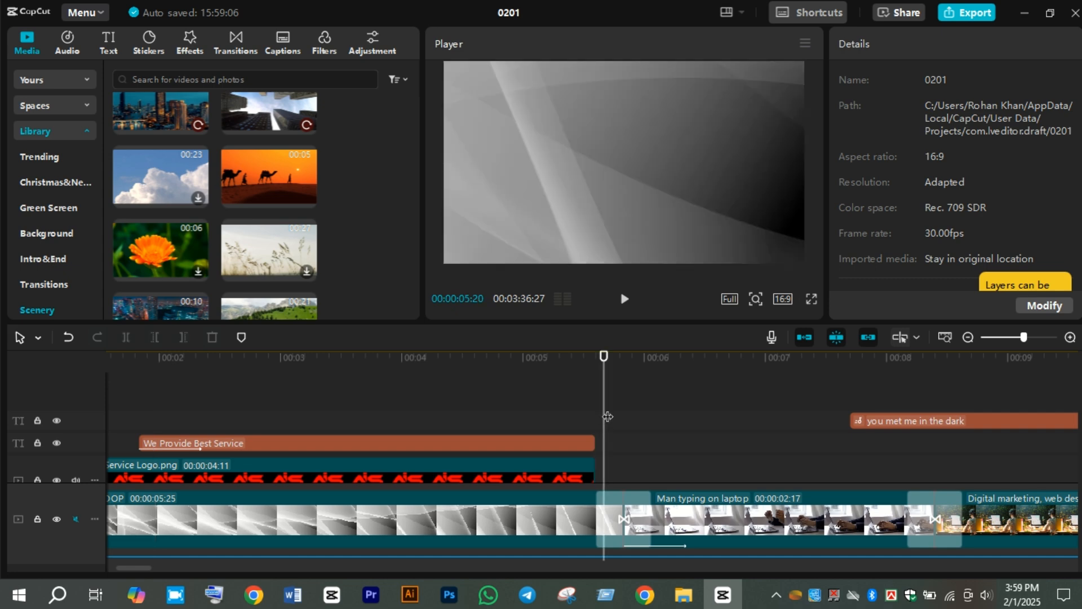
key(space)
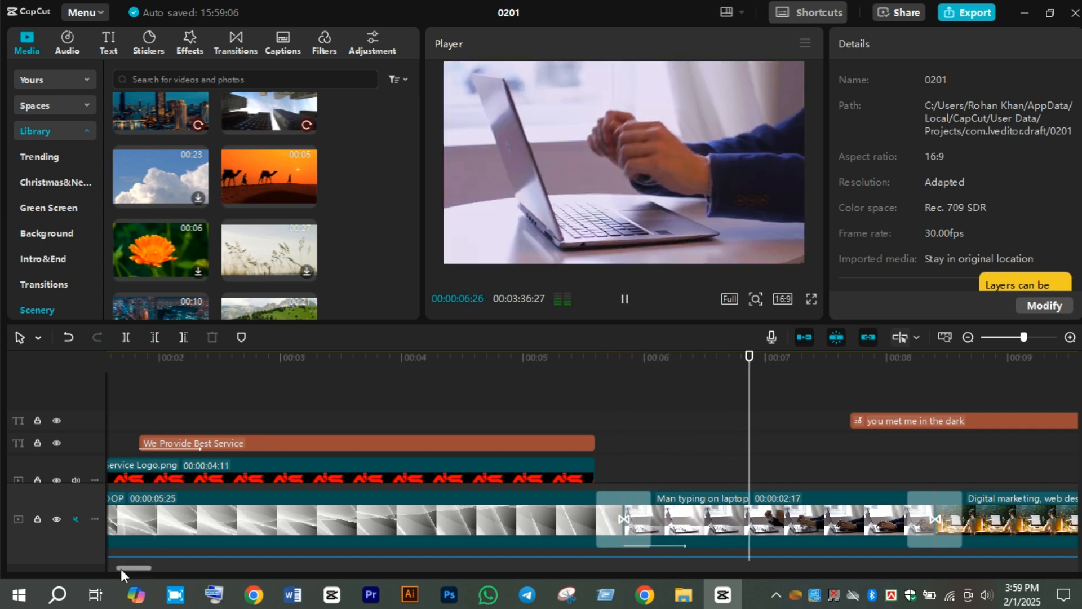
drag(143, 567, 154, 565)
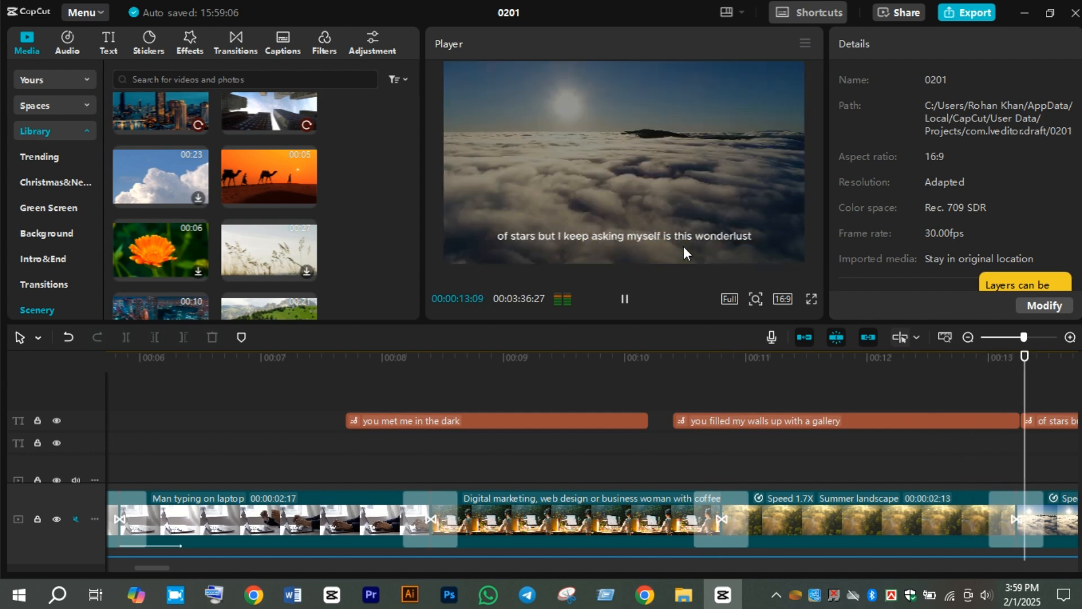
key(space)
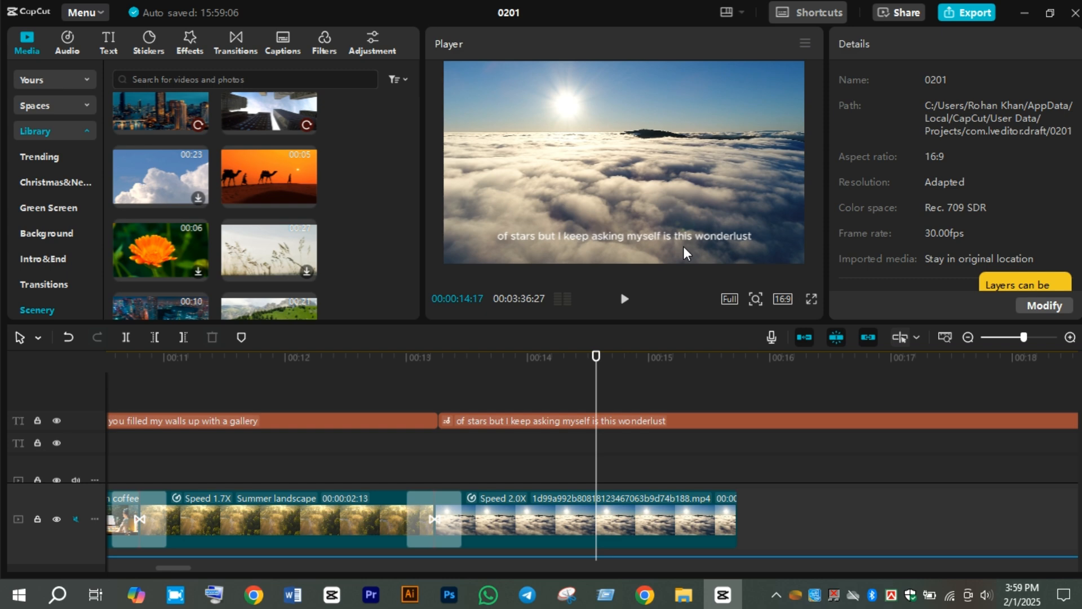
Step: Set the auto lyrics language to Hindi and generate new lyrics with the current ones deleted
click(280, 35)
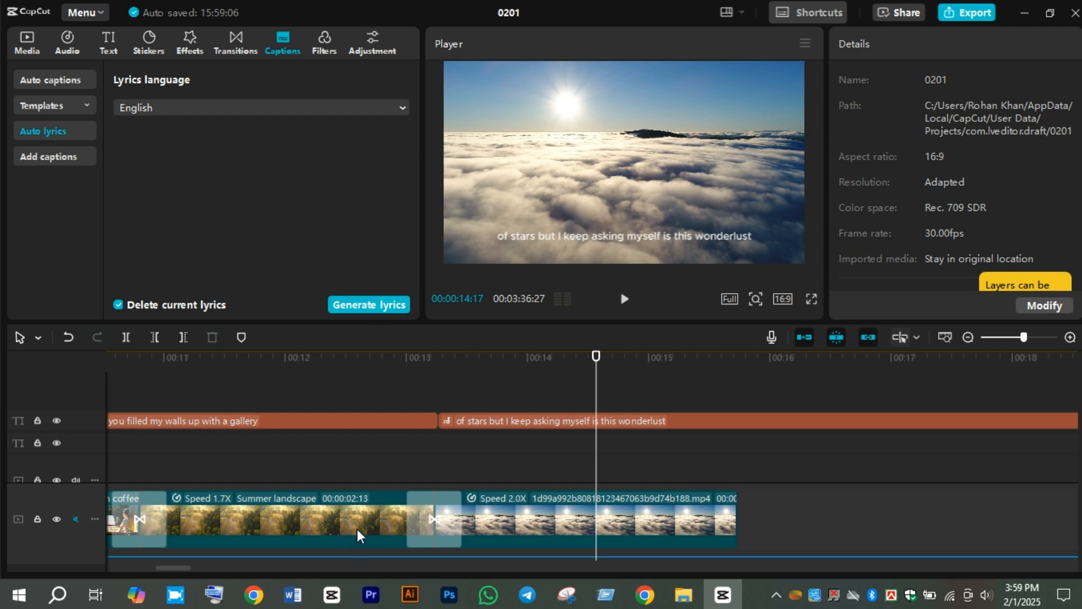
click(272, 106)
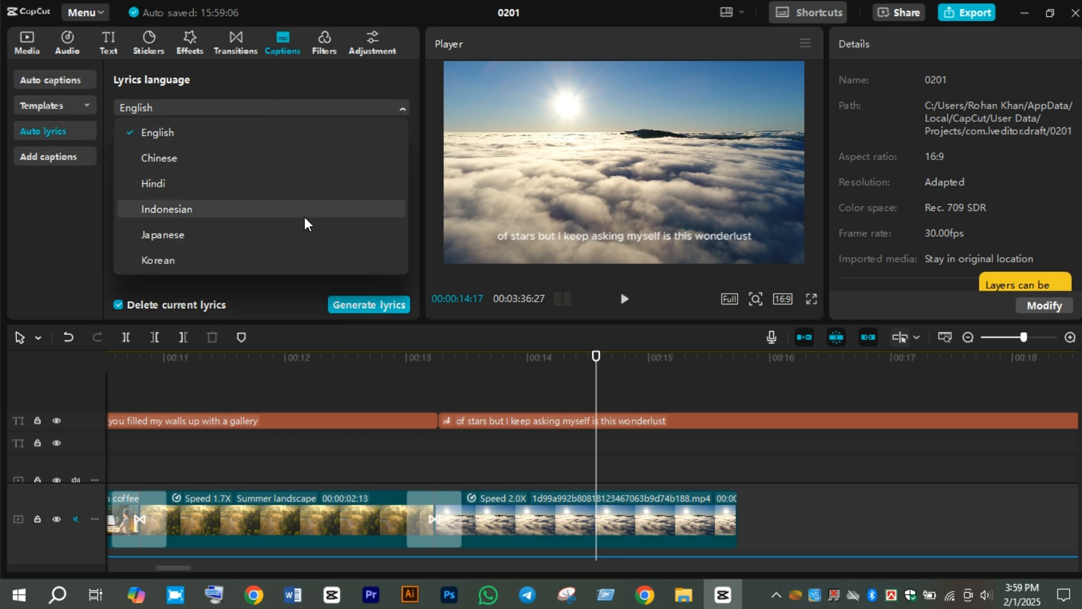
scroll(305, 218, down, 1)
scroll(310, 161, up, 2)
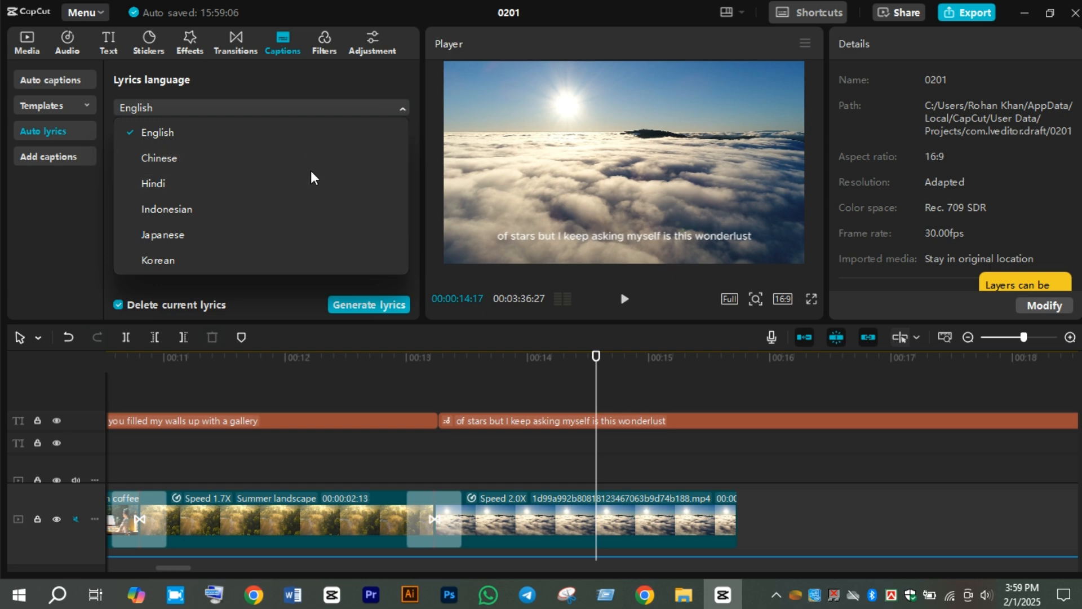
scroll(313, 180, down, 1)
scroll(312, 175, down, 1)
scroll(312, 174, up, 2)
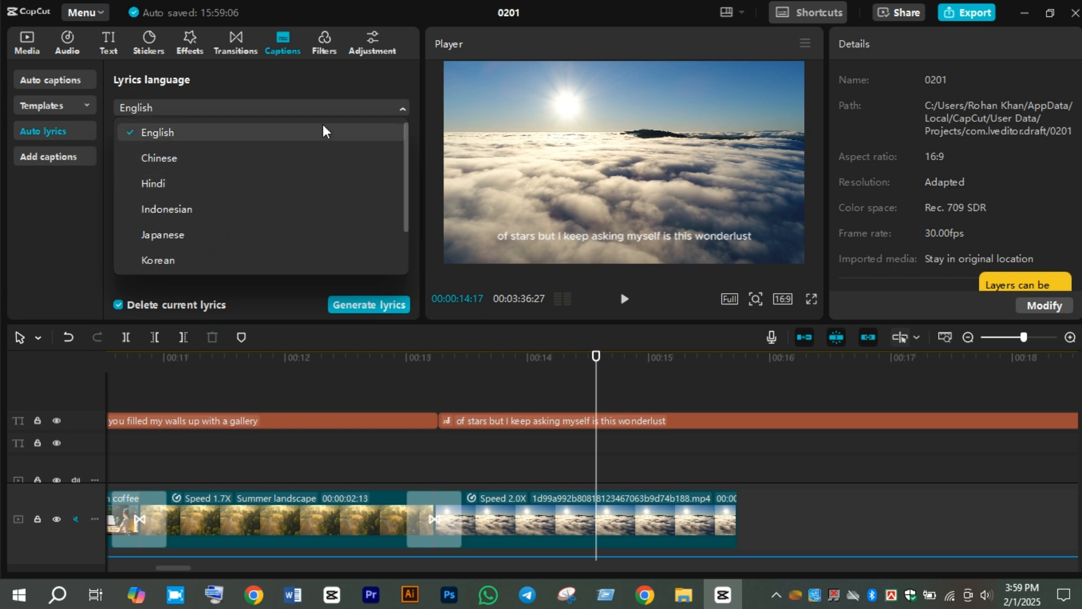
click(304, 182)
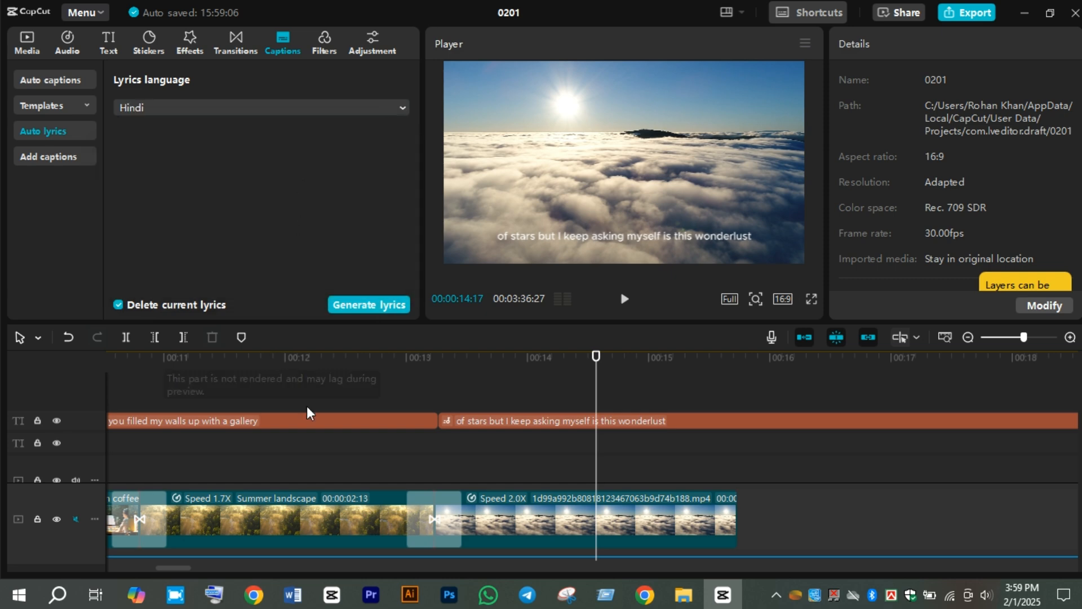
drag(592, 400, 168, 418)
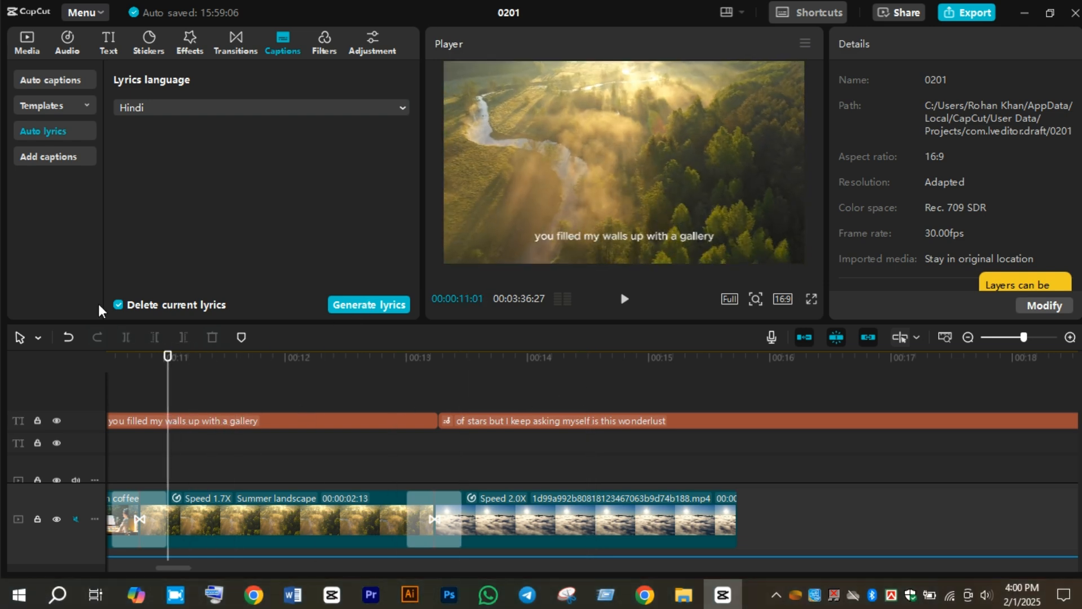
click(344, 304)
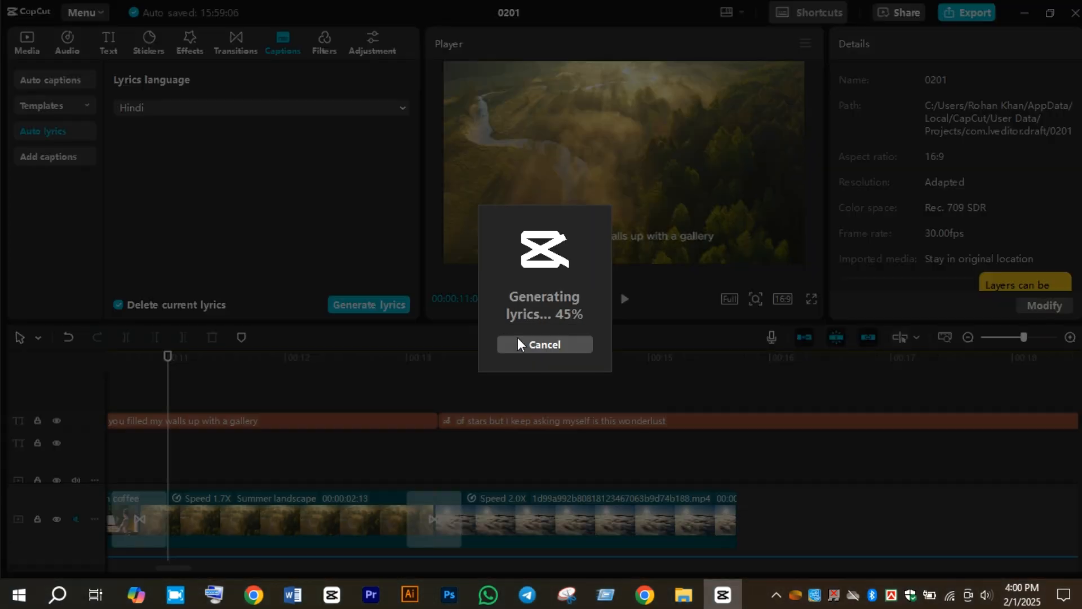
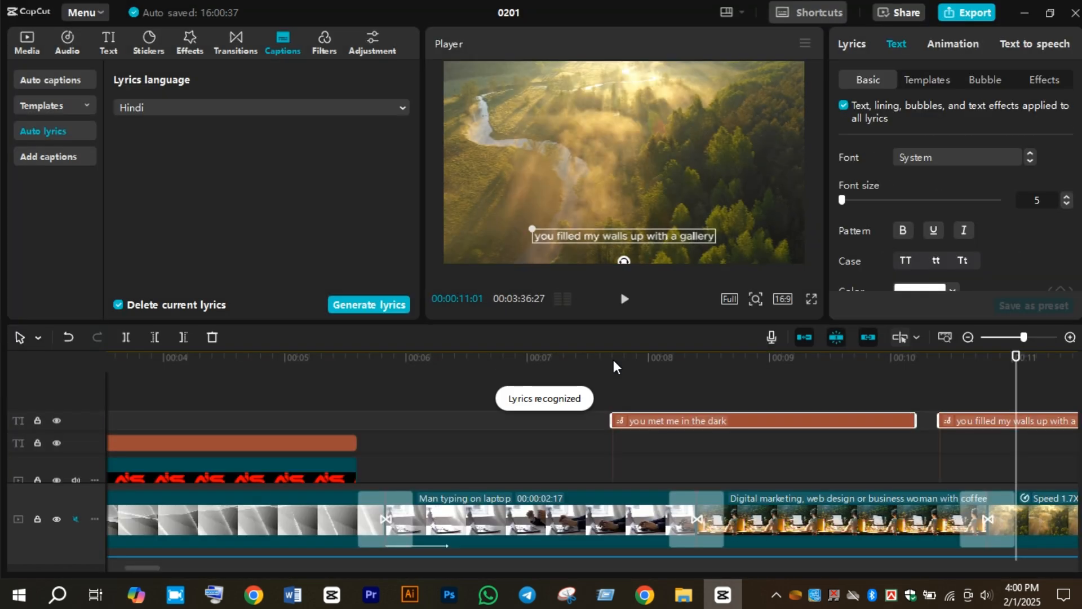
Step: Play the laptop, desk and landscape clips from 00:00:07:18 to review the regenerated lyrics, and check the available lyrics languages
click(600, 395)
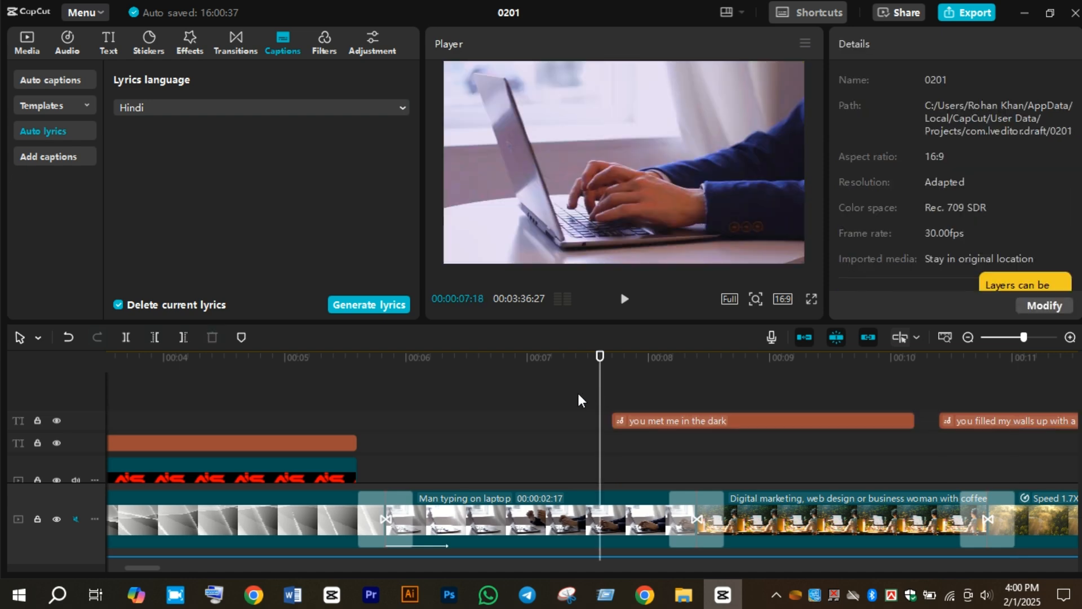
key(space)
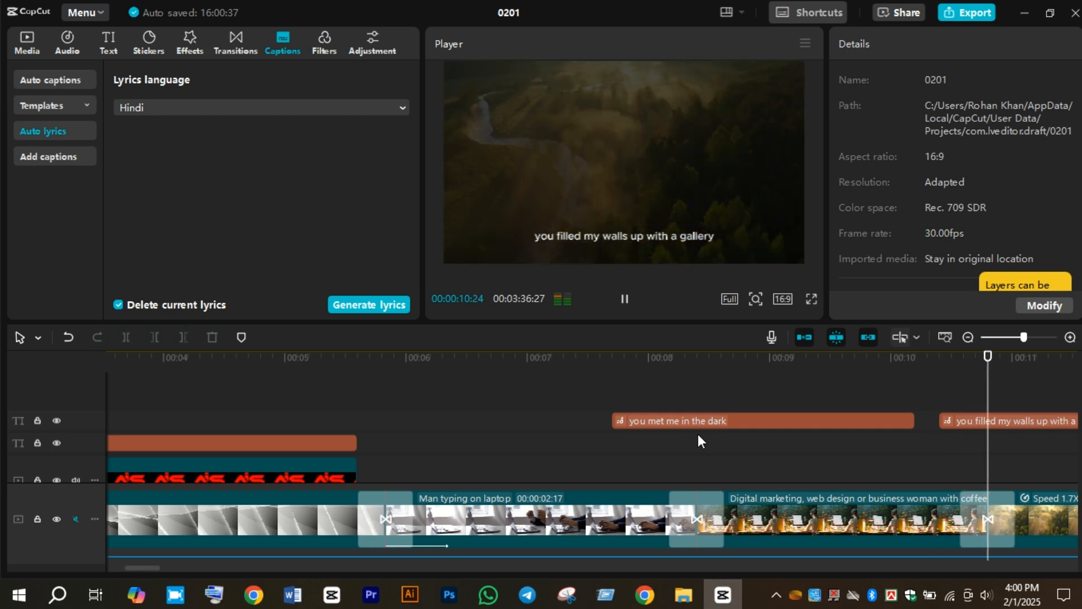
key(space)
click(740, 424)
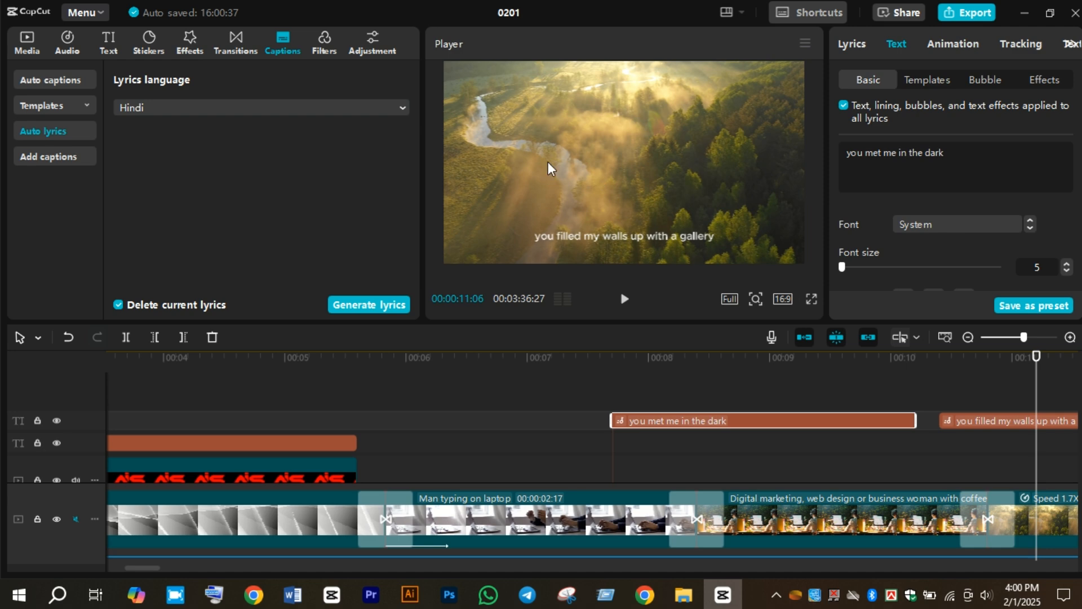
click(271, 109)
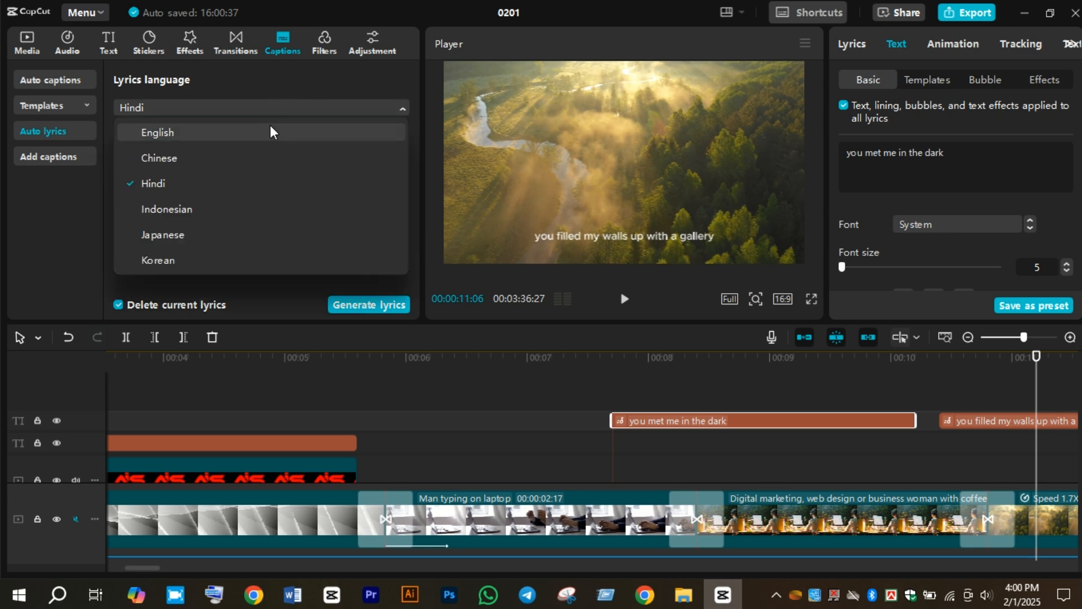
Step: Undo the last lyrics generation and the camel overlay deletion, and delete the restored camel clip again
click(74, 346)
click(74, 345)
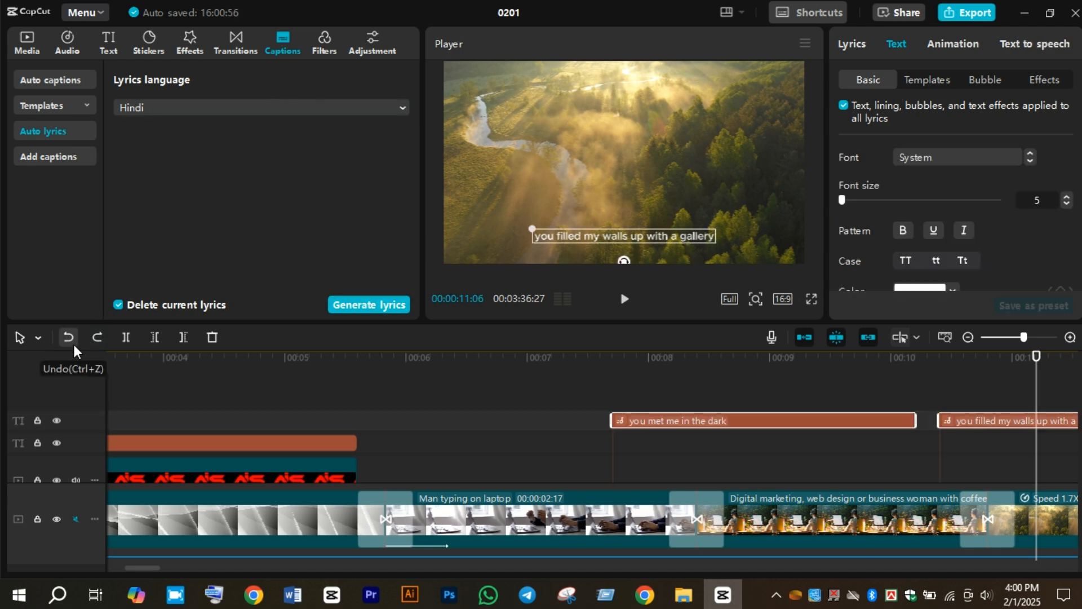
click(73, 345)
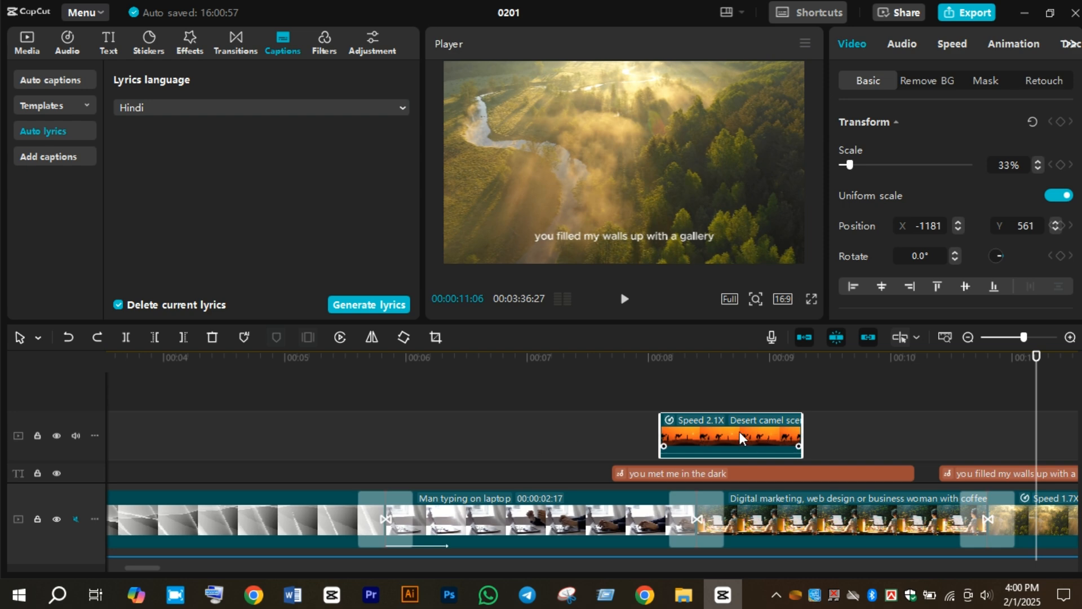
key(Delete)
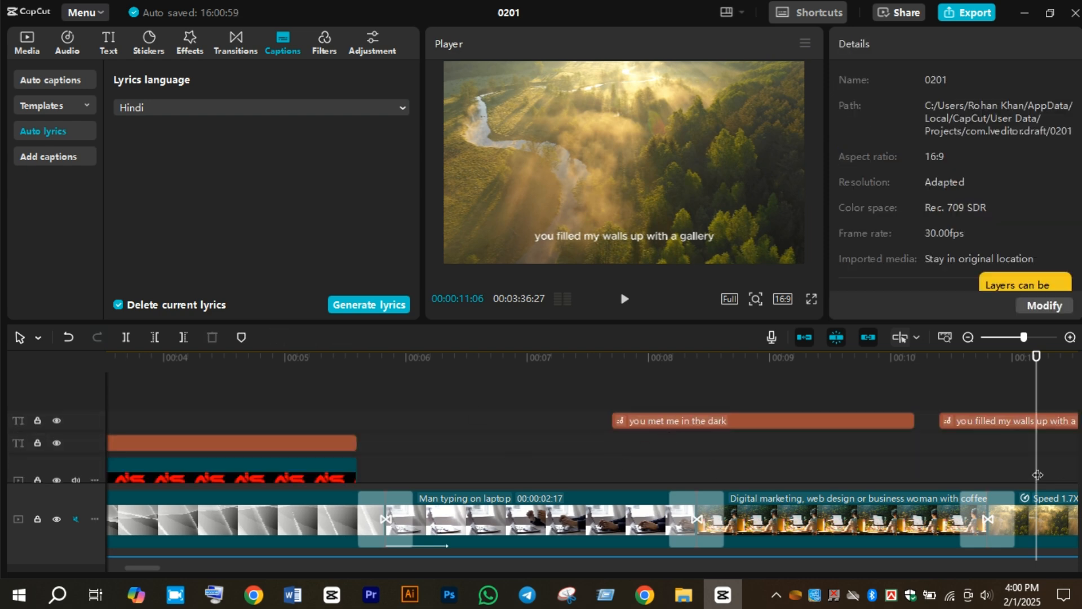
Step: Delete the "you met me in the dark" and "you filled my walls up with a gallery" lyrics from the timeline
drag(151, 567, 251, 570)
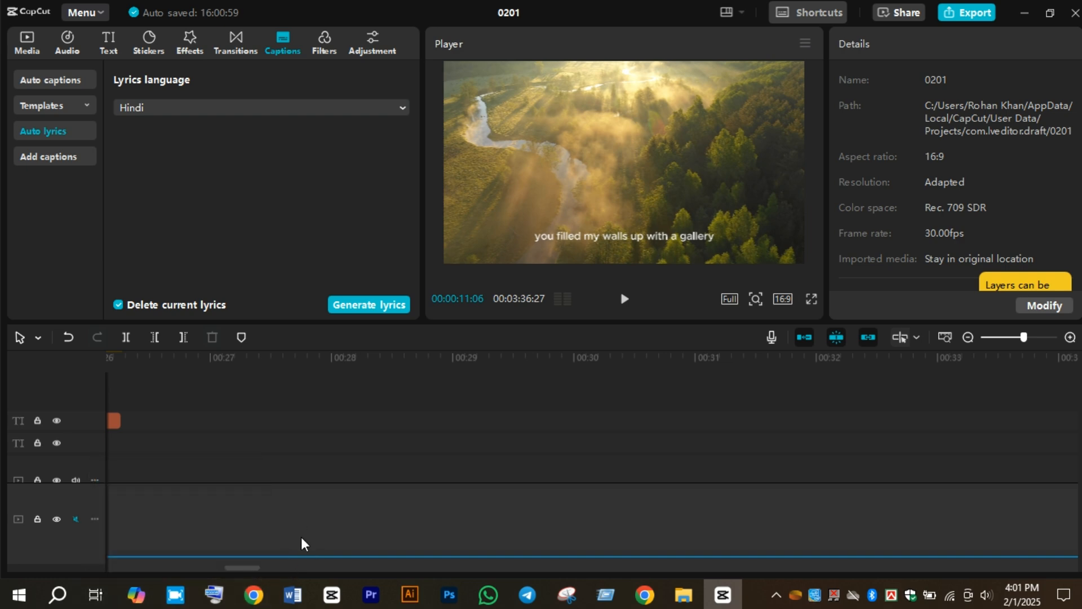
drag(236, 566, 99, 569)
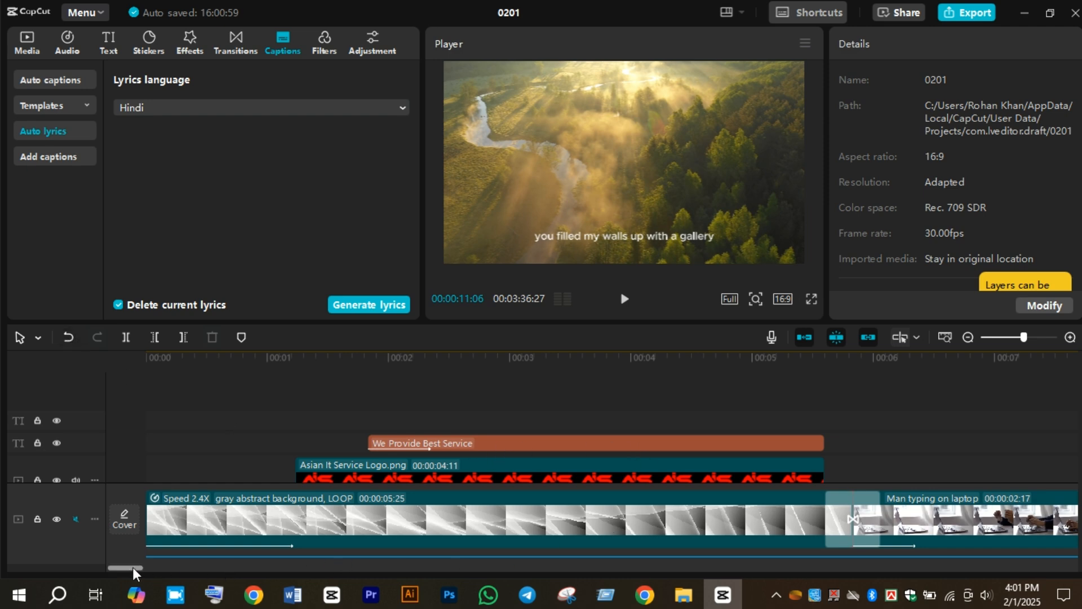
drag(130, 567, 152, 571)
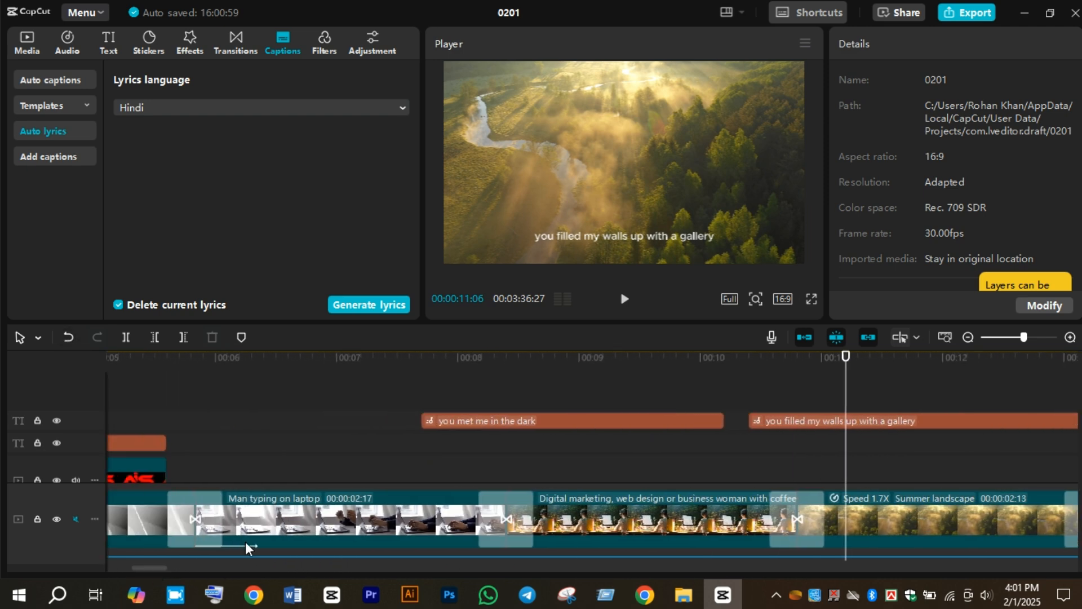
click(525, 424)
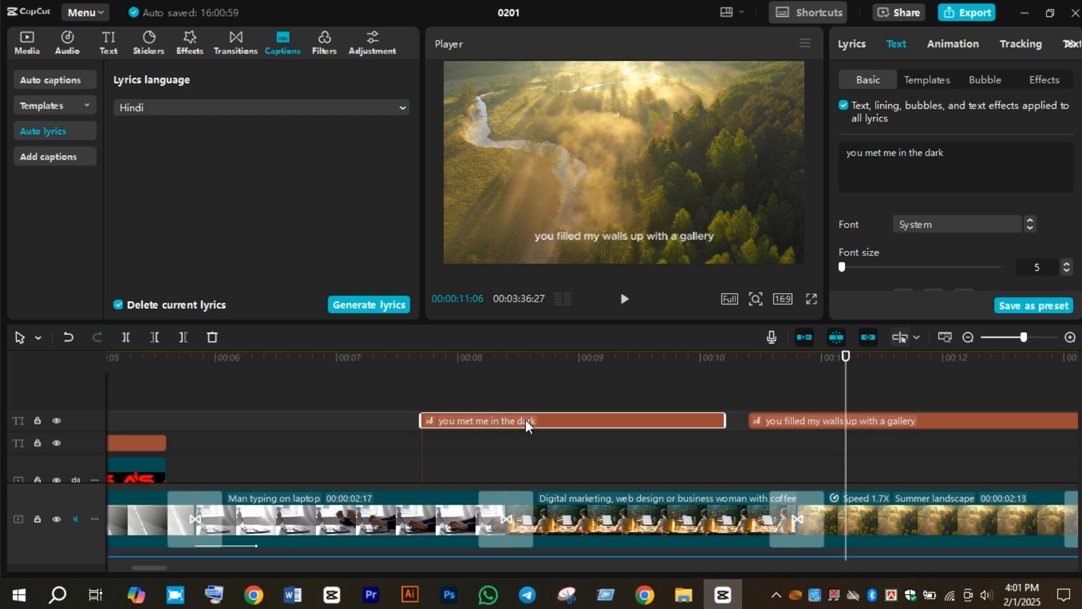
key(Delete)
click(774, 424)
key(Delete)
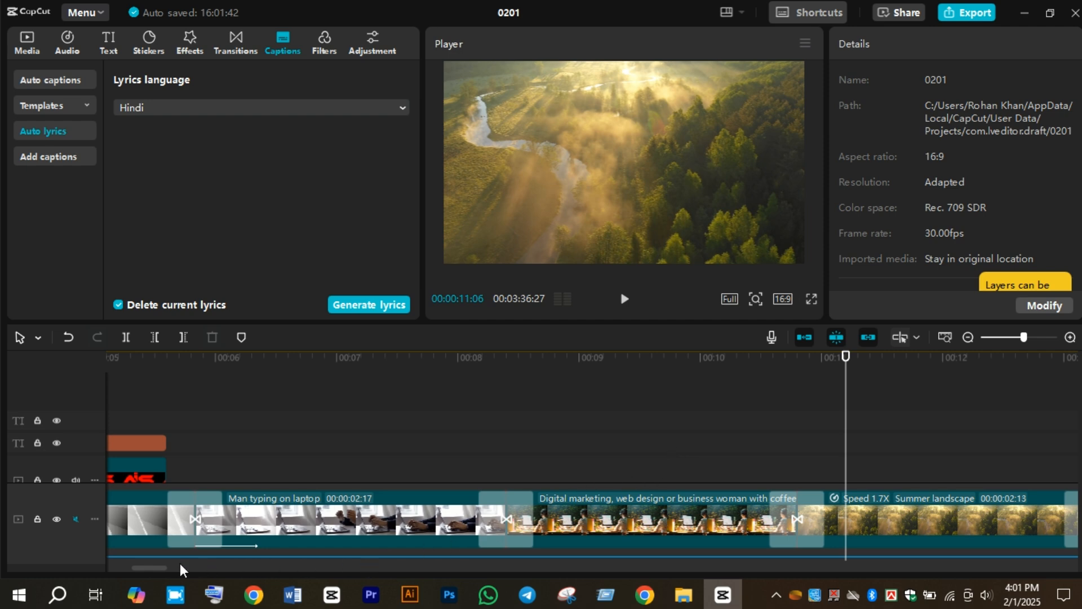
Step: Delete the "of stars but I keep asking myself is this wonderlust" and "who breaks my fall when I am face down in the dust" lyrics
drag(148, 567, 189, 567)
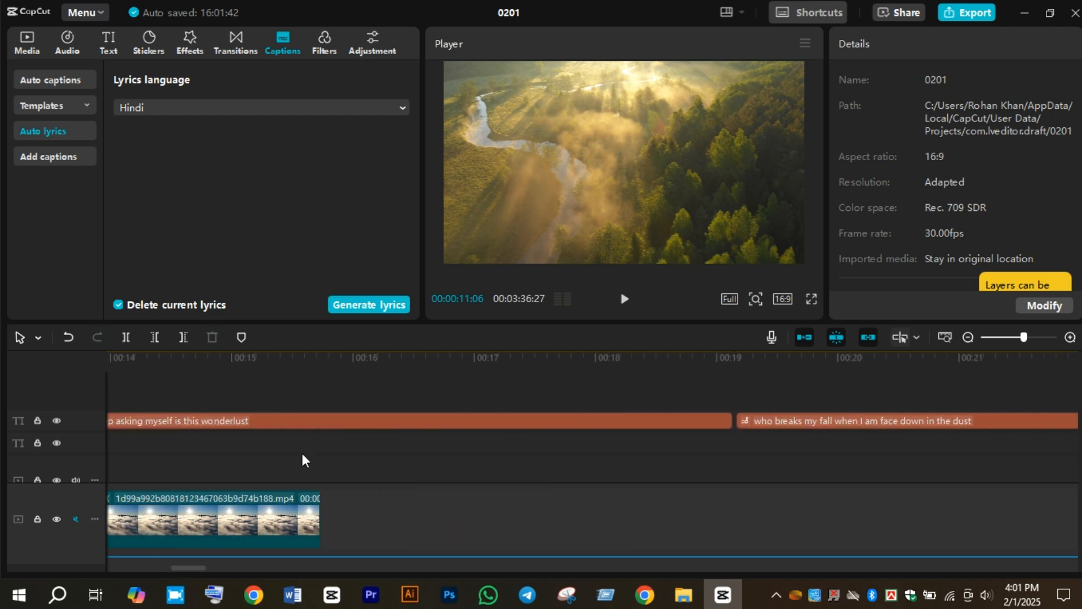
click(338, 420)
click(350, 418)
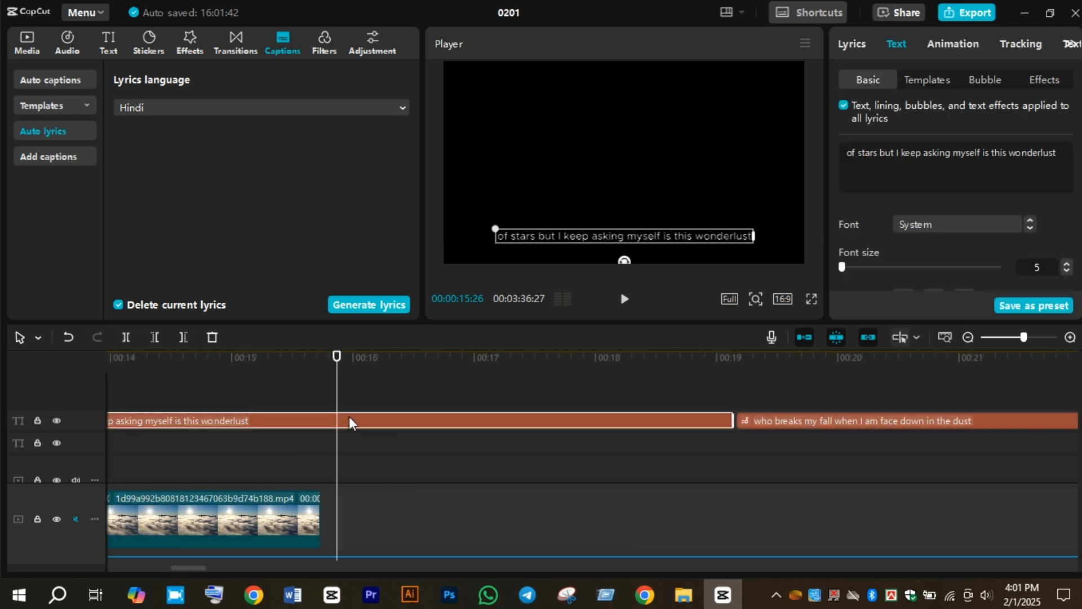
key(Delete)
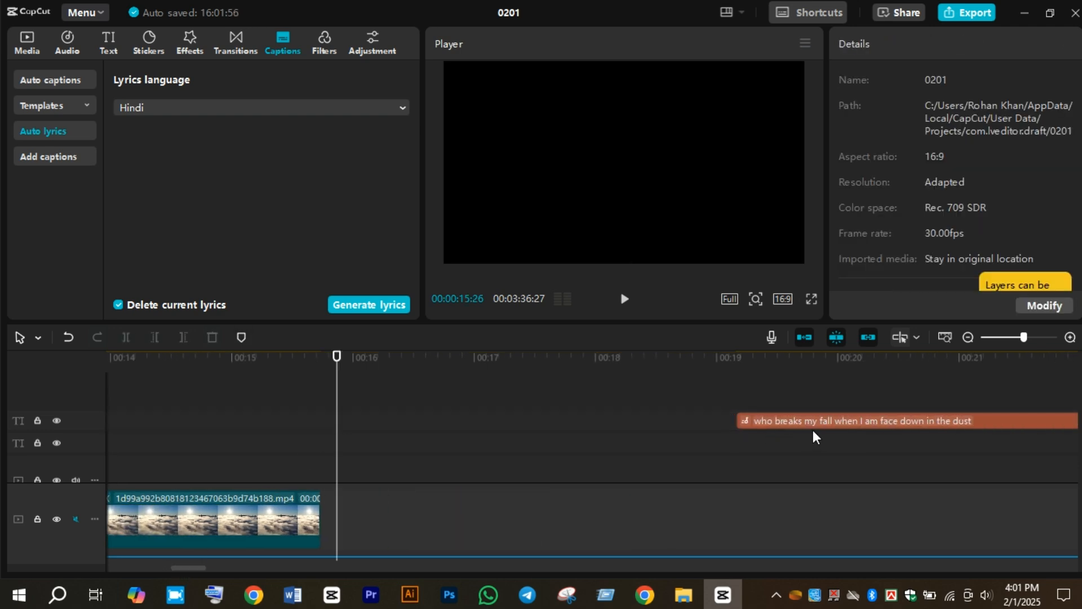
click(817, 423)
key(Delete)
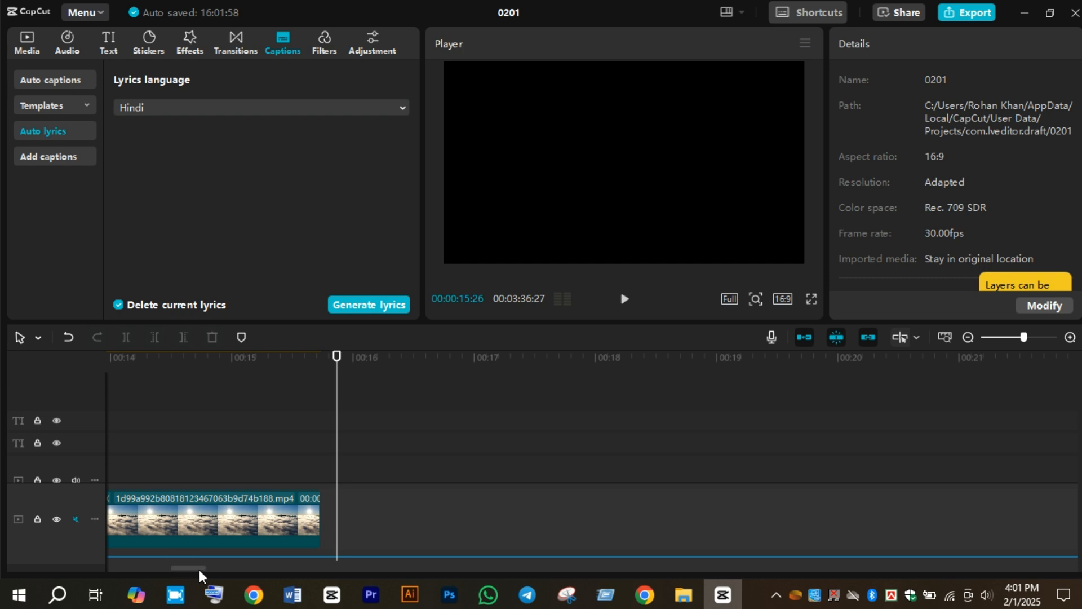
Step: Delete all remaining lyrics further along the timeline and return to the start of the project
drag(198, 569, 296, 567)
click(344, 421)
key(Delete)
drag(337, 422, 571, 452)
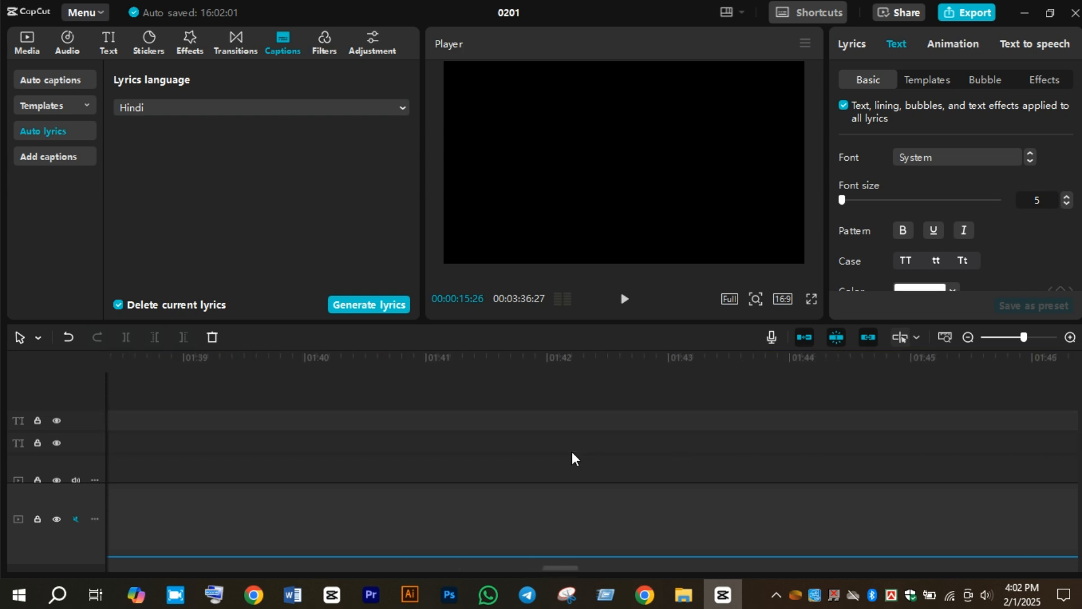
click(456, 534)
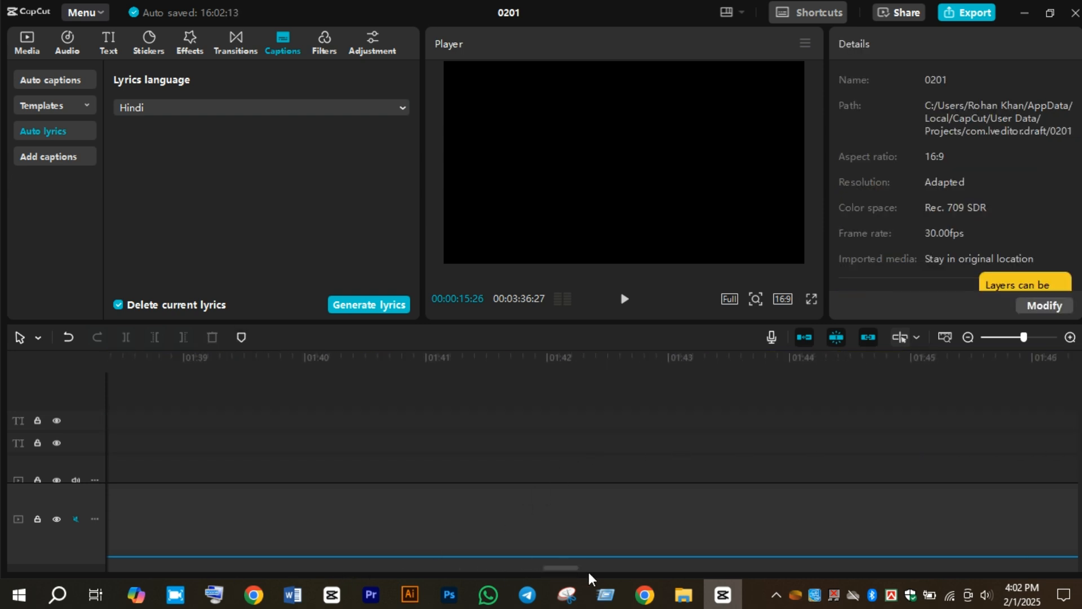
drag(568, 569, 79, 569)
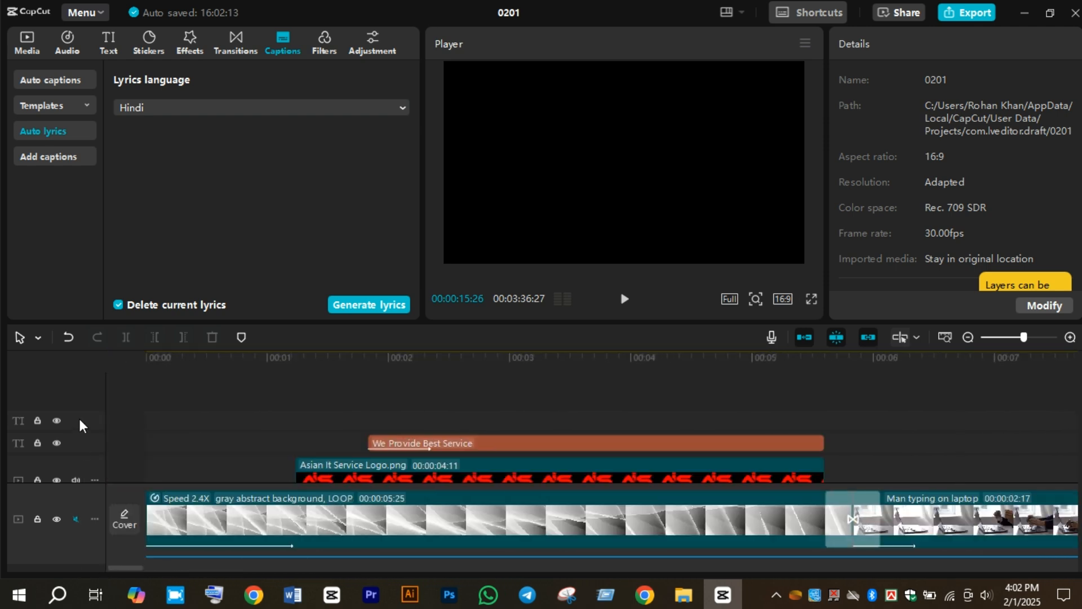
Step: Play the logo intro from the start of the timeline and unmute the Background Music track
click(152, 400)
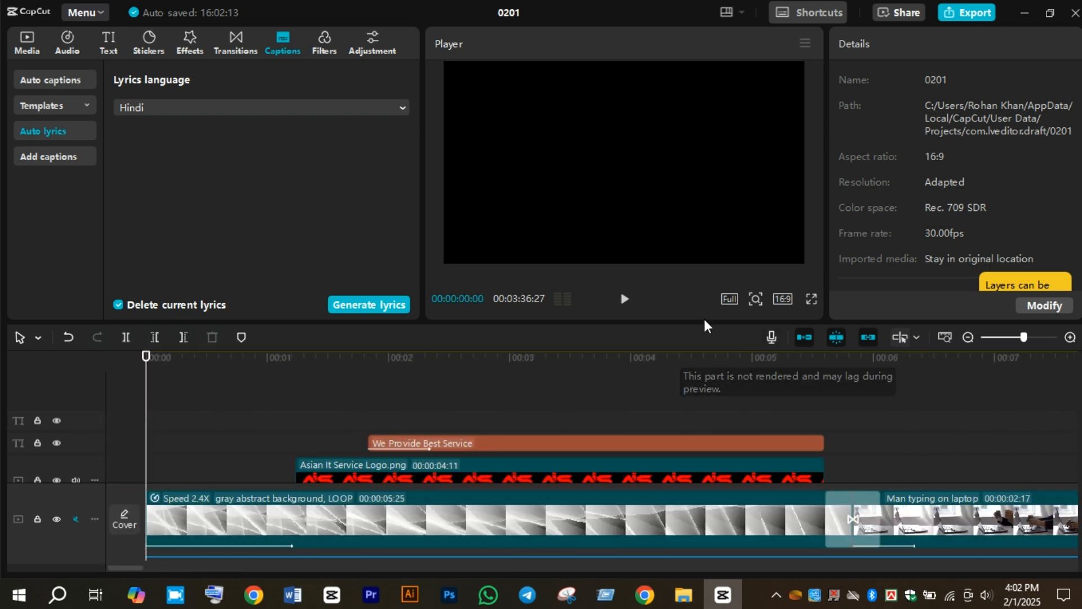
click(28, 46)
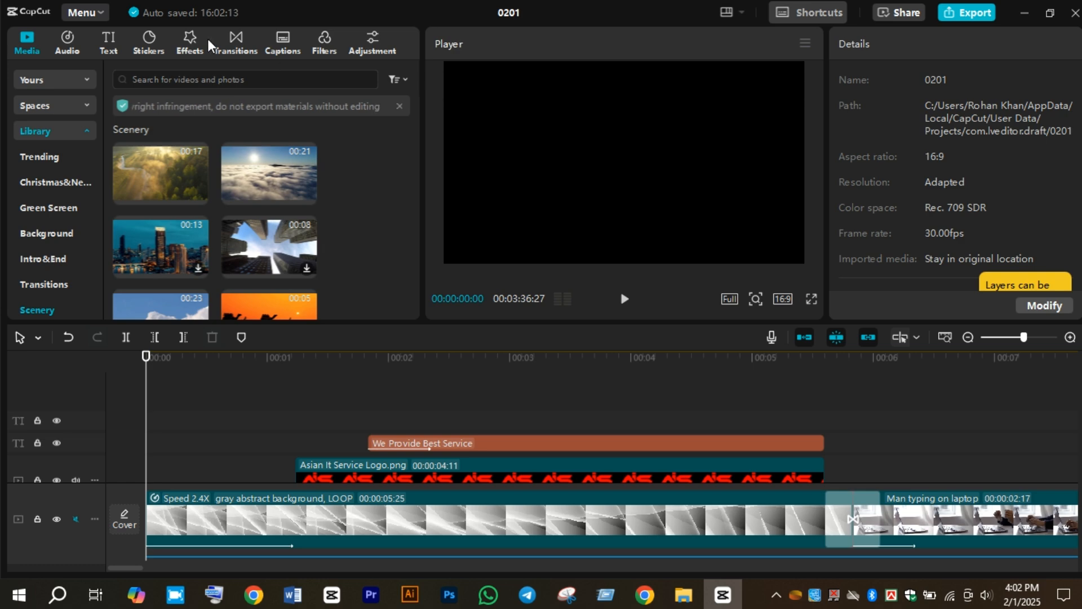
key(space)
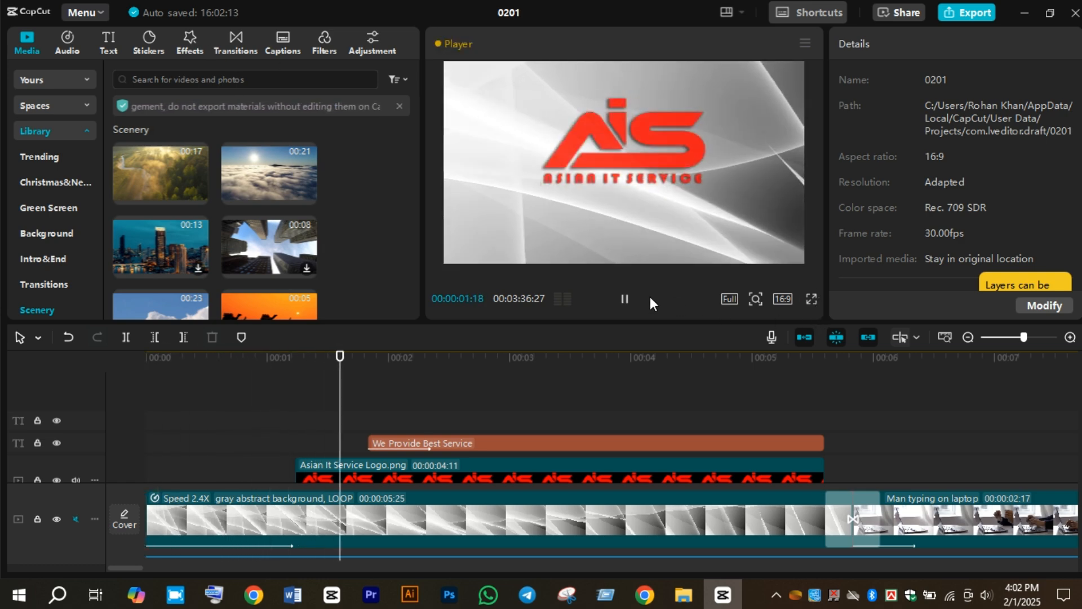
key(space)
scroll(171, 489, down, 2)
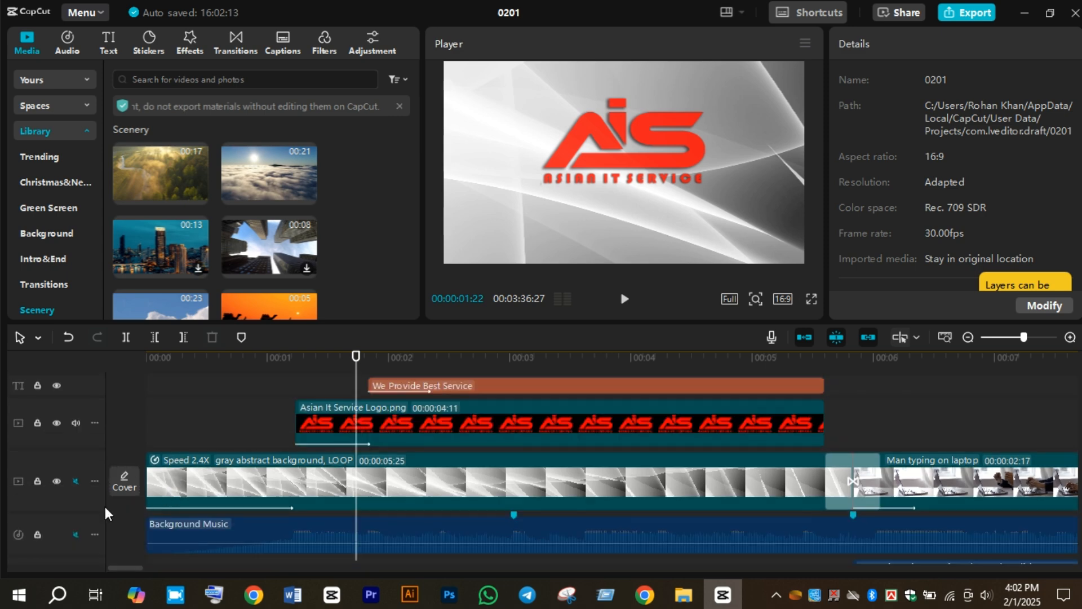
click(75, 533)
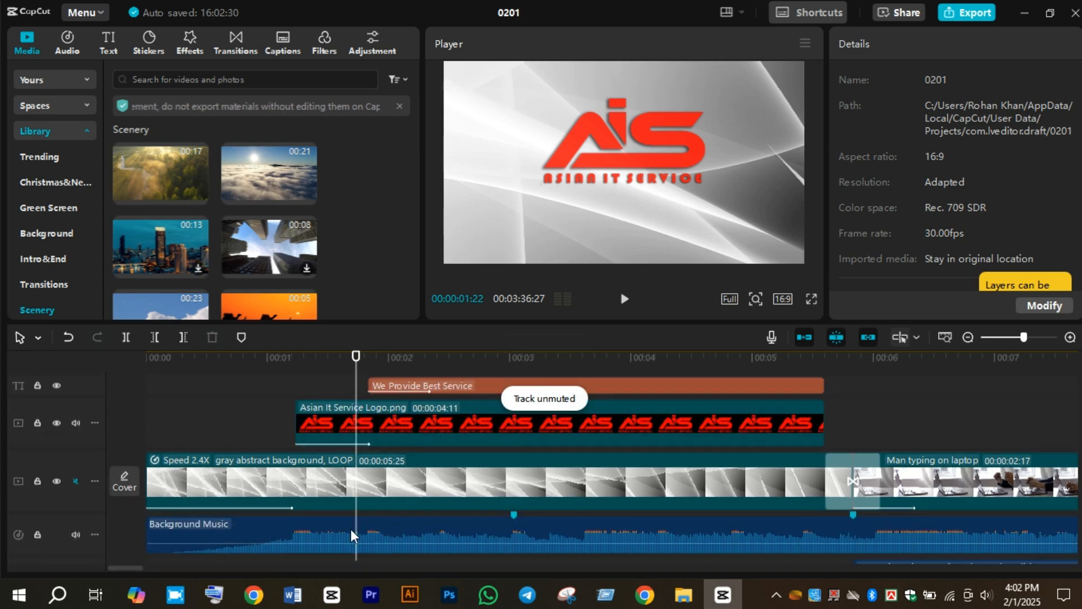
Step: Play the video full screen from the beginning up to the desk clip, and return to the editor
key(Home)
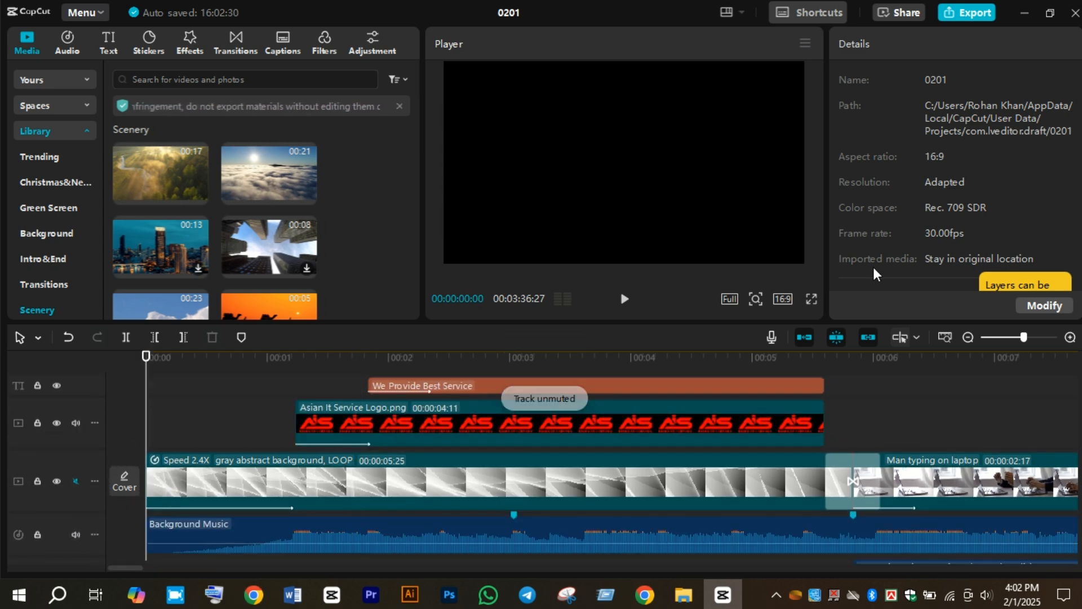
click(812, 298)
key(space)
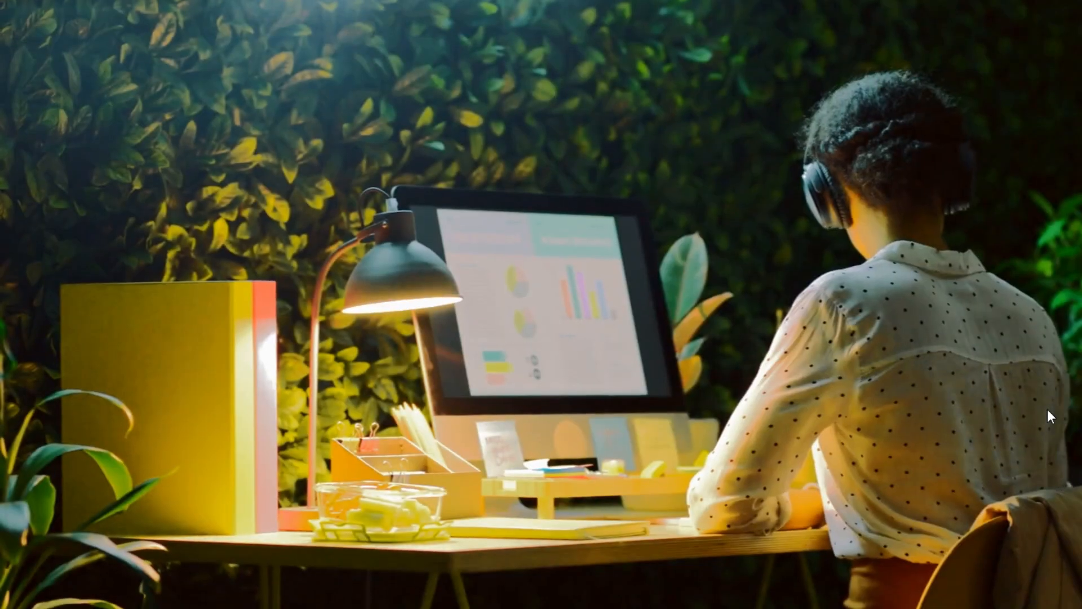
click(758, 546)
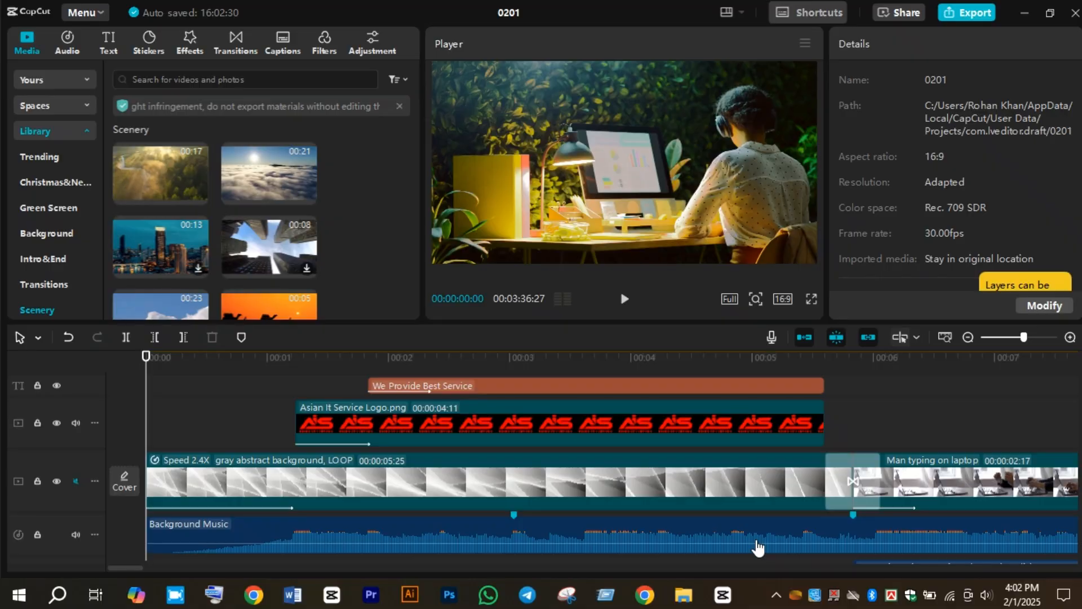
Step: Delete the "Energetic and energetic male vocal English song" audio clip from below the Background Music
scroll(591, 423, down, 2)
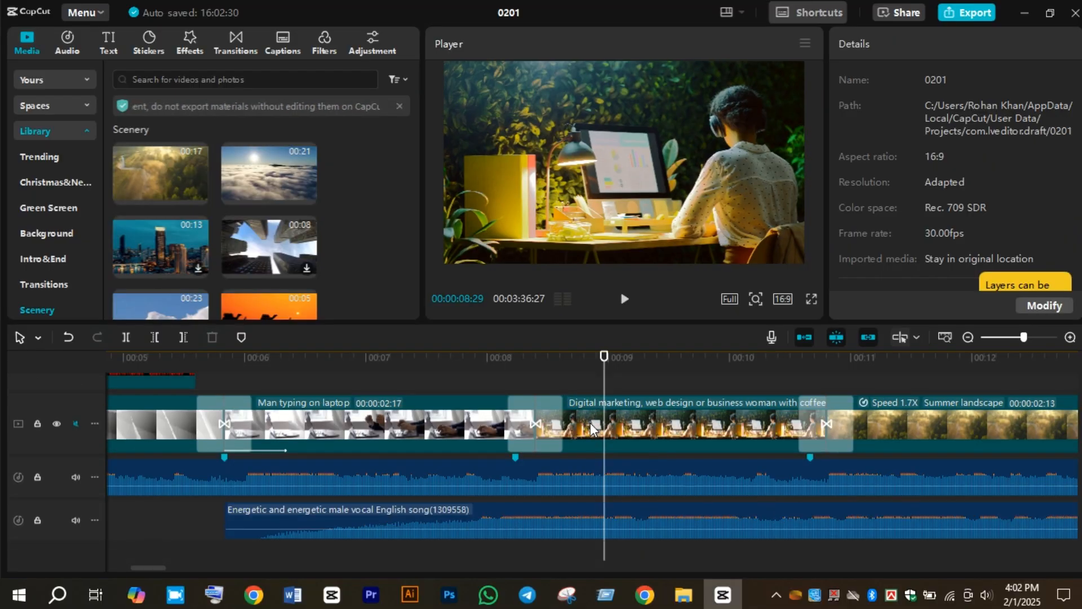
click(455, 518)
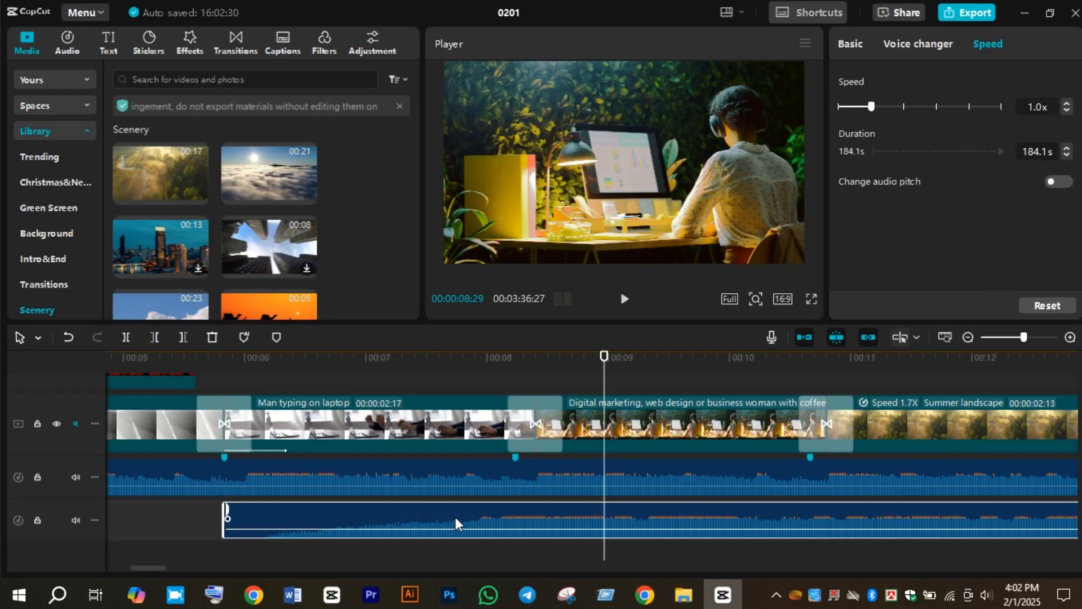
key(Delete)
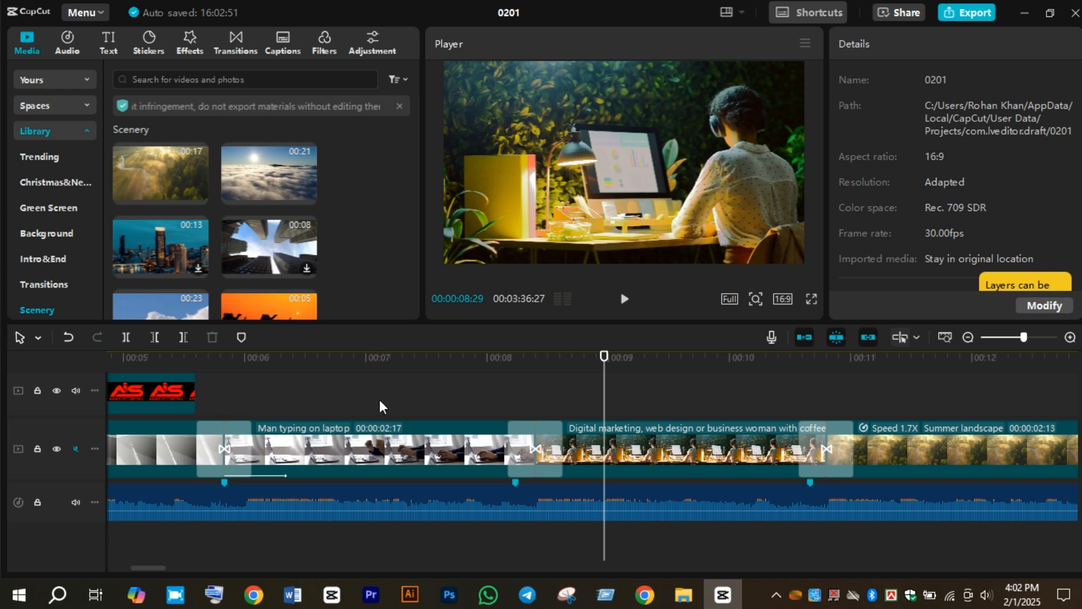
Step: Open the text options, return to the start of the timeline and preview the video full screen with only the Background Music
drag(608, 394, 255, 445)
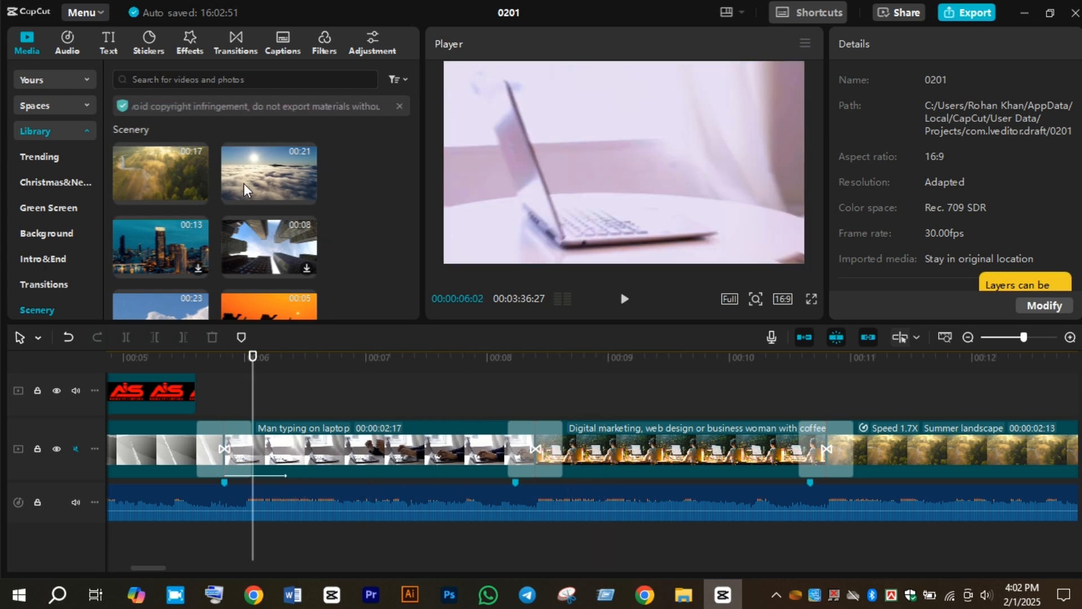
click(108, 42)
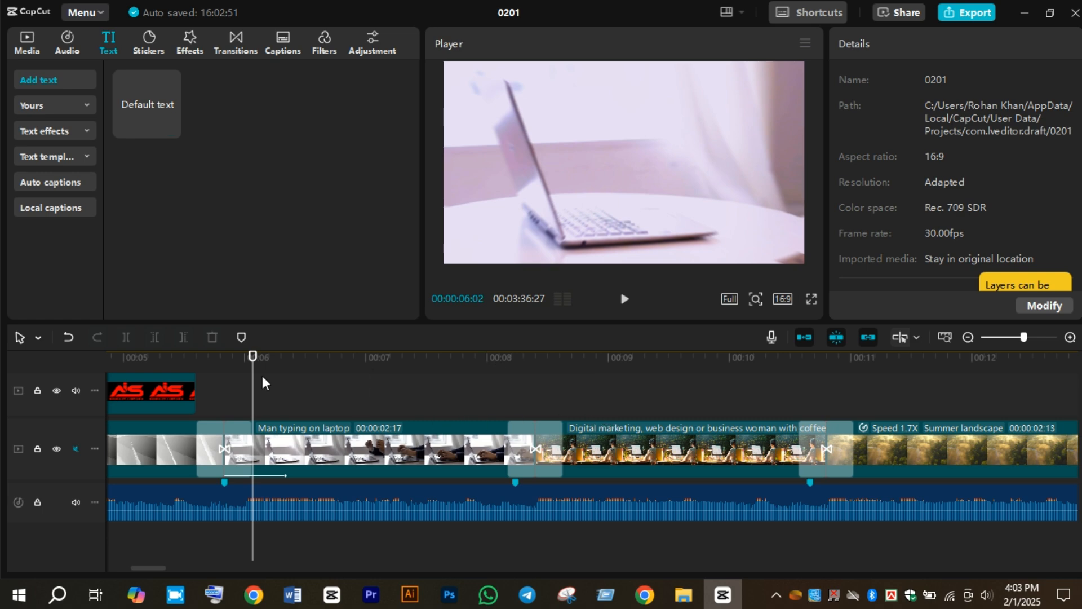
key(Home)
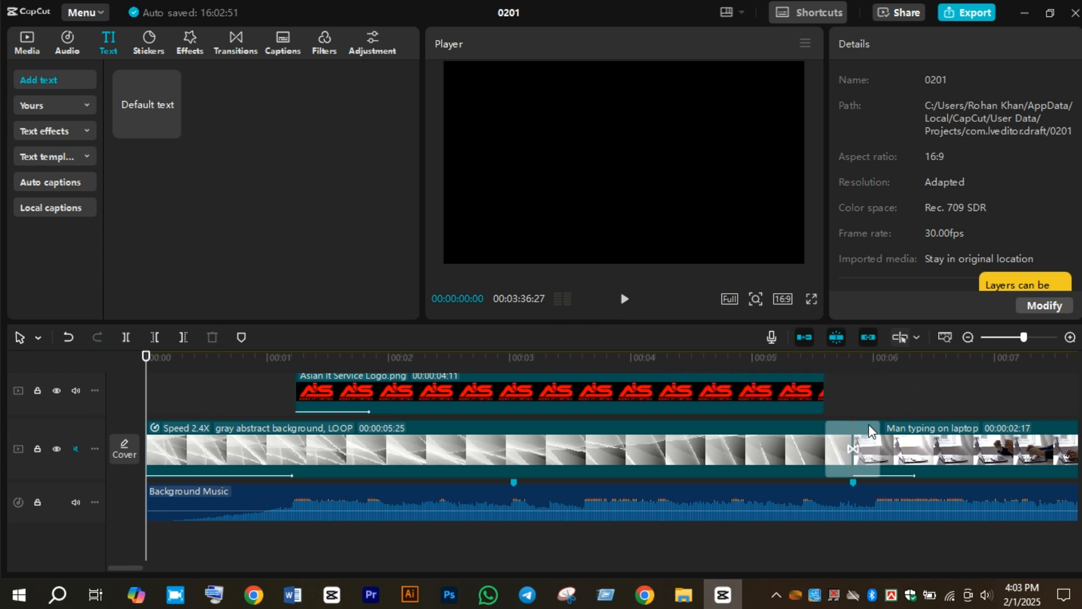
click(812, 299)
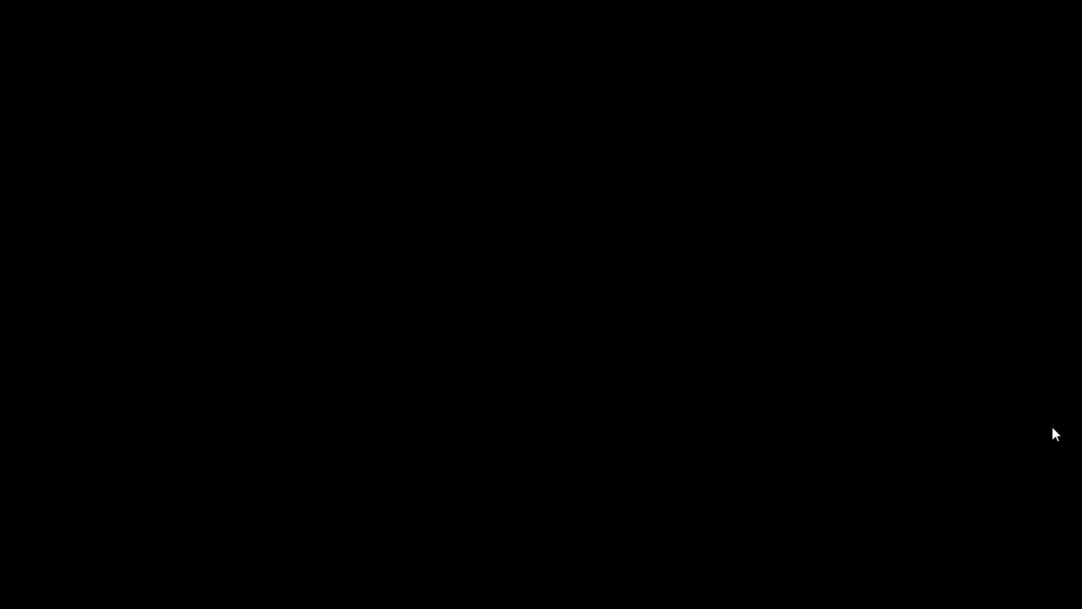
Step: Leave the full-screen preview and trim the Background Music so it ends with the last video clip at 00:00:15:22
key(Escape)
drag(594, 383, 503, 430)
click(539, 505)
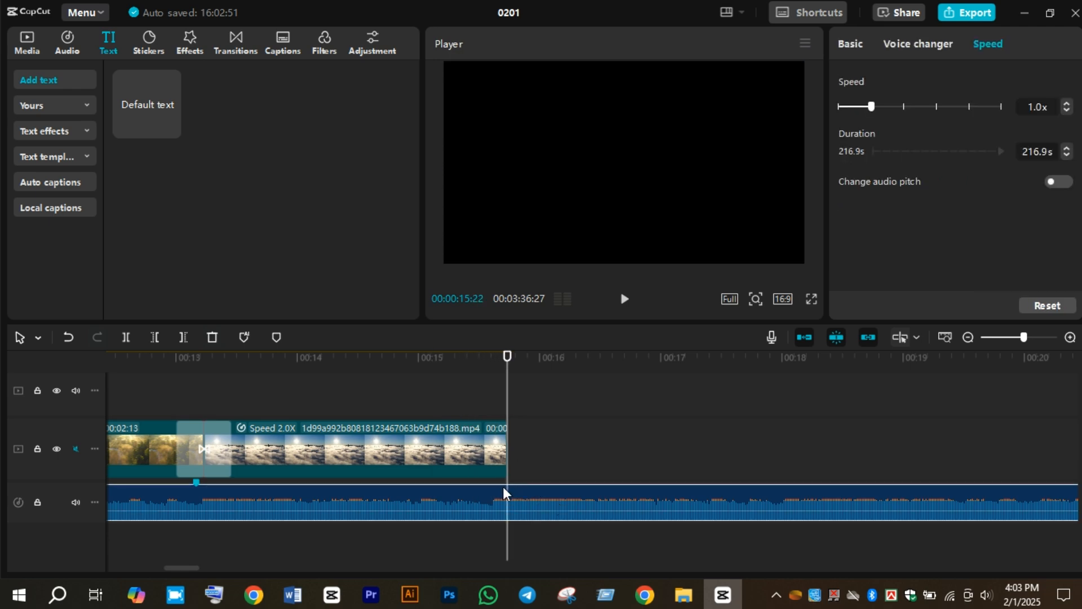
click(184, 337)
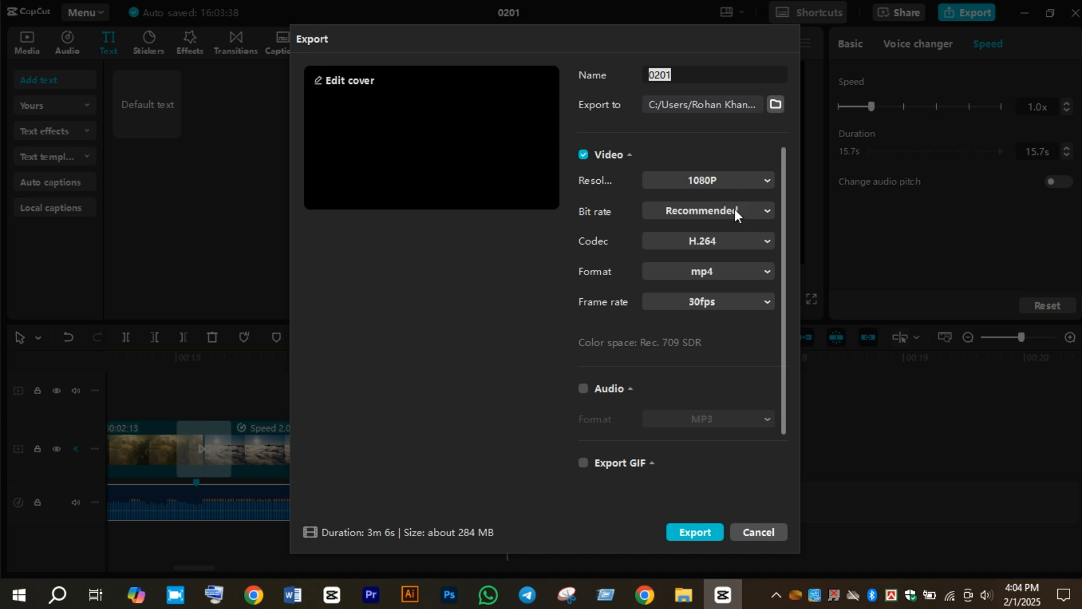
Step: Set the export frame rate to 60fps, enable the copyright check and export video 0201 as a 1080P mp4
click(719, 304)
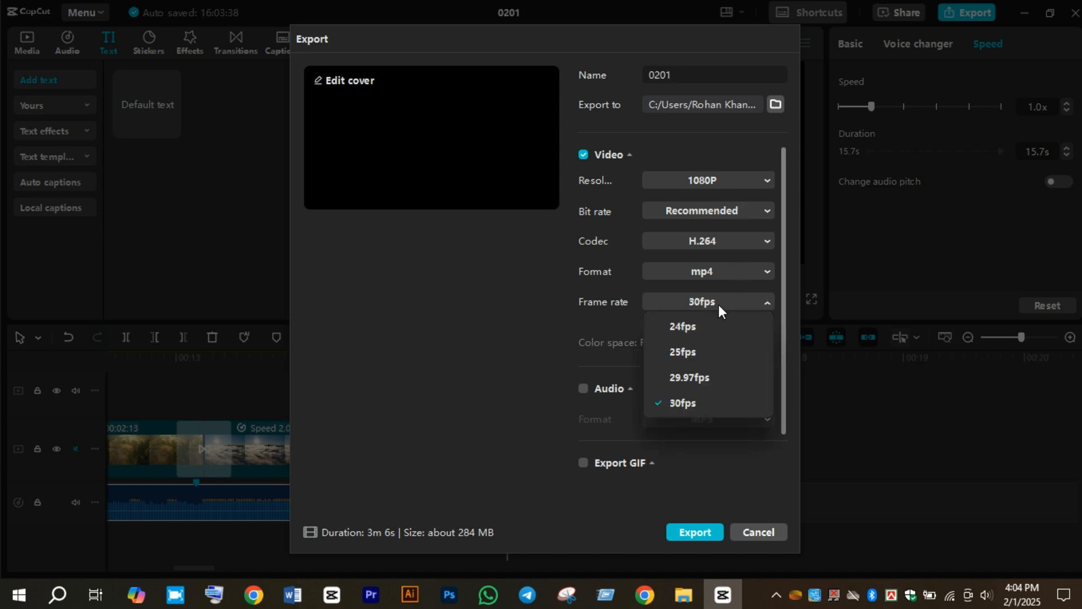
click(708, 479)
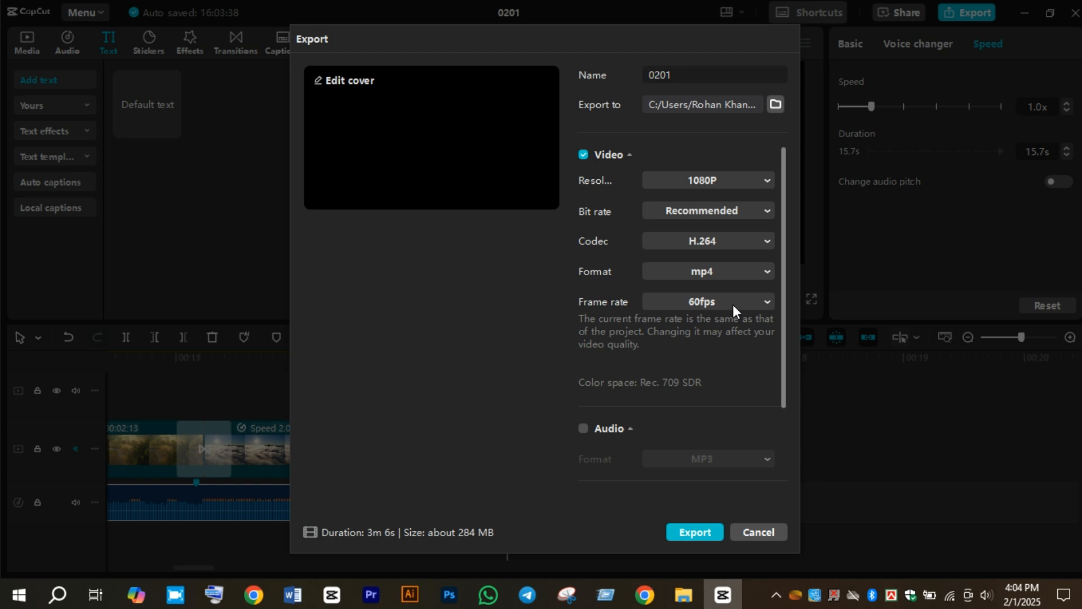
scroll(733, 304, down, 3)
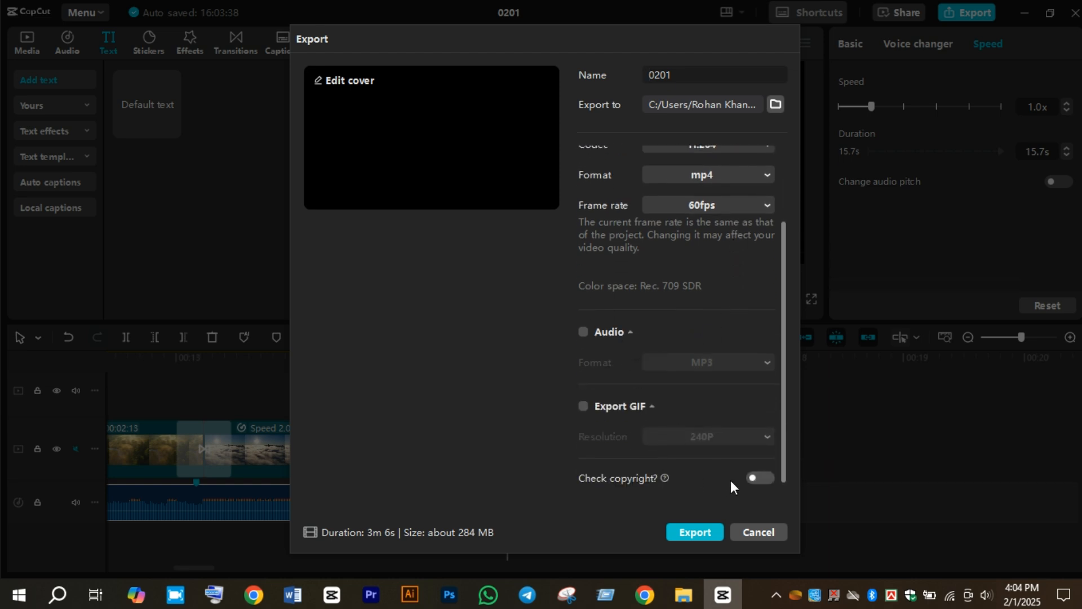
click(761, 478)
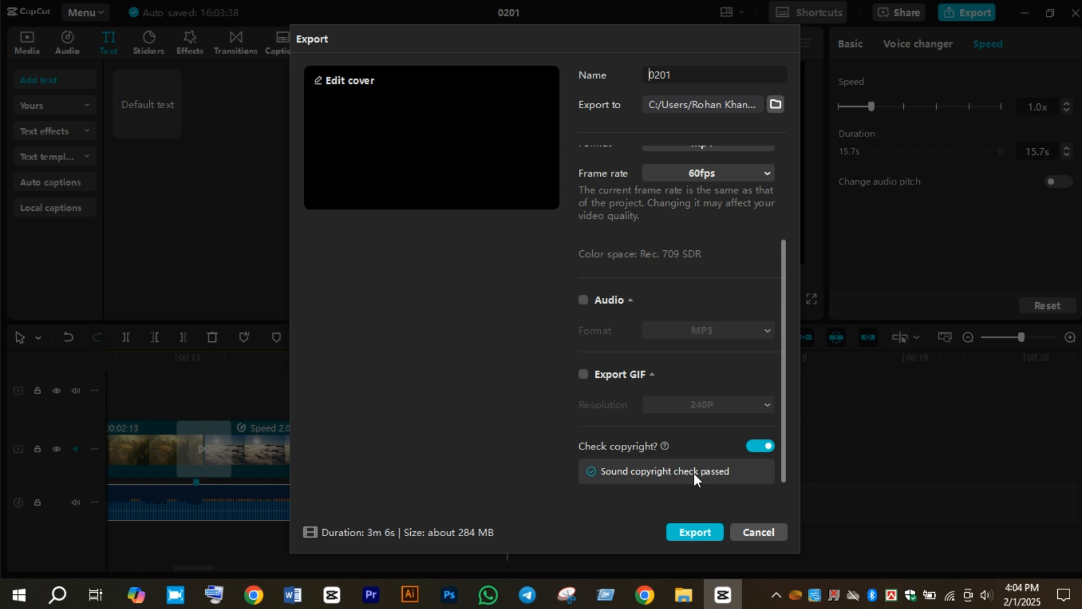
click(689, 530)
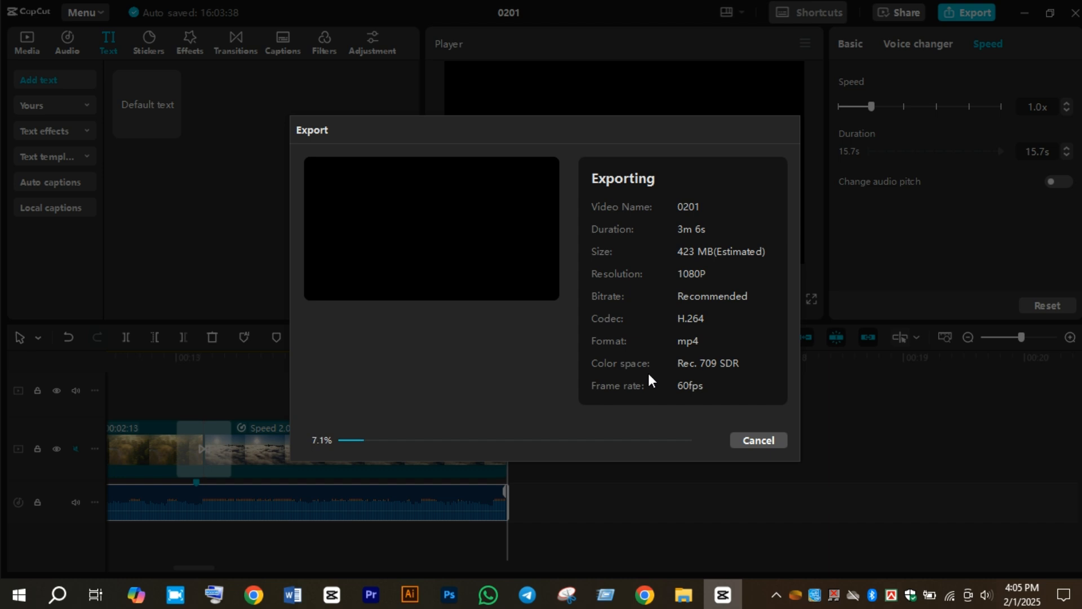
click(776, 586)
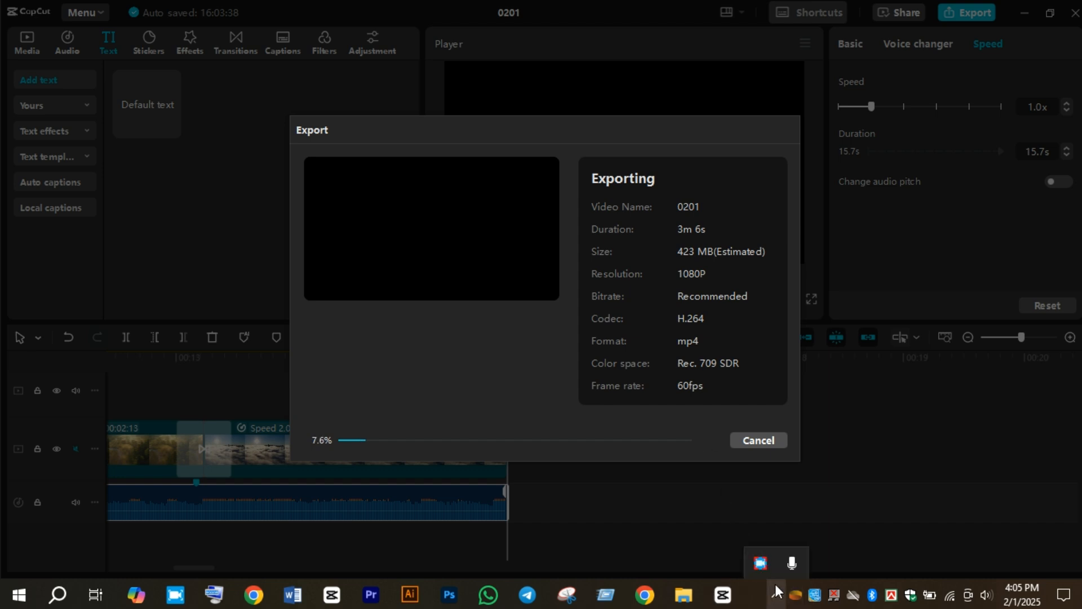
right_click(763, 564)
click(818, 446)
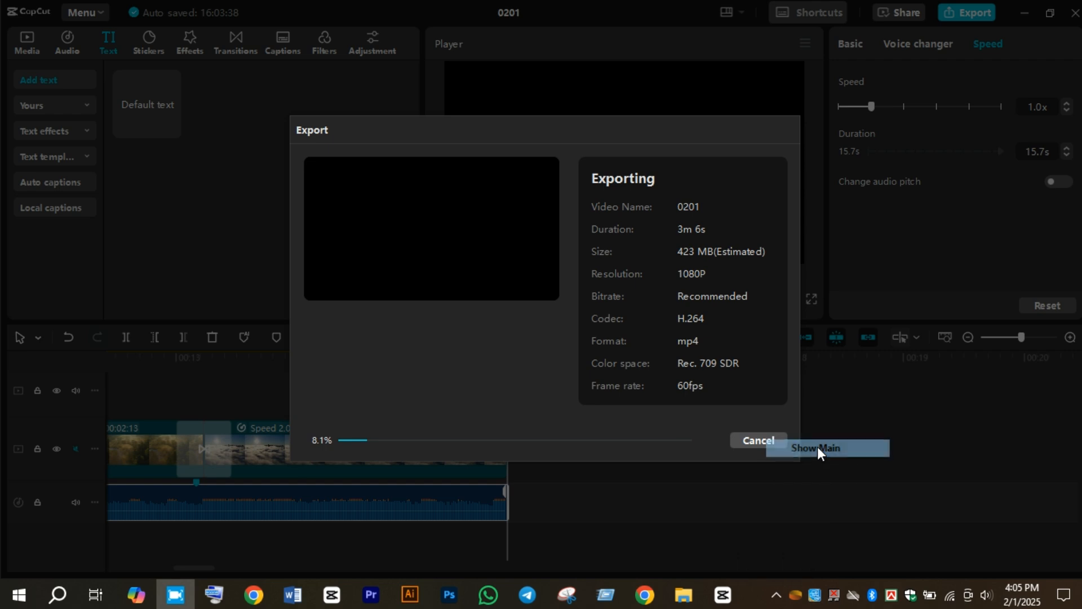
right_click(780, 595)
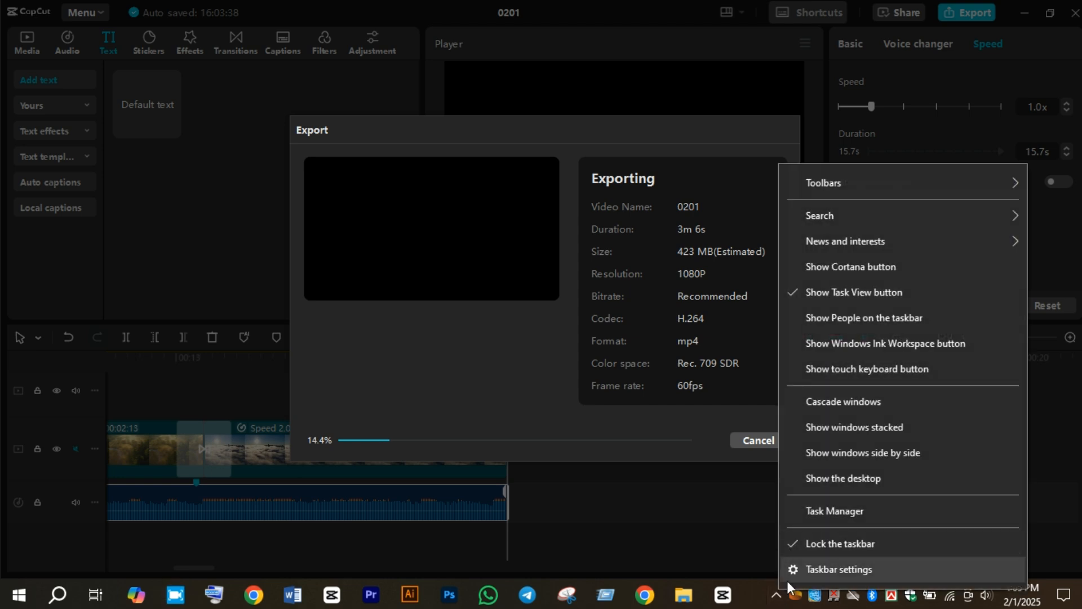
click(779, 598)
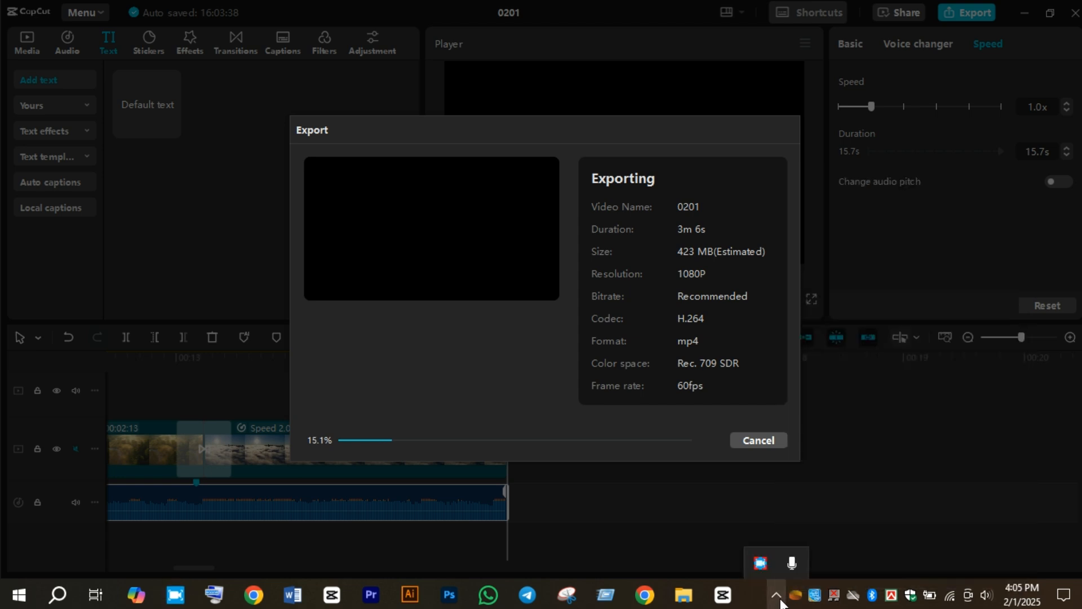
right_click(766, 568)
click(810, 469)
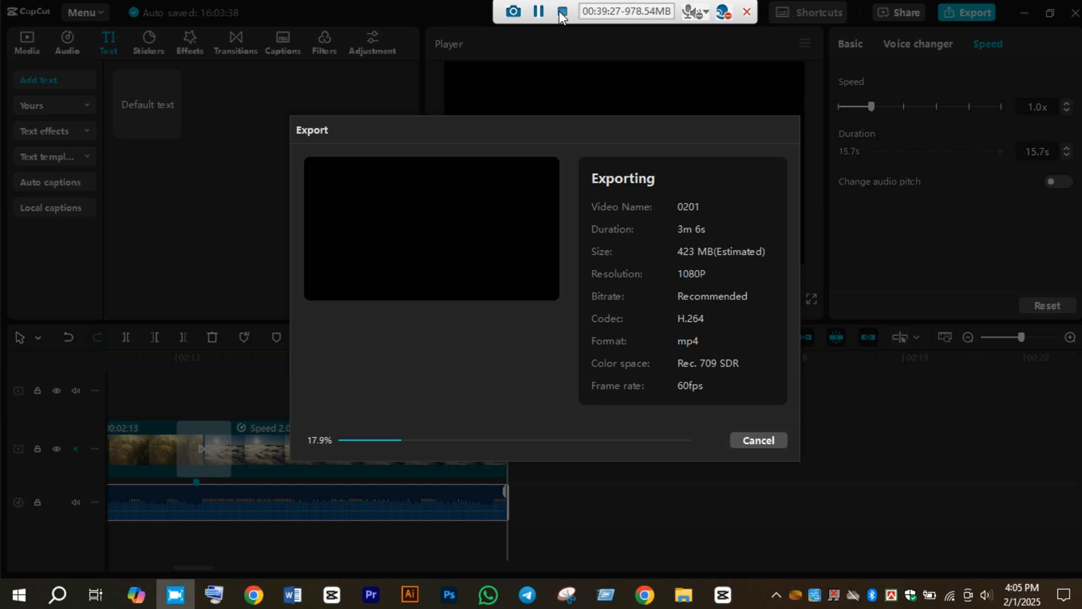
click(539, 15)
click(536, 15)
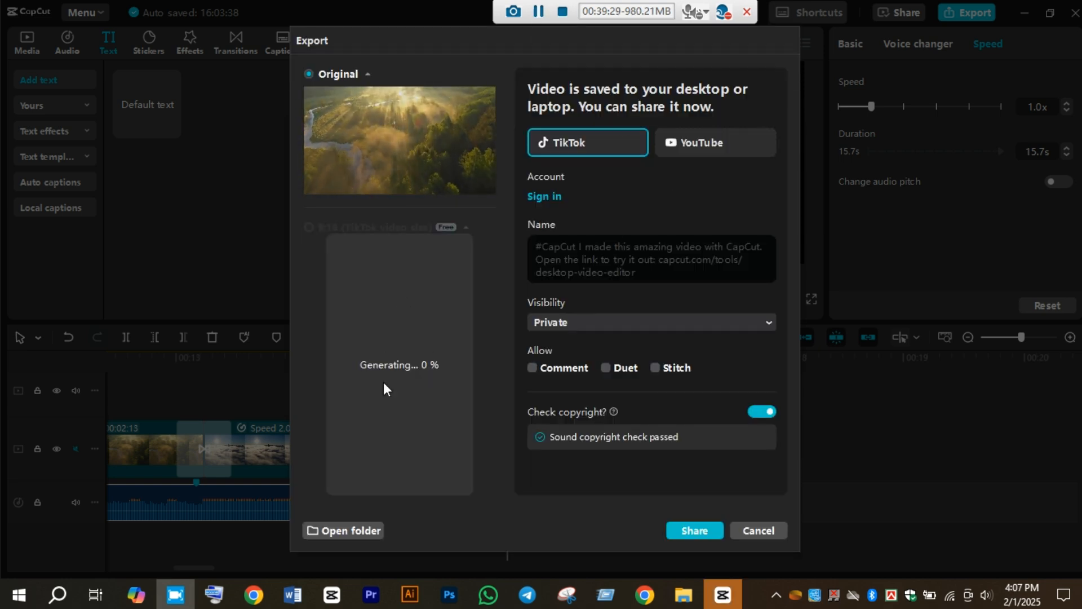
Step: Close the sharing options for the exported video without sharing it and dismiss the feedback request
mouse_move(391, 174)
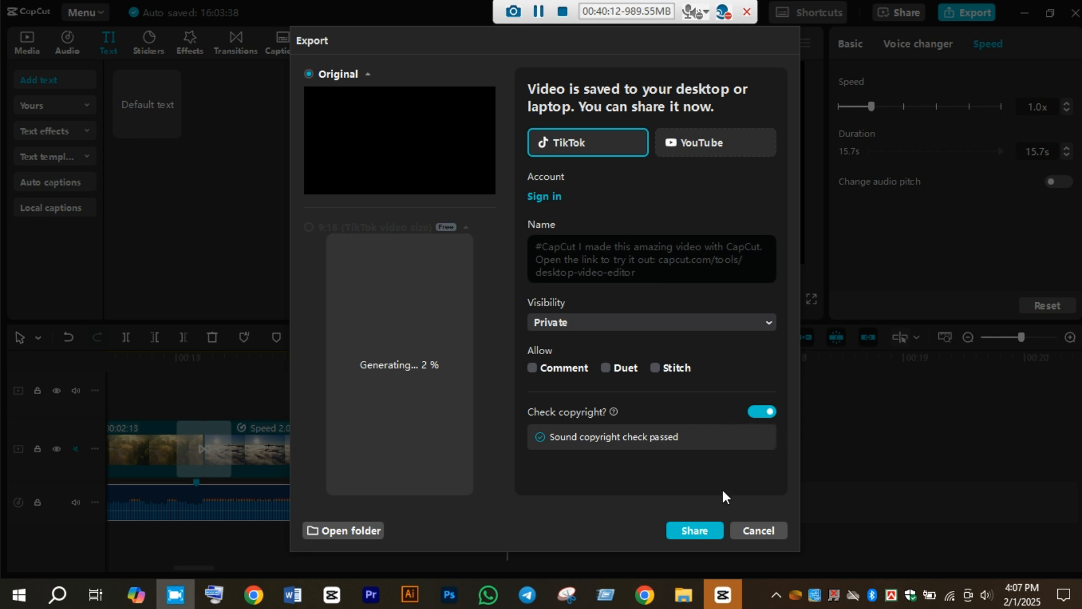
click(761, 532)
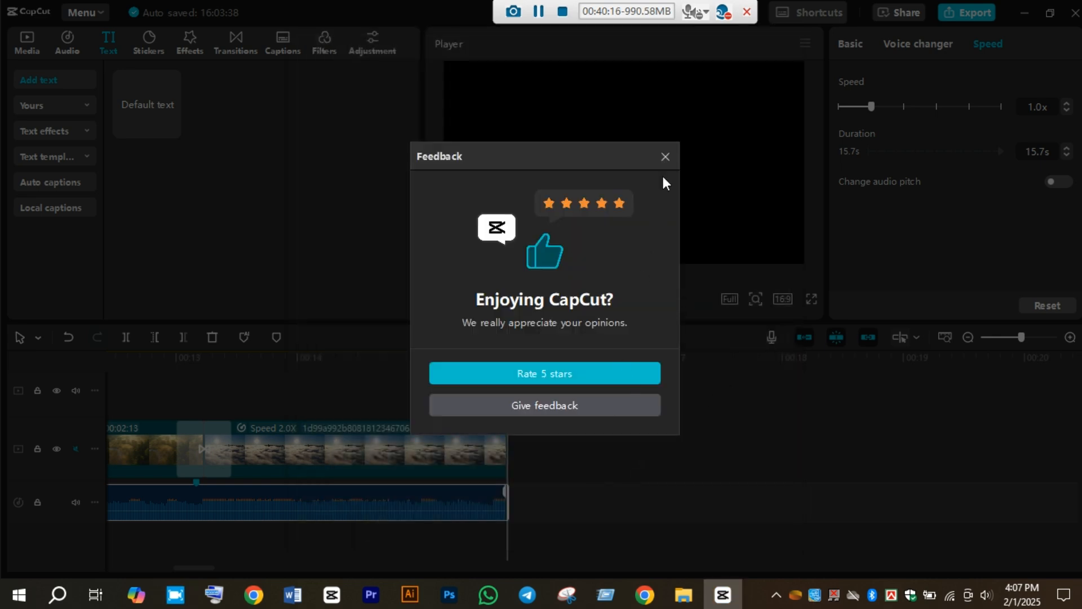
click(665, 156)
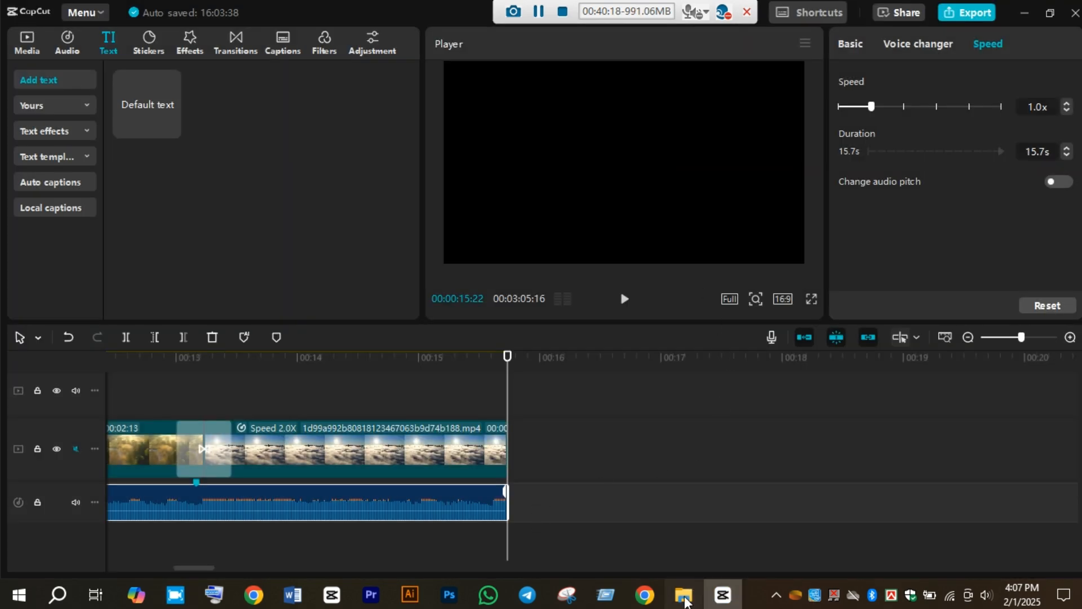
Step: Open the Videos folder in File Explorer and play the exported 0201 video in VLC, skipping back to an earlier point
click(685, 598)
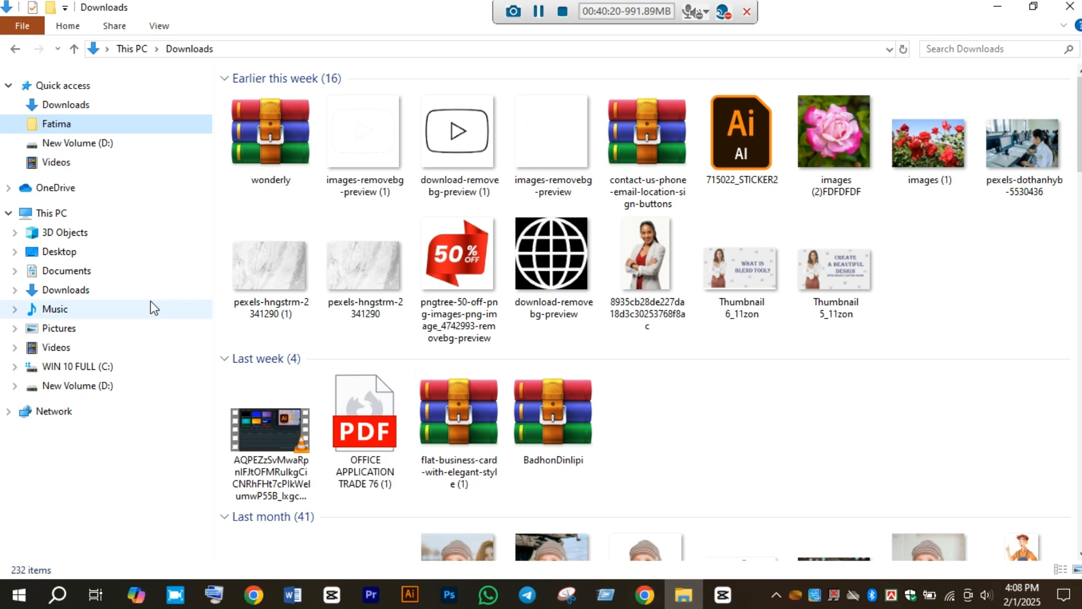
click(107, 346)
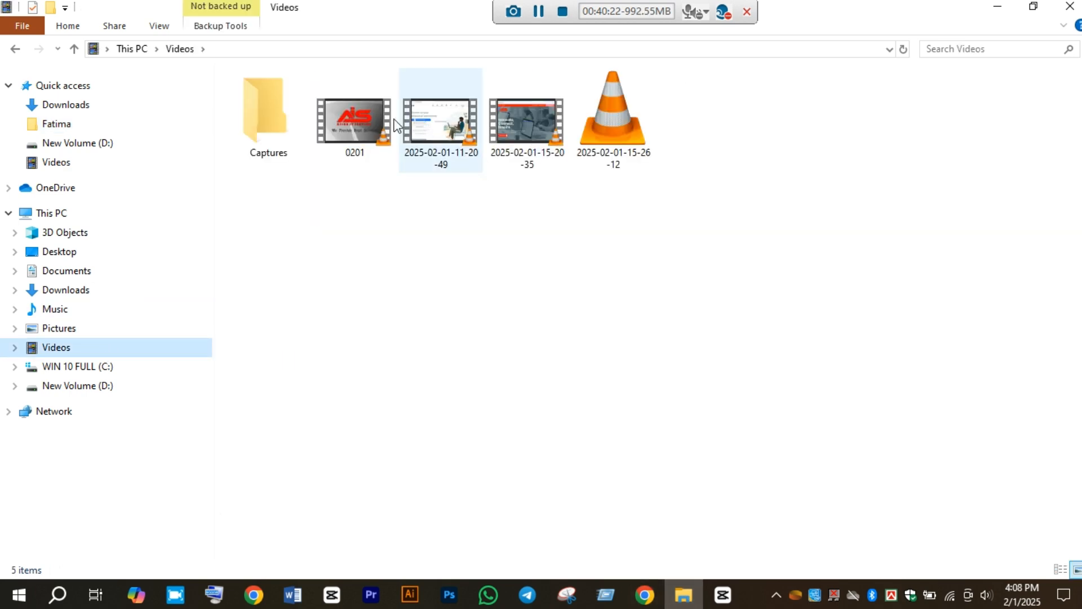
double_click(374, 117)
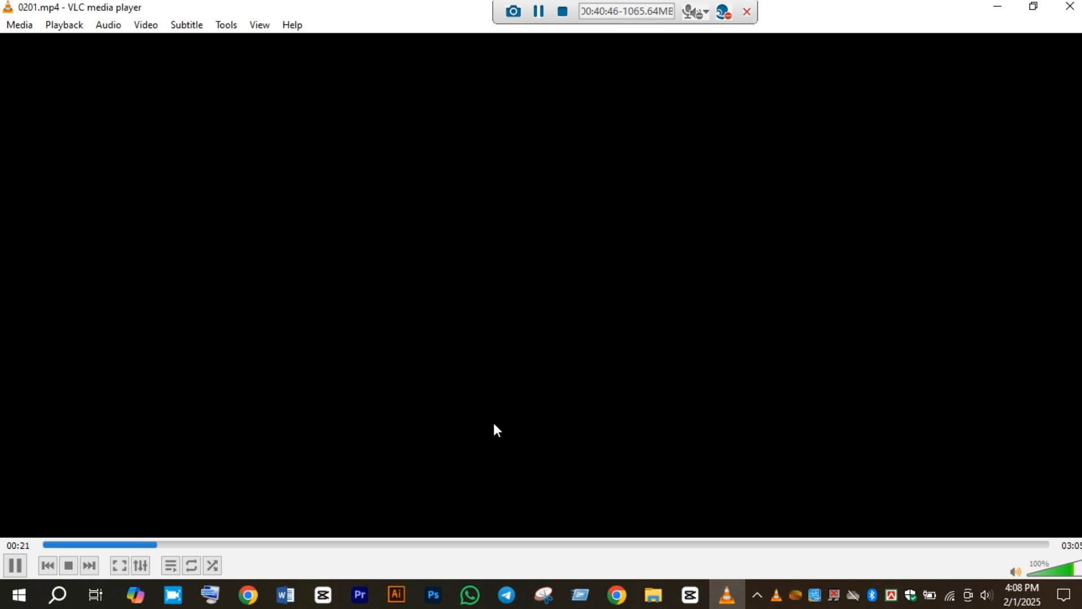
drag(120, 542, 112, 547)
Step: Switch back to CapCut and delete the leftover lyric captions, including "I think I've made up my mind" and "my mind my mind"
click(691, 595)
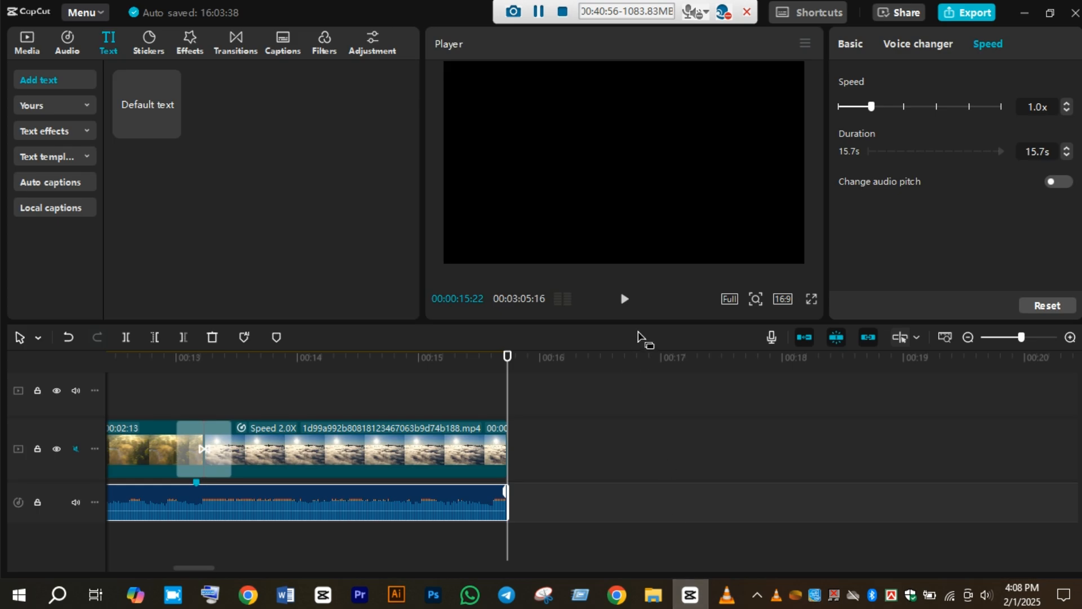
scroll(559, 492, up, 3)
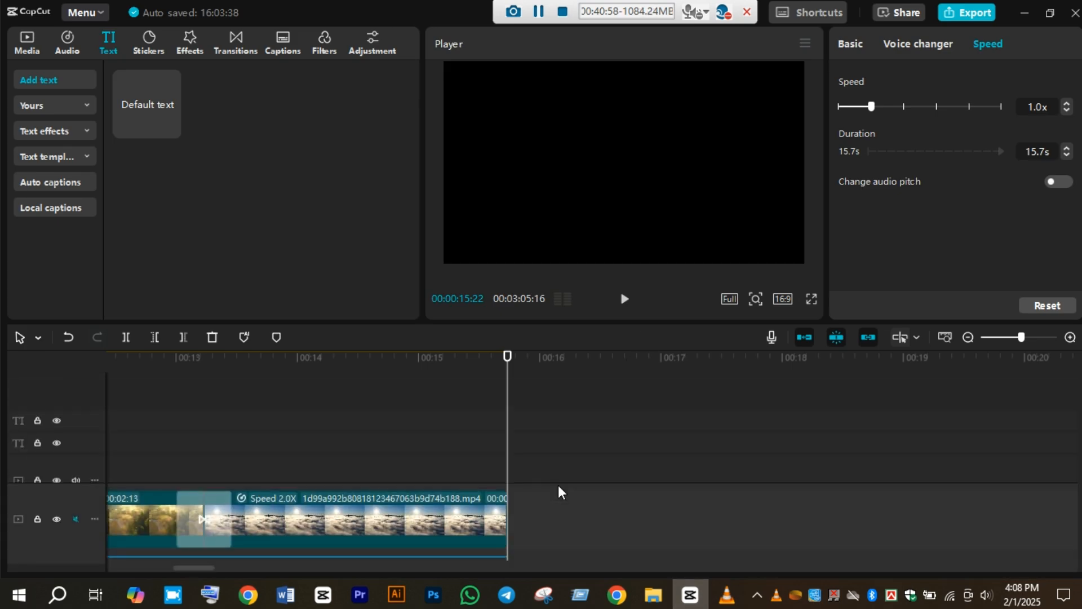
scroll(559, 493, down, 2)
drag(193, 568, 993, 543)
scroll(889, 517, up, 2)
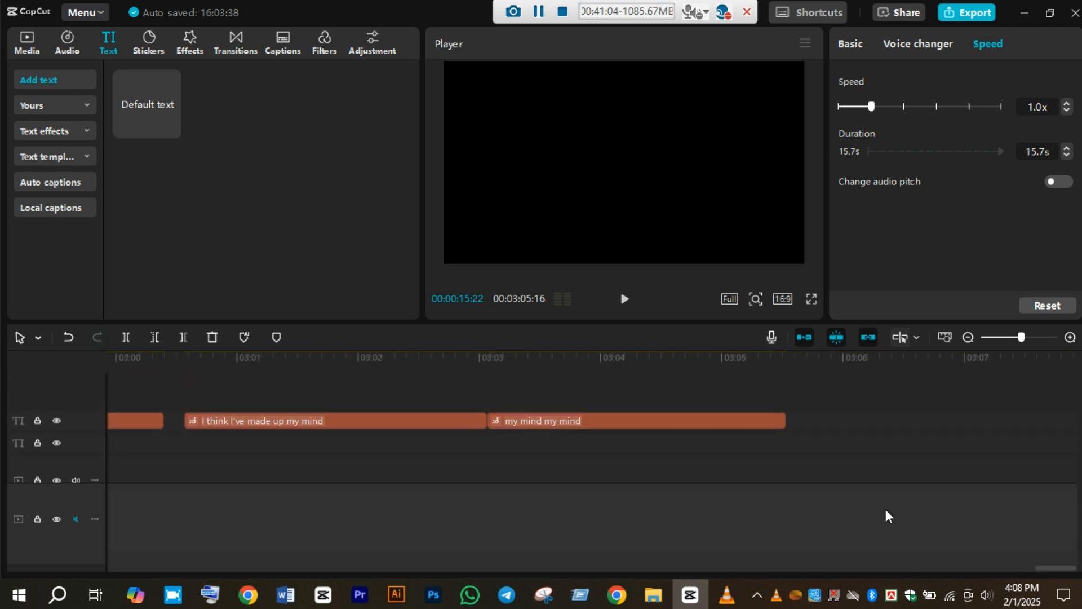
drag(808, 436, 455, 412)
key(Delete)
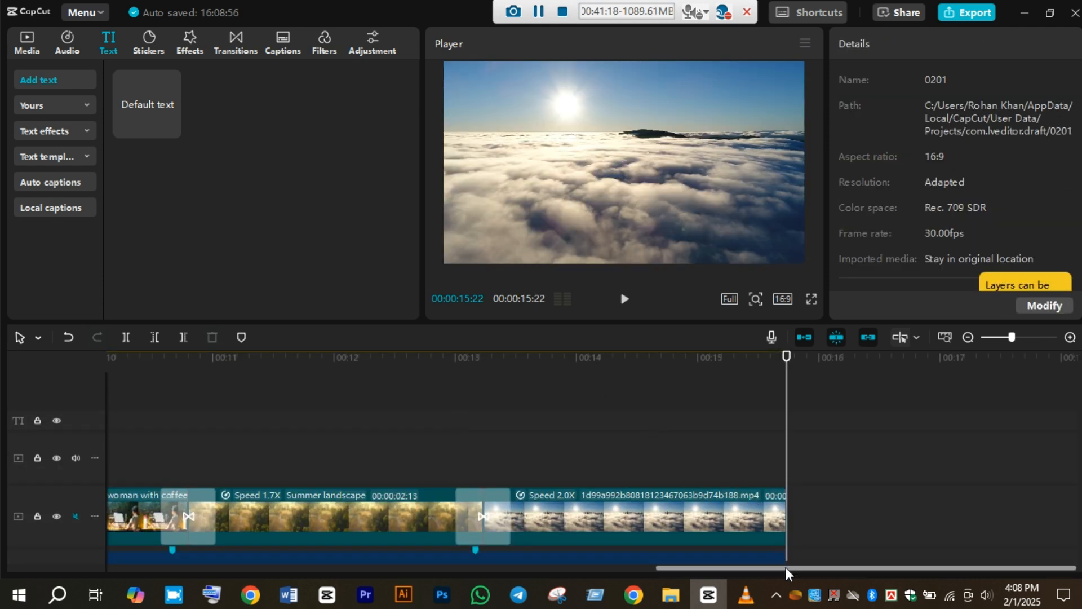
Step: Apply the Zoom Out exit animation to the Summer landscape clip and move the playhead on to the final clouds clip
mouse_move(786, 567)
mouse_down()
mouse_move(695, 583)
mouse_move(786, 583)
mouse_up()
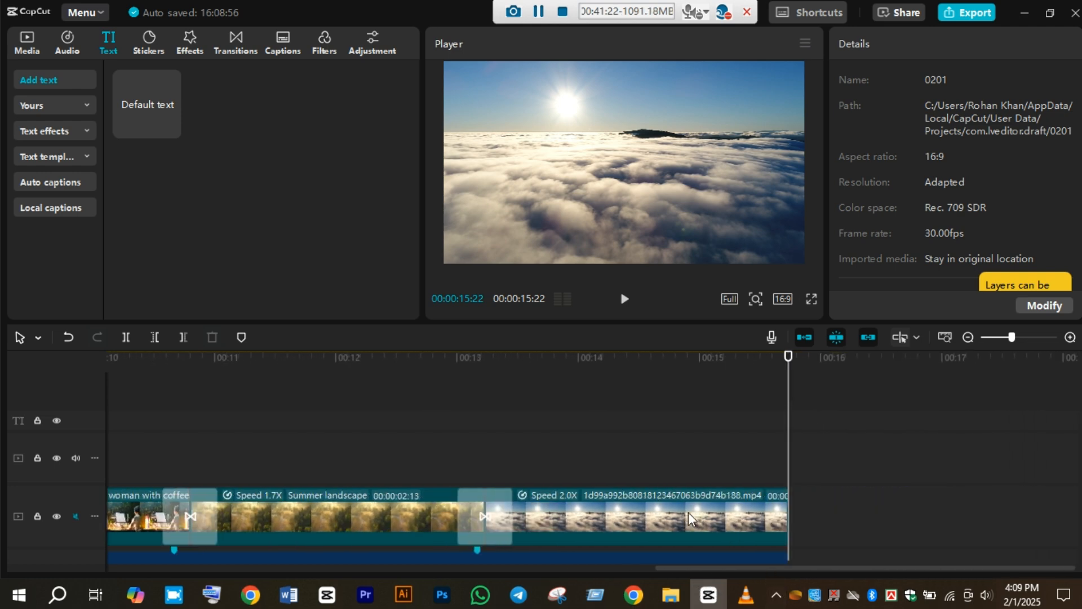
click(374, 504)
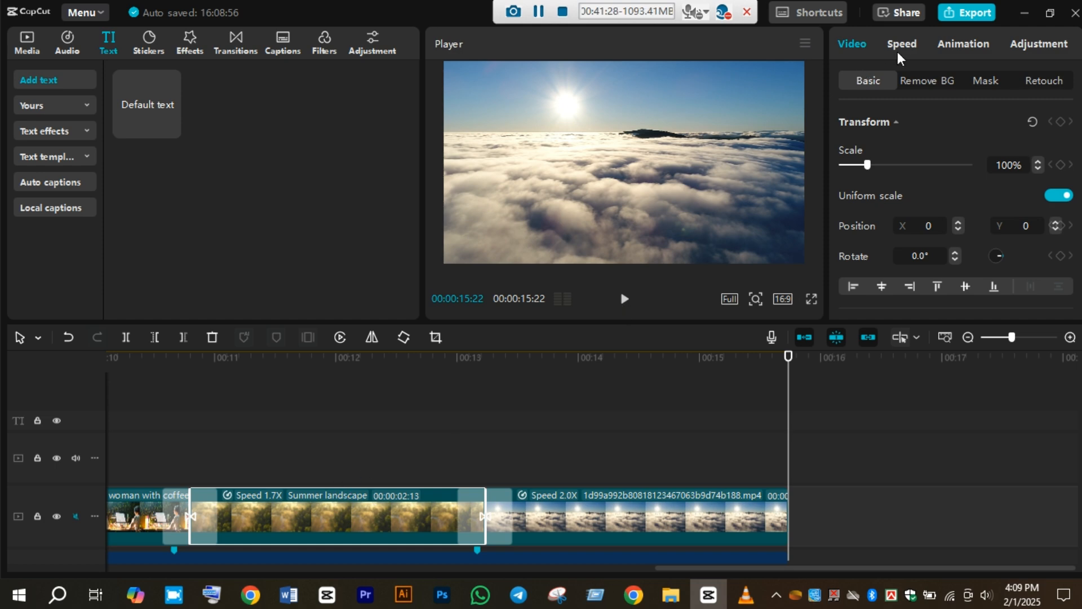
click(957, 43)
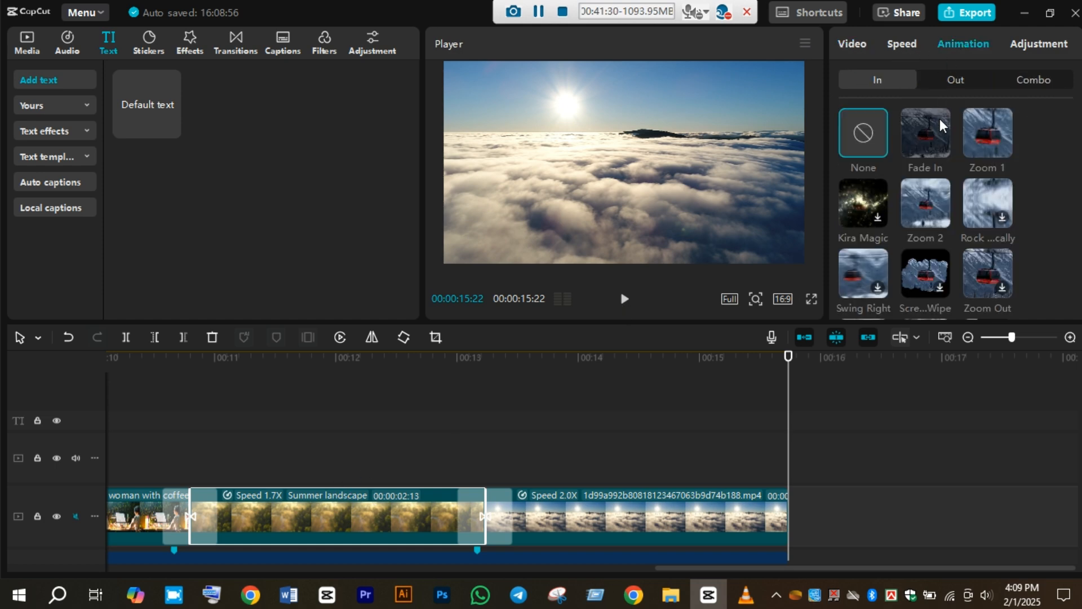
click(971, 82)
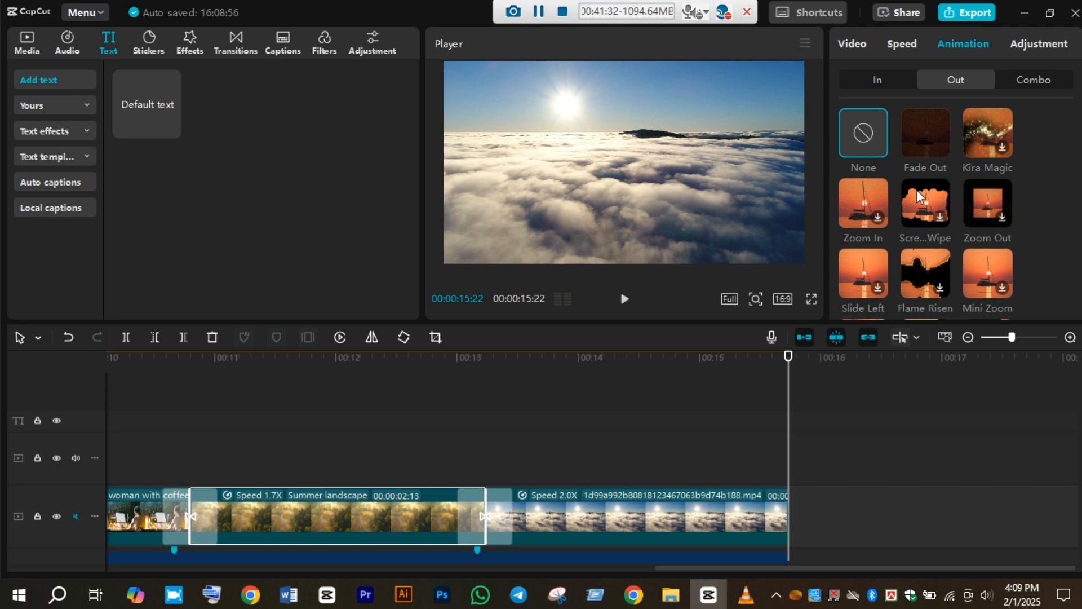
click(1001, 203)
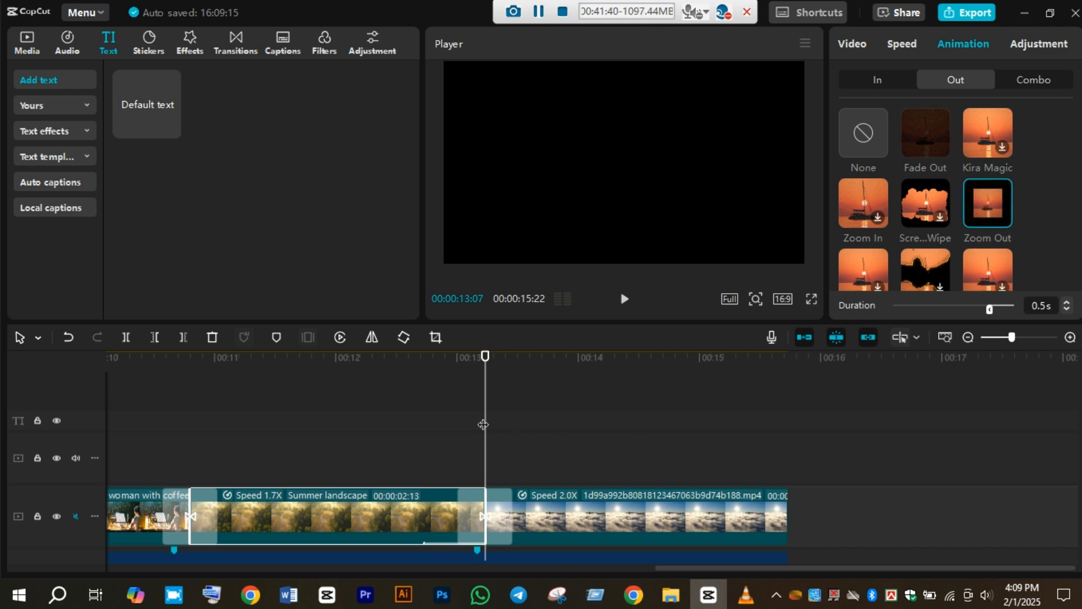
drag(483, 424, 697, 459)
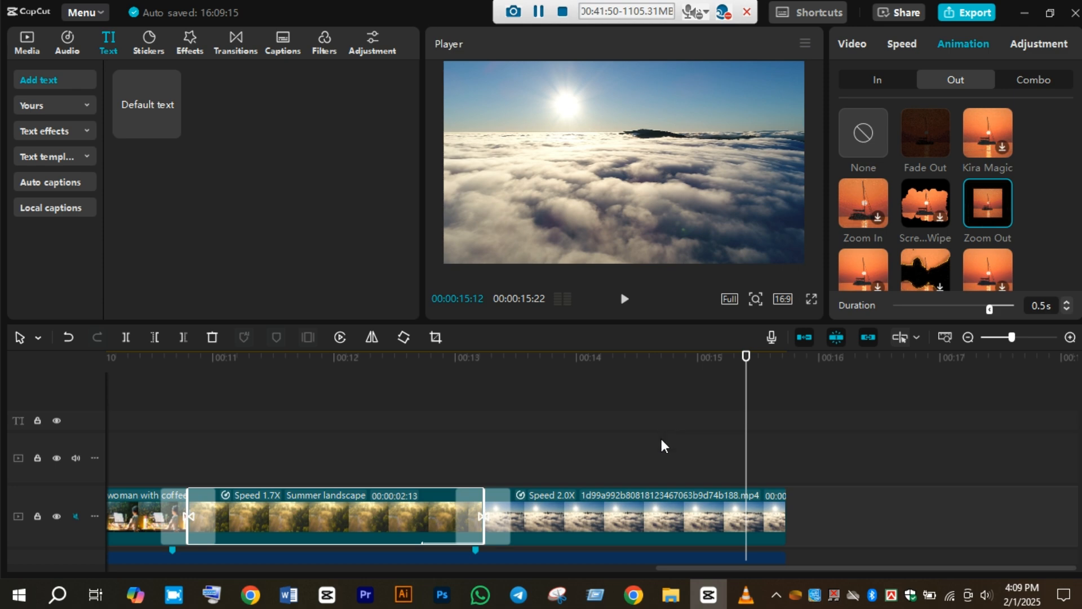